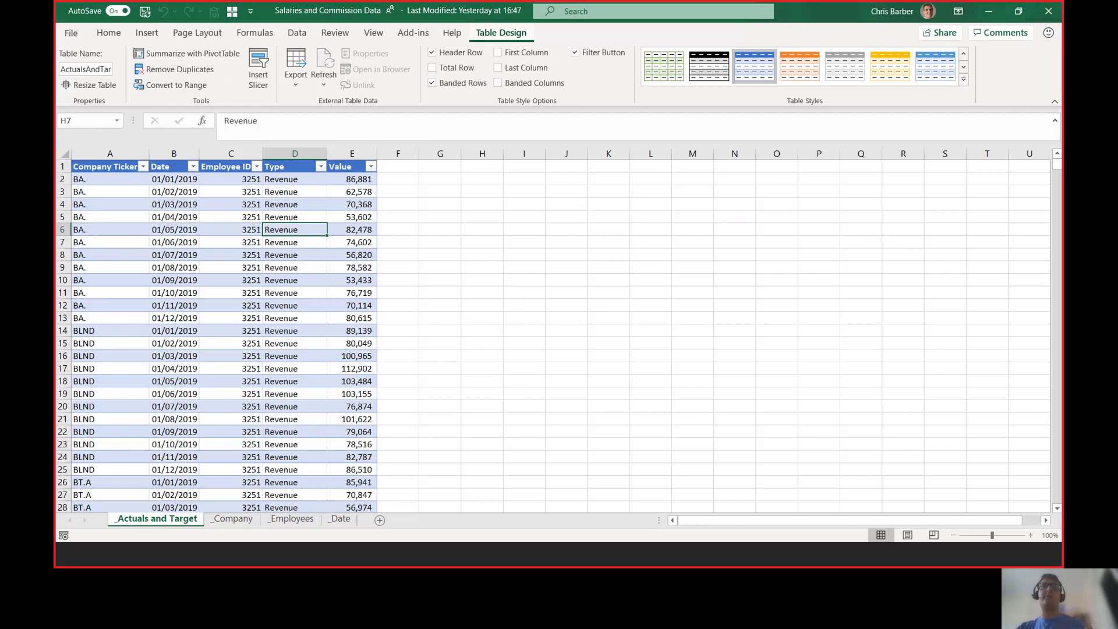
Step: Review the _Company, _Employees and _Date sheets of the Excel workbook
left_click_drag(62, 146, 146, 180)
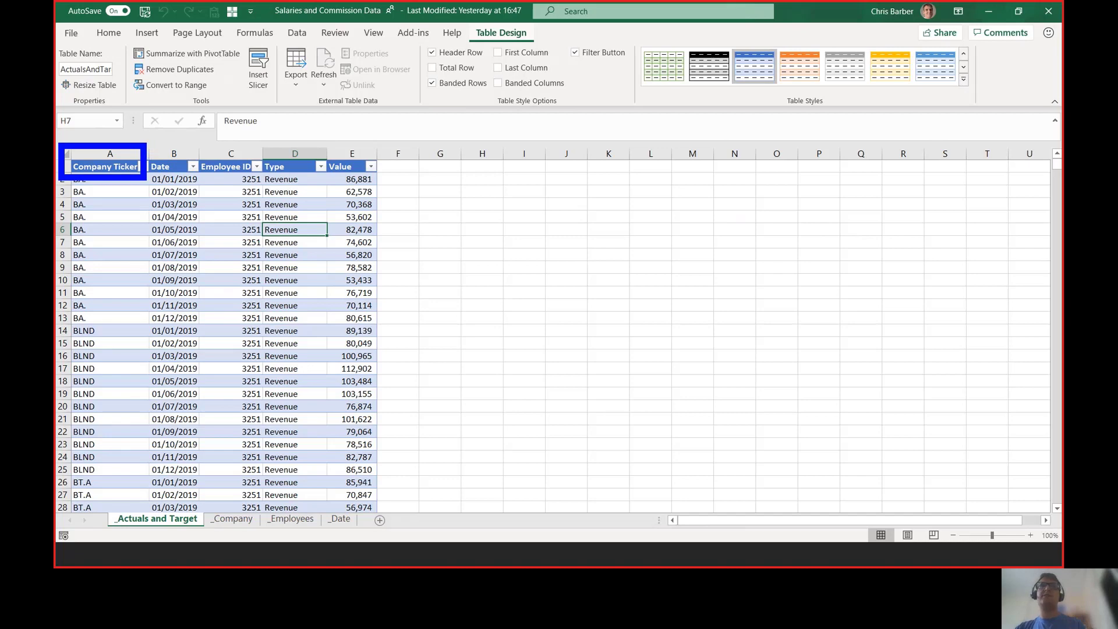
left_click_drag(147, 144, 201, 178)
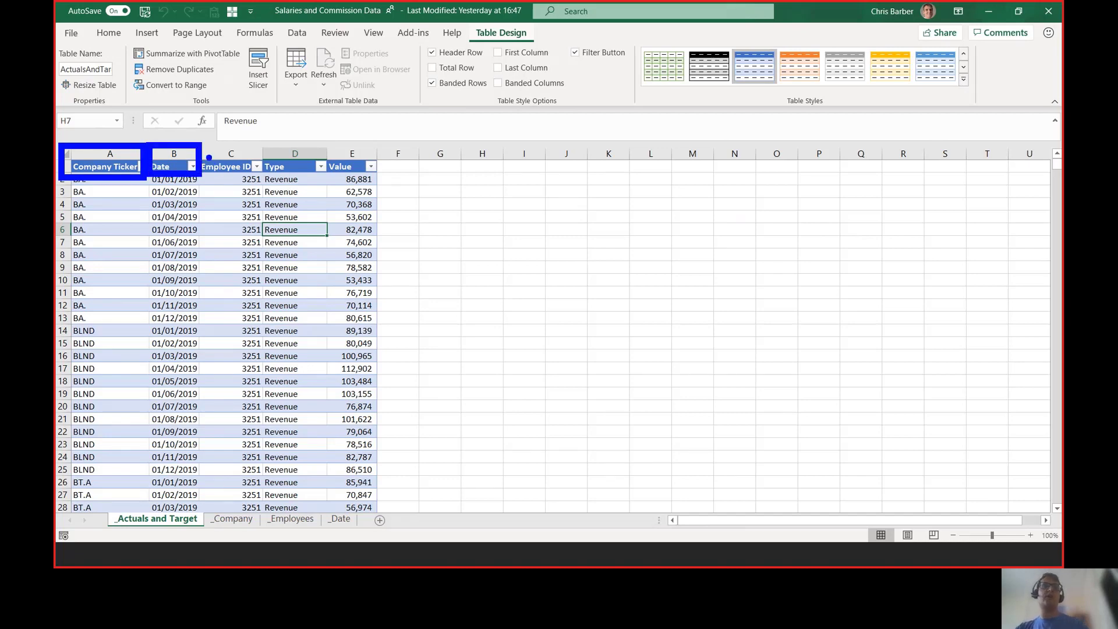
left_click_drag(197, 143, 267, 180)
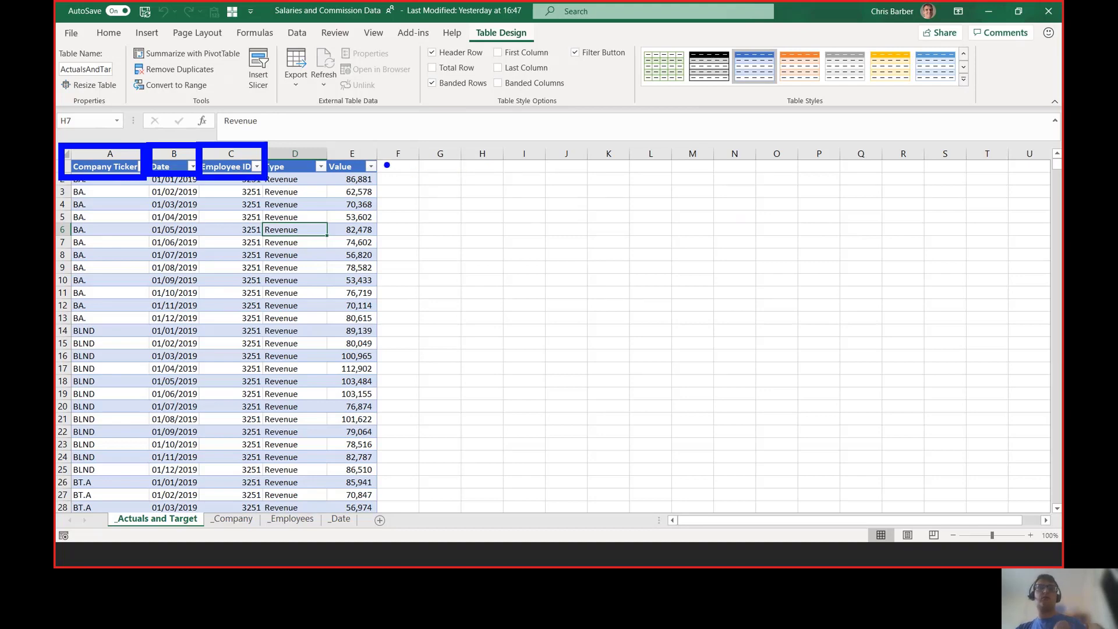
mouse_move(258, 143)
left_mouse_down()
mouse_move(328, 182)
mouse_move(338, 170)
mouse_move(386, 181)
left_mouse_up()
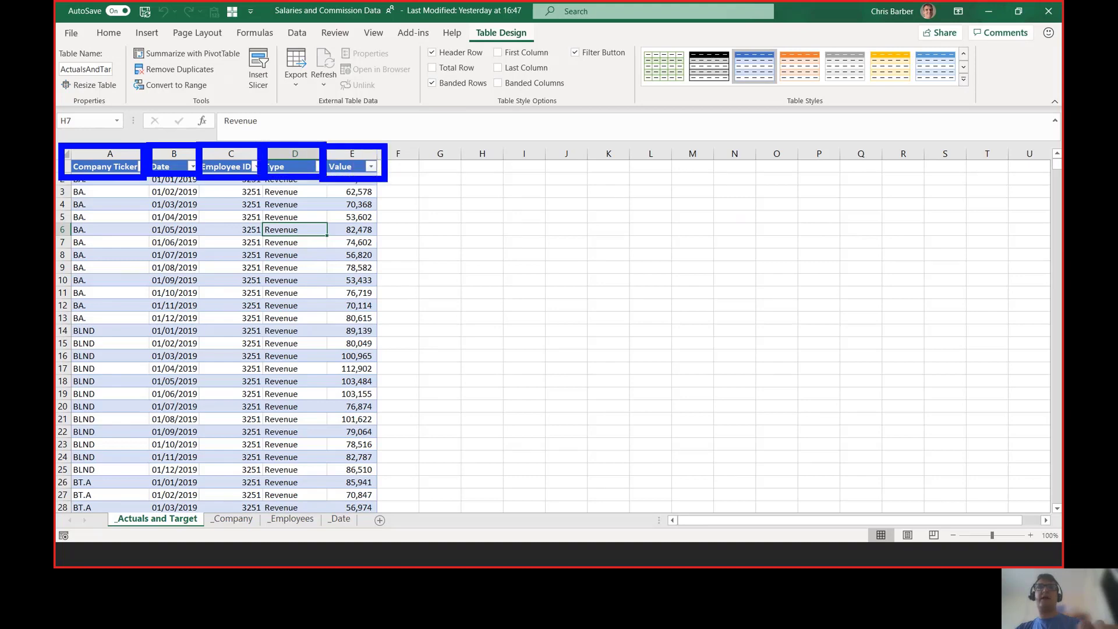
key("Escape")
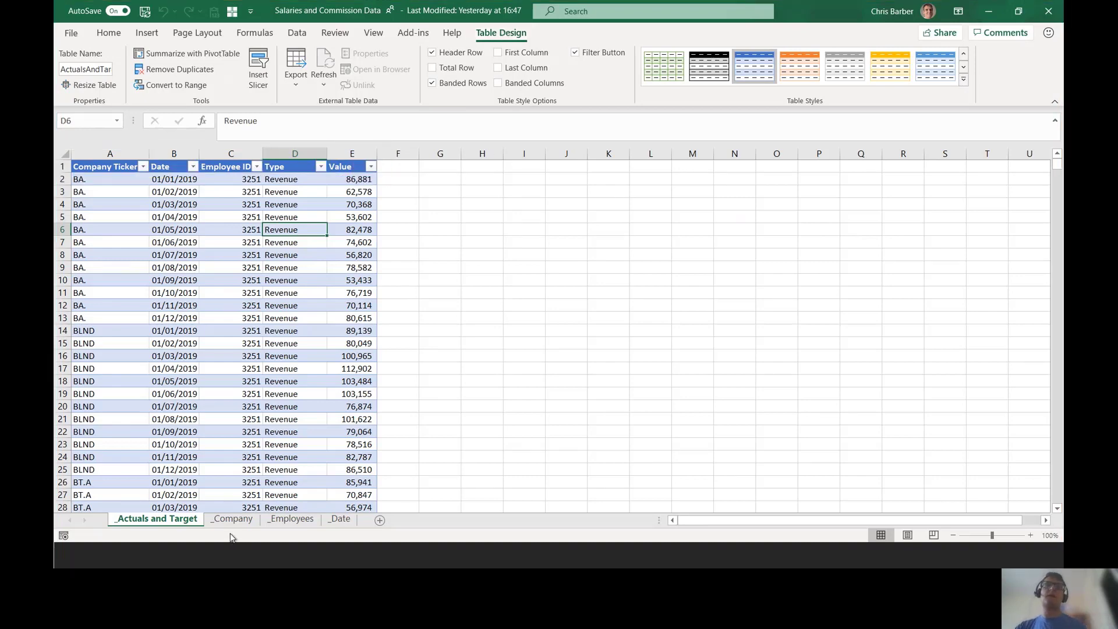
left_click(231, 519)
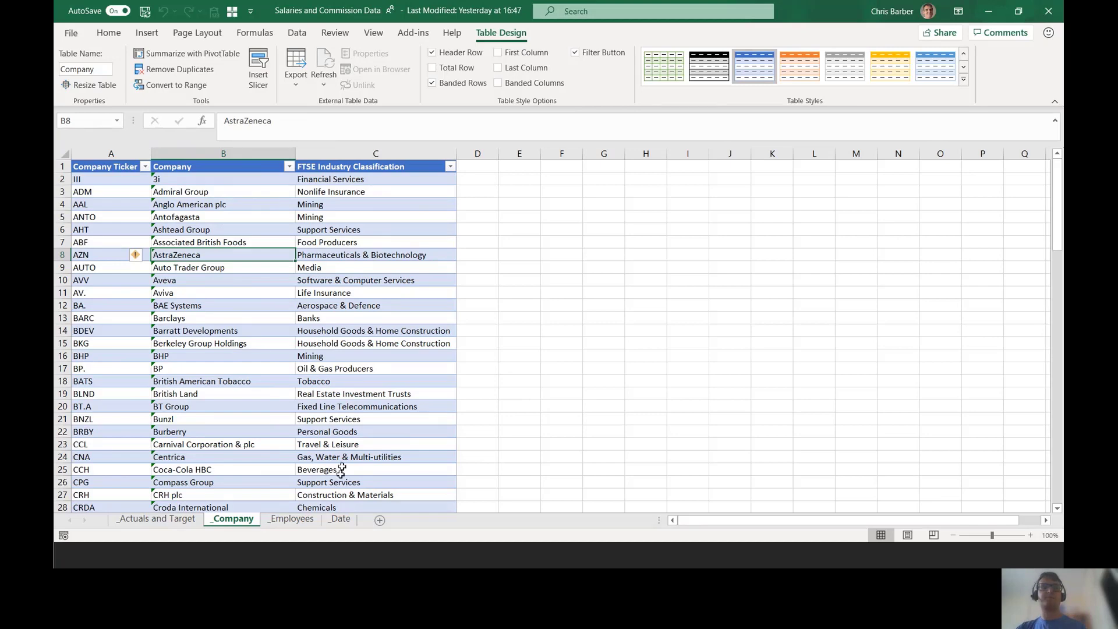
left_click(292, 519)
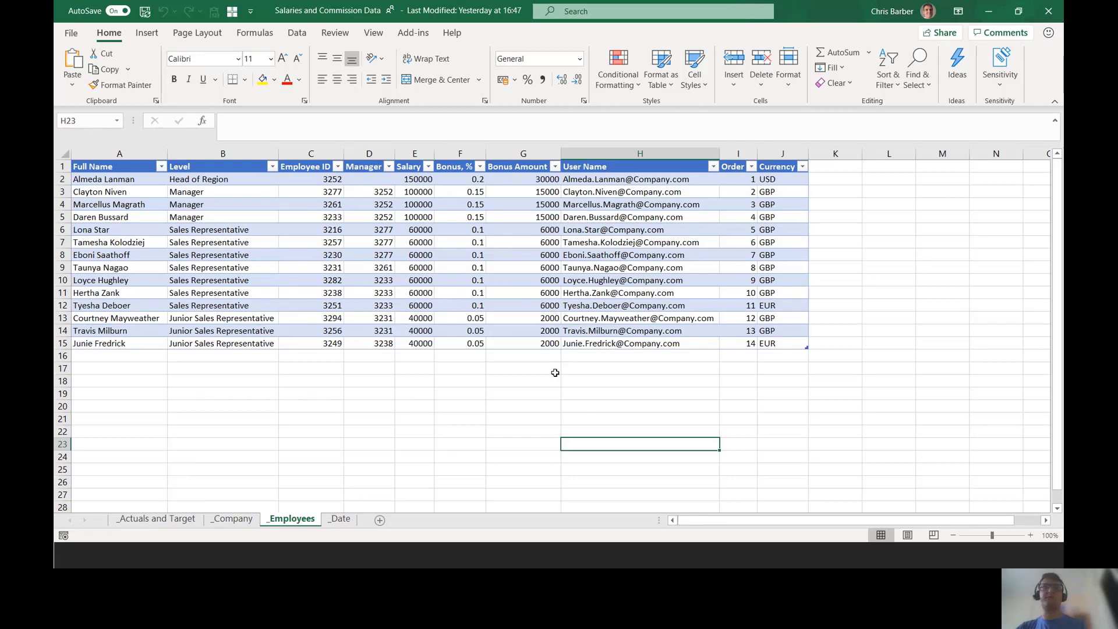
left_click(340, 518)
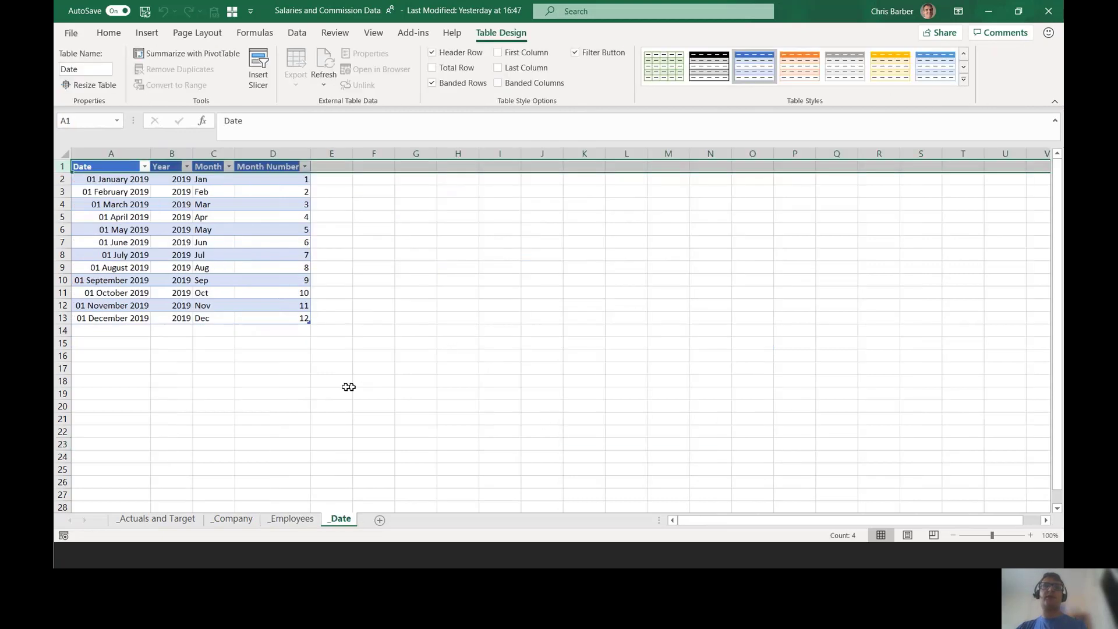
Step: Close the Excel workbook and return to the blank Power BI Recording report
left_click(306, 386)
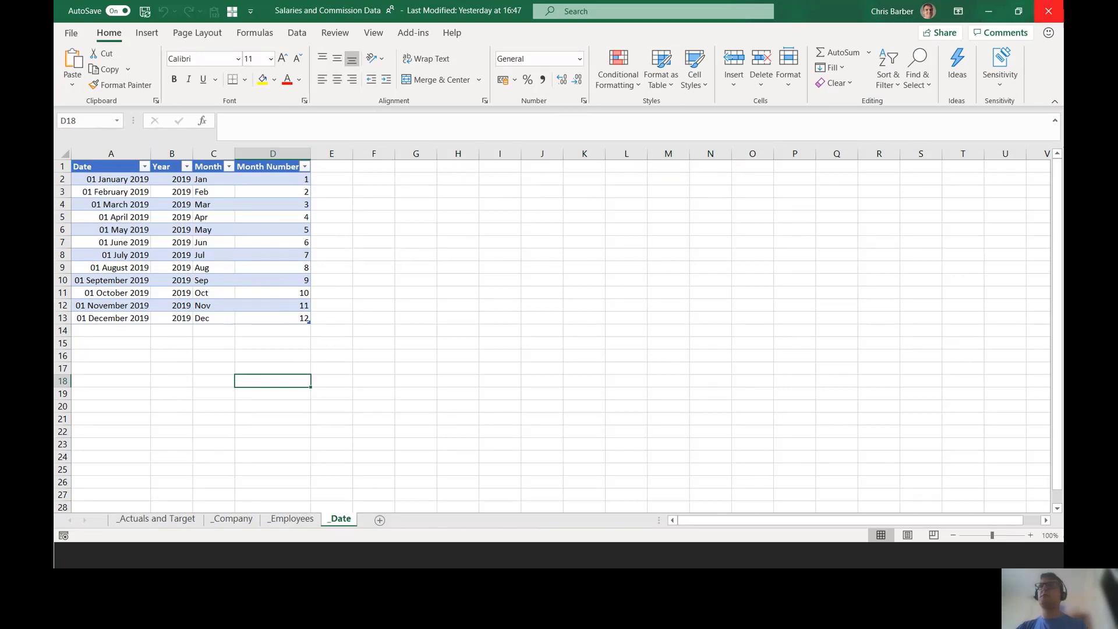
left_click(1048, 11)
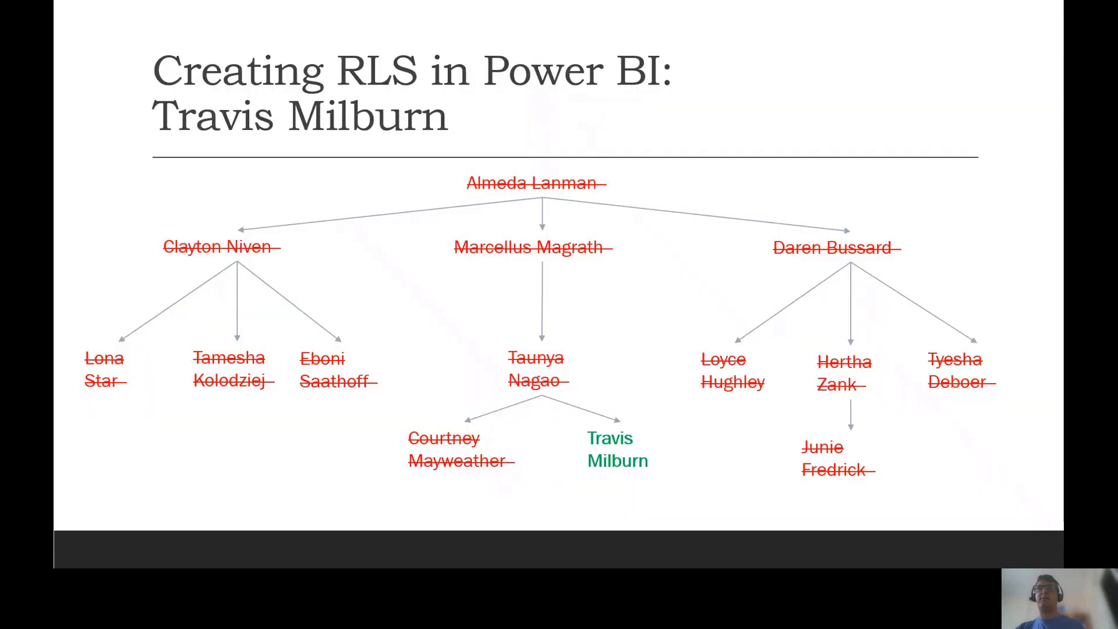
key("alt+Tab")
key("alt+Tab")
key("alt+Tab")
key("alt+Tab")
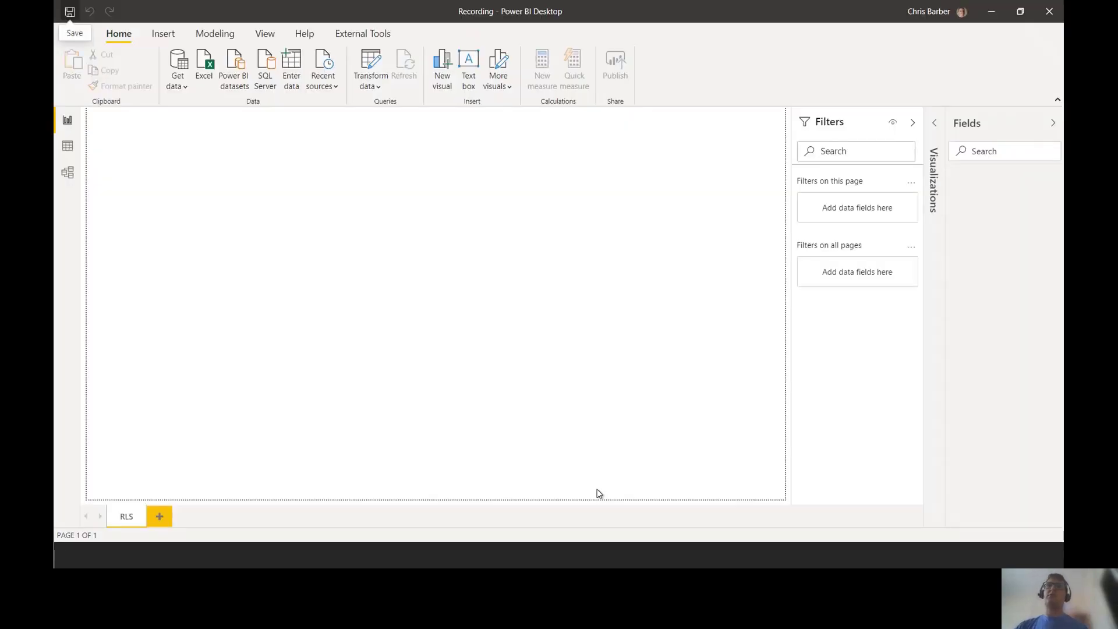
Step: Choose Excel workbook as the data source and open the Salaries and Commission Data file
left_click(178, 88)
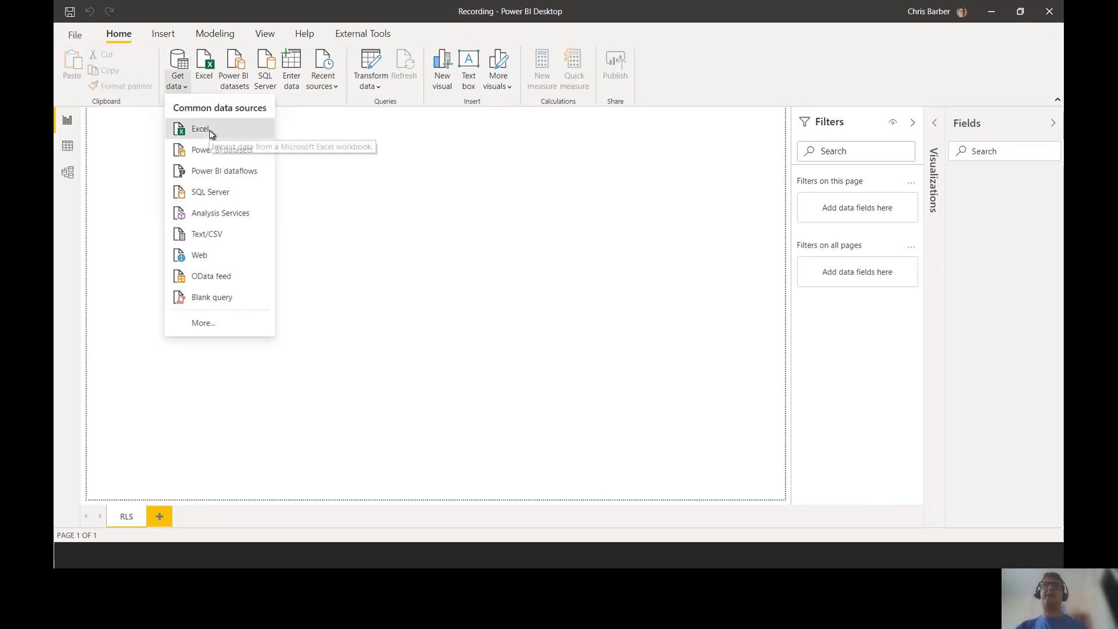
left_click(212, 130)
left_click_drag(463, 50, 554, 48)
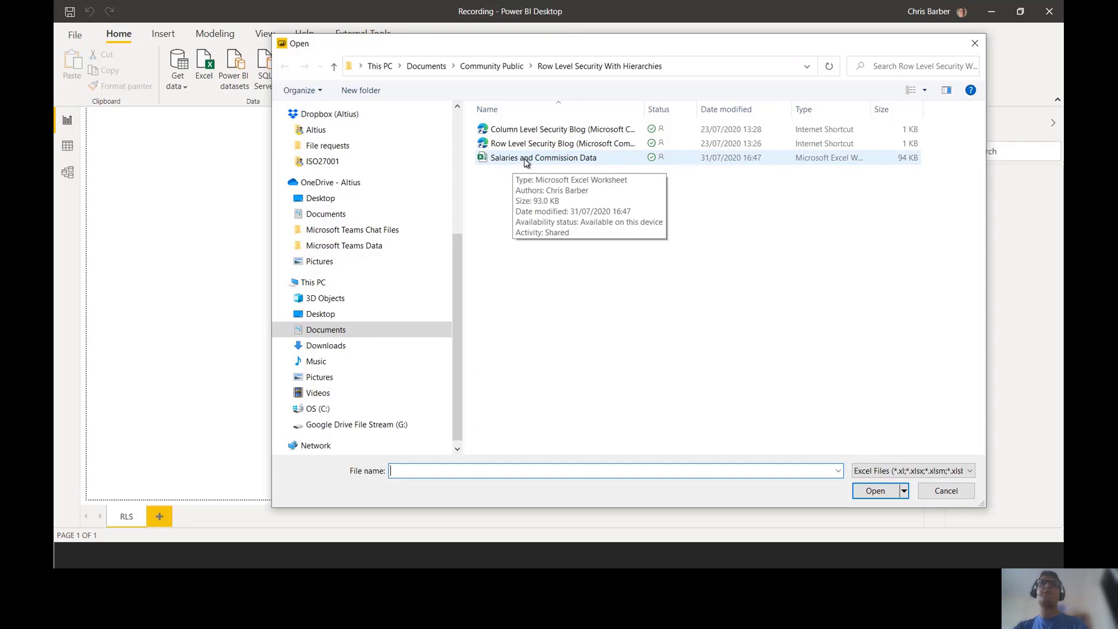
double_click(524, 159)
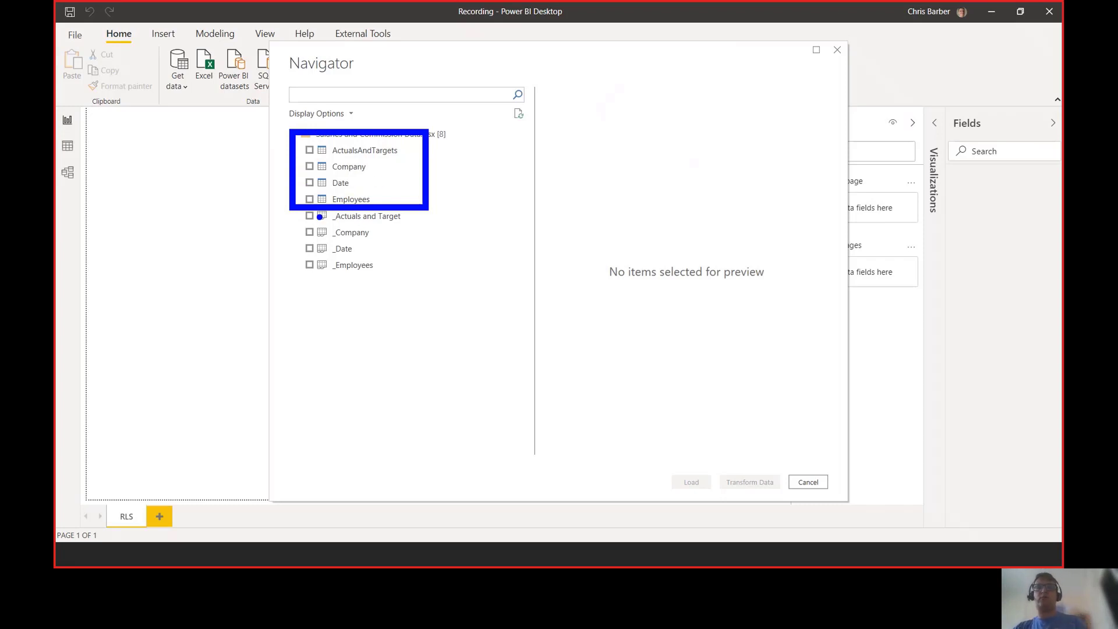
Step: Tick ActualsAndTargets, Company, Date and Employees in the Navigator and load them for transformation
mouse_move(289, 207)
left_mouse_down()
mouse_move(424, 259)
mouse_move(426, 280)
left_mouse_up()
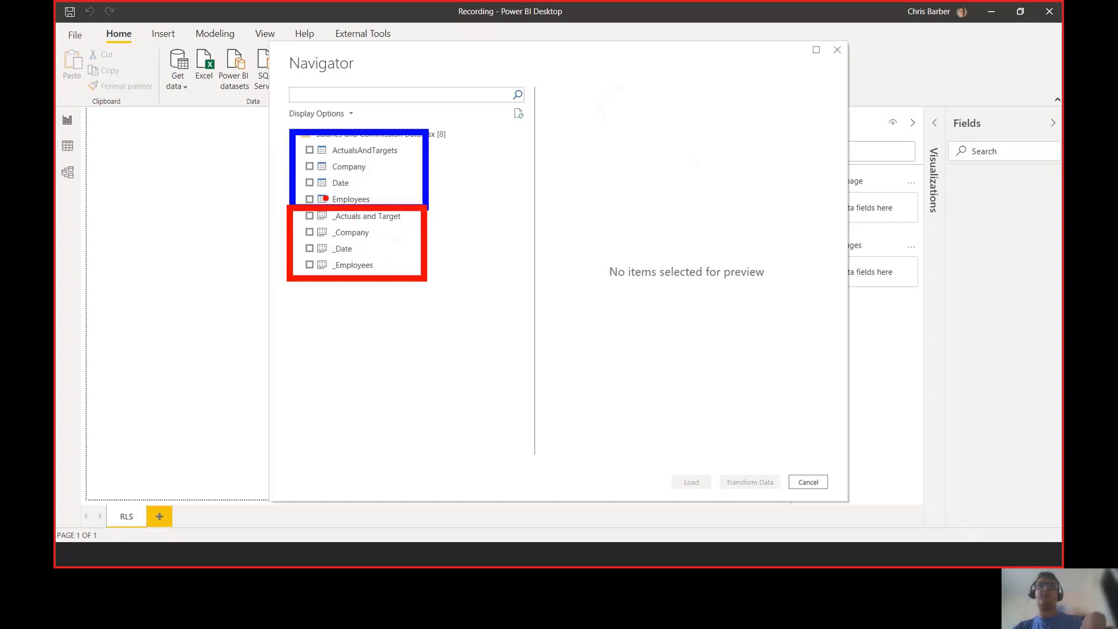
key("Escape")
left_click(309, 150)
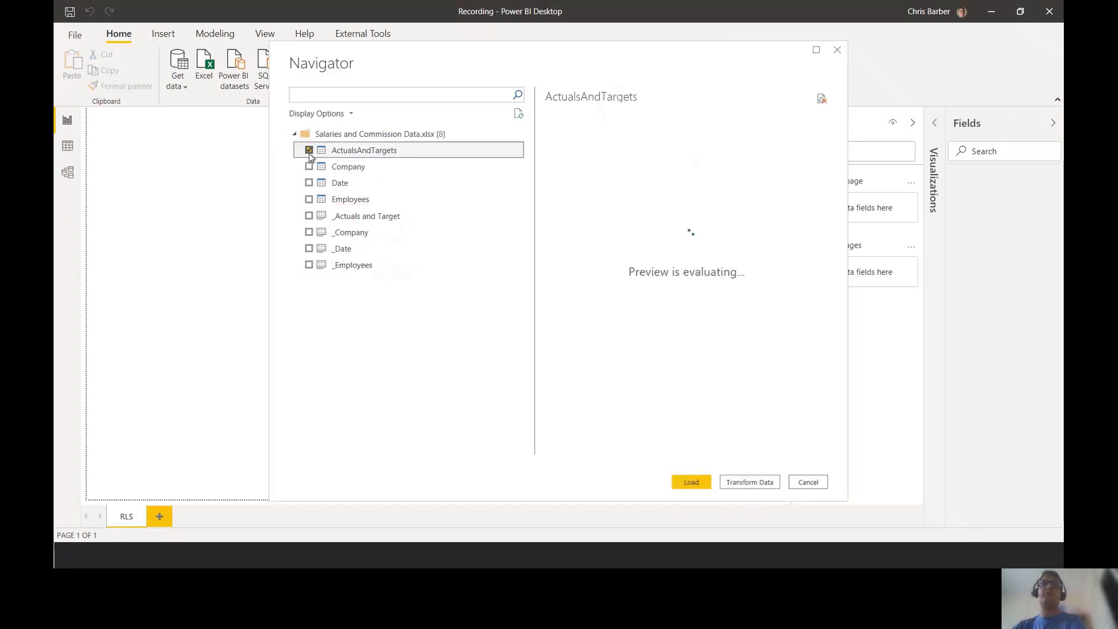
left_click(309, 166)
left_click(310, 183)
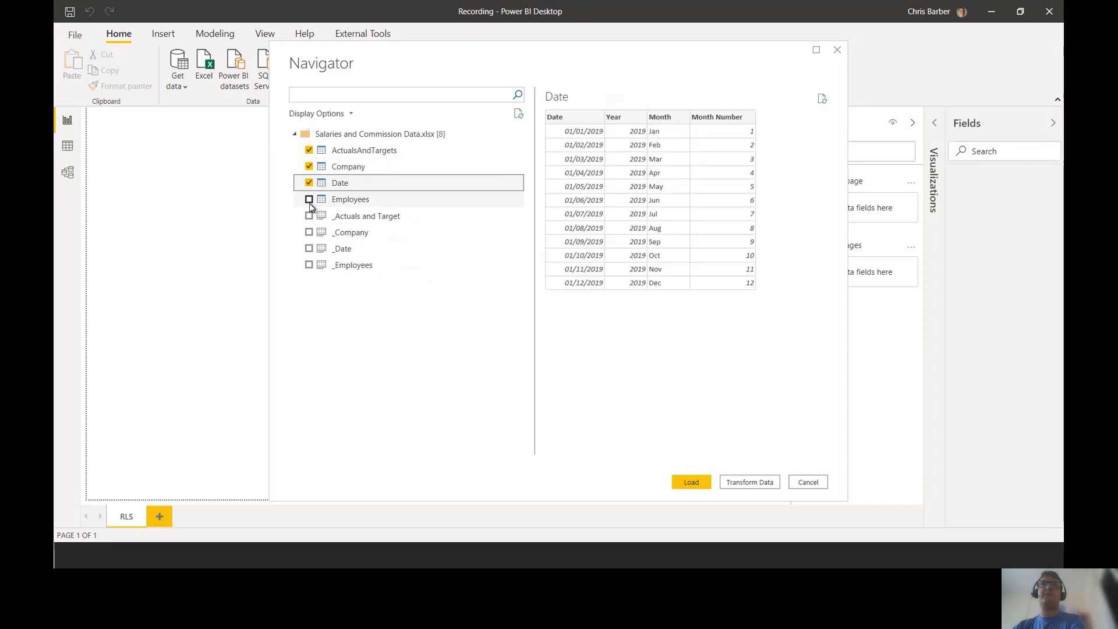
left_click(309, 199)
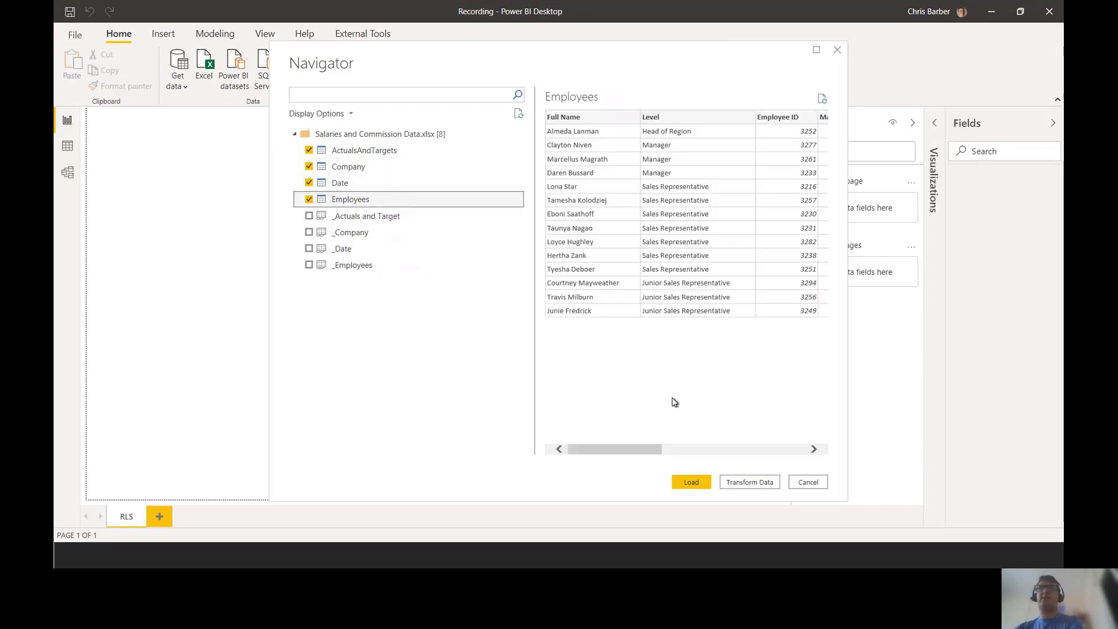
key("ctrl+2")
left_click_drag(711, 466, 771, 494)
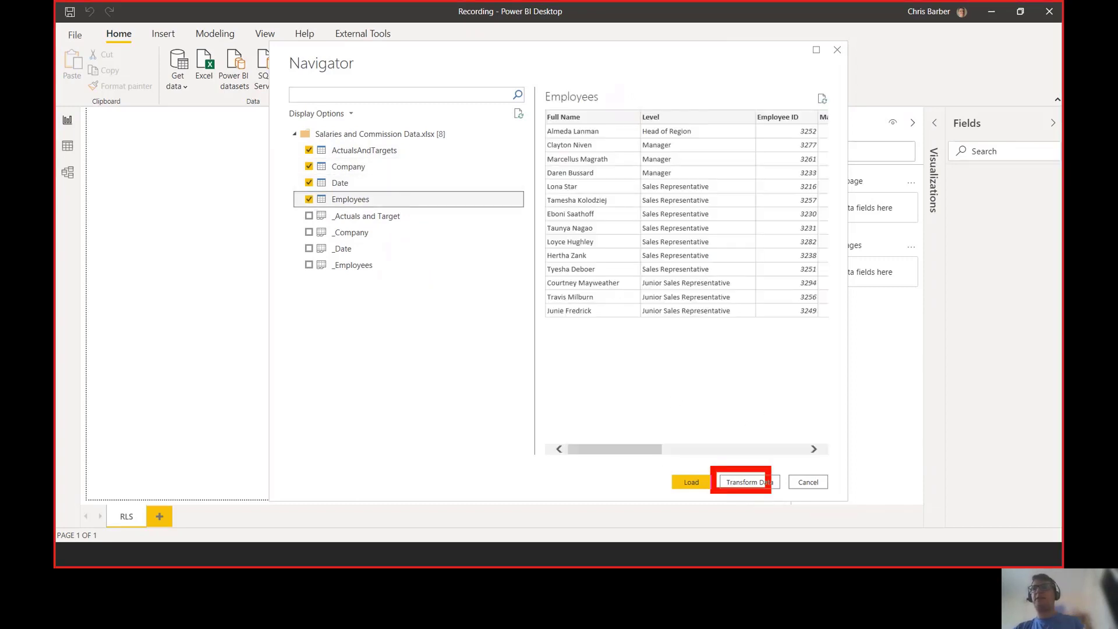
key("Escape")
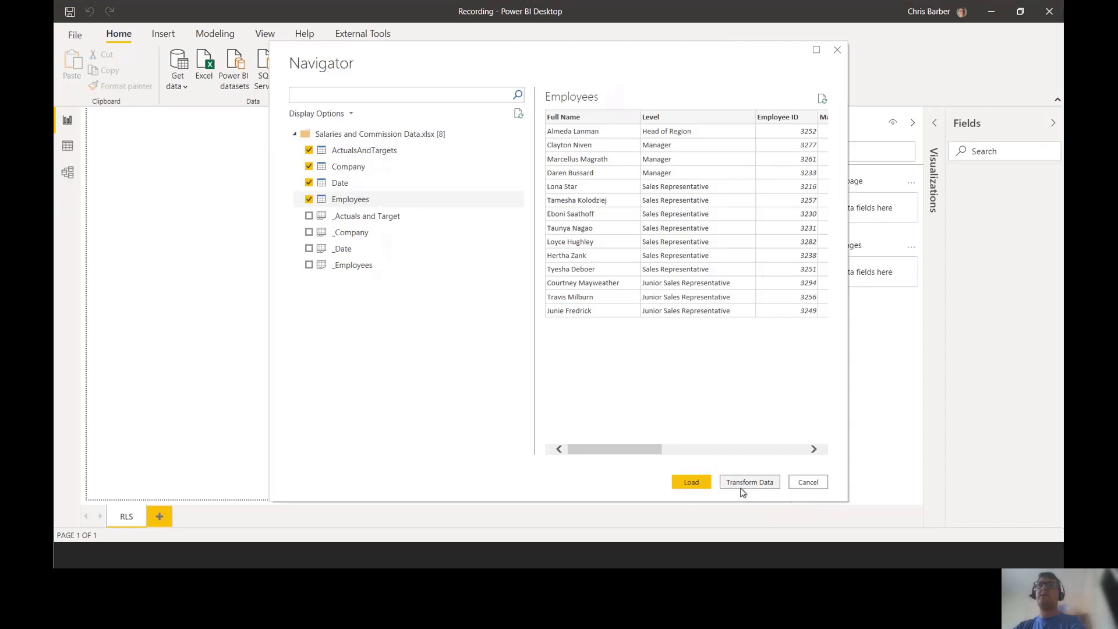
key("alt+Tab")
left_click(744, 492)
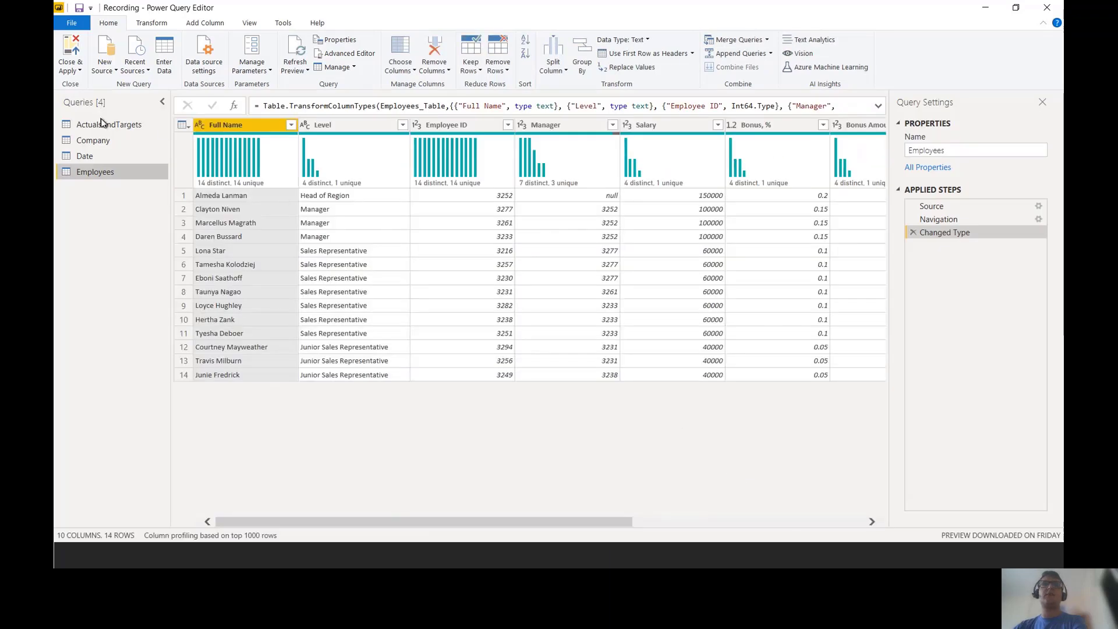
left_click(108, 127)
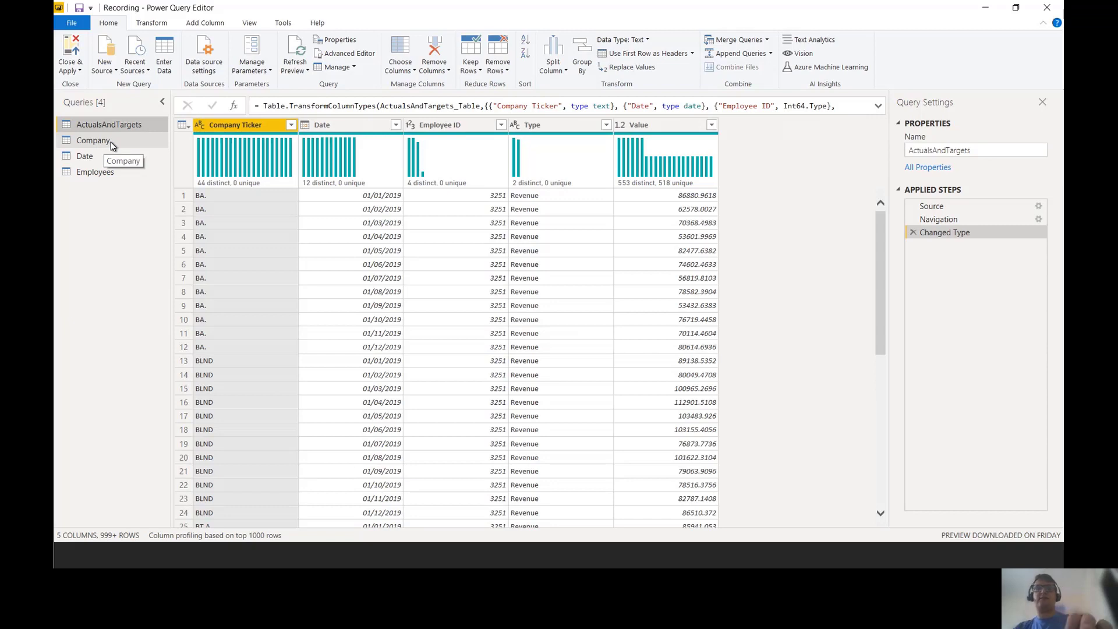
left_click_drag(288, 110, 324, 139)
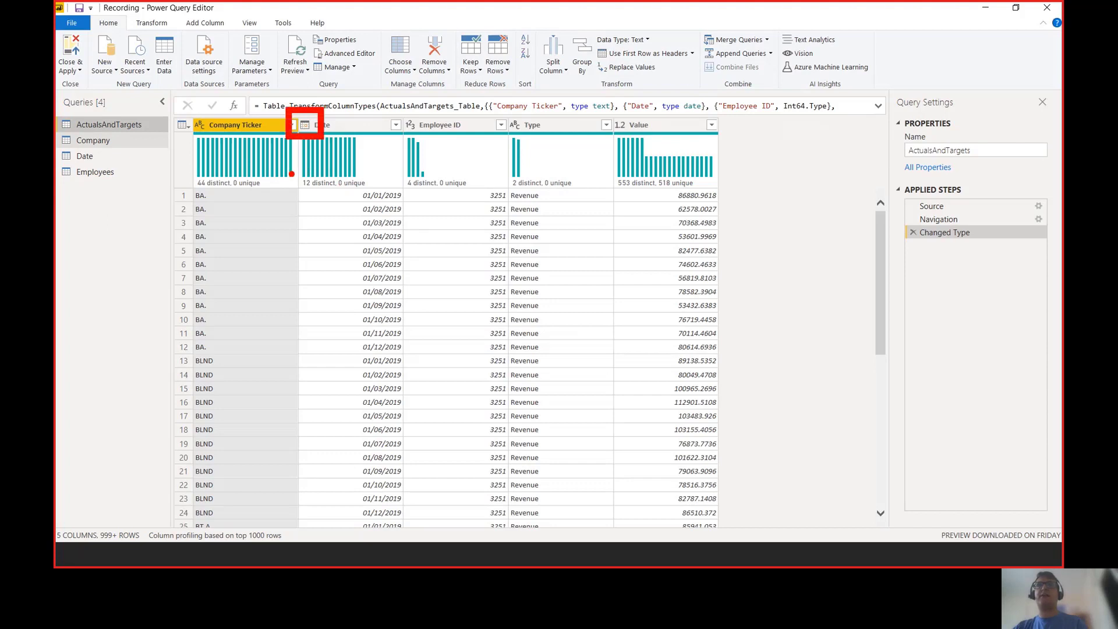
left_click_drag(290, 172, 409, 231)
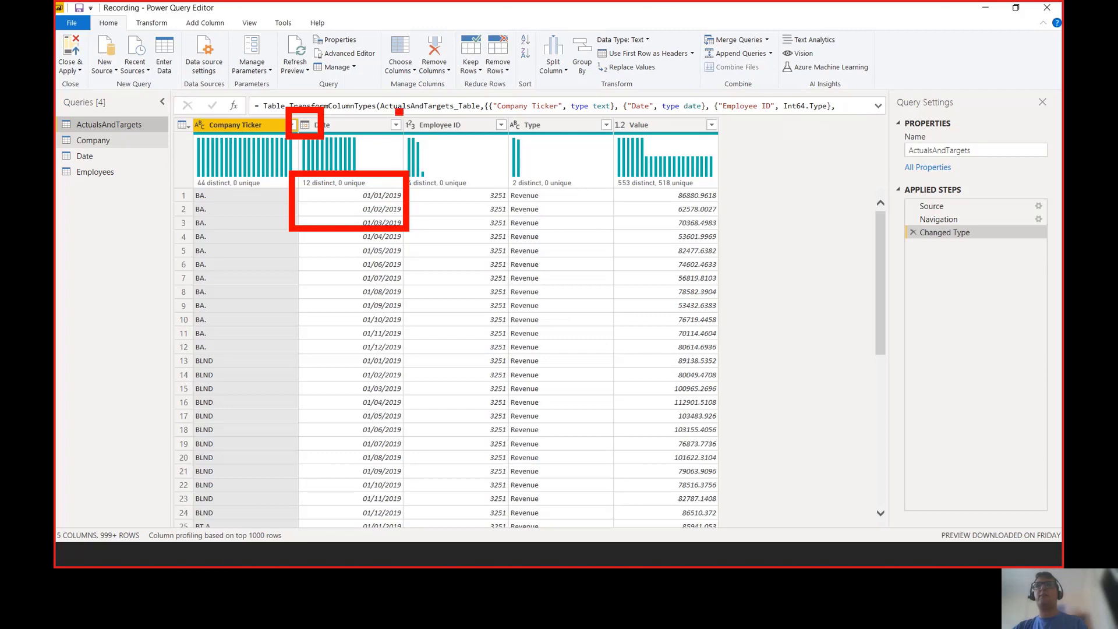
left_click_drag(398, 111, 427, 139)
left_click_drag(462, 175, 519, 235)
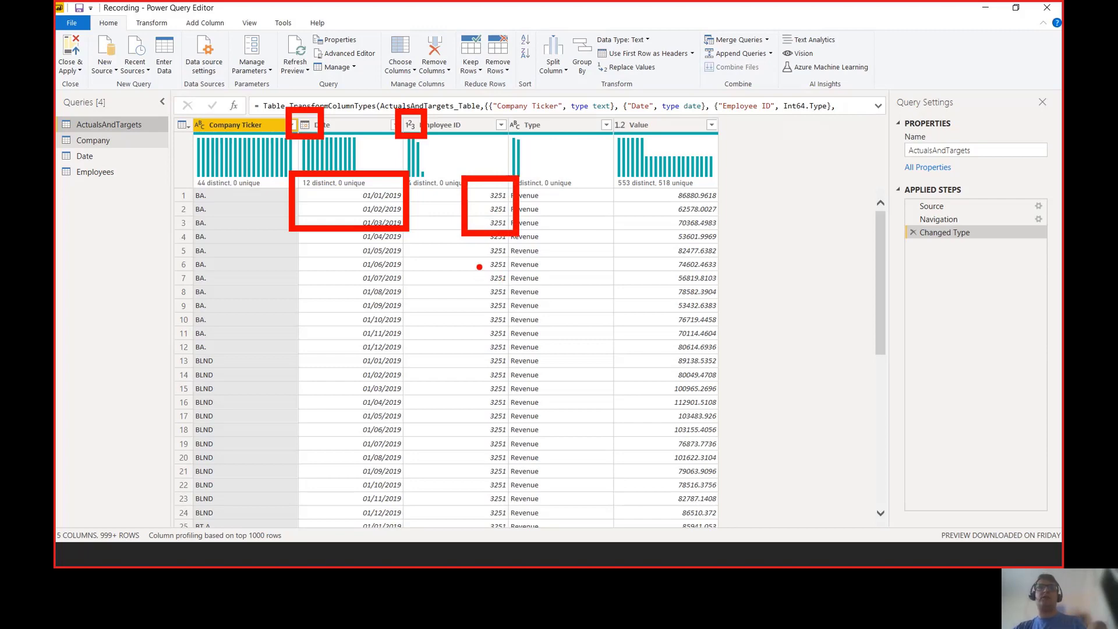
key("Escape")
left_click(100, 142)
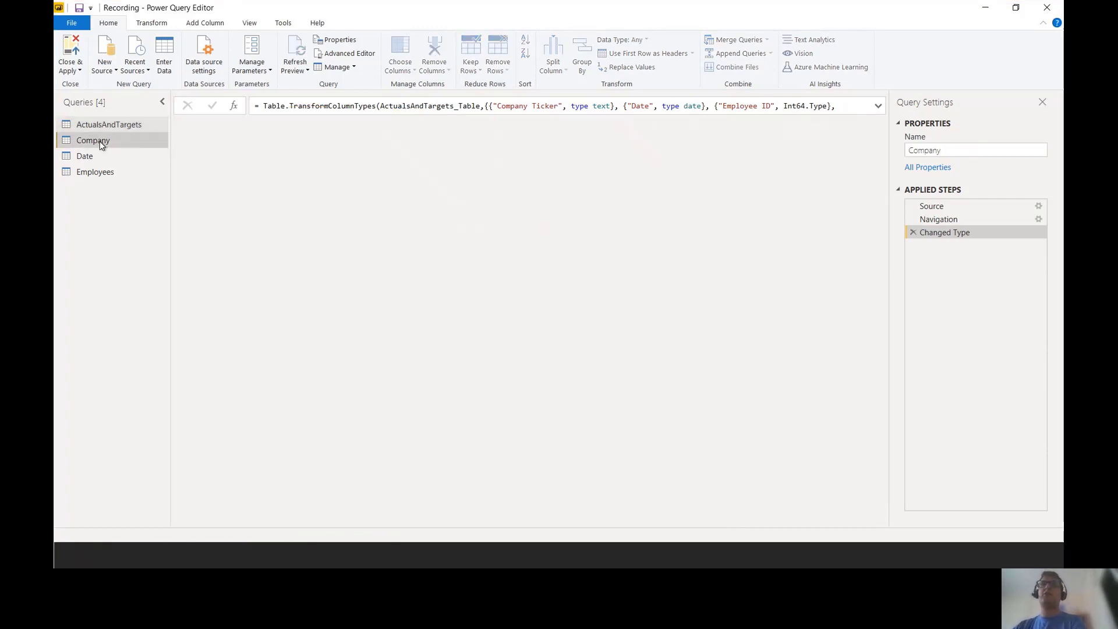
left_click(102, 162)
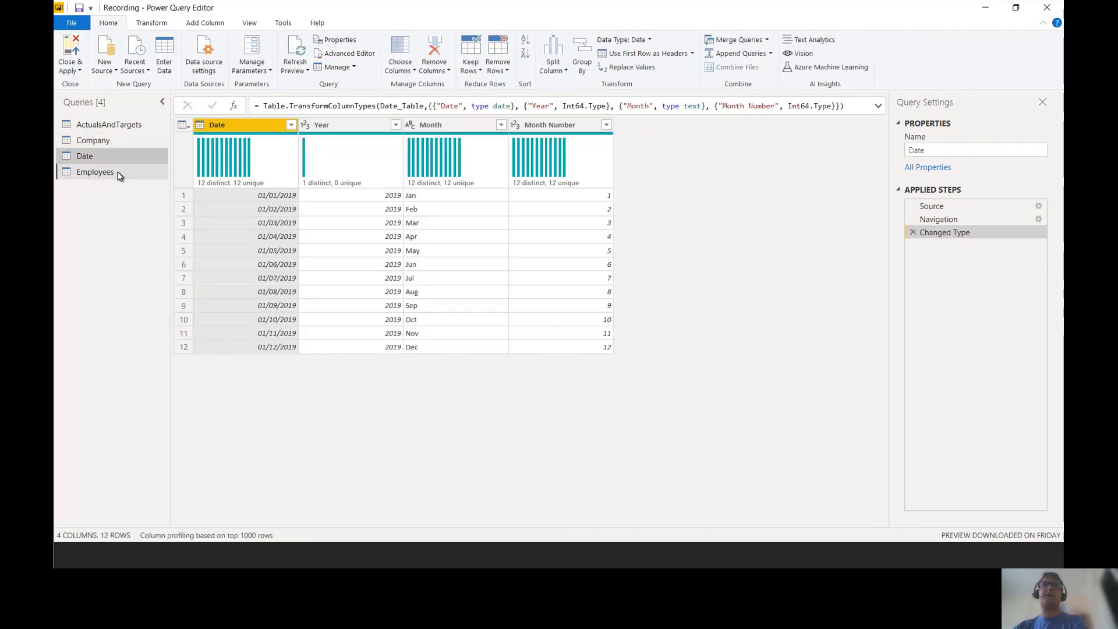
left_click(118, 174)
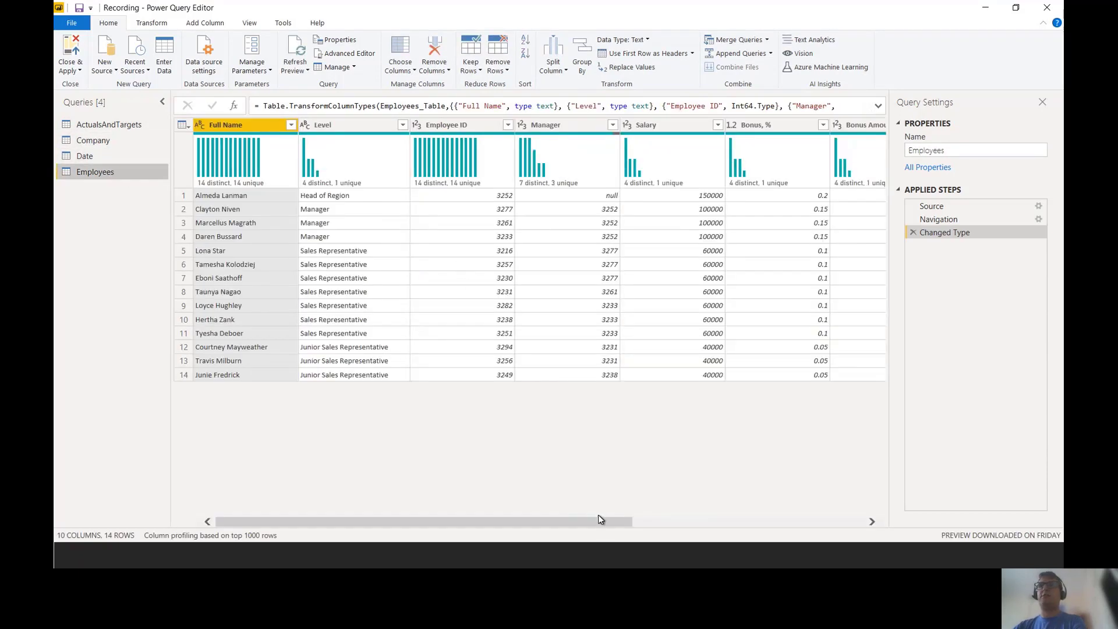
left_click_drag(600, 520, 412, 529)
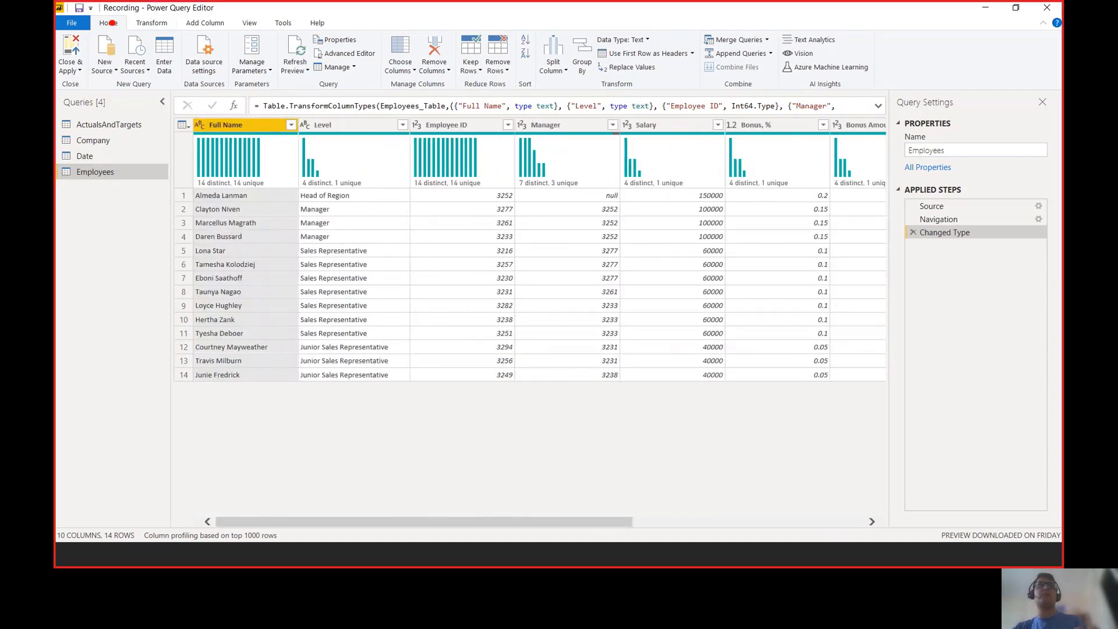
left_click_drag(96, 21, 57, 86)
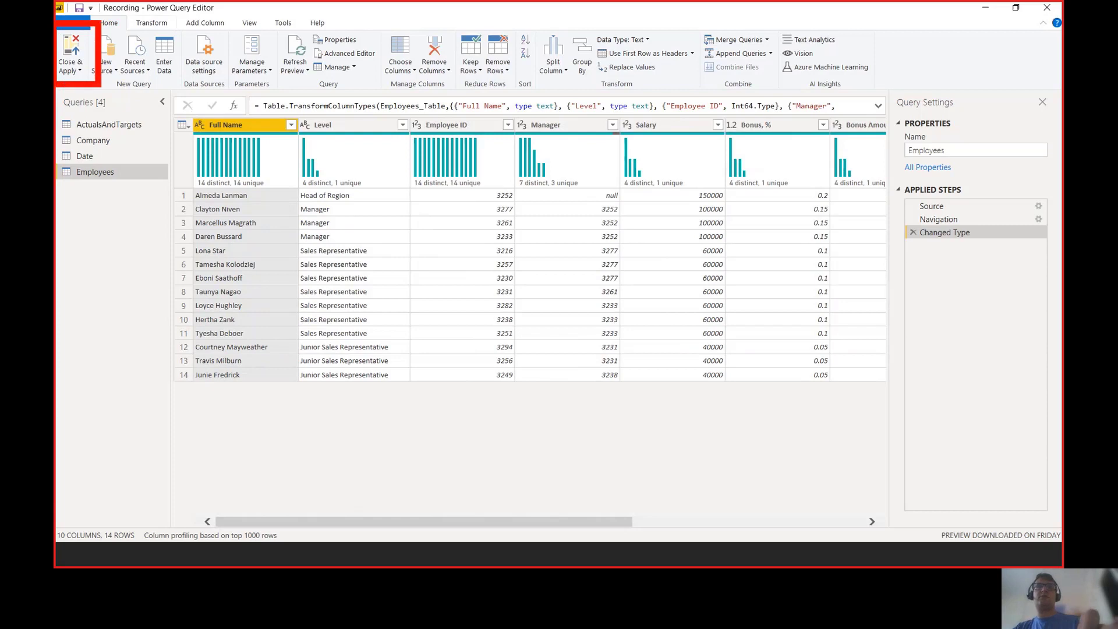
key("Escape")
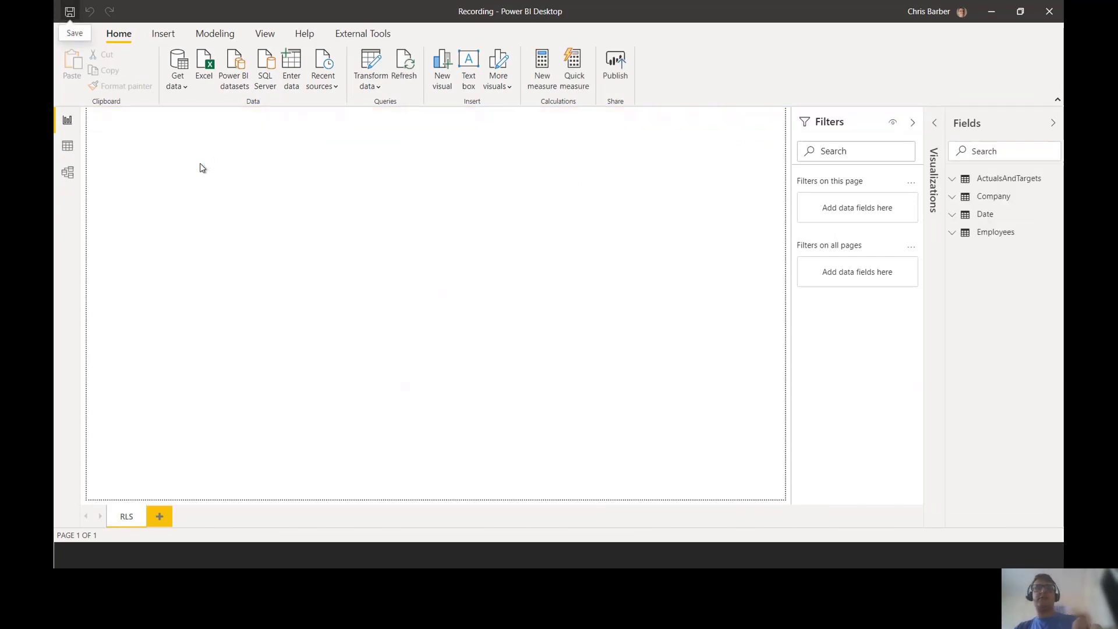
Step: In Model view, arrange ActualsAndTargets, Company and Date cards compactly around Employees
left_click_drag(101, 157, 57, 186)
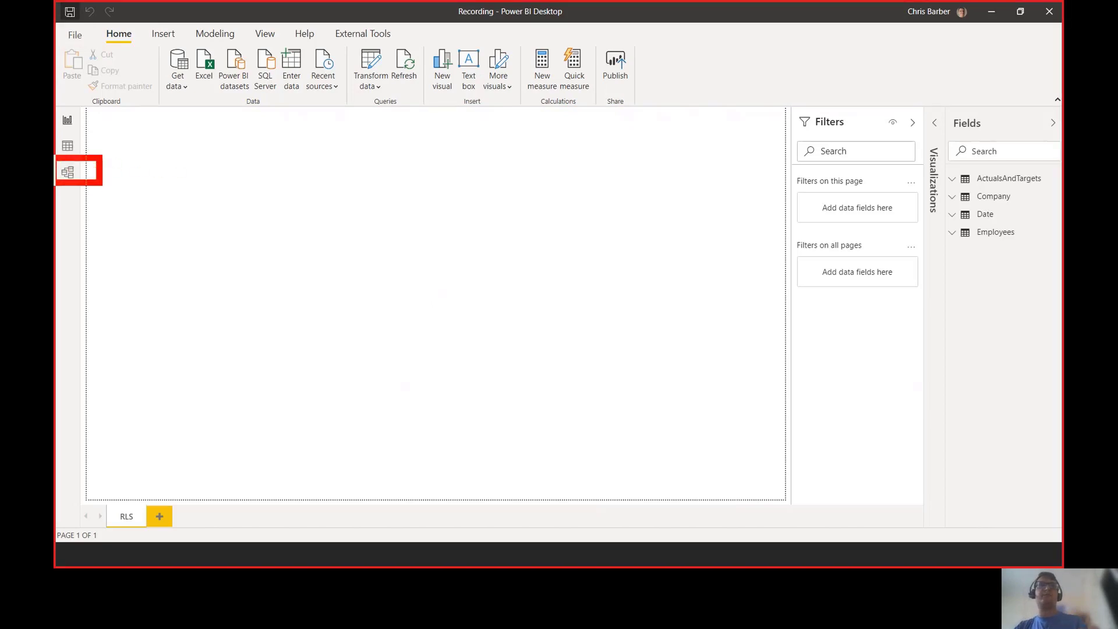
key("Escape")
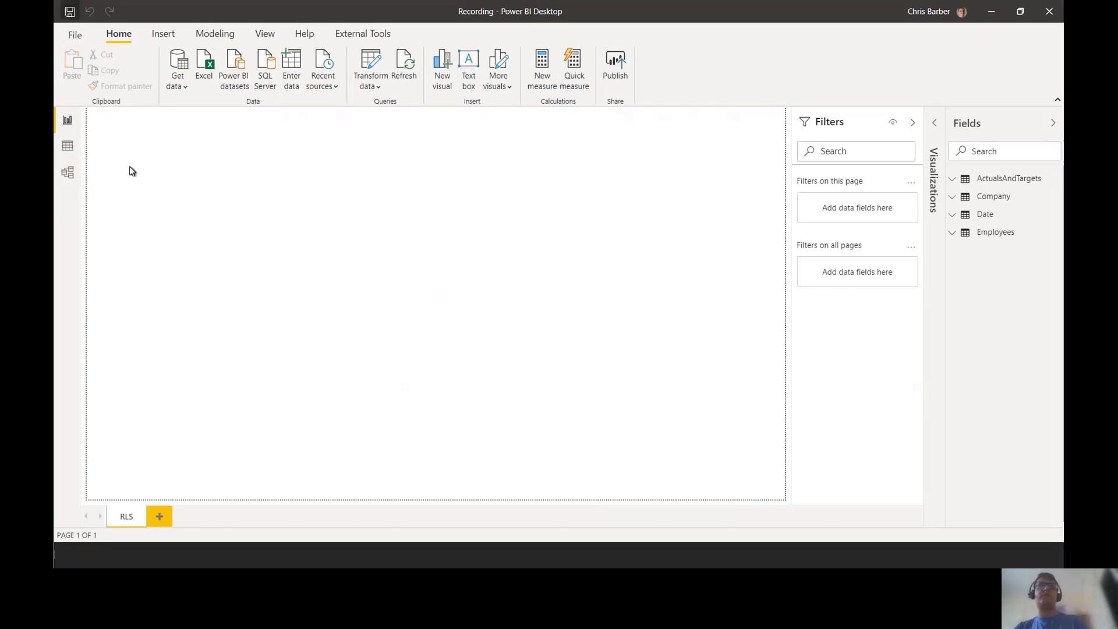
left_click(68, 173)
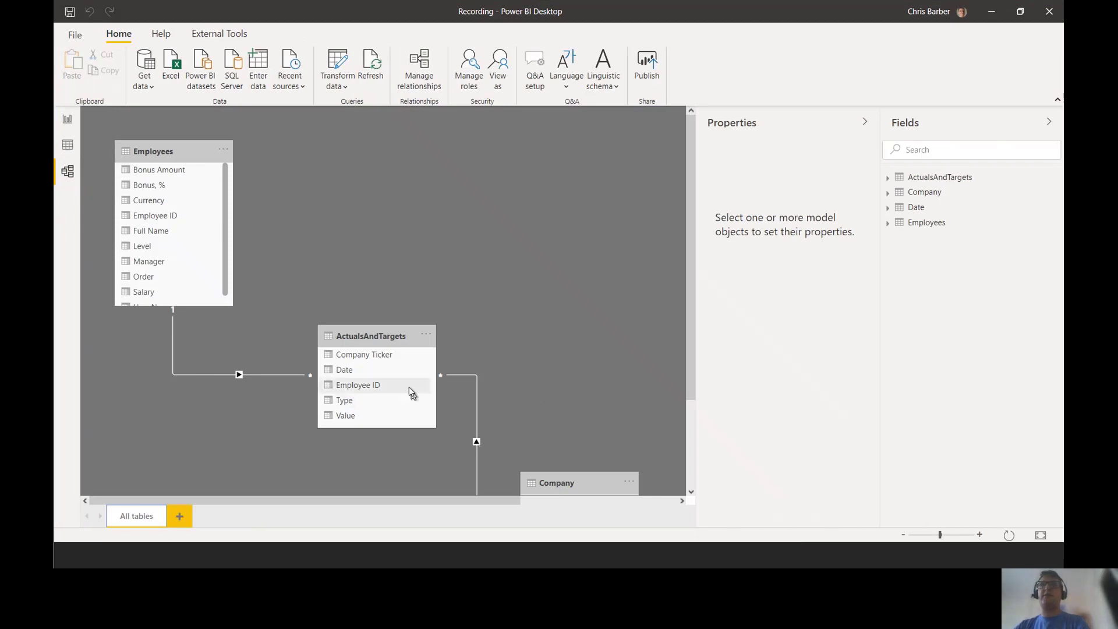
left_click_drag(373, 339, 365, 292)
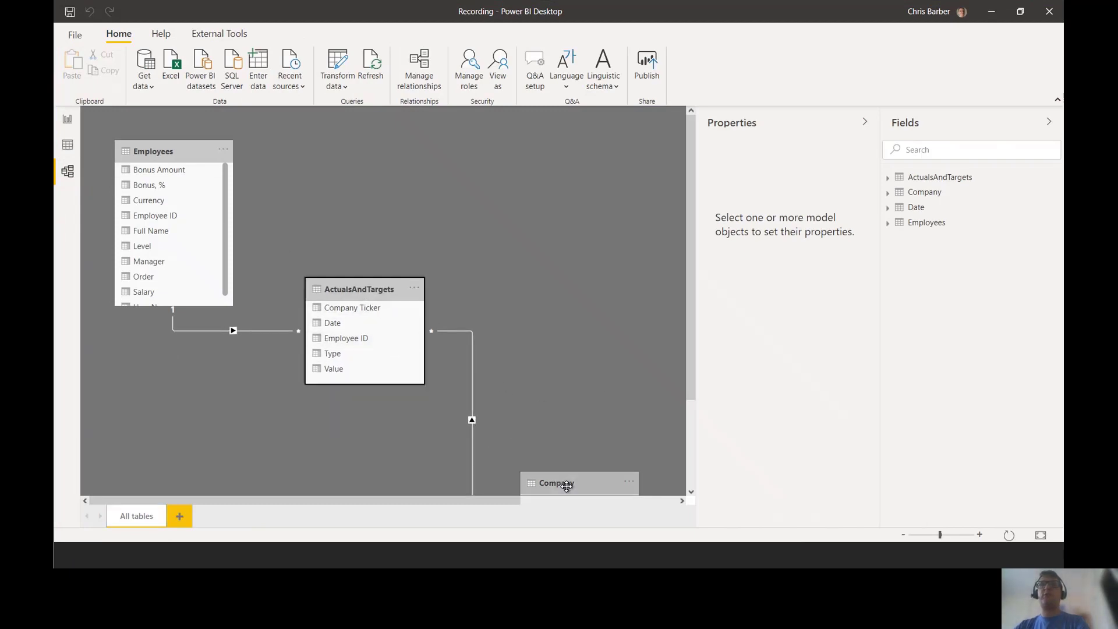
left_click_drag(563, 483, 525, 177)
left_click_drag(501, 505, 633, 504)
left_click_drag(597, 356, 174, 370)
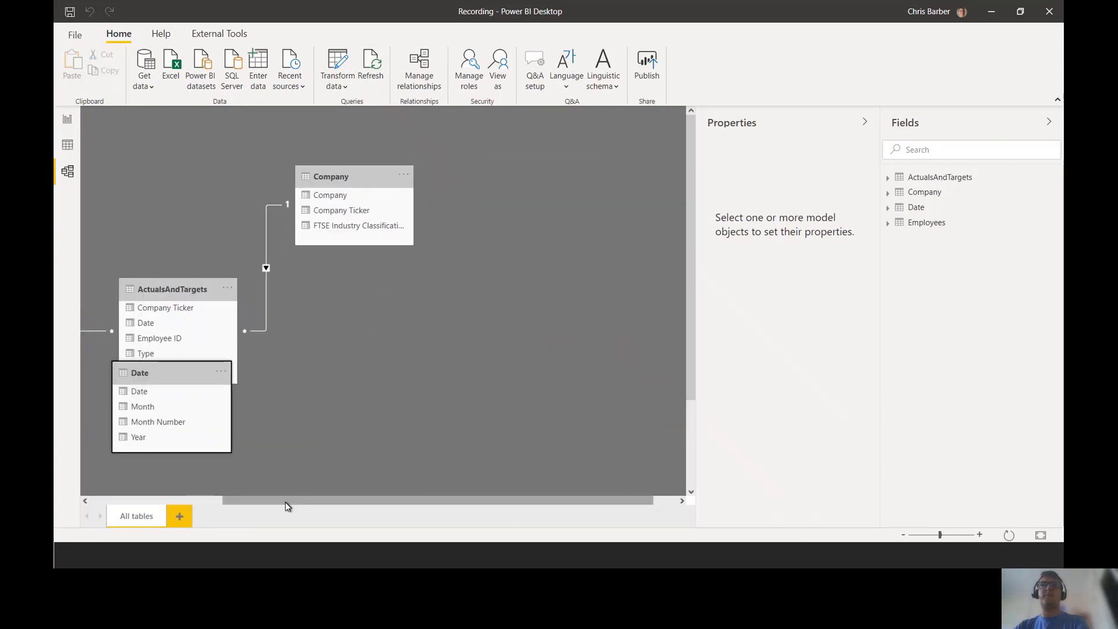
left_click_drag(287, 504, 71, 504)
left_click(356, 289)
left_click_drag(356, 289, 342, 226)
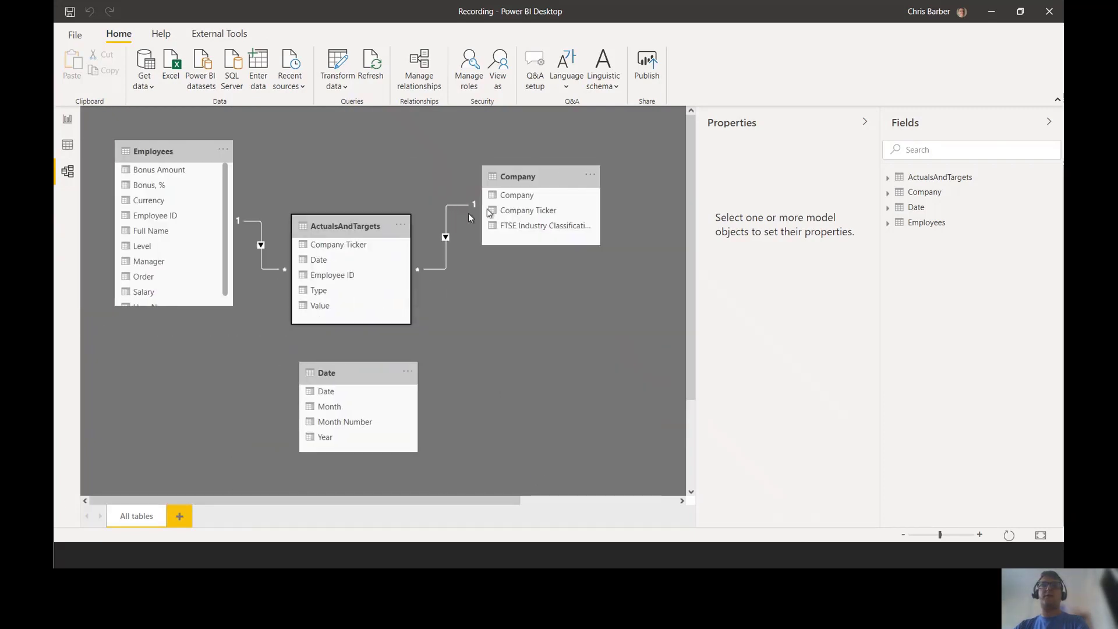
left_click_drag(527, 176, 503, 152)
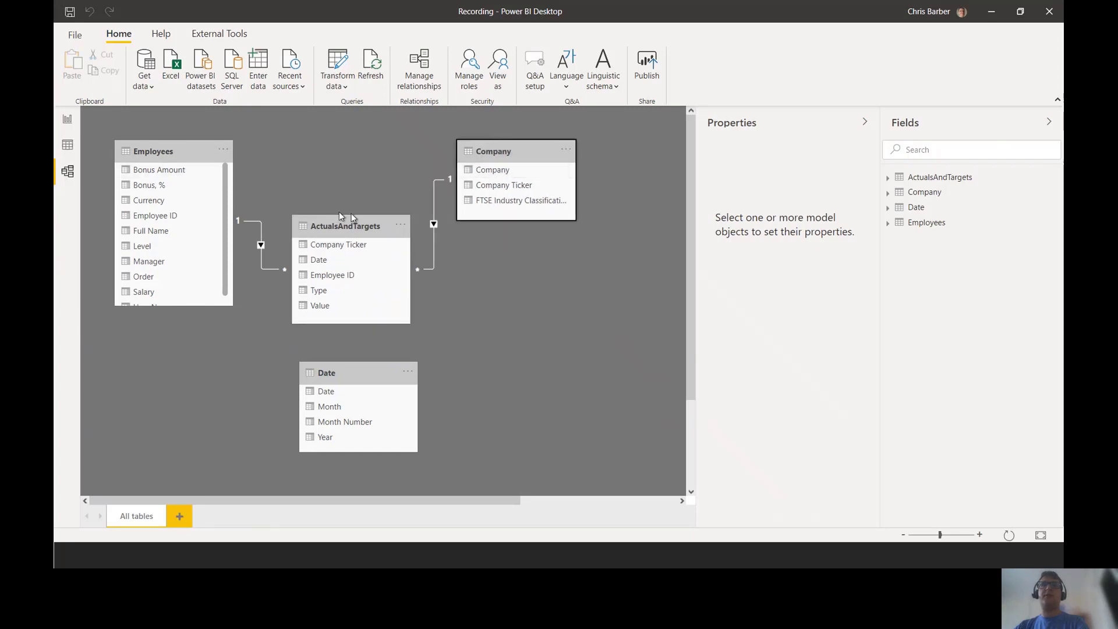
left_click_drag(374, 372, 333, 259)
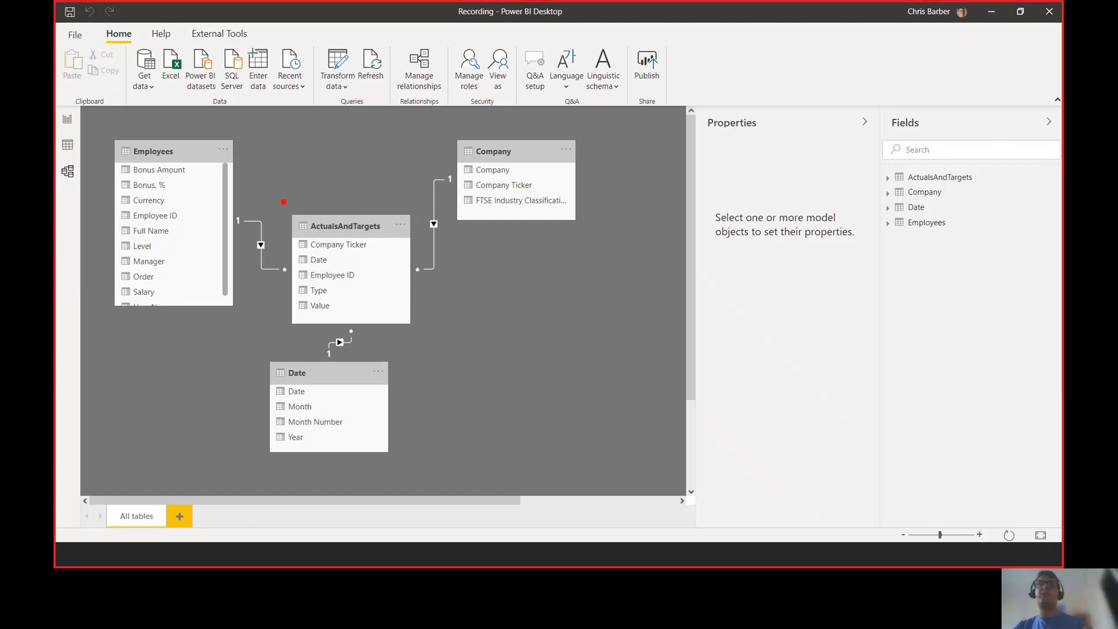
left_click_drag(283, 201, 417, 334)
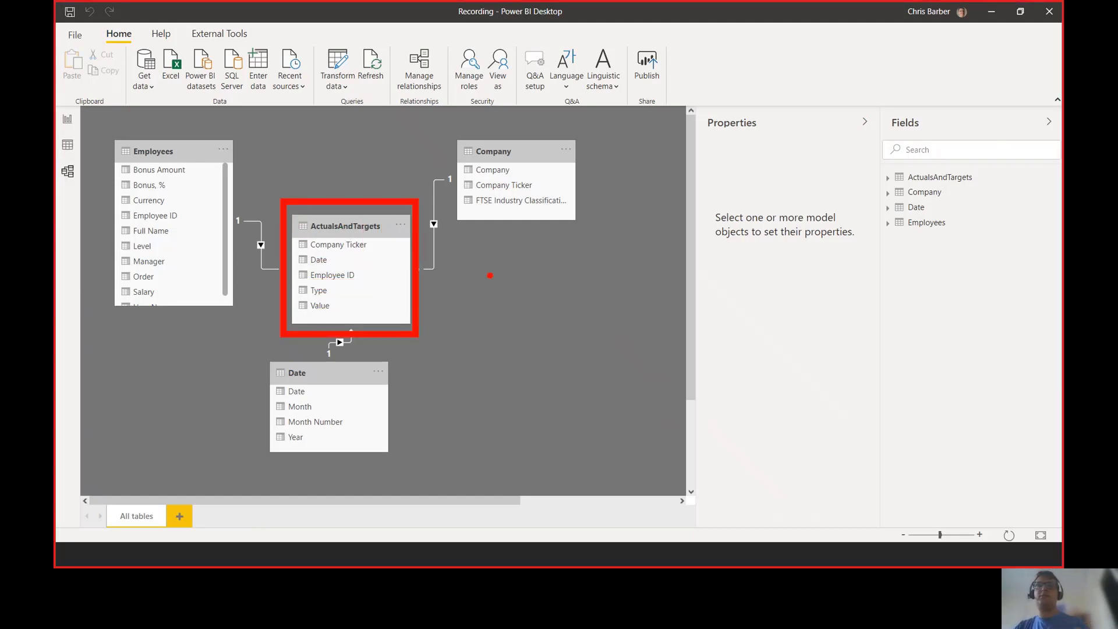
left_click_drag(491, 273, 492, 318)
type("Fact")
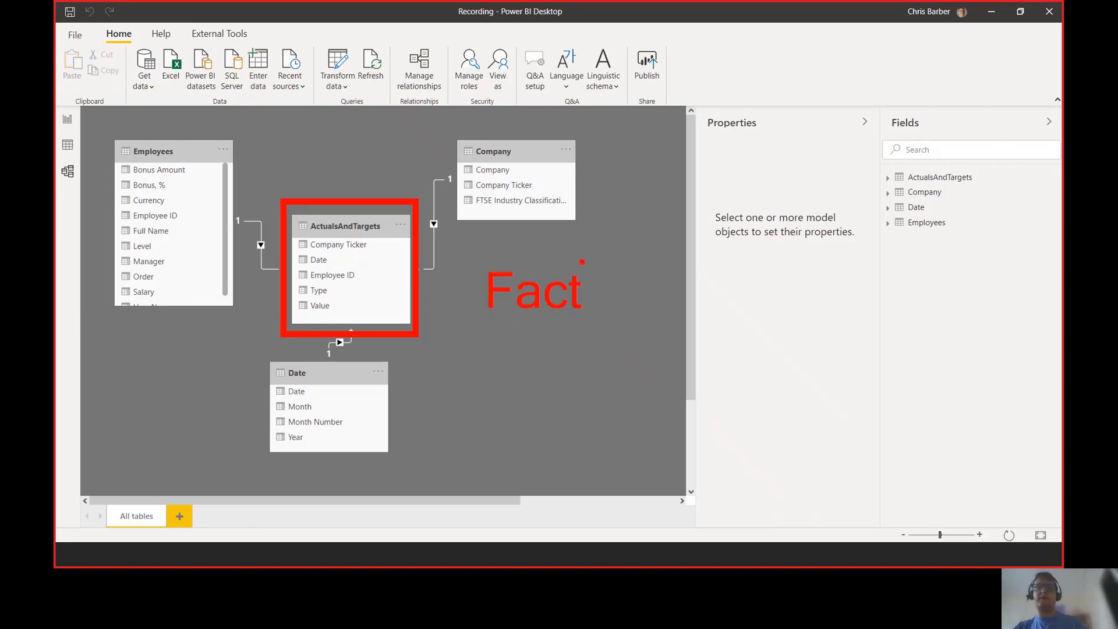
left_click_drag(108, 130, 236, 315)
mouse_move(450, 141)
left_mouse_down()
mouse_move(570, 209)
mouse_move(579, 226)
left_mouse_up()
mouse_move(260, 351)
left_mouse_down()
mouse_move(363, 456)
mouse_move(400, 461)
left_mouse_up()
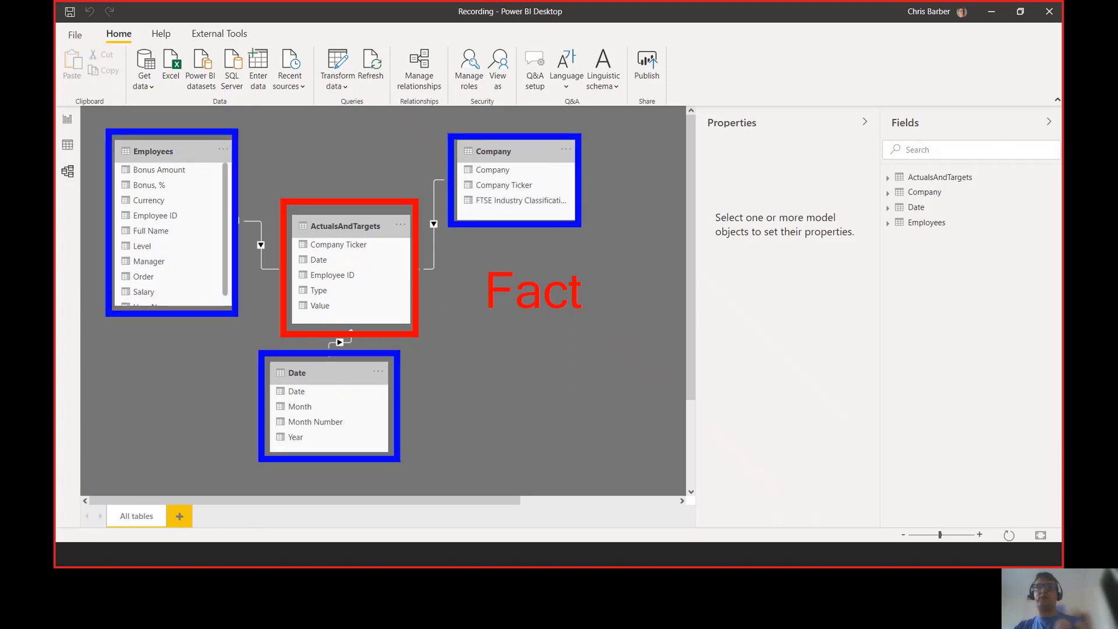
left_click_drag(493, 348, 494, 394)
type("Dim")
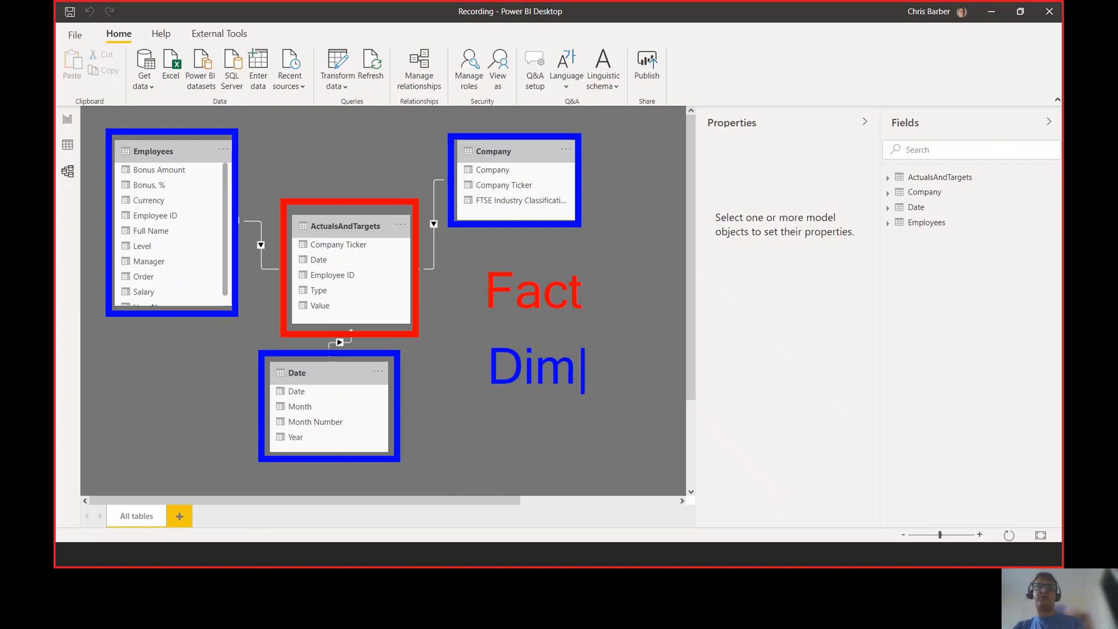
key("Escape")
left_click_drag(208, 236, 207, 284)
mouse_move(219, 238)
left_mouse_down()
mouse_move(219, 285)
mouse_move(225, 236)
left_mouse_up()
left_click_drag(242, 237, 243, 284)
left_click_drag(263, 239, 263, 284)
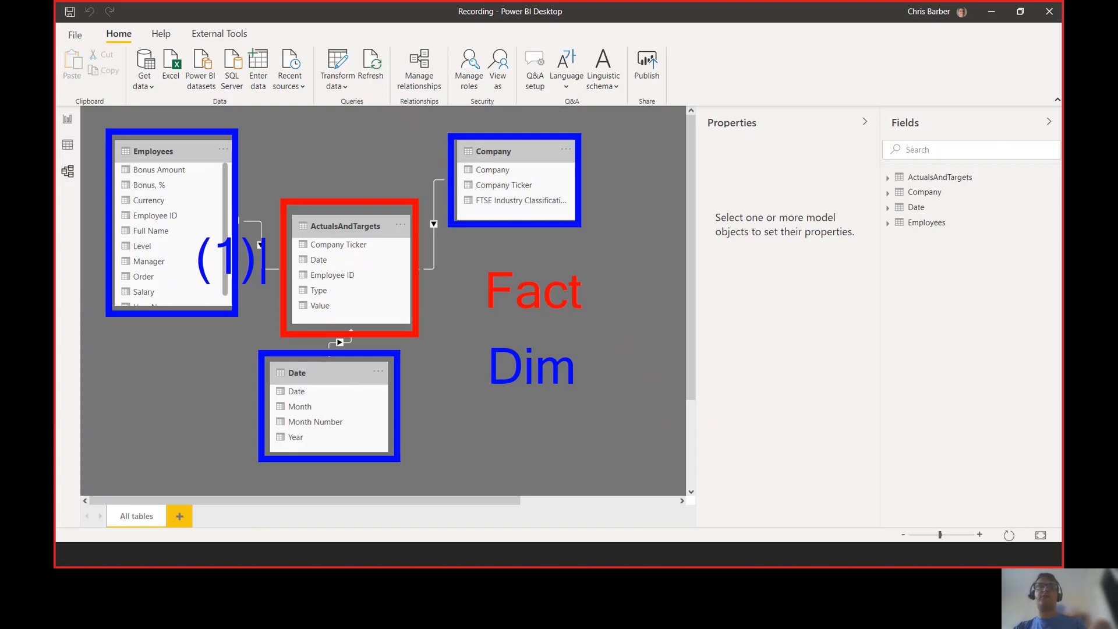
key("ctrl+z")
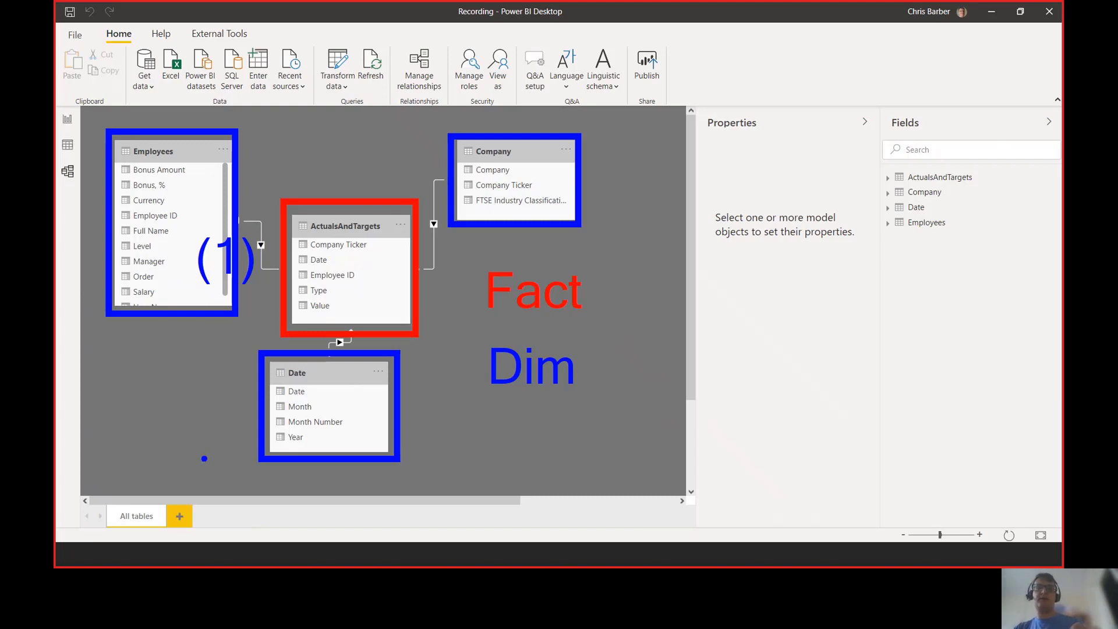
key("e")
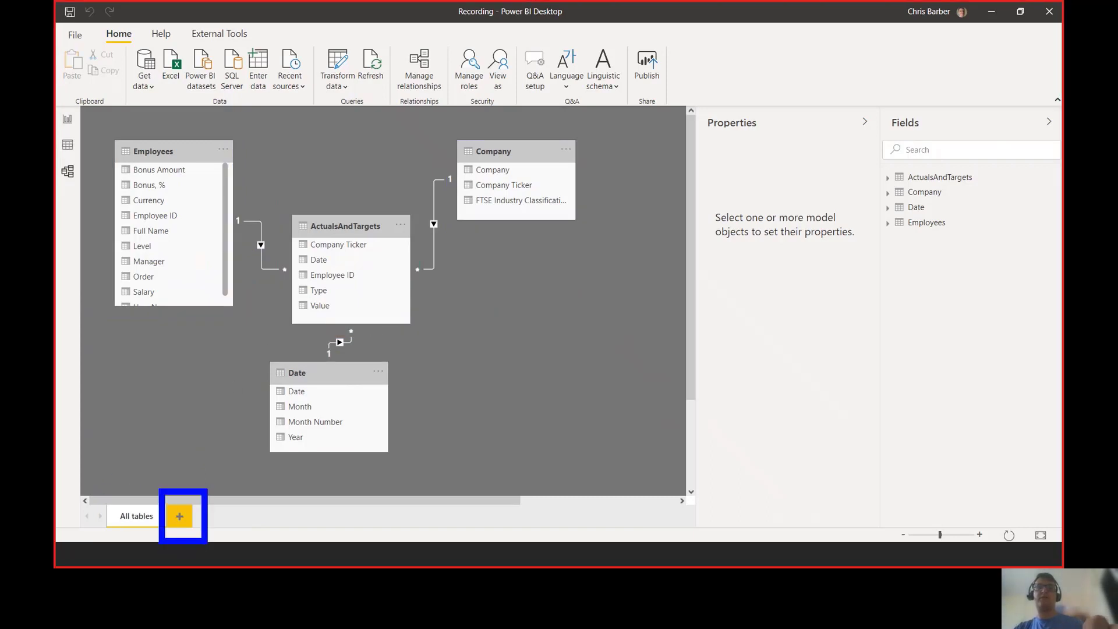
key("Escape")
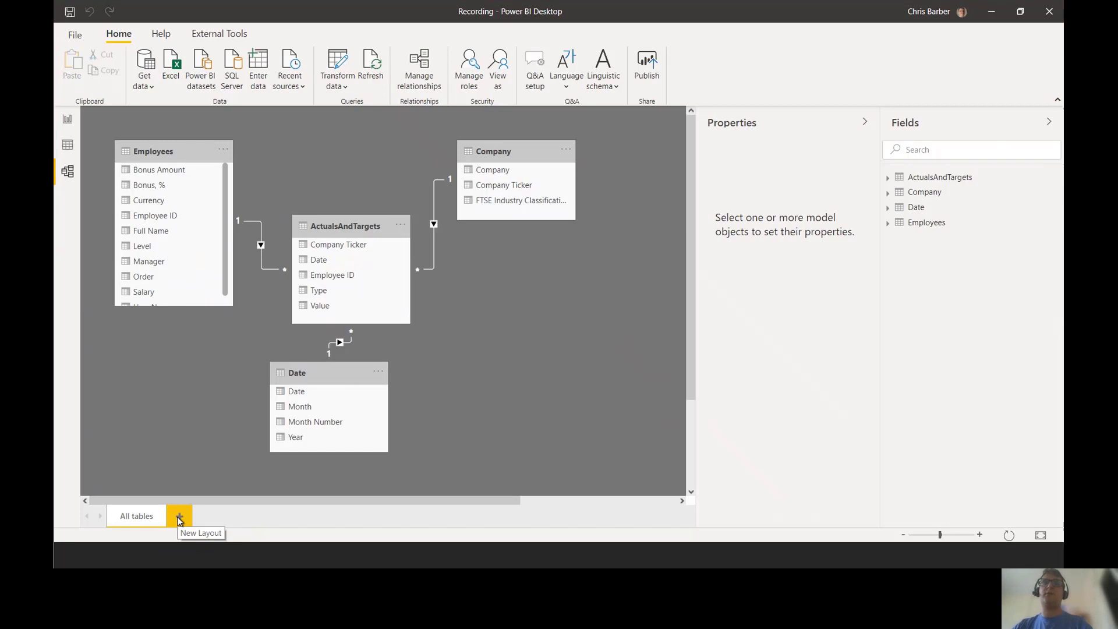
Step: Add a new model layout and rename it RLS
left_click(178, 517)
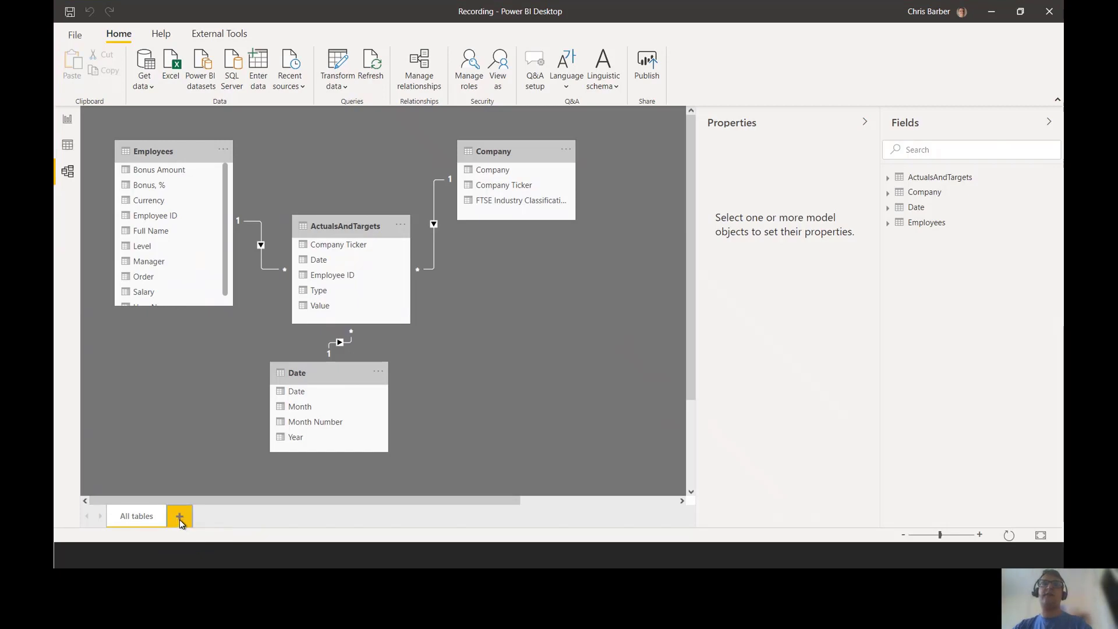
right_click(182, 521)
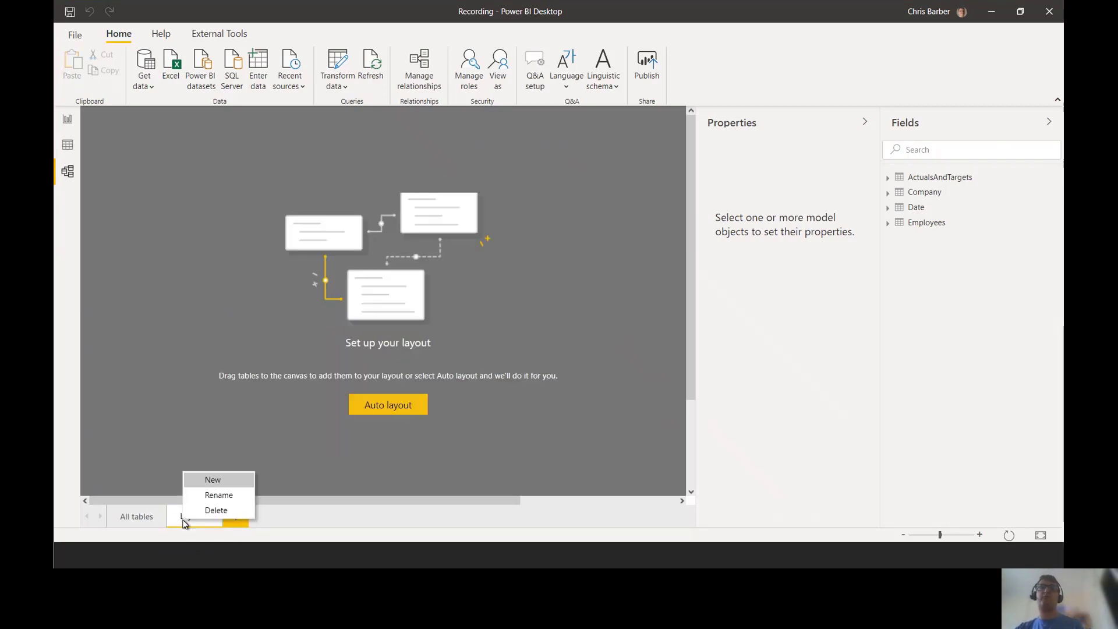
left_click(216, 495)
type("RL")
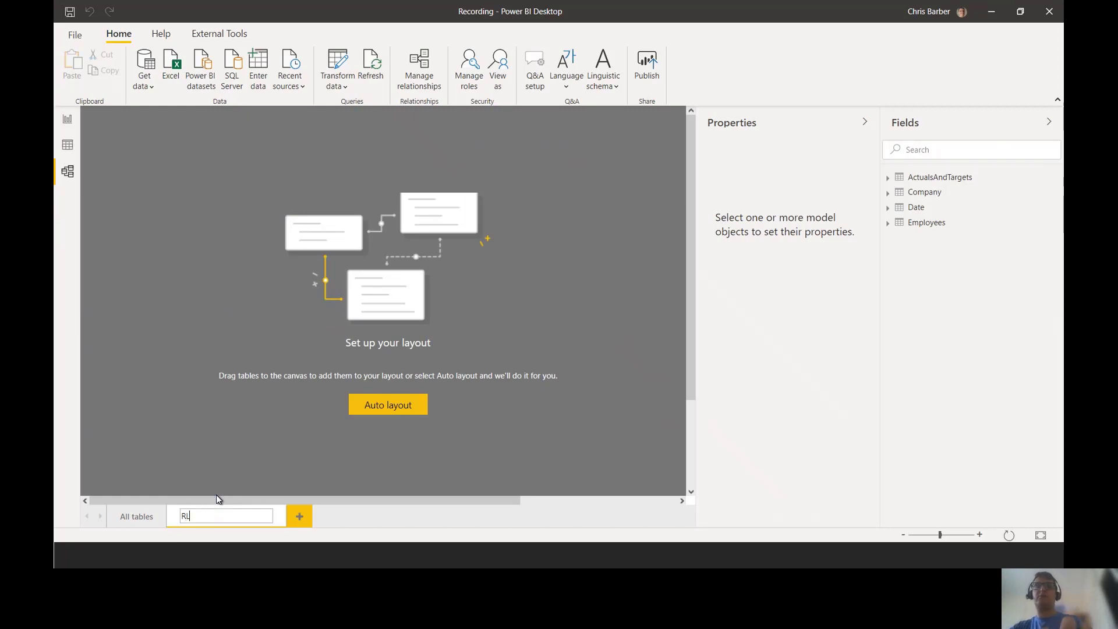
type("S")
left_click(239, 451)
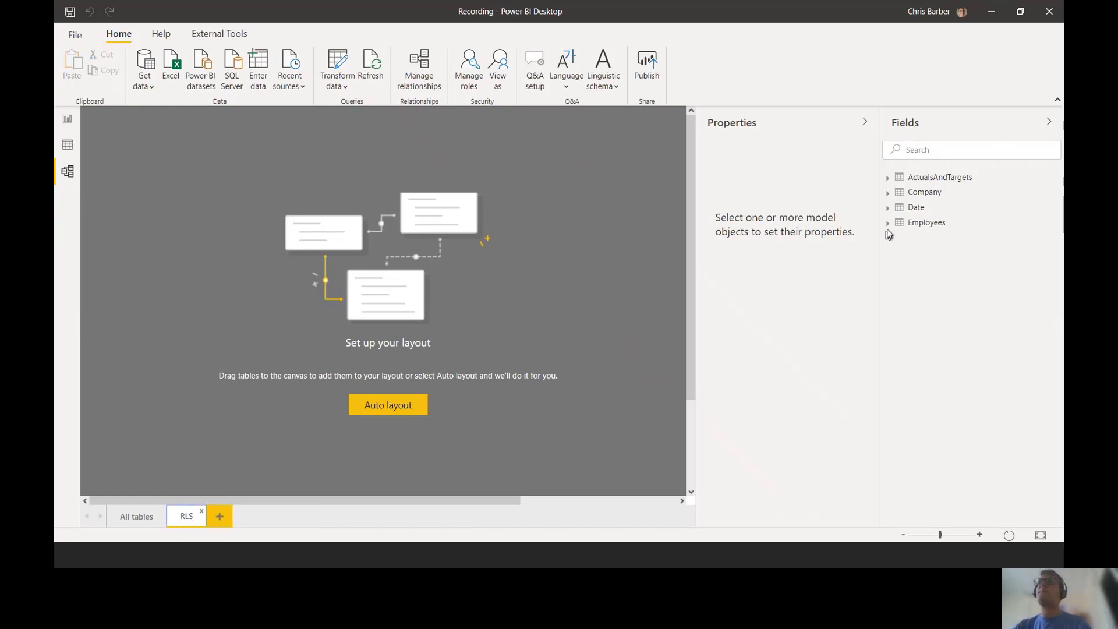
Step: Place the Employees and ActualsAndTargets tables side by side on the RLS layout
left_click_drag(930, 177, 341, 235)
left_click_drag(315, 196, 420, 239)
left_click_drag(922, 224, 185, 196)
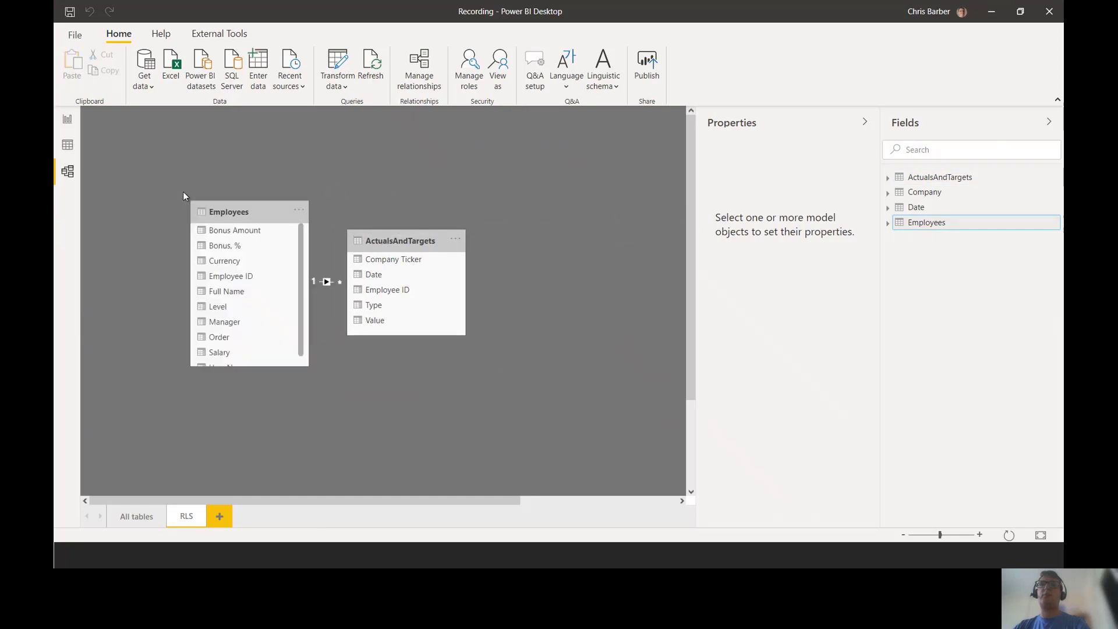
left_click_drag(242, 218, 206, 161)
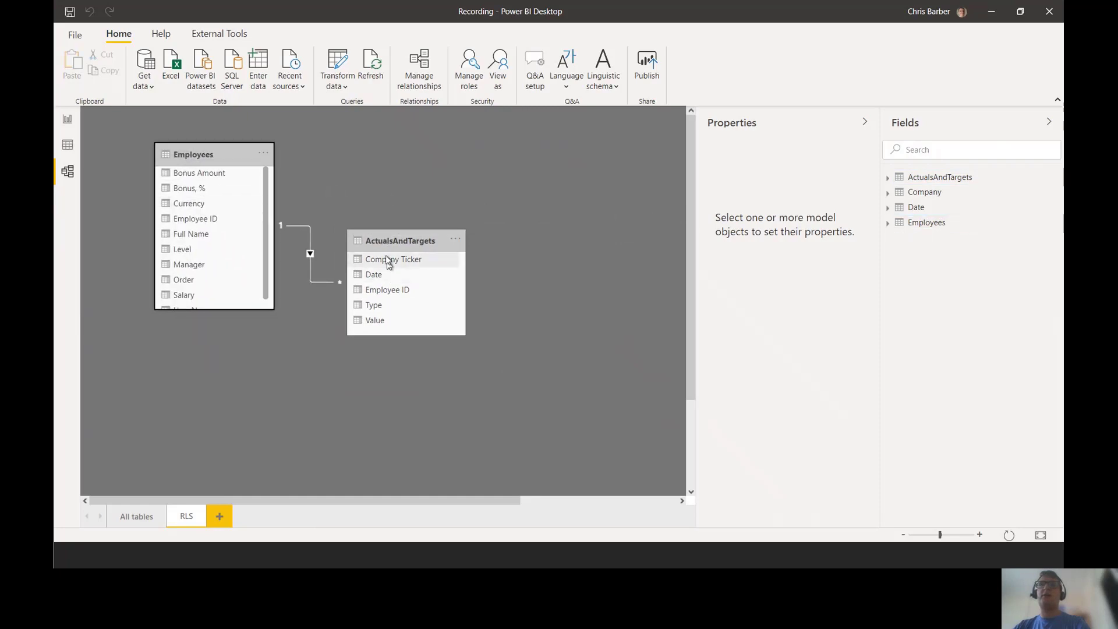
left_click_drag(383, 240, 353, 285)
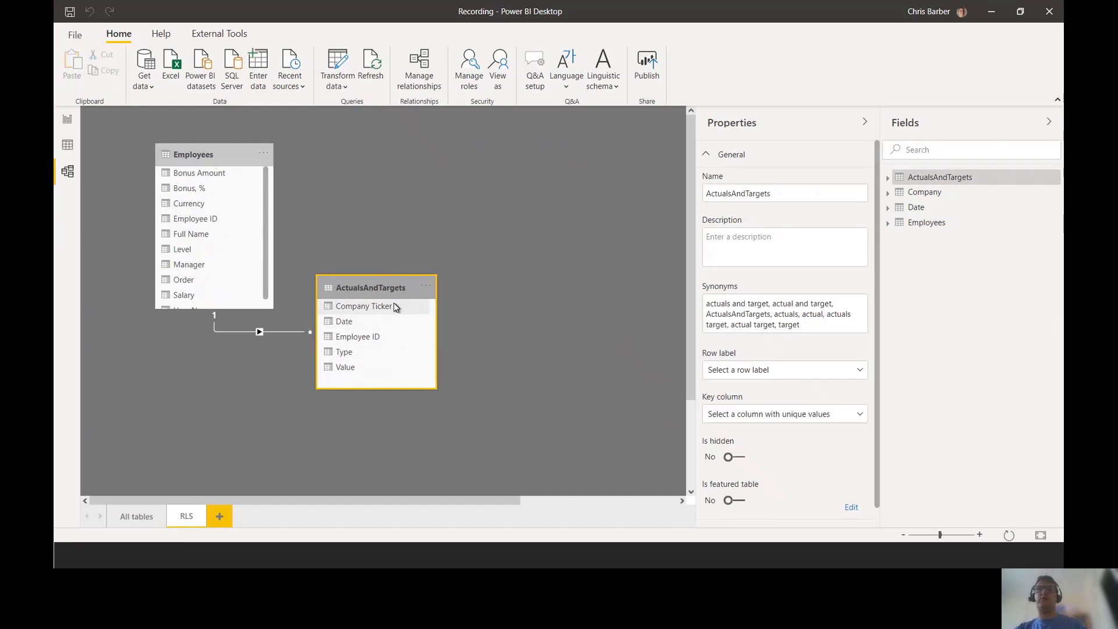
Step: Show the 'How does it work: Dimension filters the Fact' slide, then come back to Power BI
key("alt+Tab")
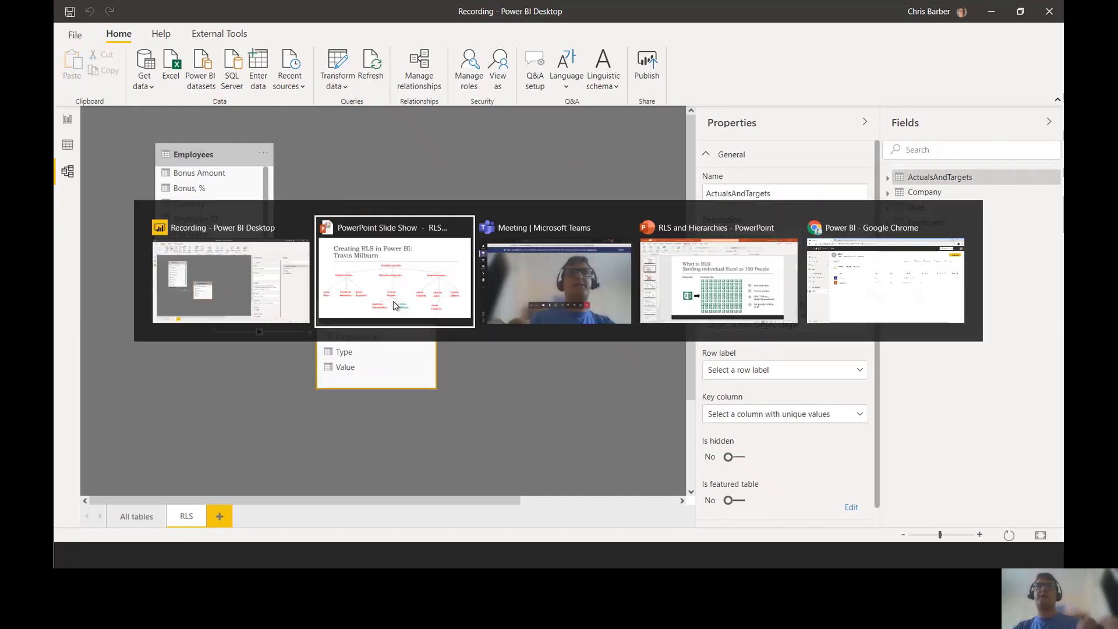
key("Right")
key("Left")
key("Left")
key("Left")
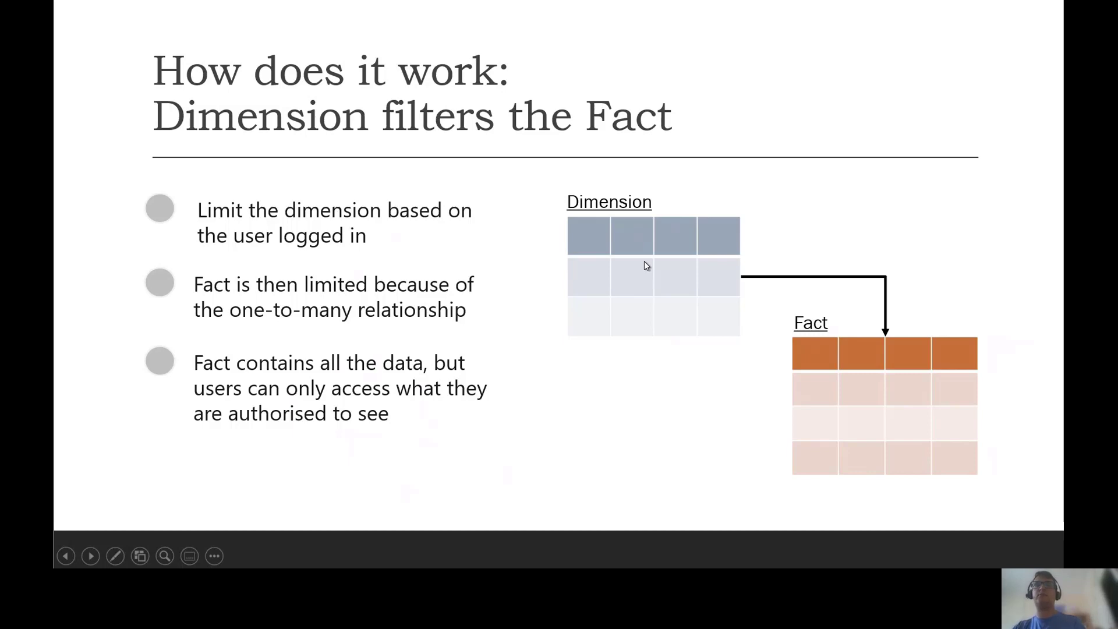
key("alt+Tab")
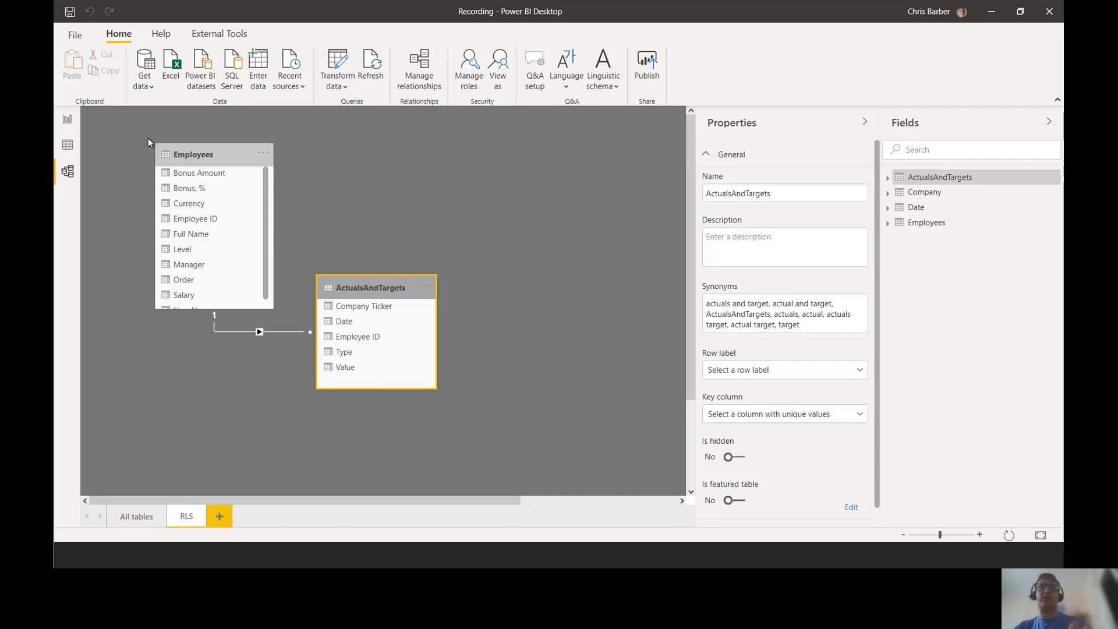
Step: In Report view, add a matrix visual and enlarge it to fill the canvas
key("ctrl+2")
key("b")
left_click_drag(96, 109, 59, 135)
key("Escape")
left_click(68, 120)
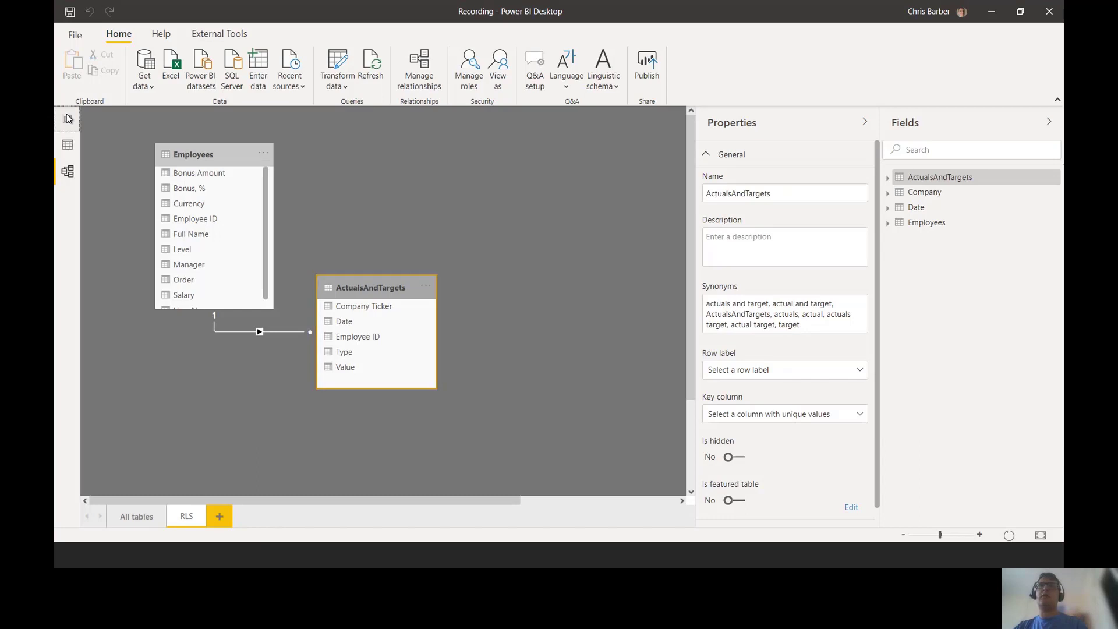
left_click(932, 142)
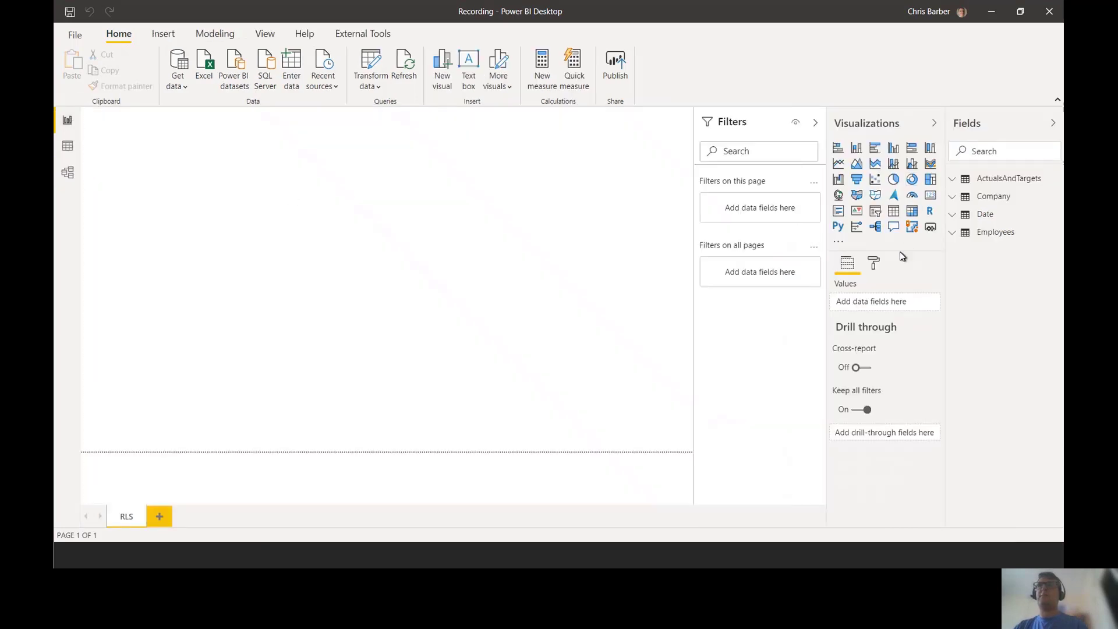
left_click_drag(890, 192, 929, 227)
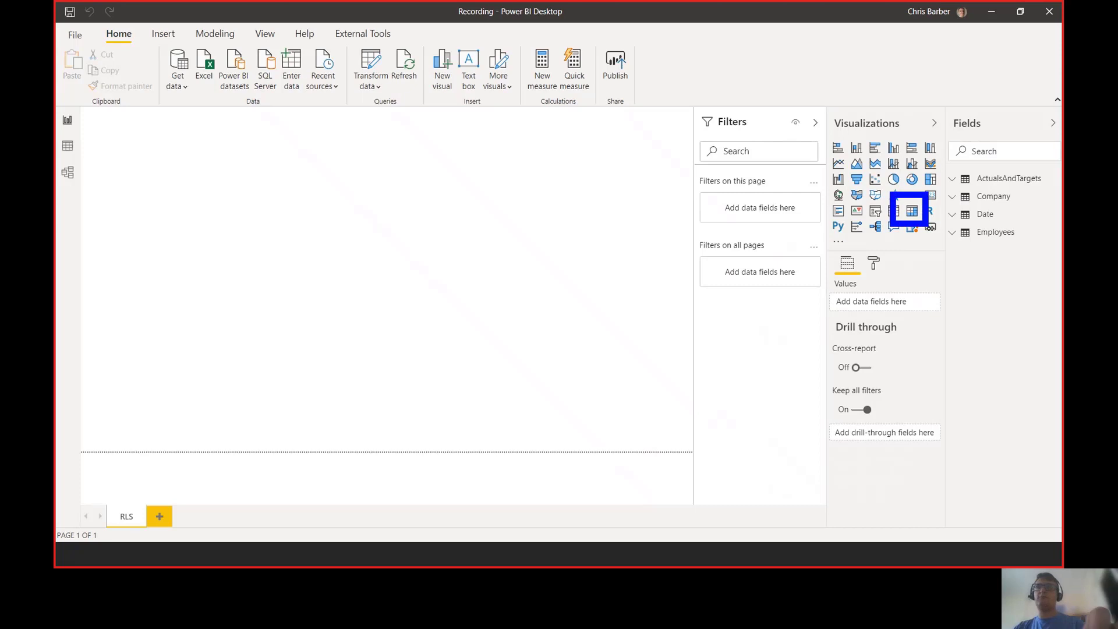
left_click(912, 210)
left_click_drag(216, 237, 657, 453)
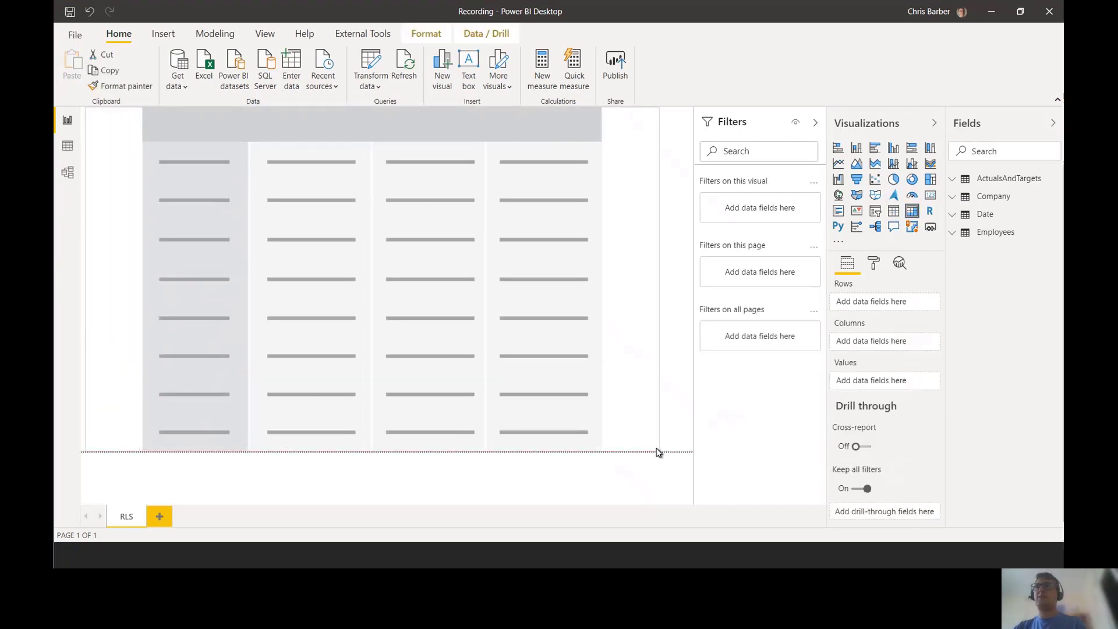
Step: Put Employees Full Name on rows, Type on columns and Value in values
left_click(953, 234)
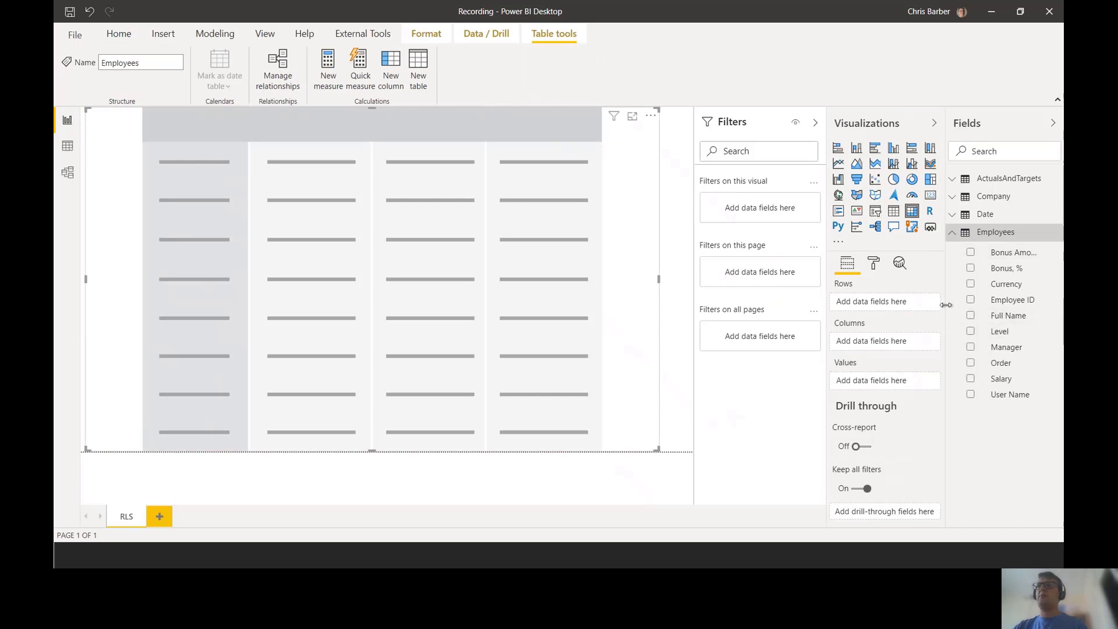
left_click_drag(945, 305, 889, 305)
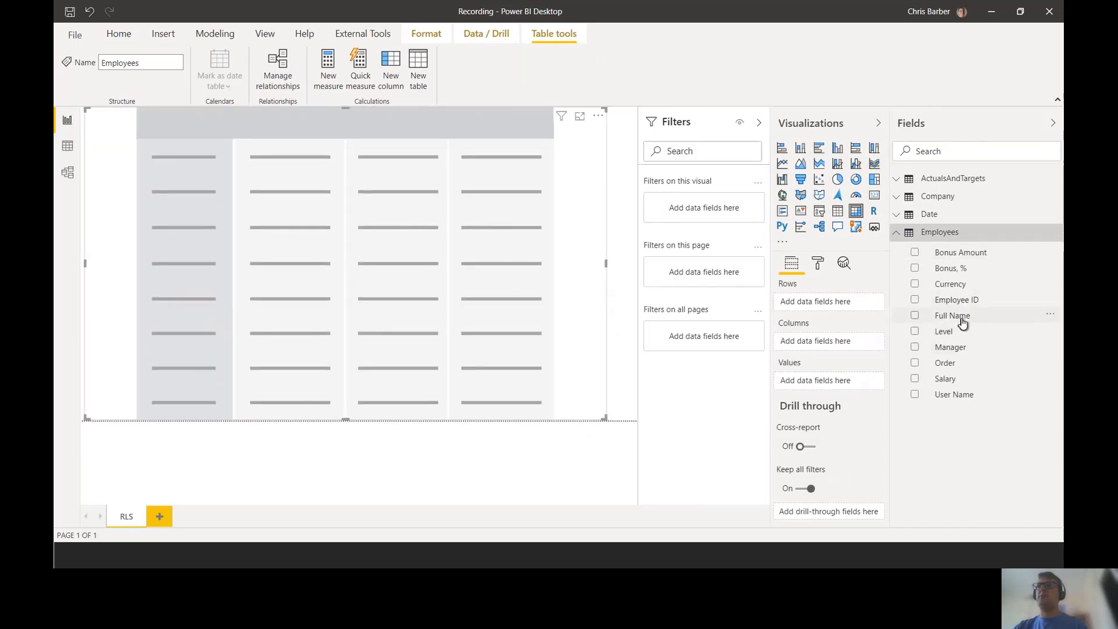
left_click_drag(966, 319, 827, 305)
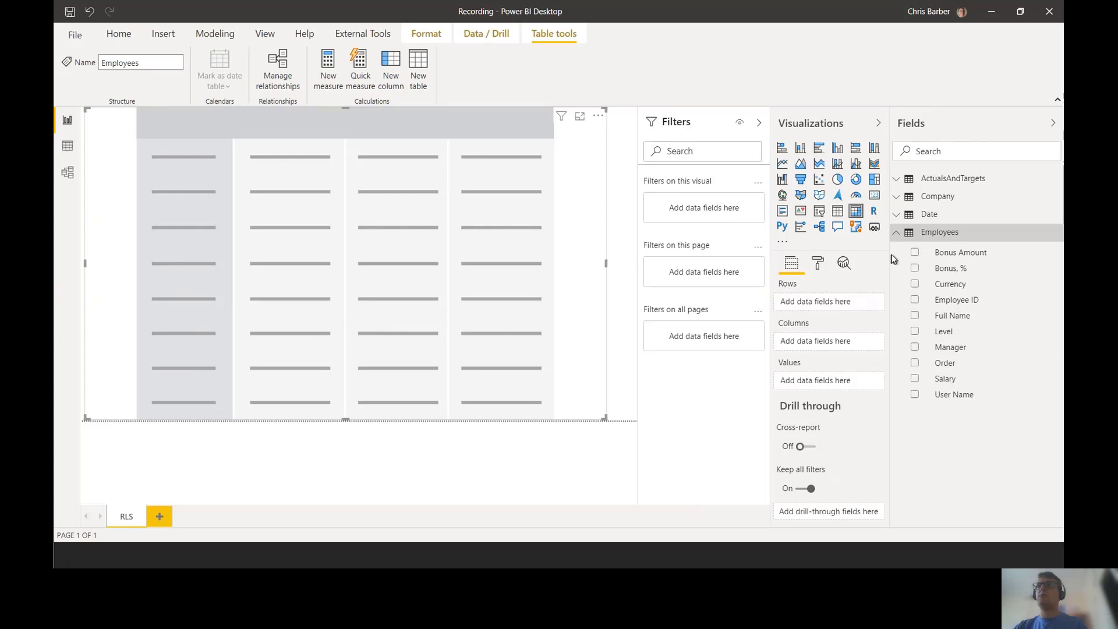
left_click(898, 179)
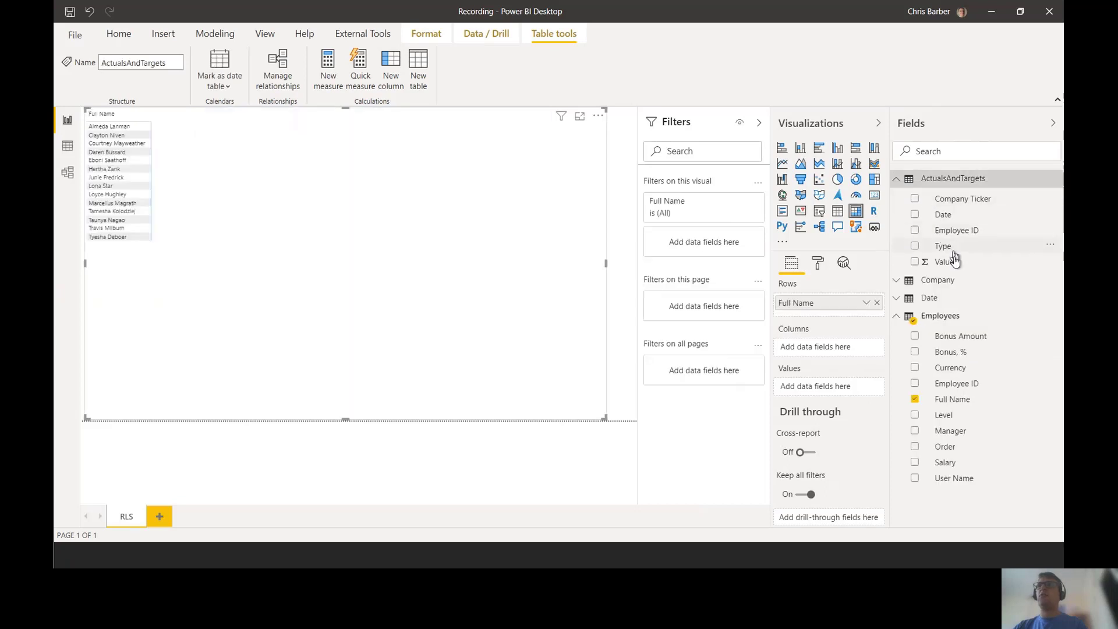
left_click_drag(949, 247, 824, 347)
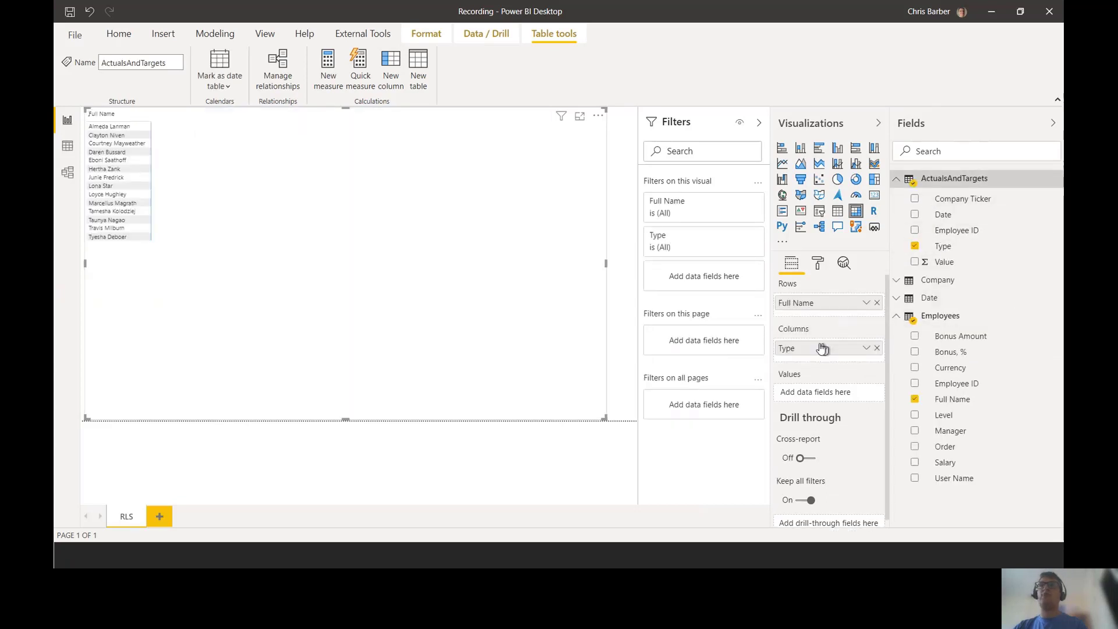
left_click_drag(948, 262, 818, 391)
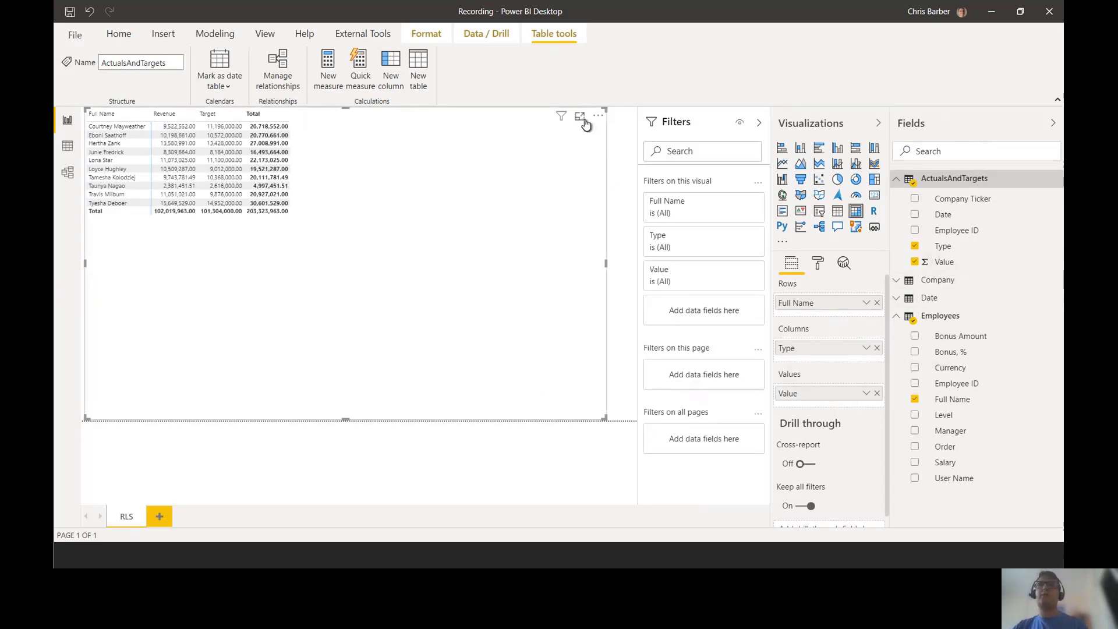
left_click(817, 263)
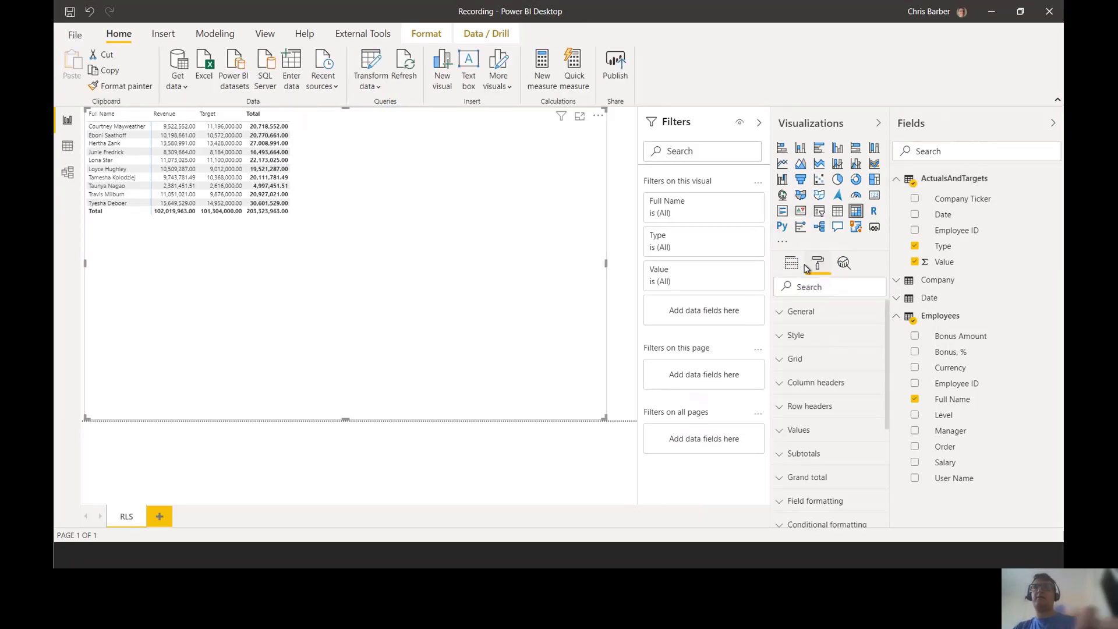
Step: Set the matrix Grid text size to 20 pt in the Format pane
left_click(802, 312)
scroll(821, 380, "down", 3)
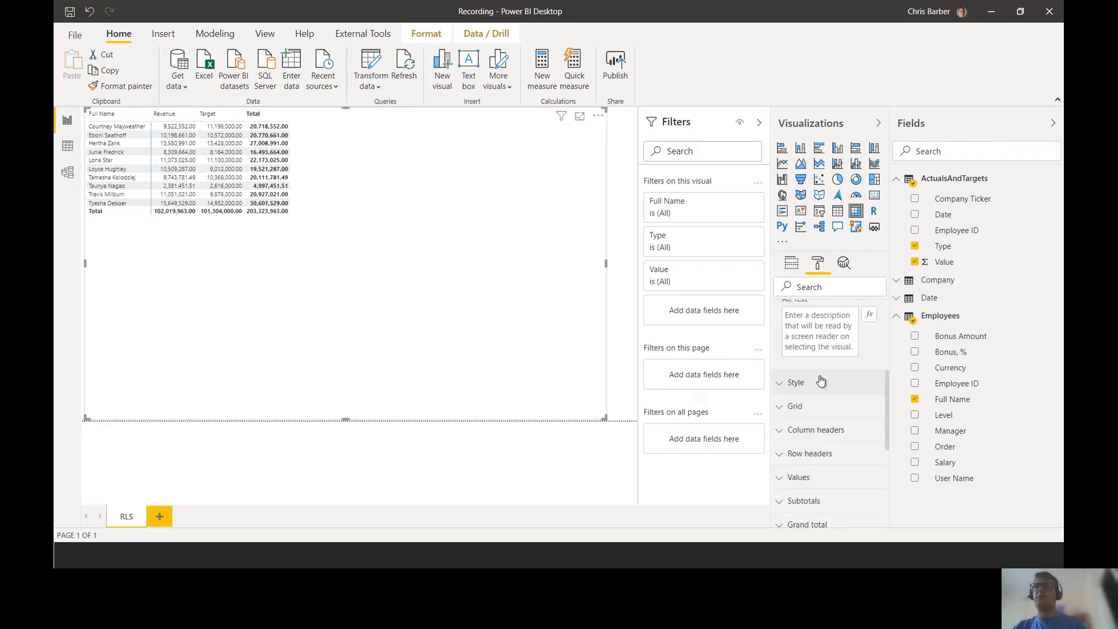
scroll(821, 381, "down", 1)
left_click(808, 320)
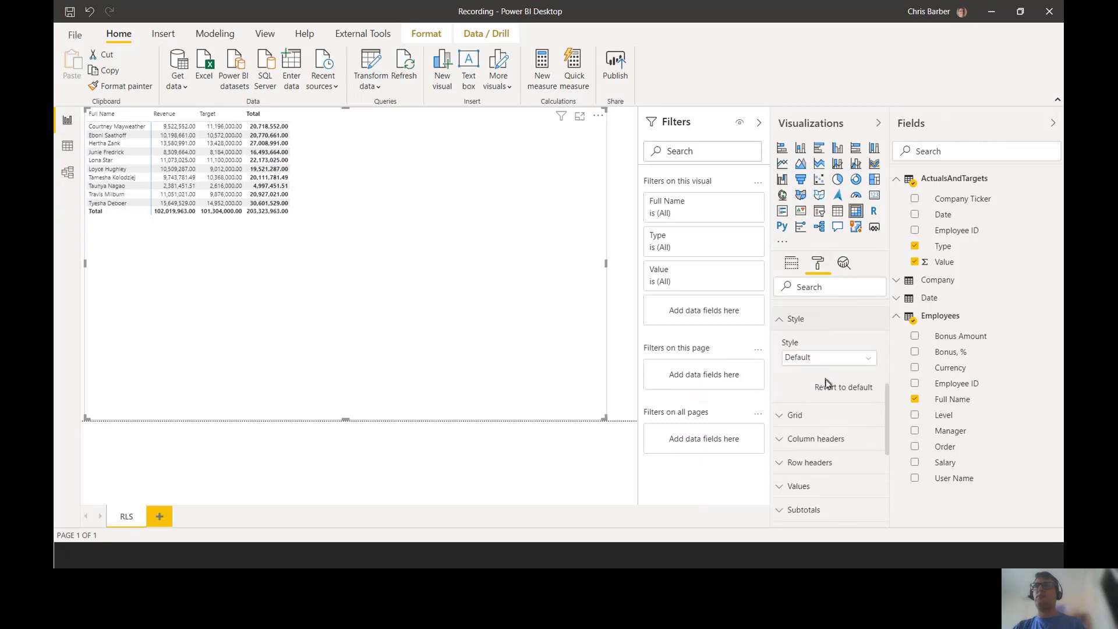
left_click(824, 412)
scroll(836, 442, "down", 4)
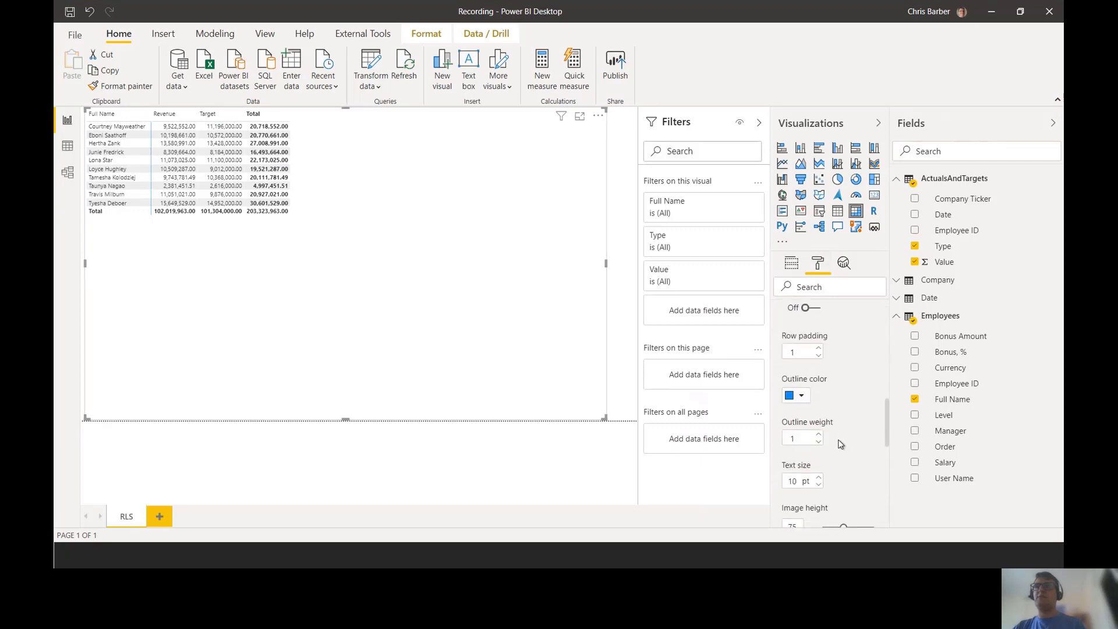
scroll(838, 440, "down", 3)
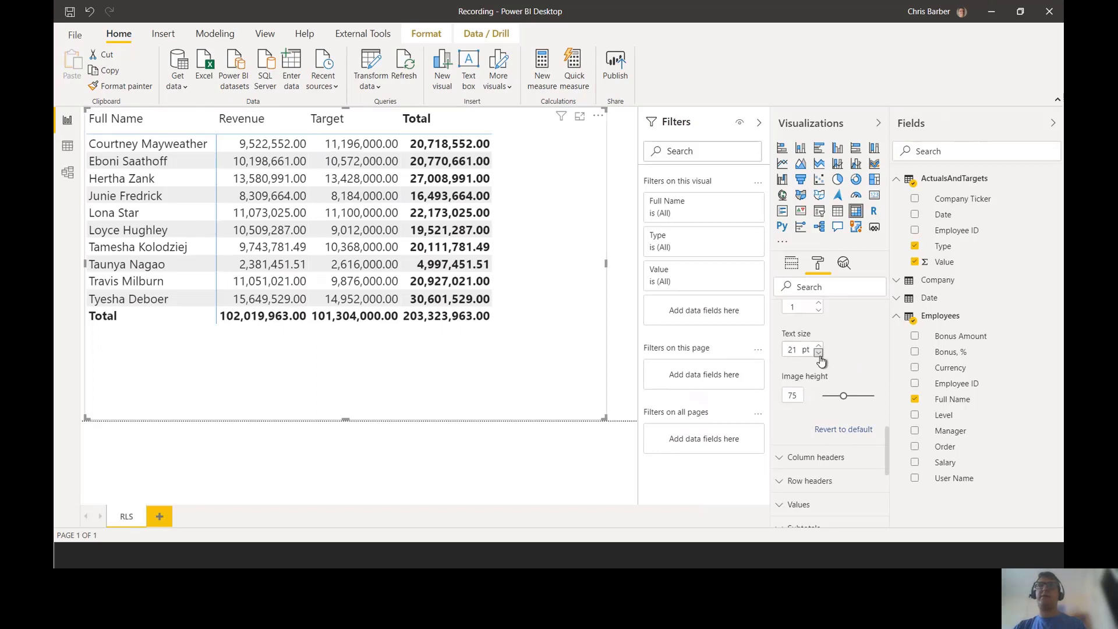
left_click(818, 353)
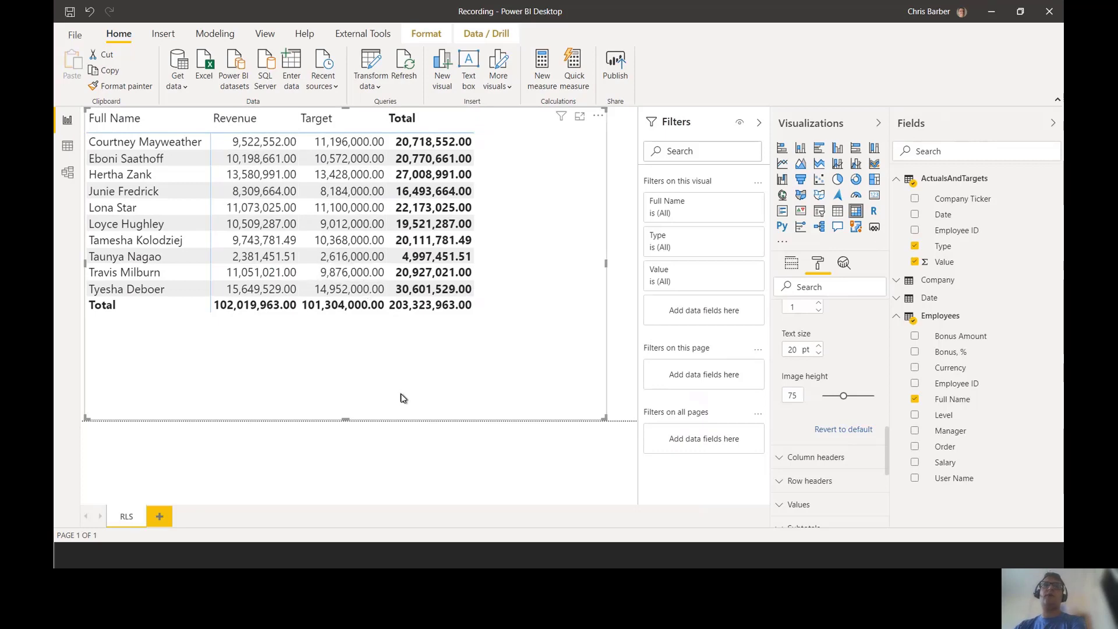
key("alt+Tab")
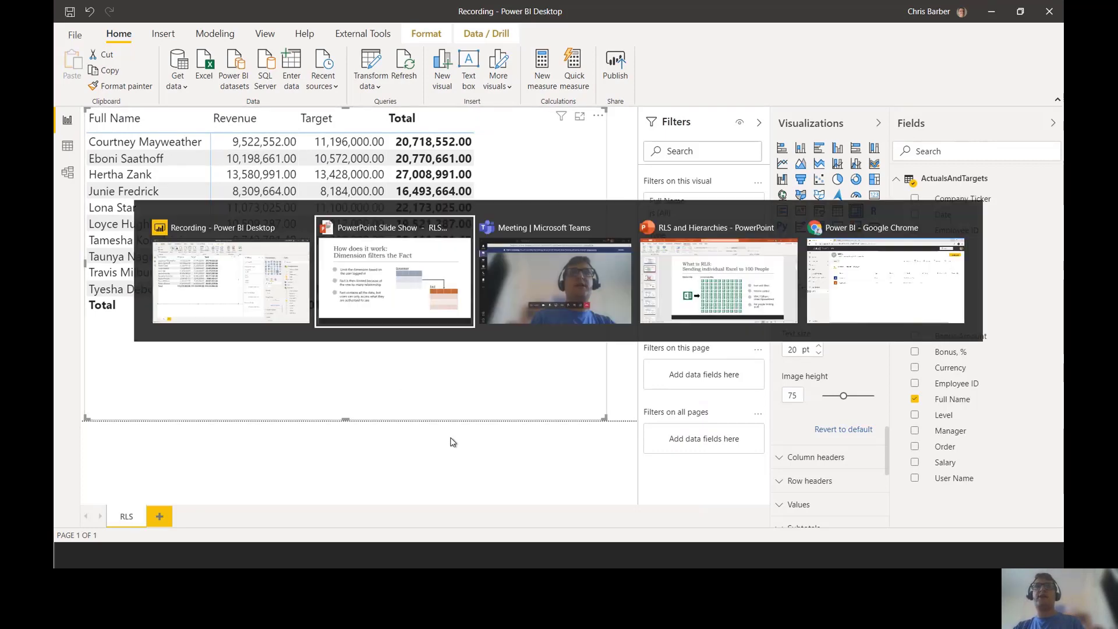
Step: Advance four slides to 'Senior Management Don't Have Accounts', then return to the Power BI report
left_click(429, 337)
left_click(431, 339)
left_click(431, 339)
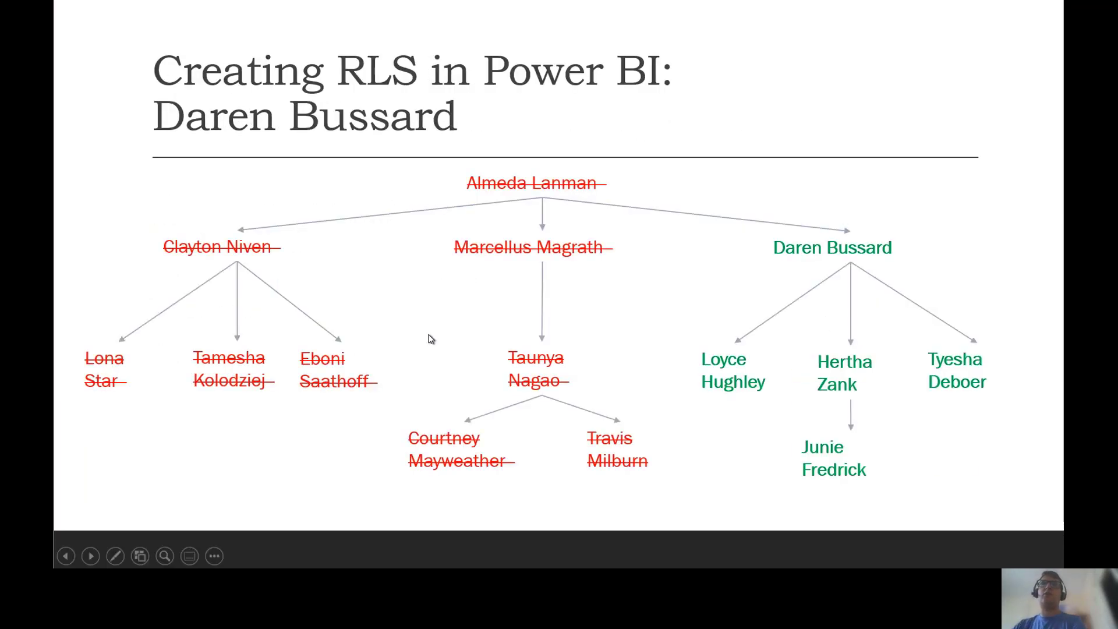
left_click(431, 339)
left_click(431, 338)
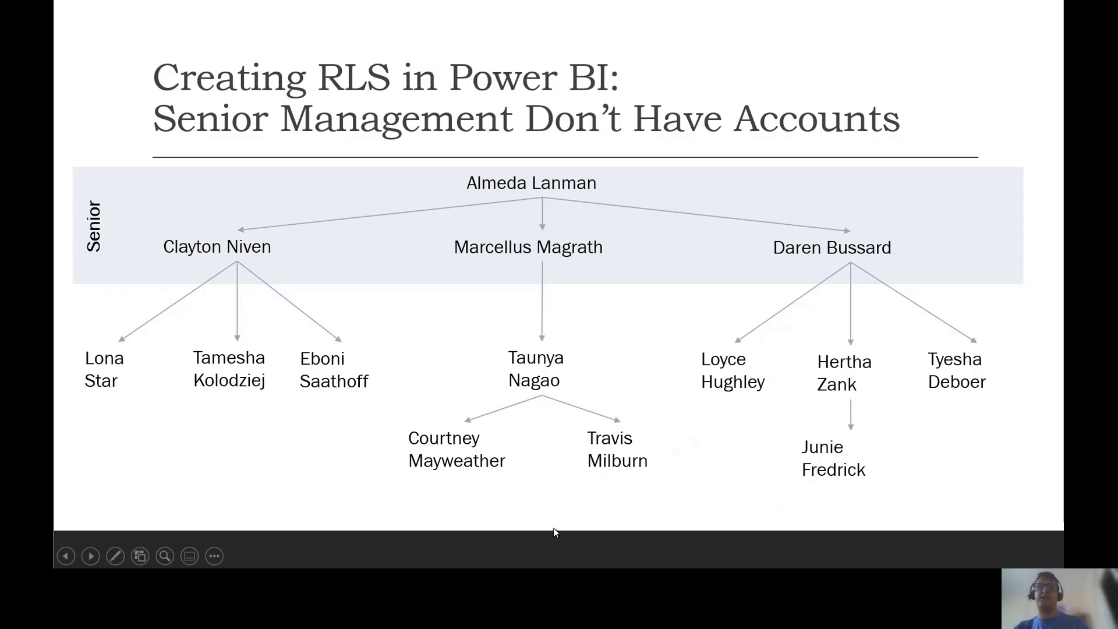
key("alt+Tab")
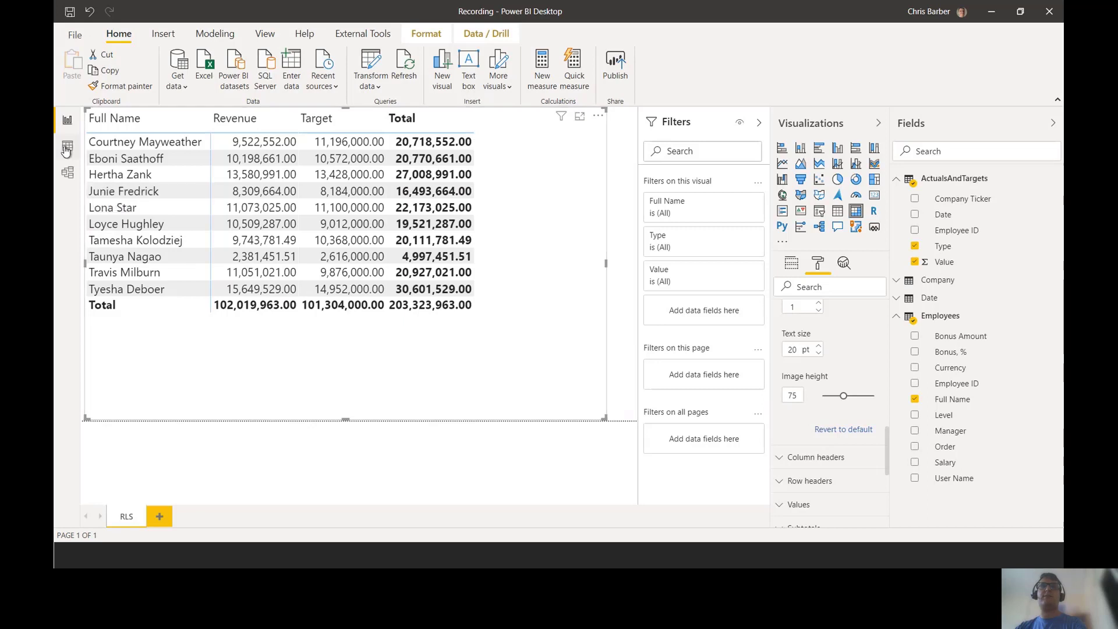
Step: In Data view, select the Employees table to show its 14 rows with the User Name column
key("ctrl+2")
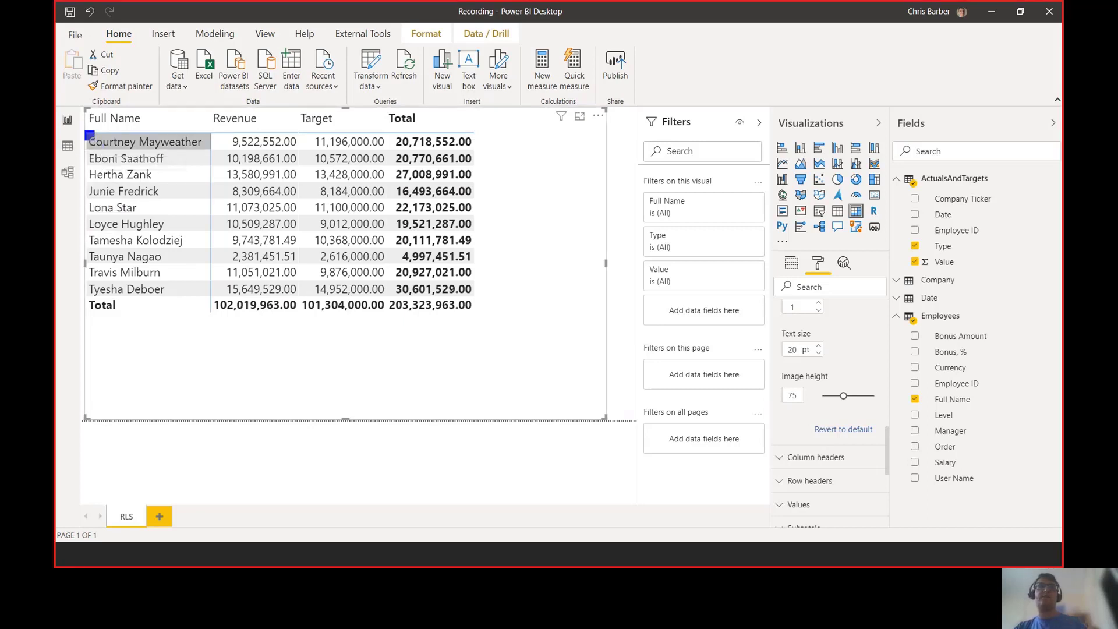
left_click_drag(95, 130, 55, 160)
key("Escape")
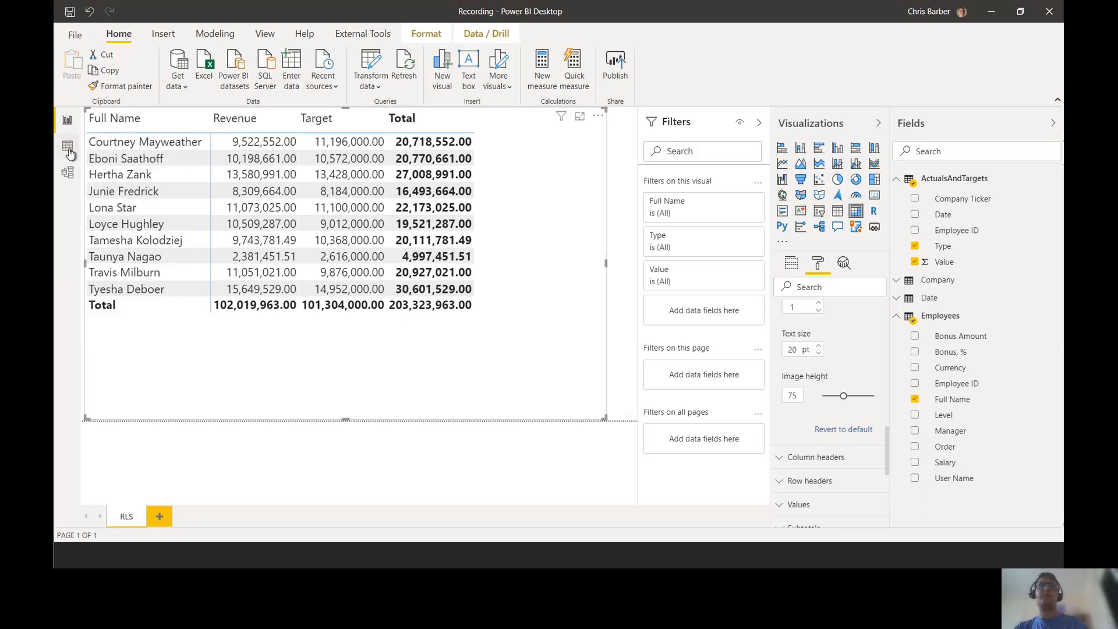
left_click(67, 146)
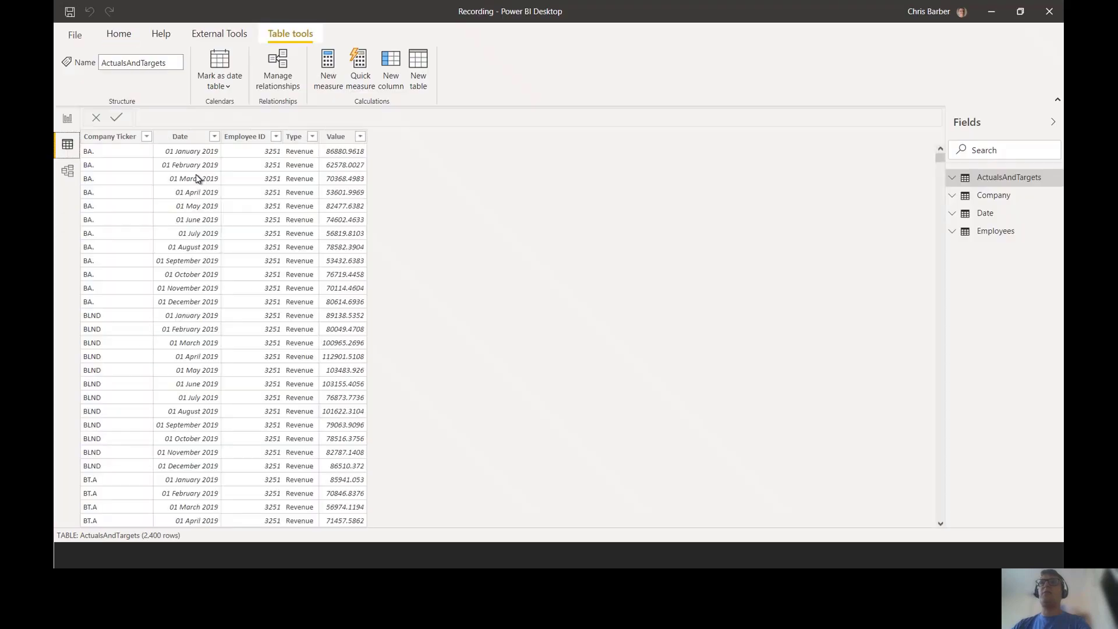
left_click(1005, 232)
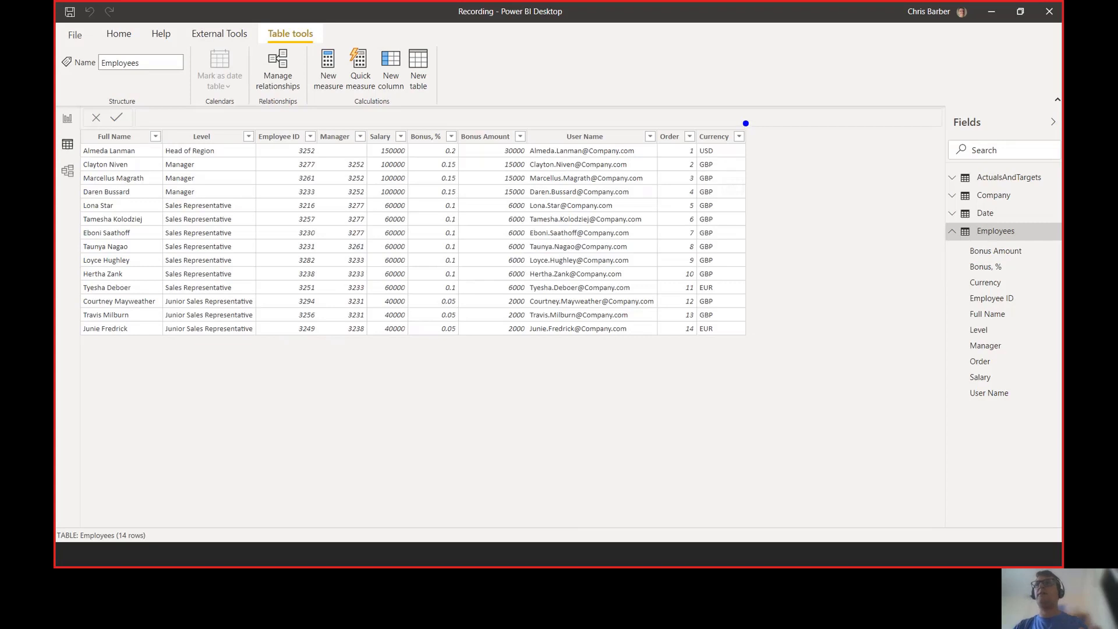
mouse_move(747, 129)
left_mouse_down()
mouse_move(807, 180)
mouse_move(825, 339)
left_mouse_up()
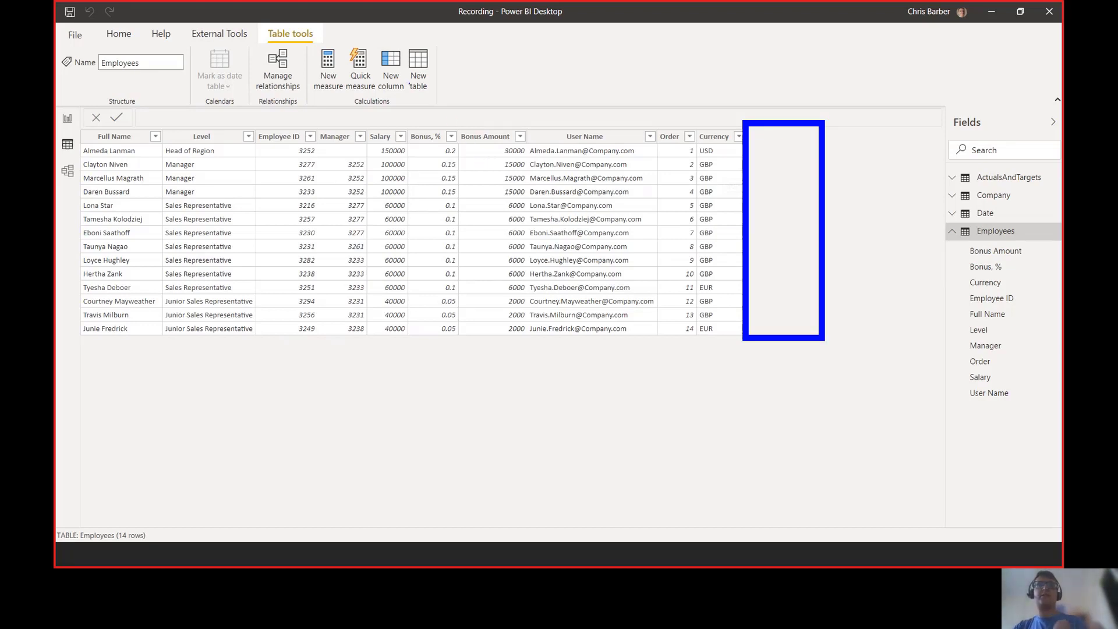
left_click_drag(262, 9, 175, 54)
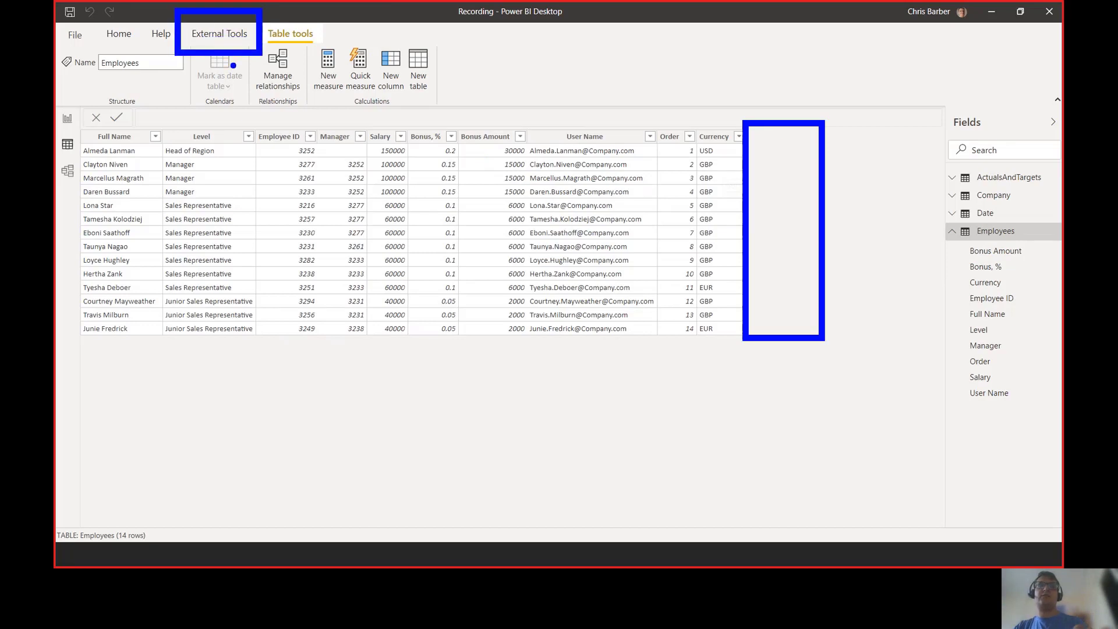
Step: Launch DAX Studio from External Tools, connected to the current Power BI data model
key("Escape")
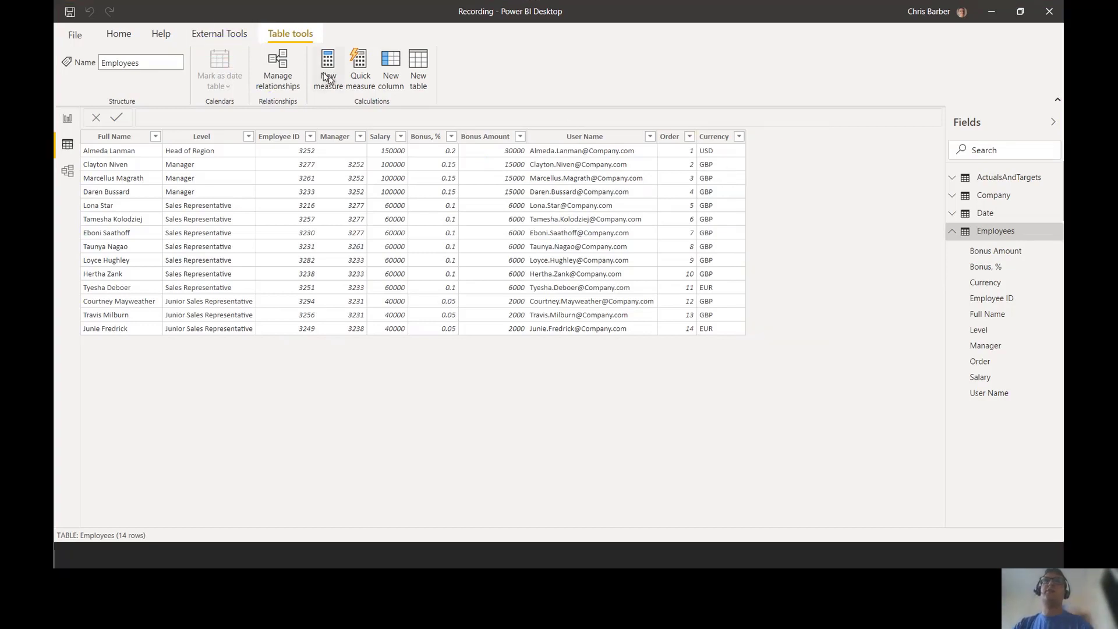
left_click(240, 35)
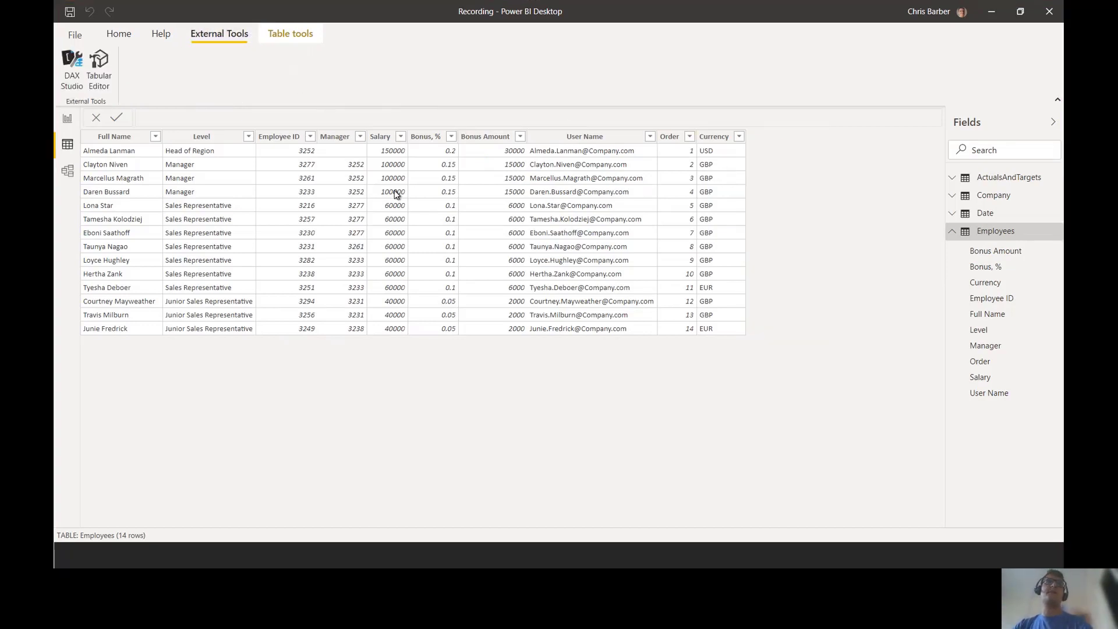
key("ctrl+2")
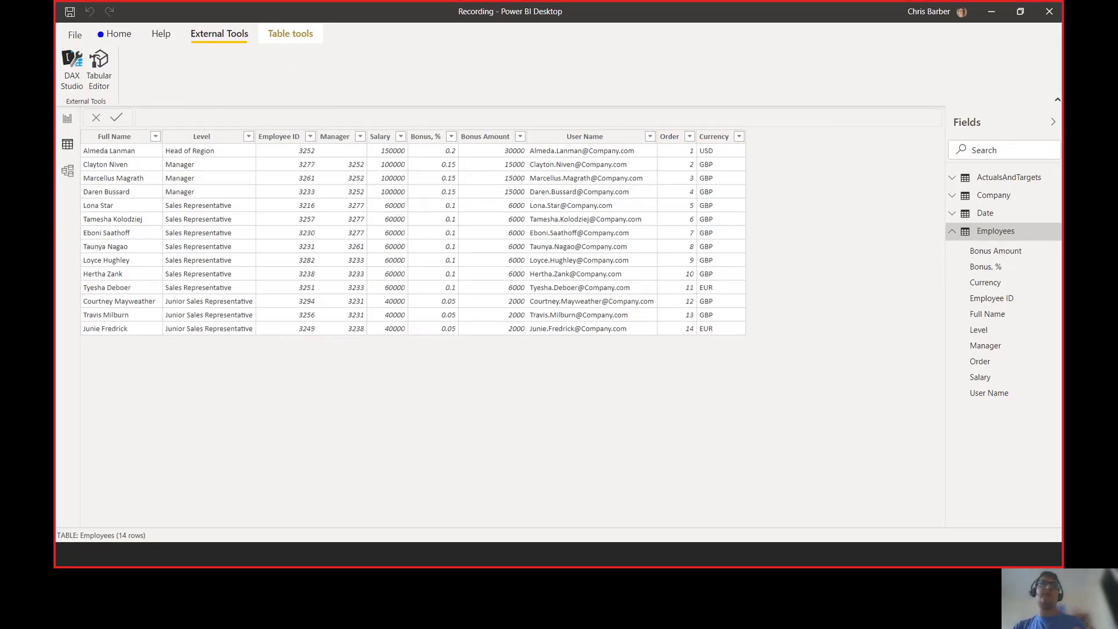
left_click_drag(99, 35, 56, 106)
key("Escape")
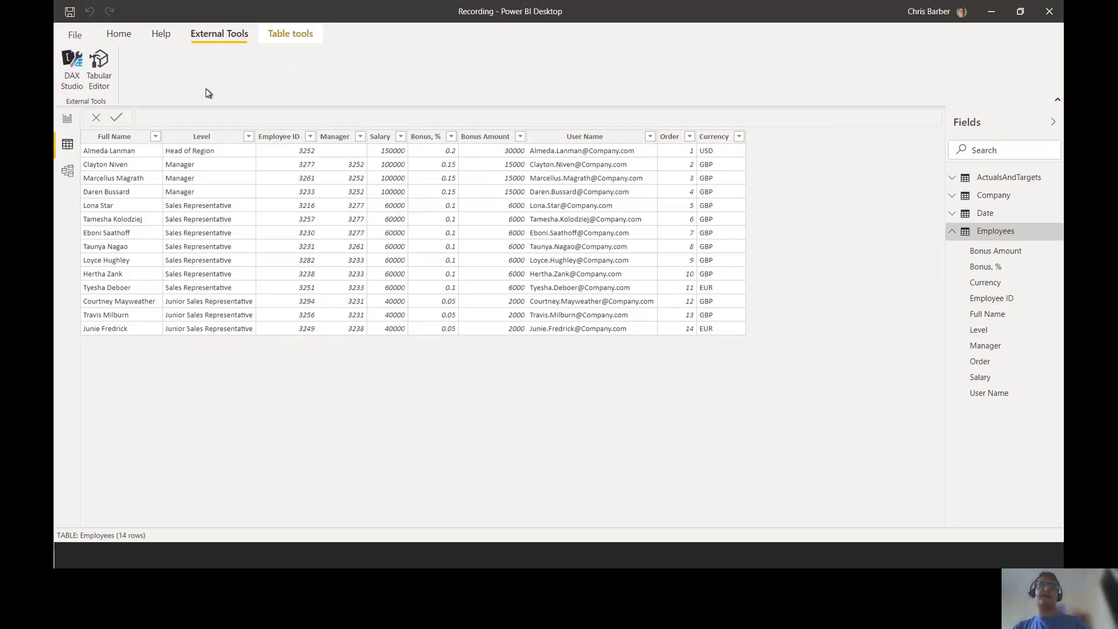
left_click(72, 65)
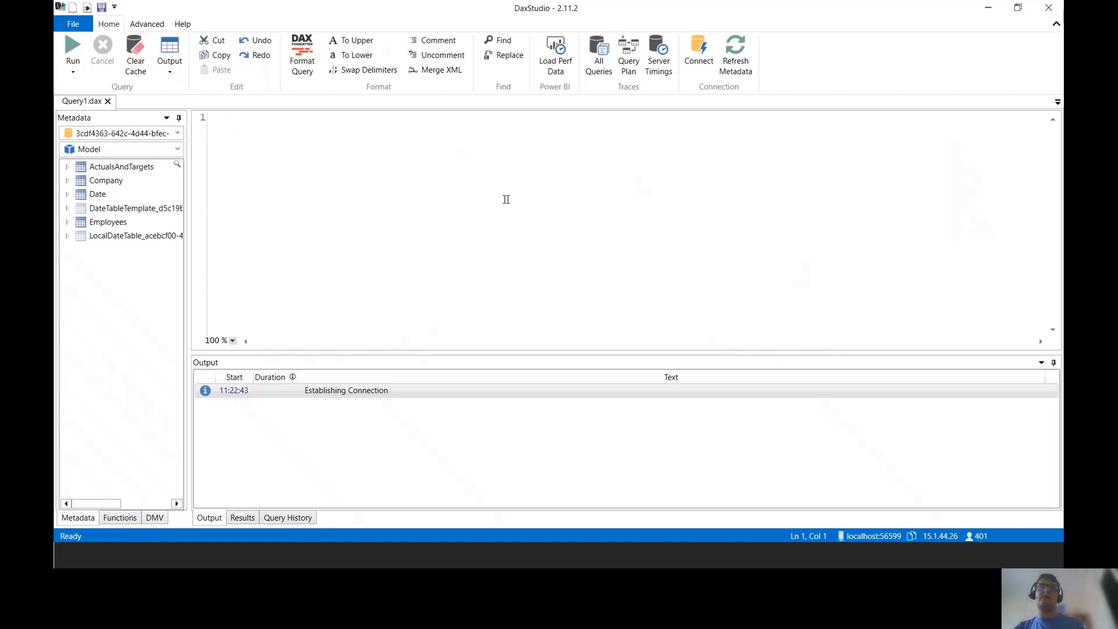
Step: Write and run an EVALUATE Employees query, dragging Employees in from the metadata pane
left_click(68, 223)
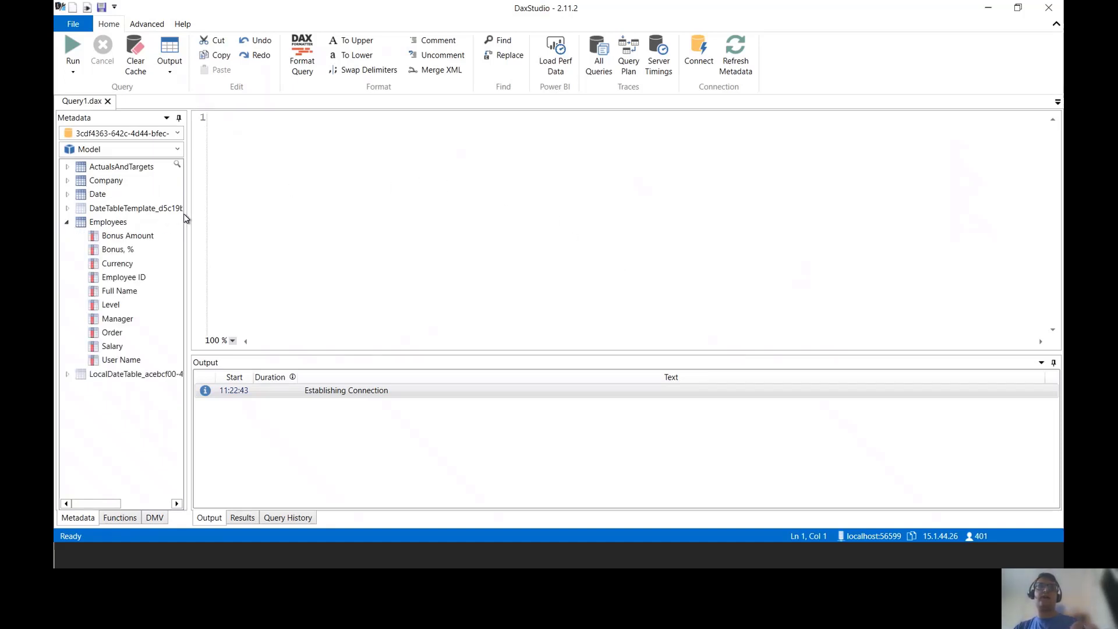
left_click_drag(184, 219, 253, 231)
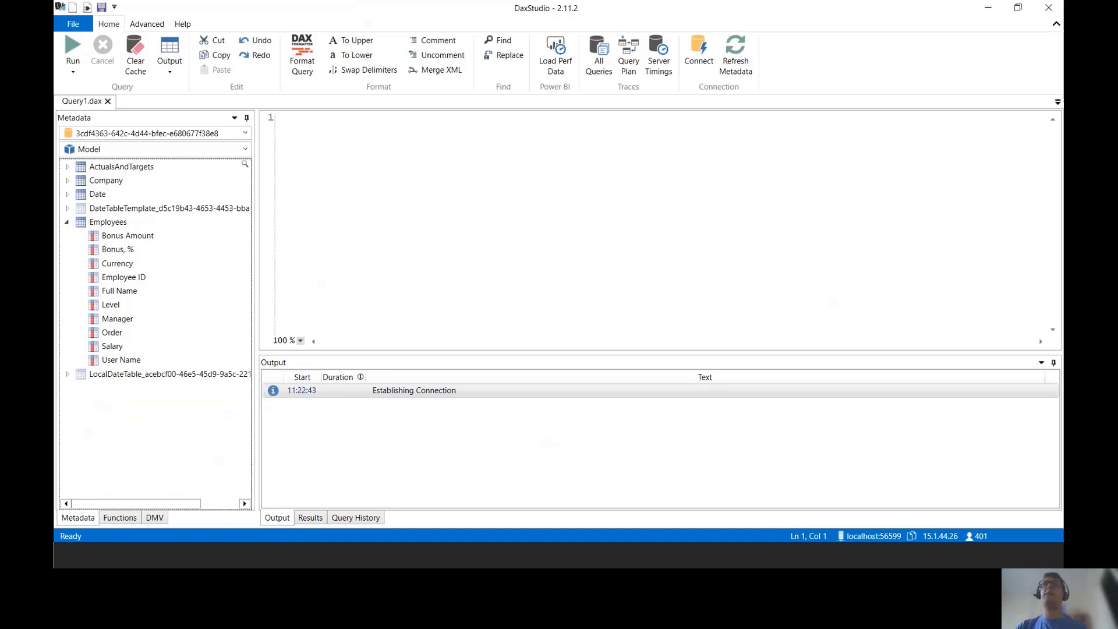
left_click(345, 208)
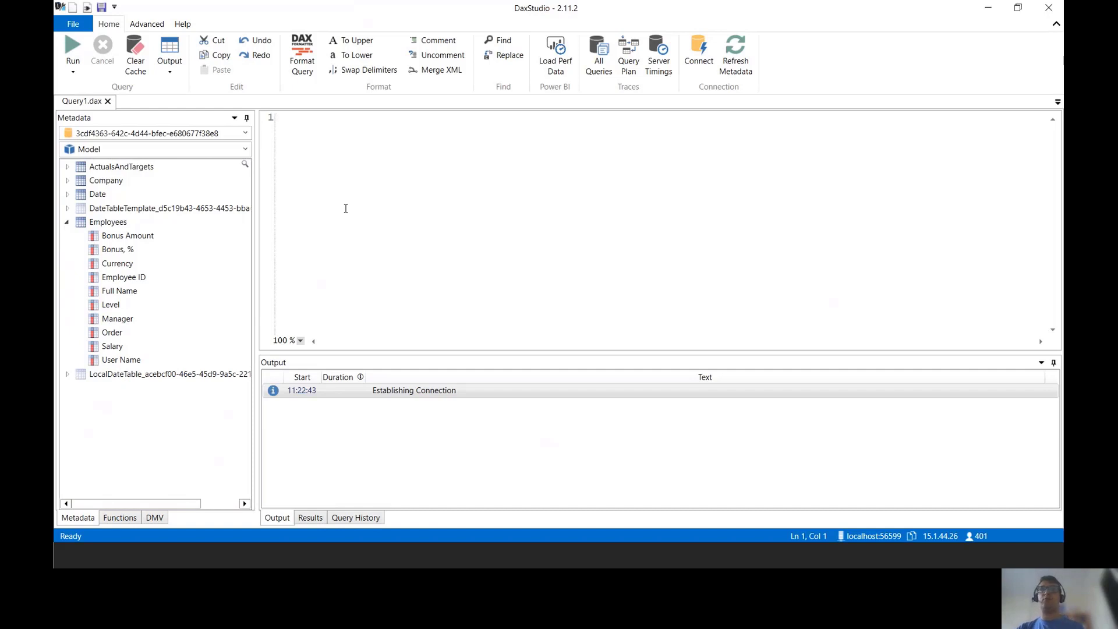
type("E")
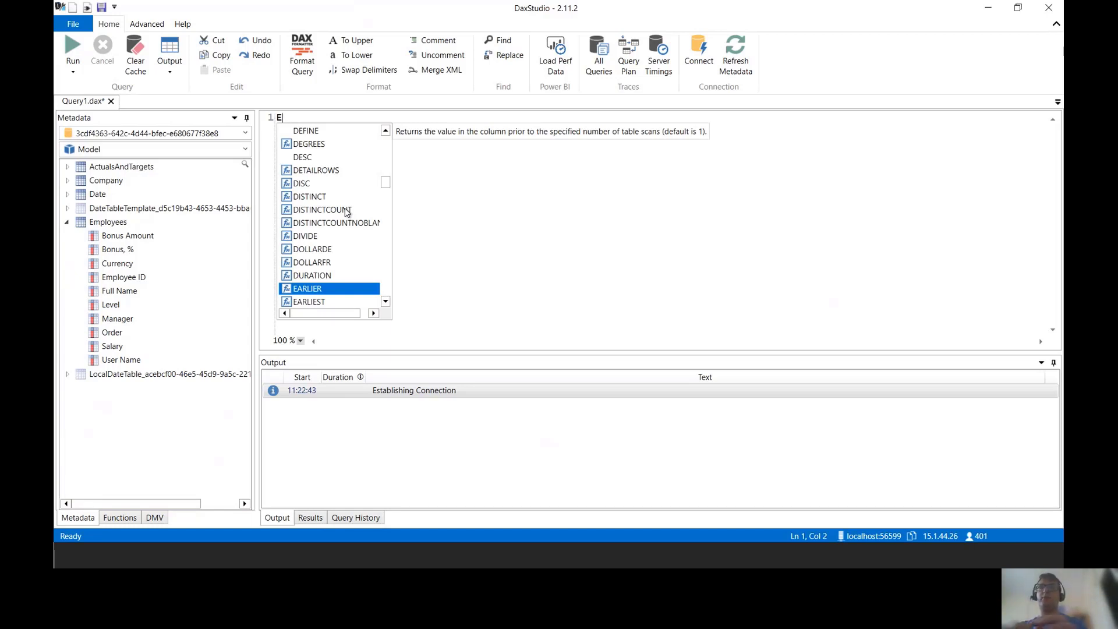
type("VALU")
key("Return")
key("Return")
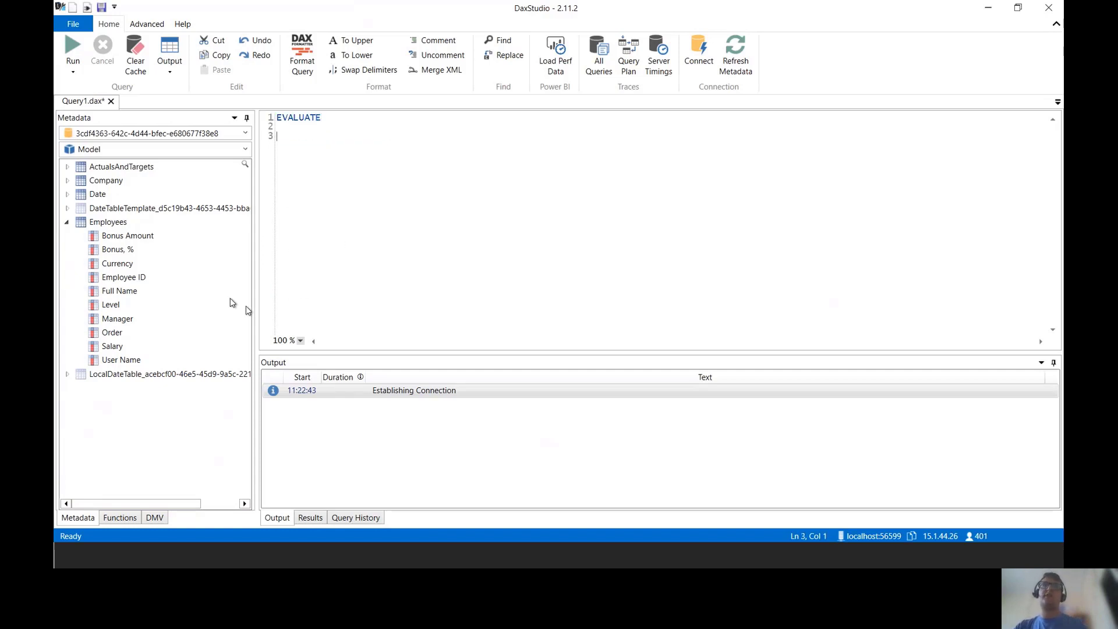
left_click_drag(107, 222, 375, 169)
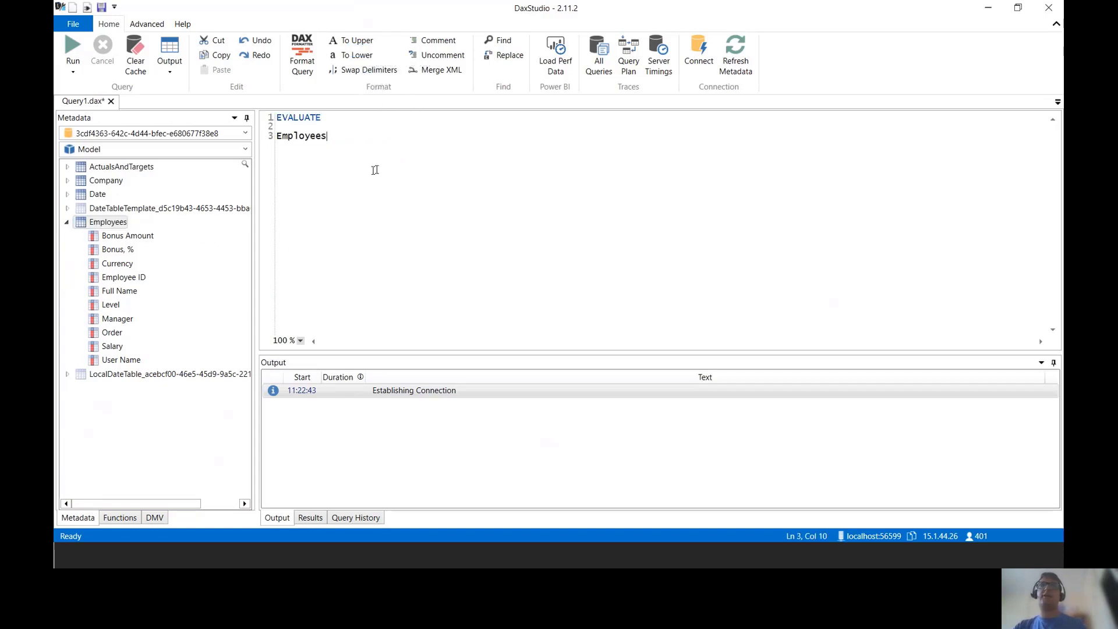
scroll(374, 170, "up", 6)
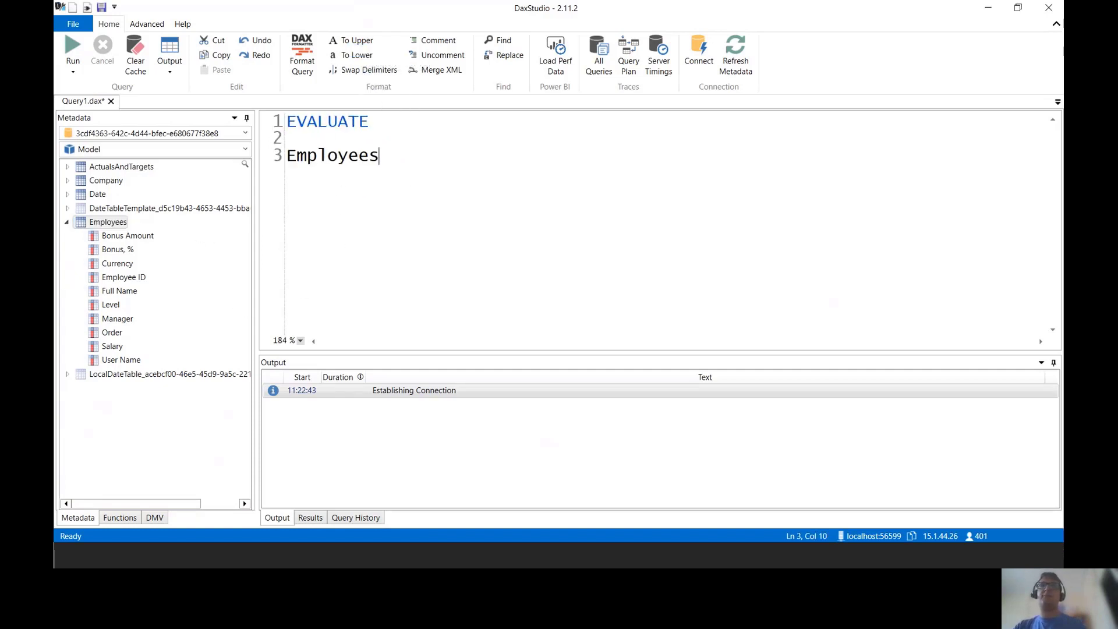
left_click(76, 55)
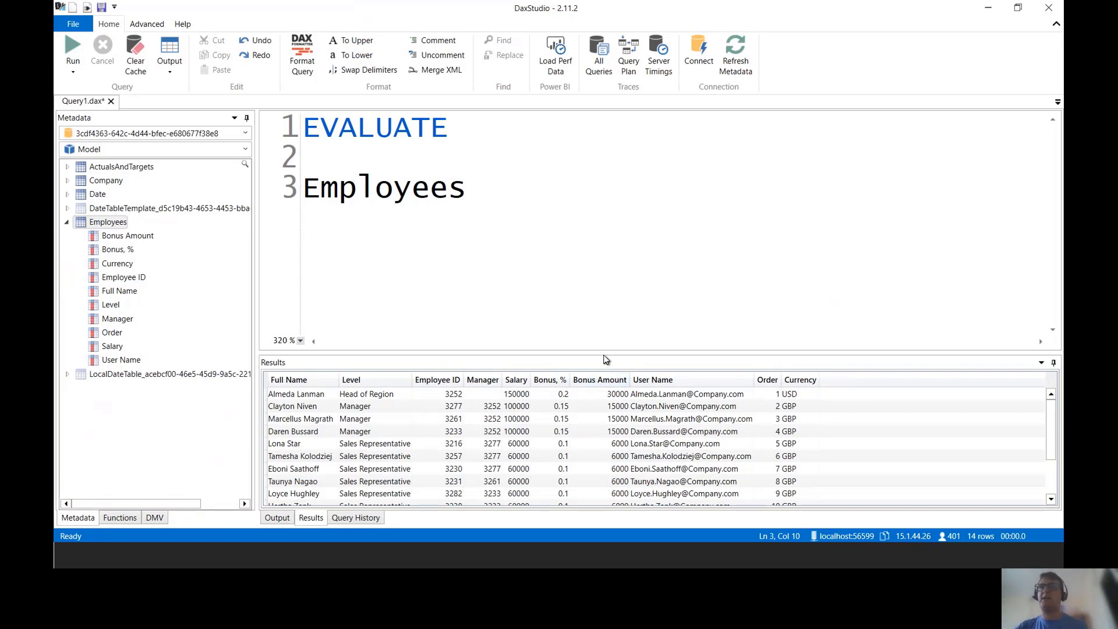
Step: Enlarge the Results pane to show all 14 employee rows, then restore its size
left_click_drag(604, 357, 581, 257)
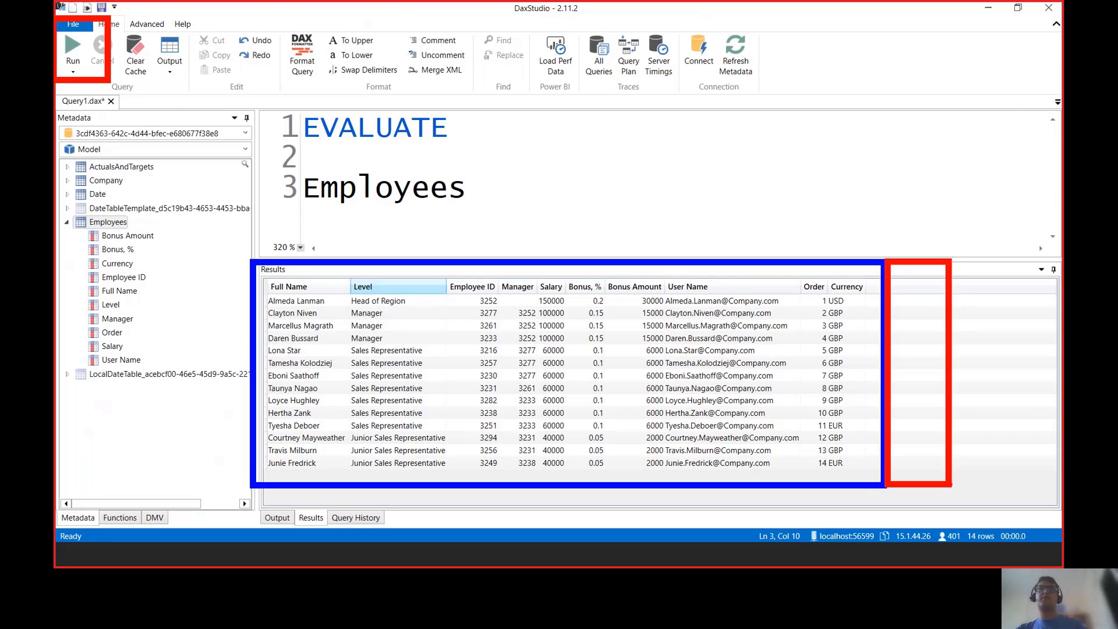
left_click_drag(498, 260, 499, 315)
left_click_drag(467, 191, 282, 122)
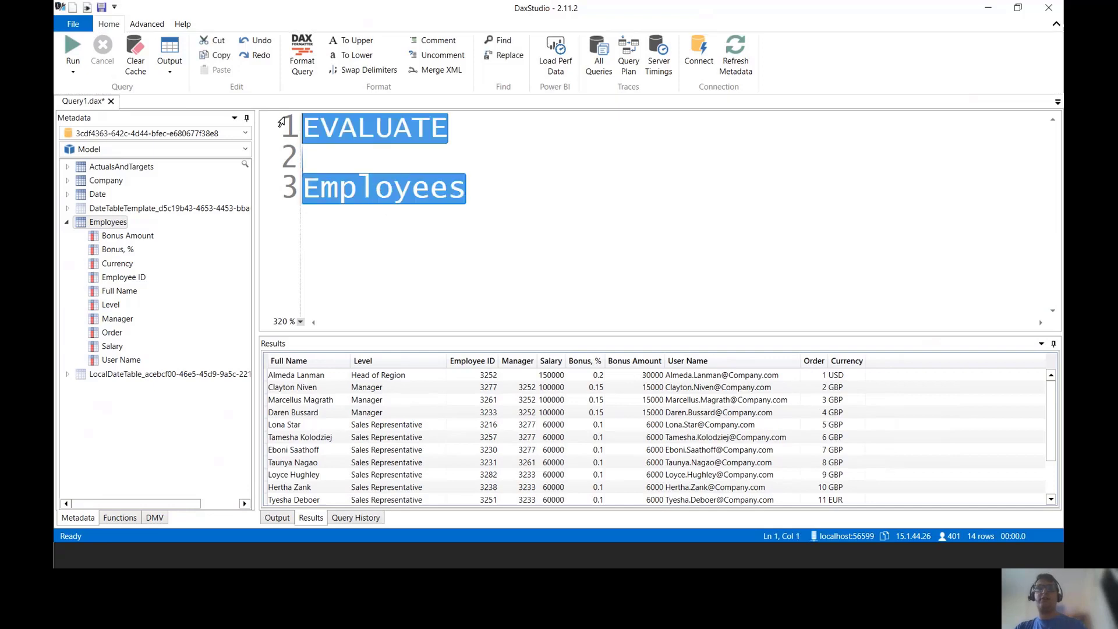
scroll(345, 160, "down", 5, "ctrl")
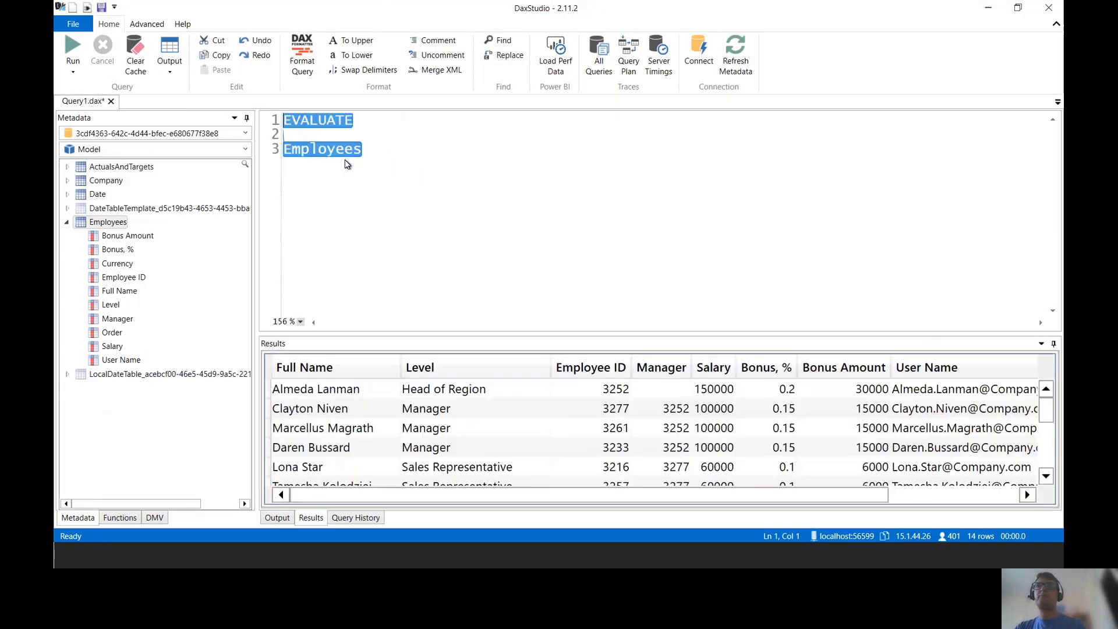
scroll(344, 163, "up", 4, "ctrl")
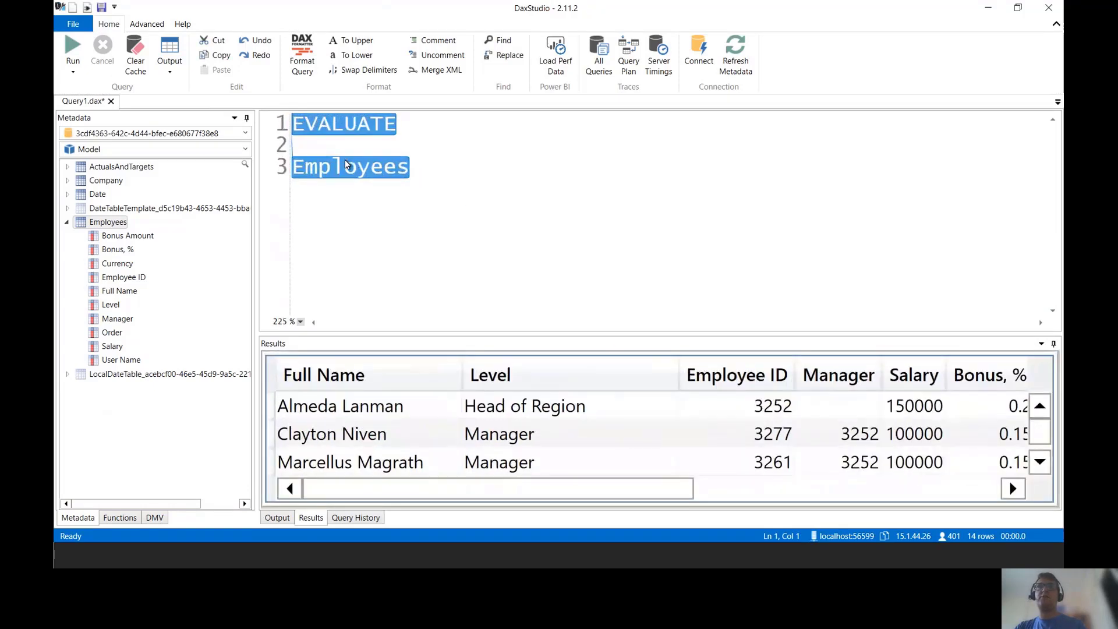
Step: Define VAR CurrentLoggedIn = USERPRINCIPALNAME() above the Employees expression
left_click(342, 146)
key("Return")
key("Return")
key("Up")
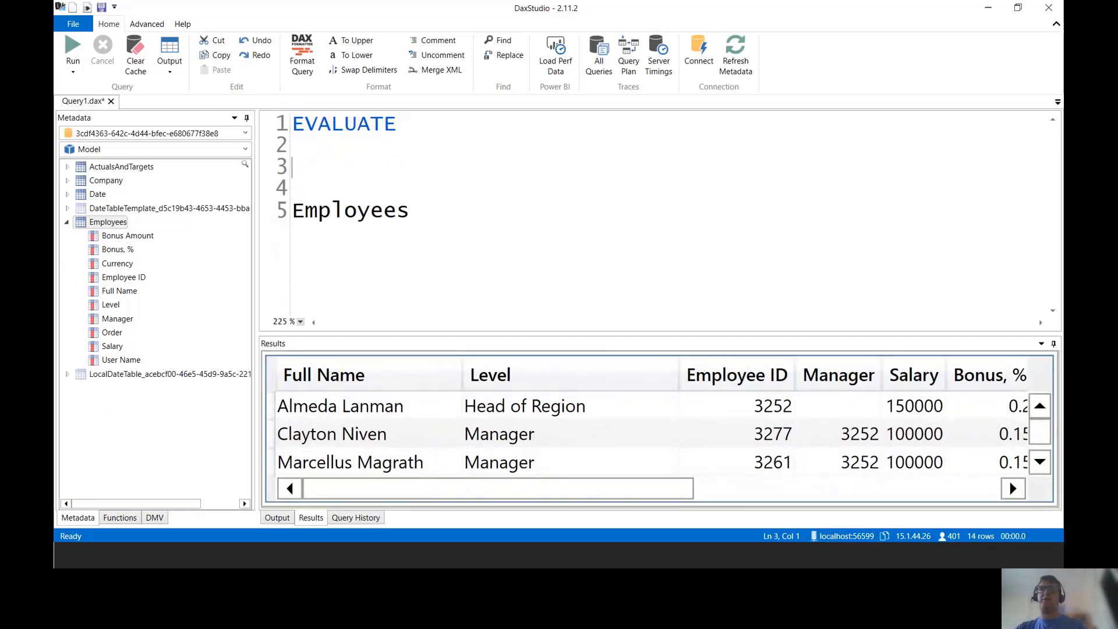
type("VAR")
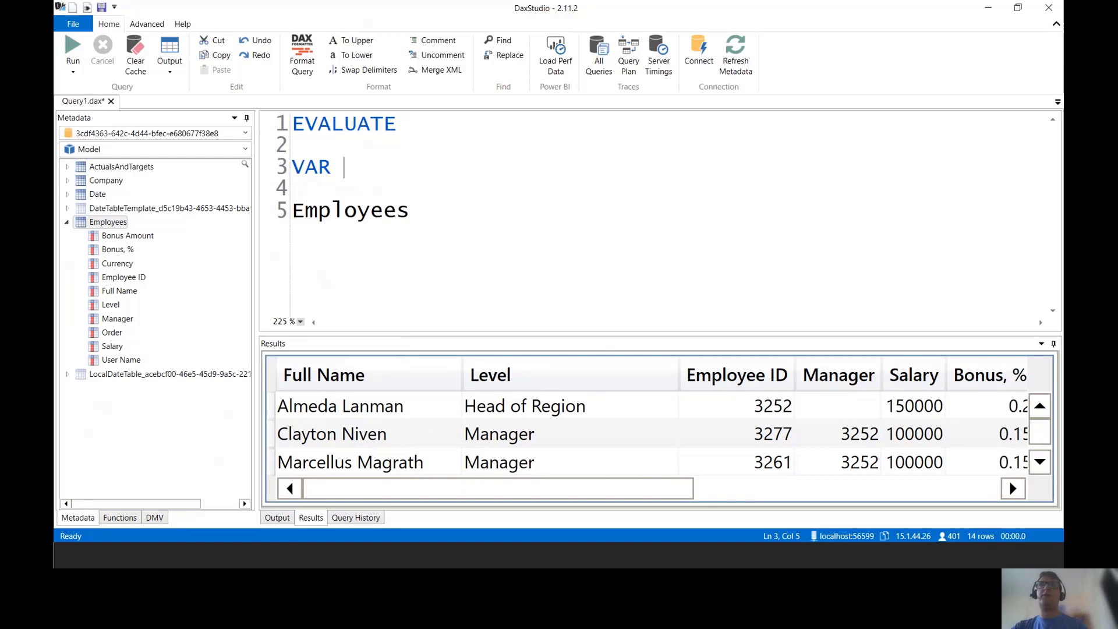
scroll(574, 426, "down", 3)
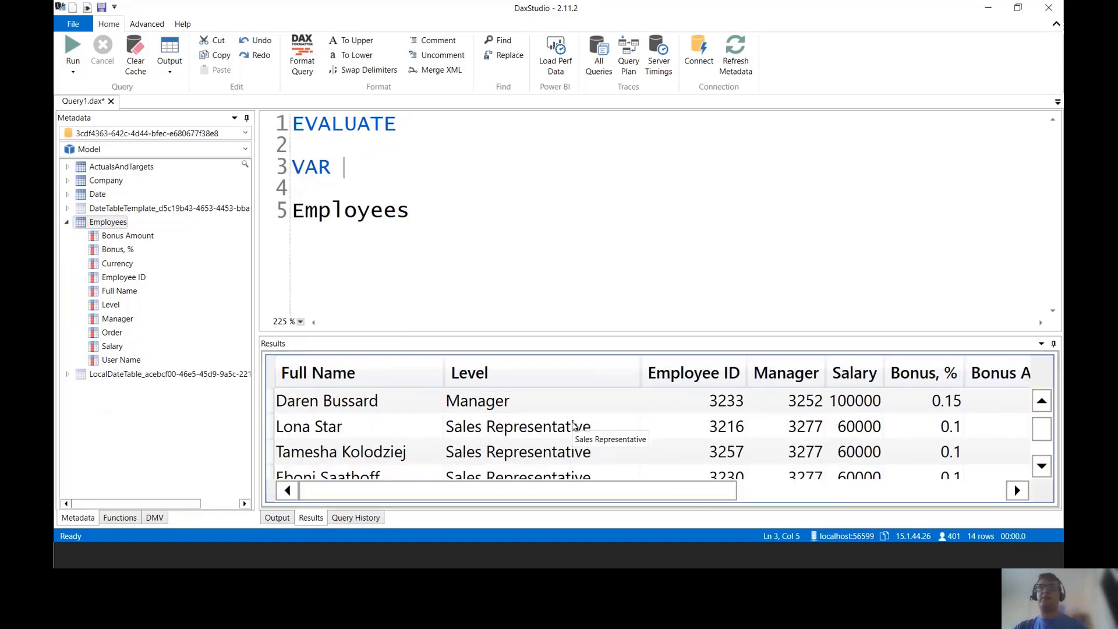
scroll(573, 426, "down", 3)
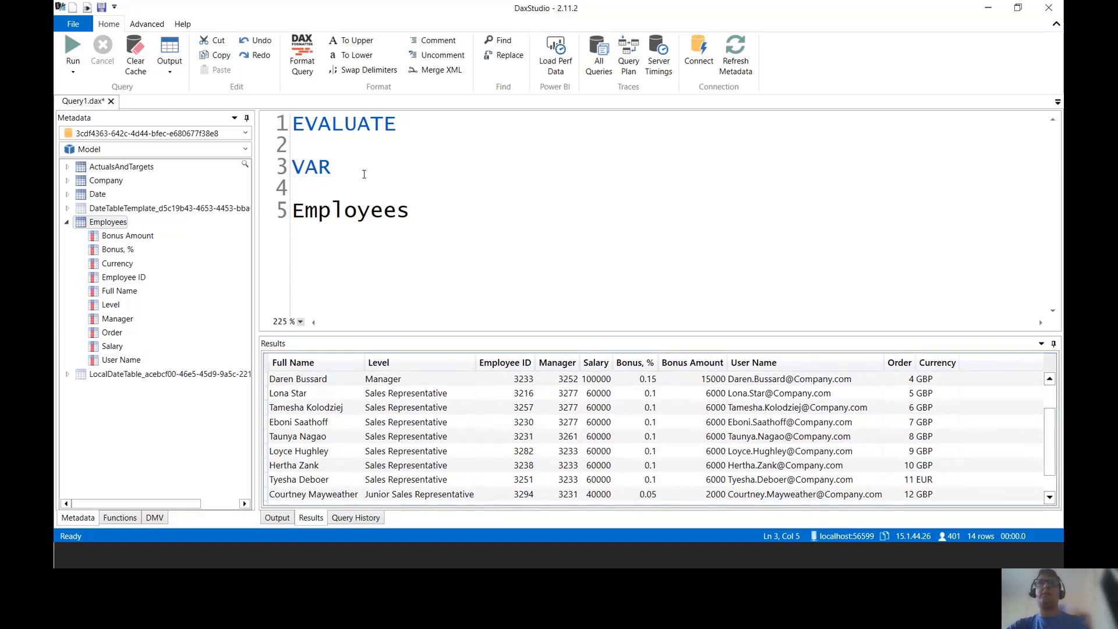
type("Current")
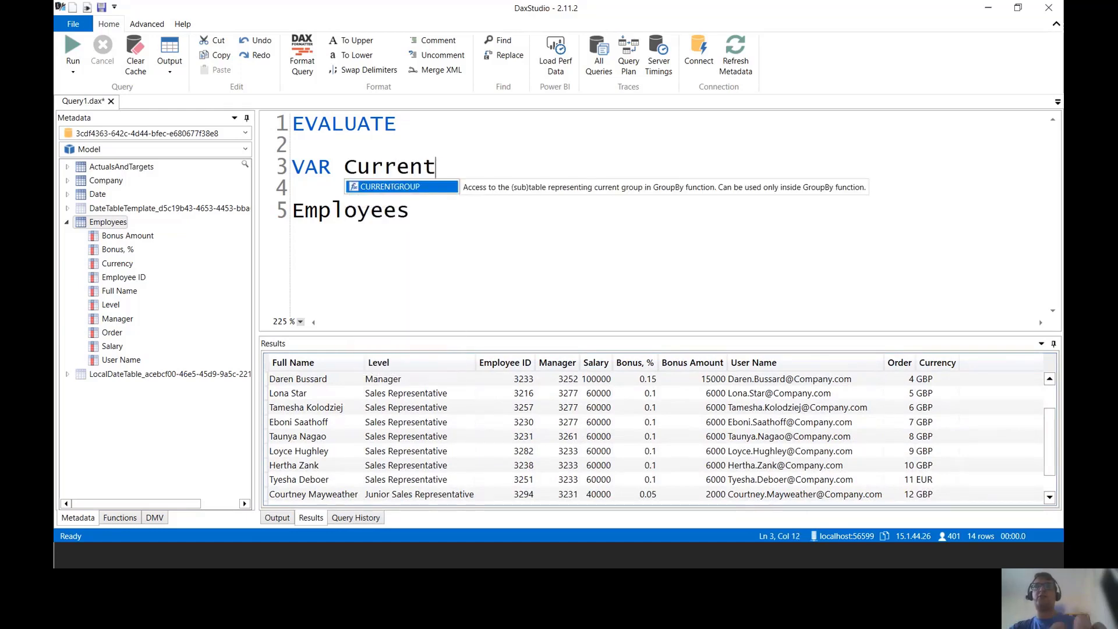
type("LoggedIn = ")
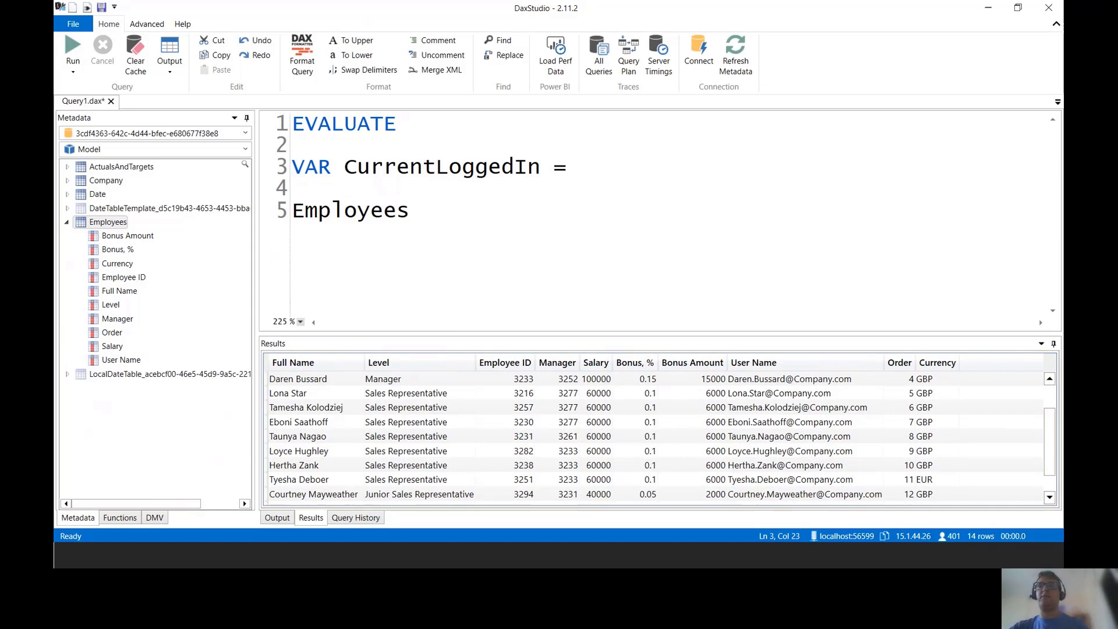
type("userpin")
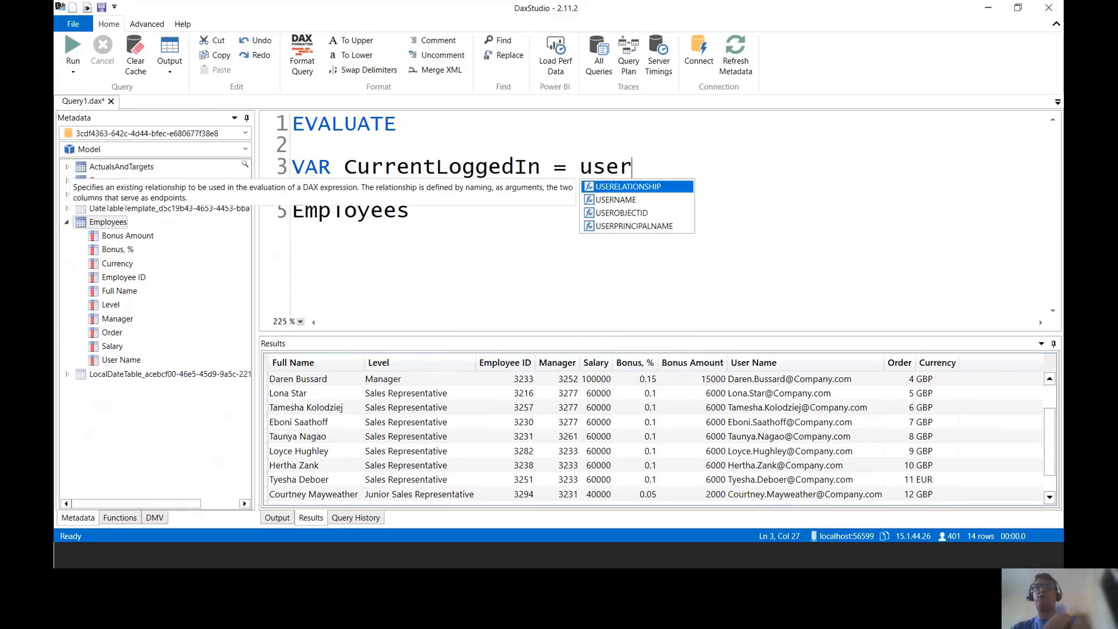
key("BackSpace")
key("BackSpace")
type("rin")
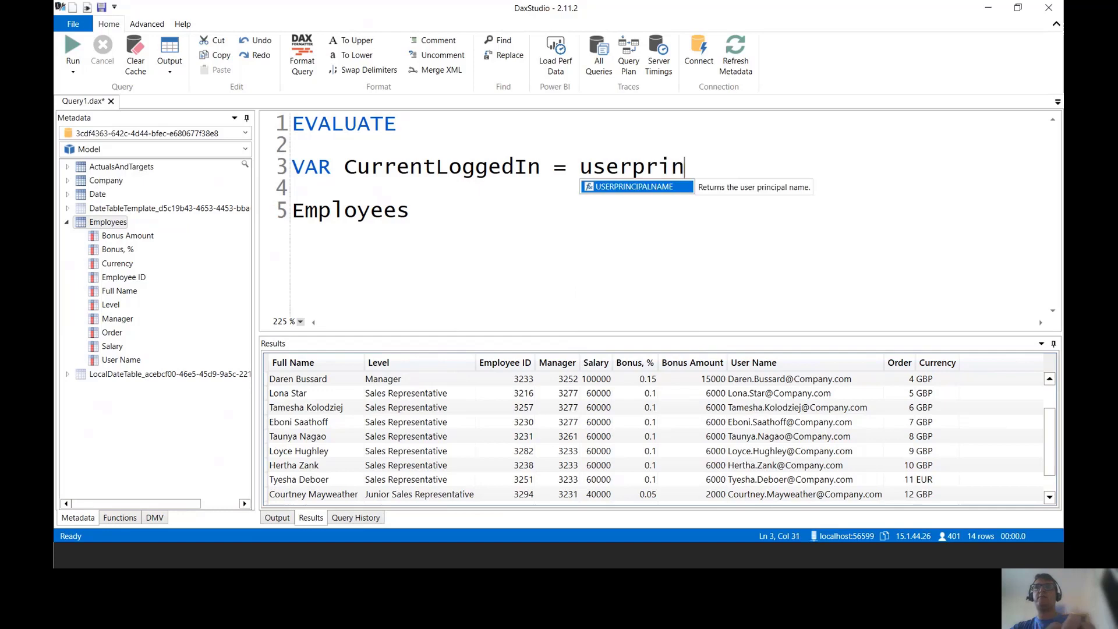
key("Tab")
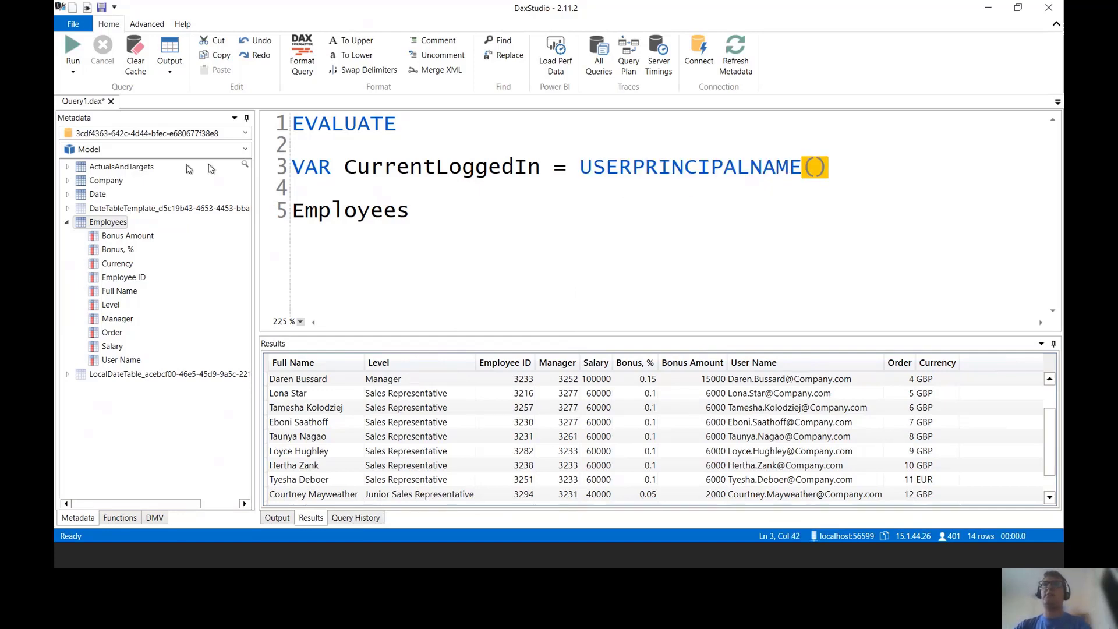
Step: Add a RETURN line and start an ADDCOLUMNS( call before Employees
left_click(301, 193)
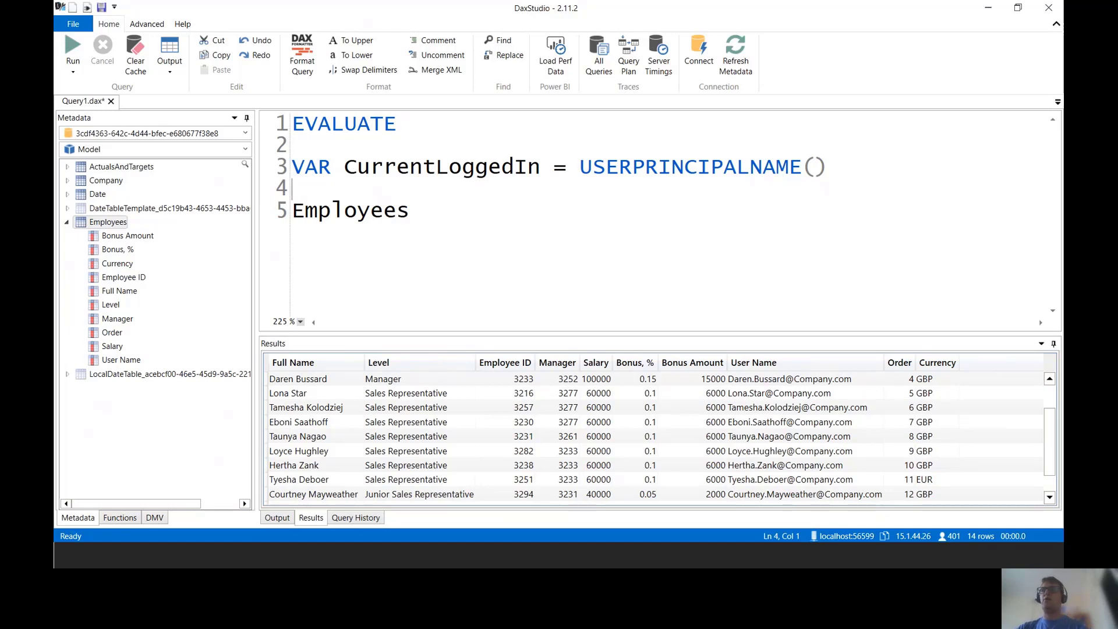
key("Return")
left_click_drag(410, 233, 291, 120)
scroll(350, 208, "down", 10)
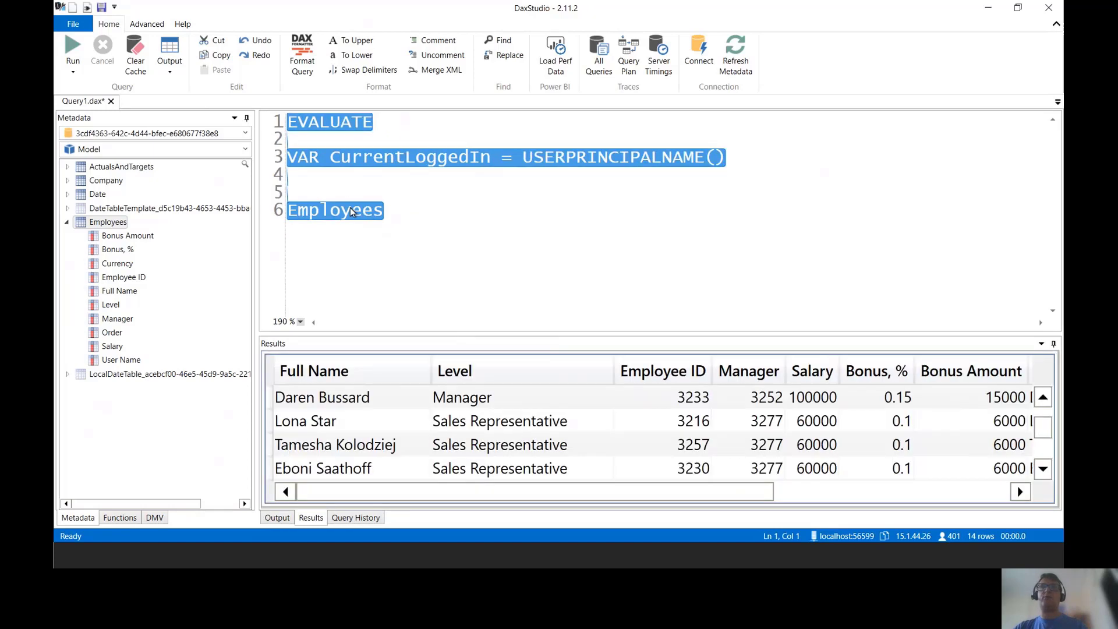
left_click(303, 161)
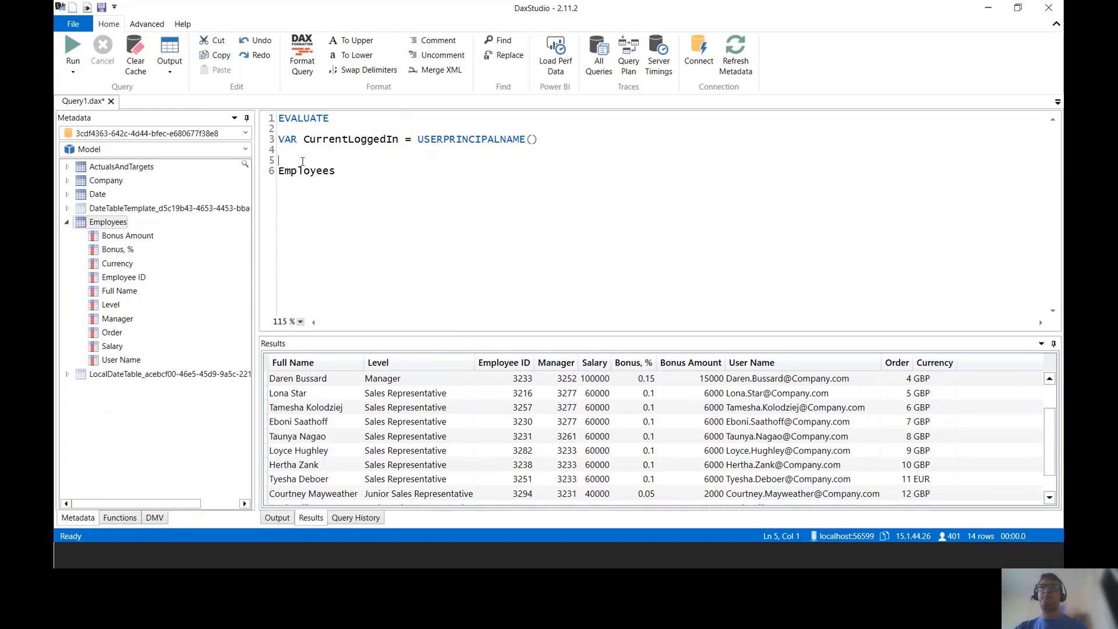
left_click(511, 427)
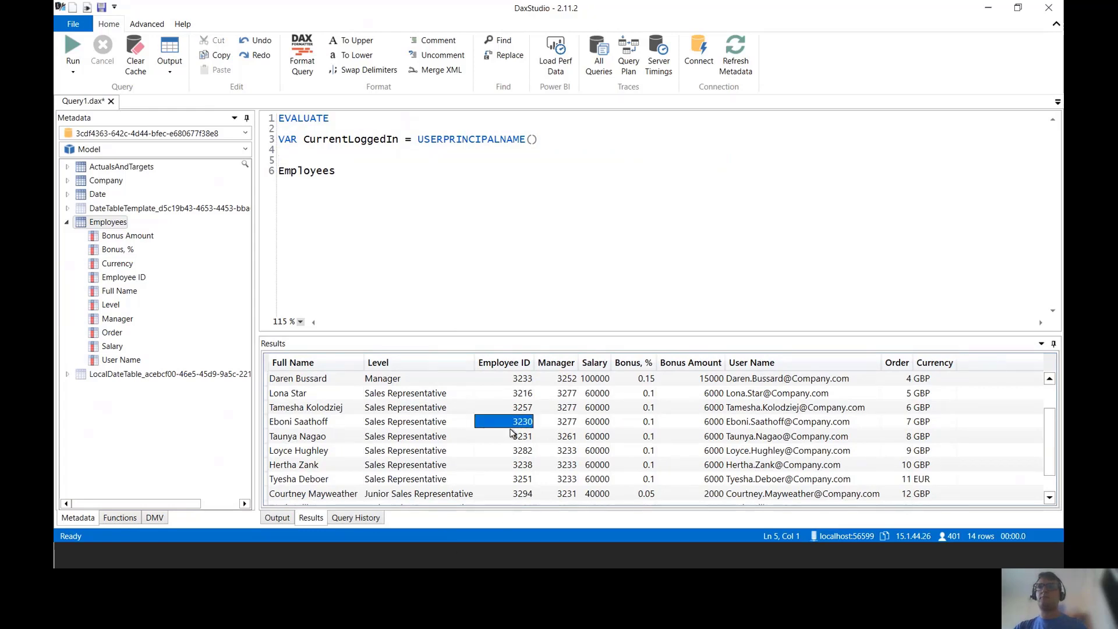
left_click(301, 164)
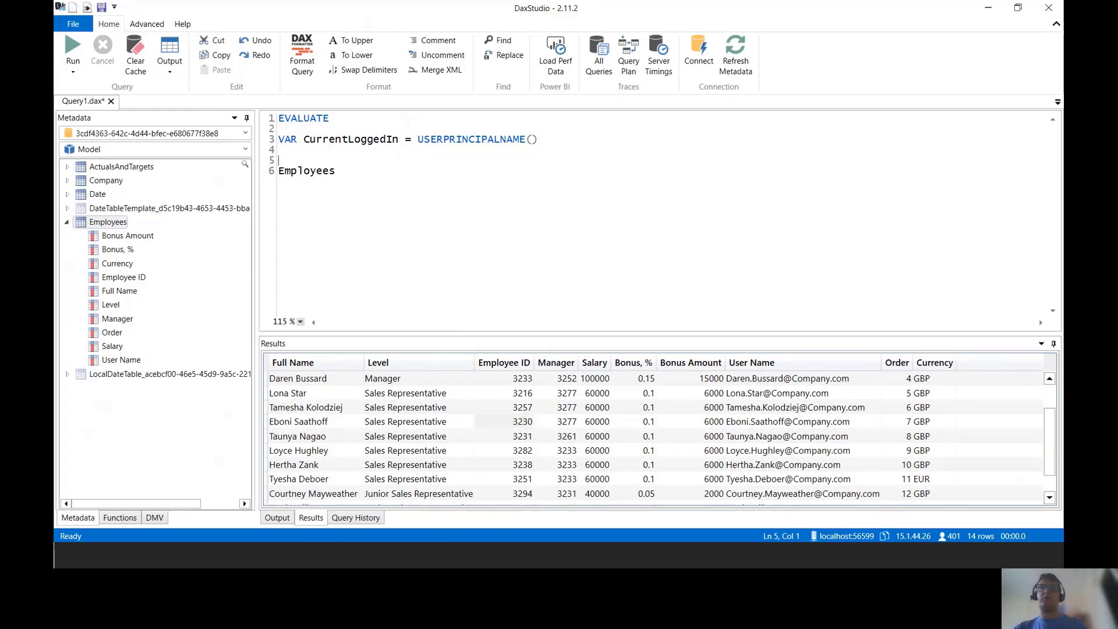
type("Return")
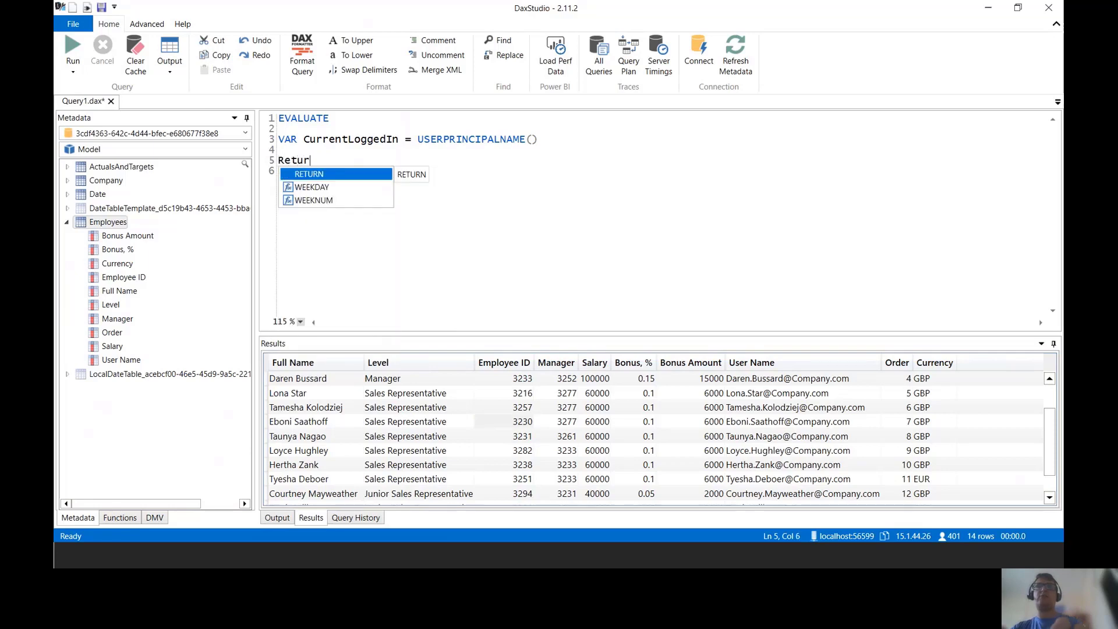
key("Return")
key("Return")
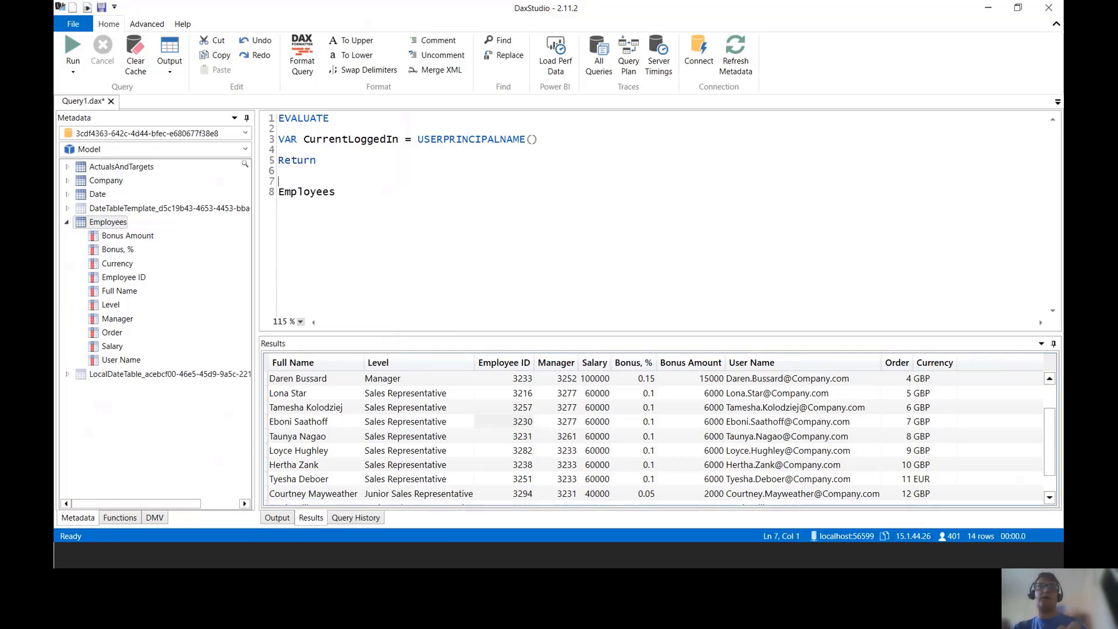
type("A")
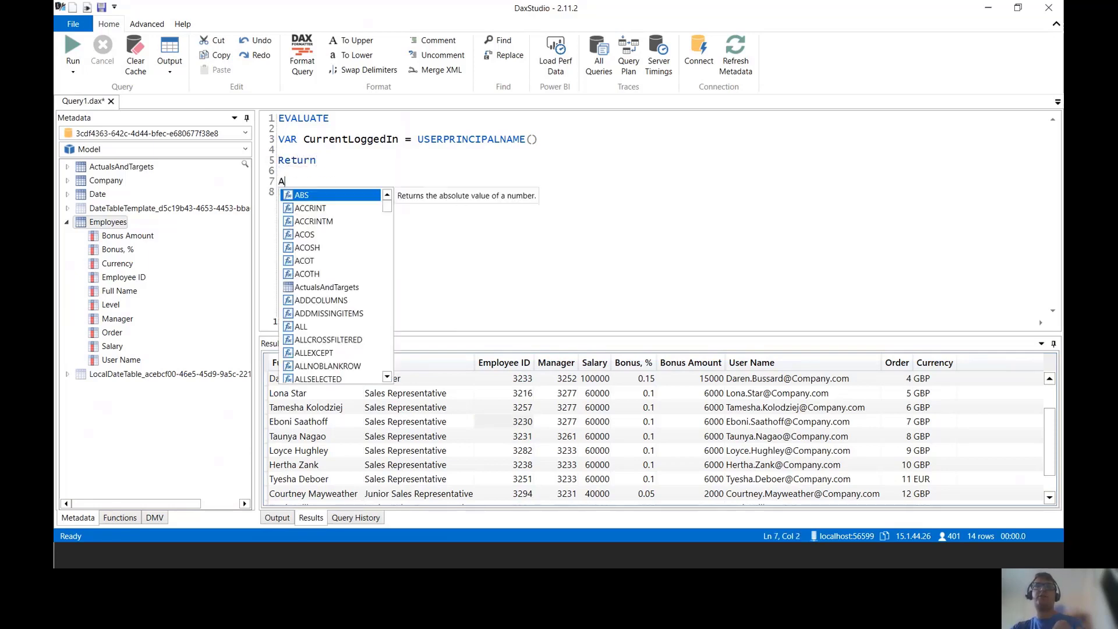
type("dd(")
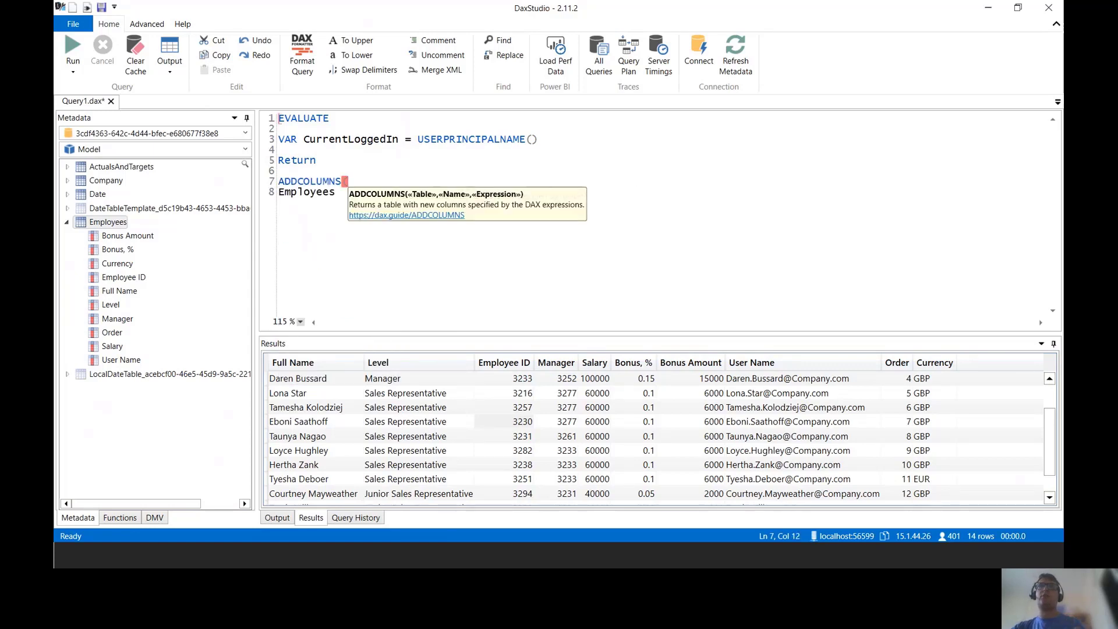
Step: Give ADDCOLUMNS the Employees table and an "Include" column set to CurrentLoggedIn, then close it
left_click(277, 193)
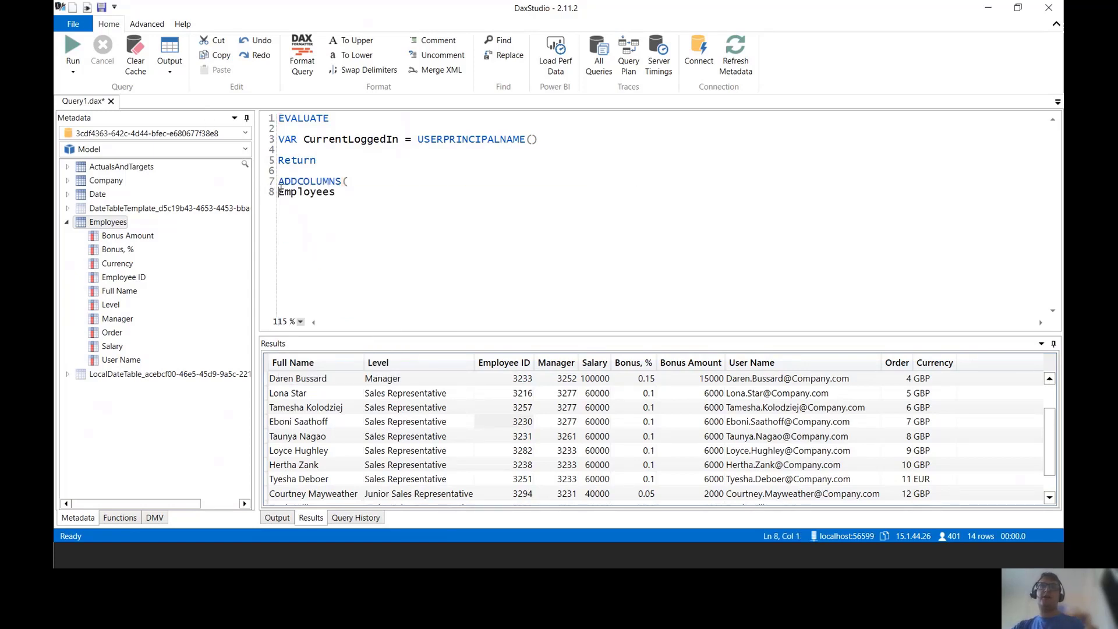
key("Tab")
key("End")
type(",")
key("Return")
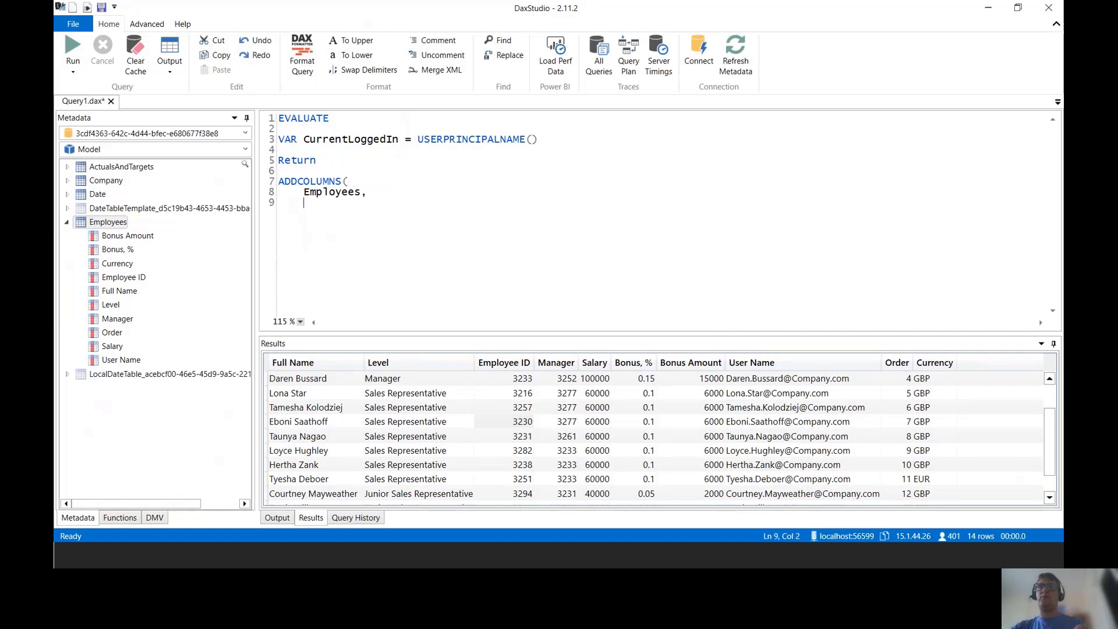
type("\"Inc")
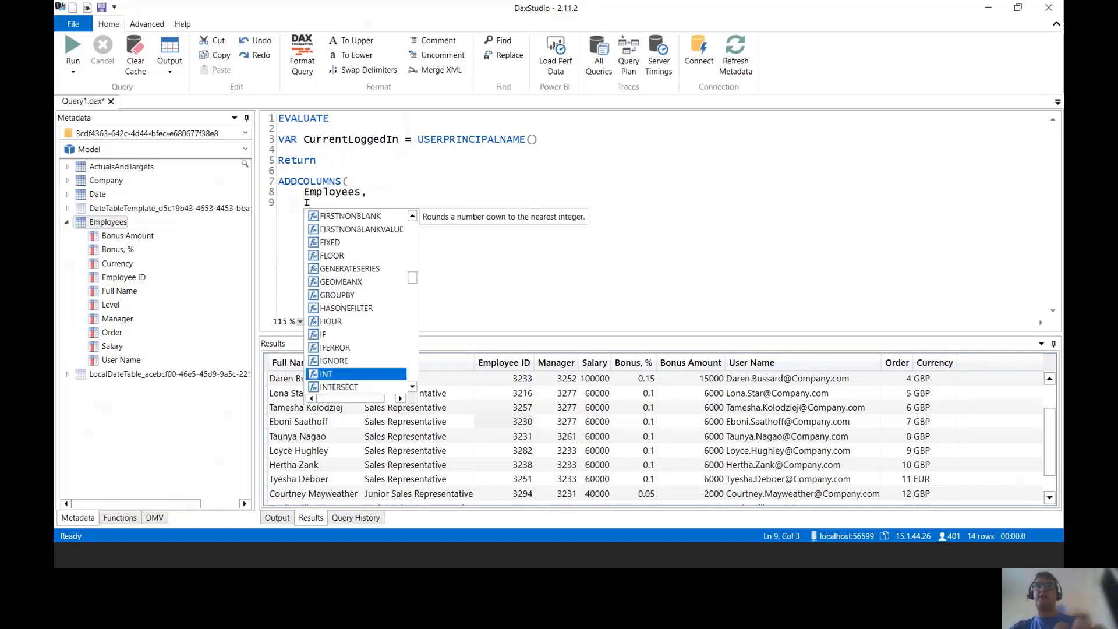
type("lu")
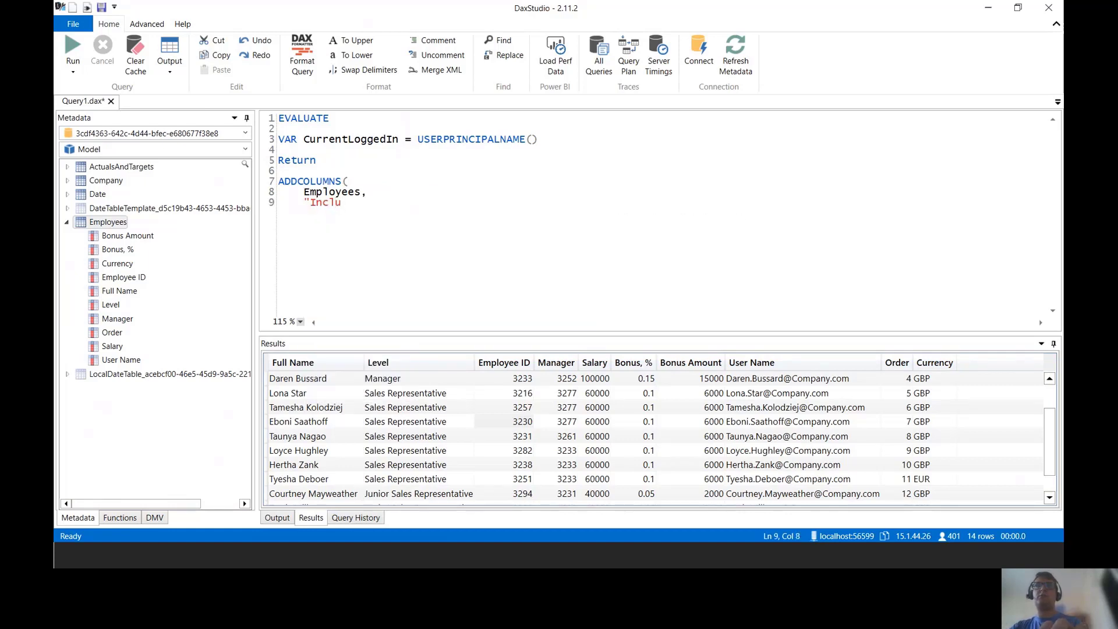
type("de\", ")
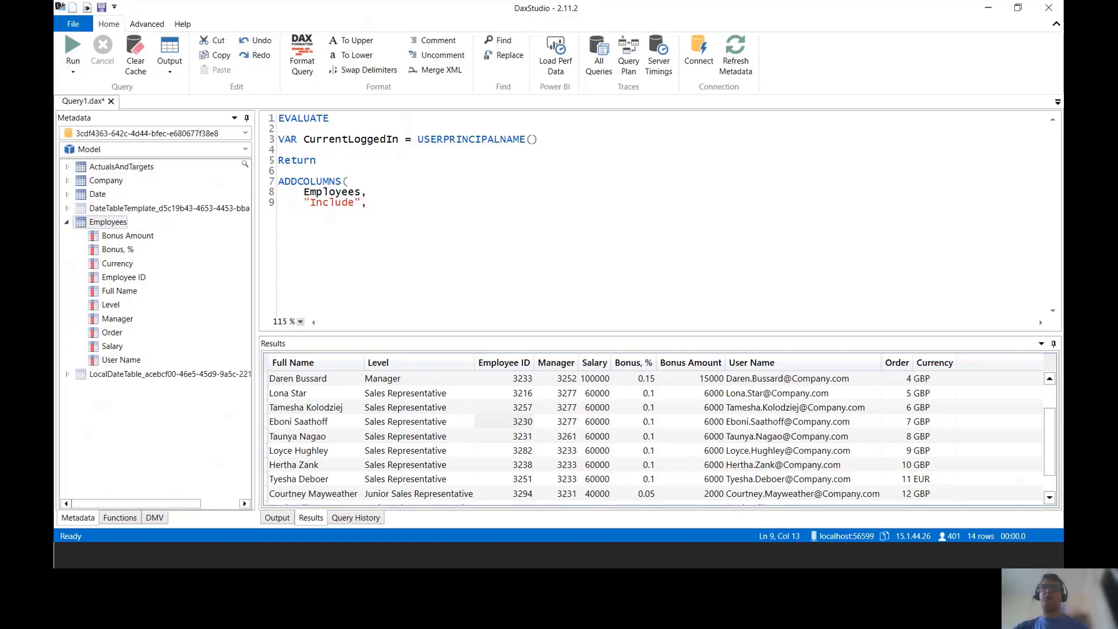
type("Current")
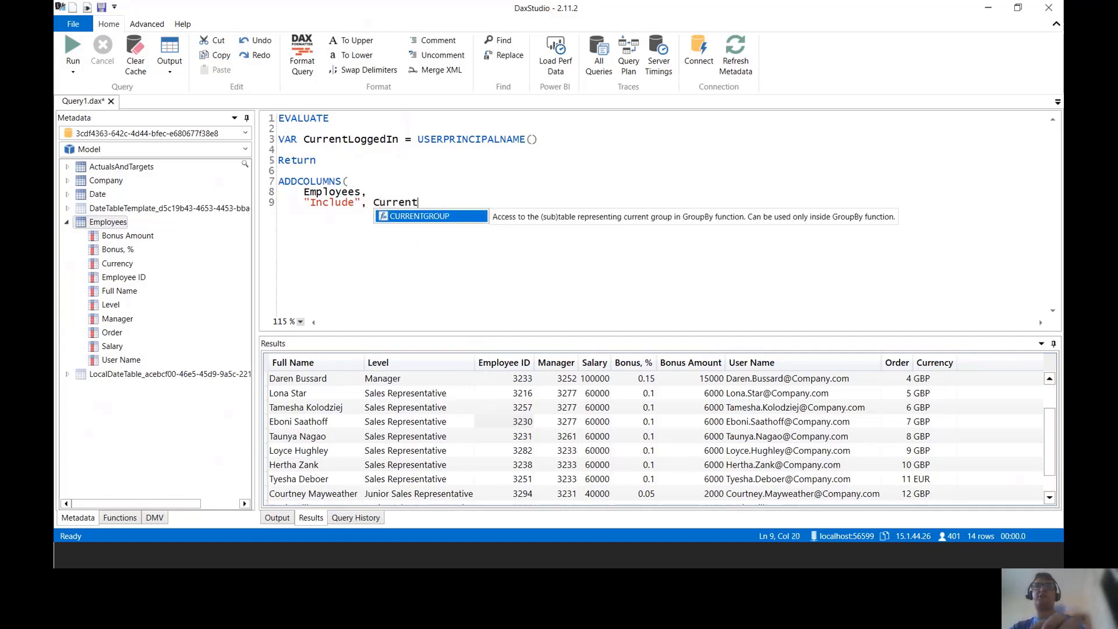
type("L")
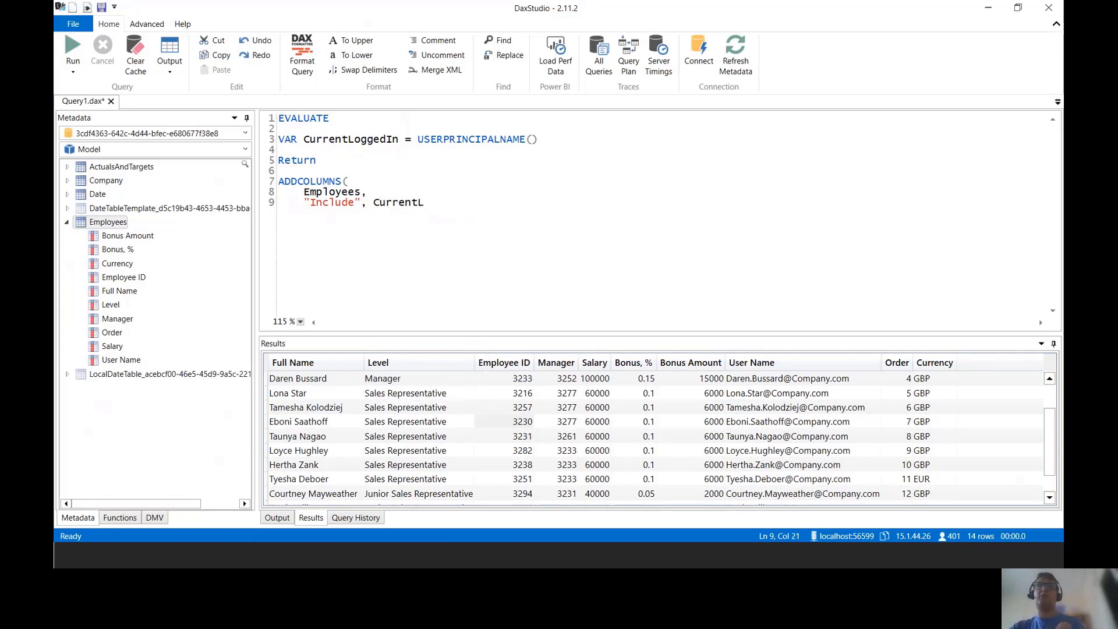
type("ogge")
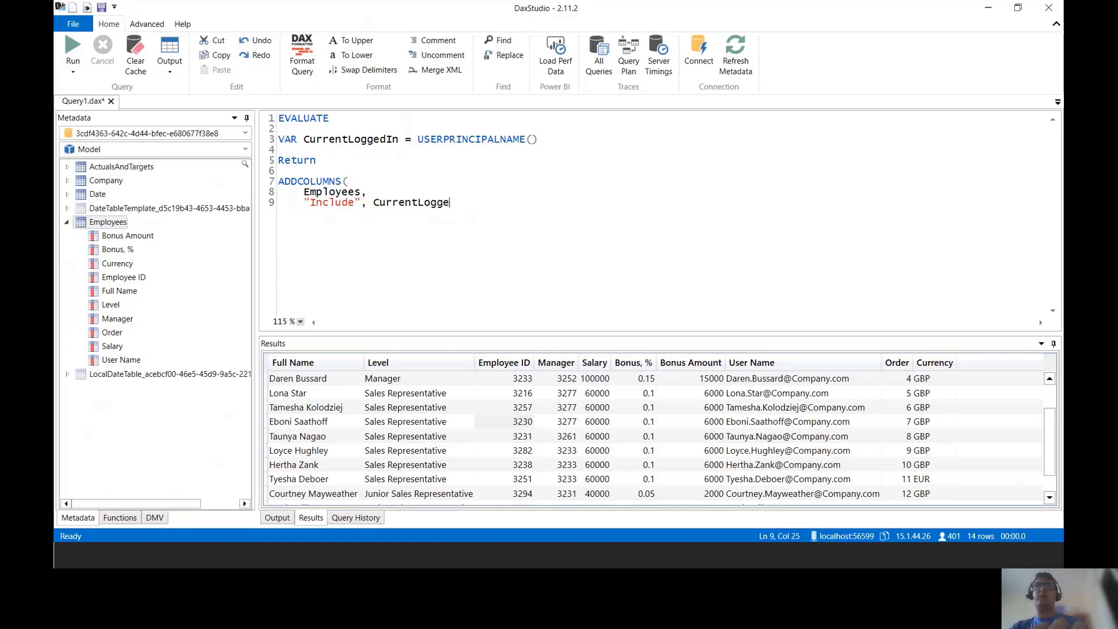
type("dIn")
key("Return")
type(")")
key("Return")
key("Return")
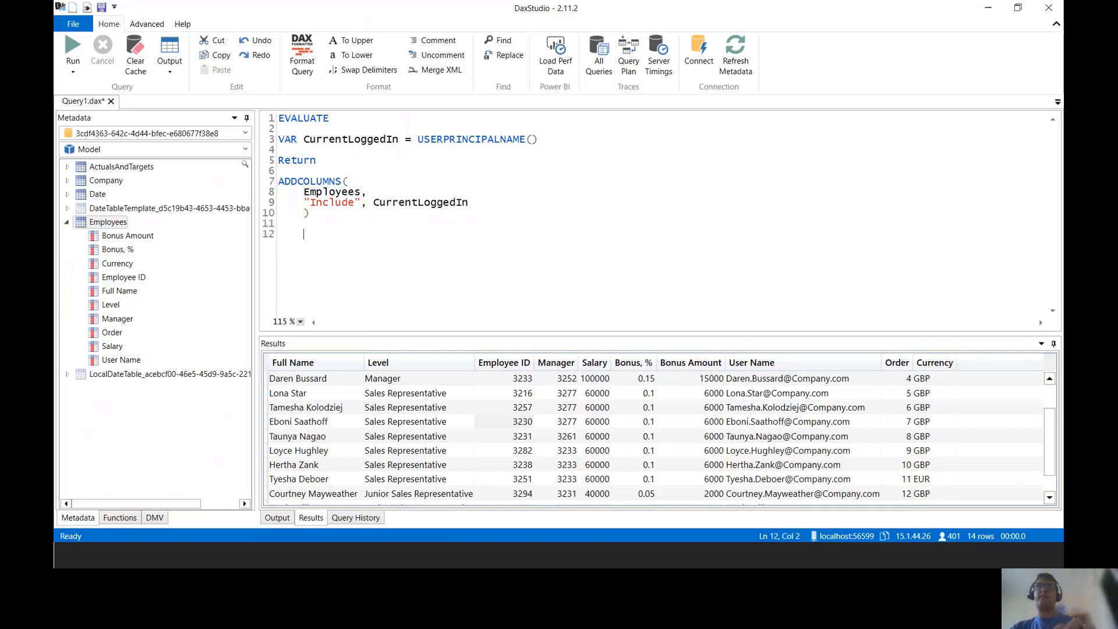
Step: Run the query and review the logged-in user's principal name in Include across all 14 rows
left_click(73, 46)
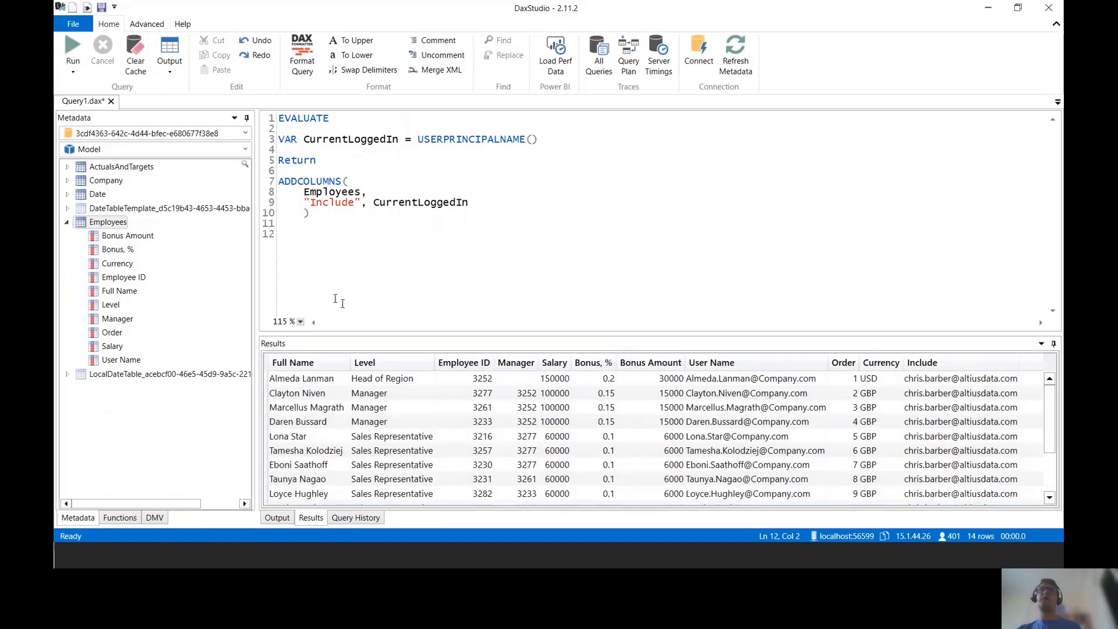
left_click_drag(256, 266, 153, 266)
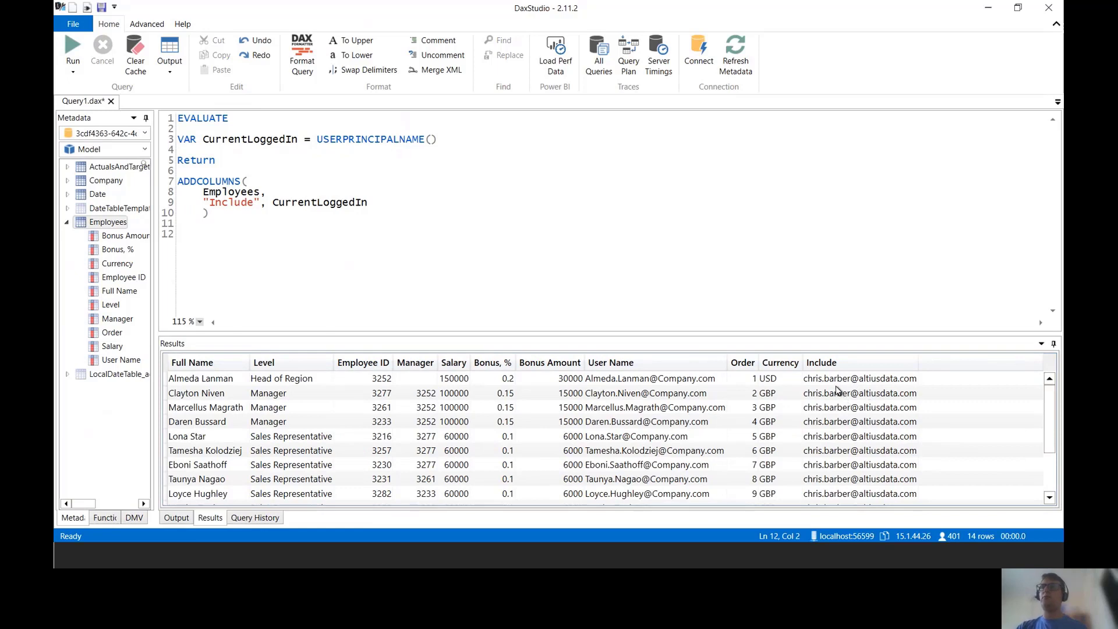
left_click(836, 392)
key("Down")
key("Down")
key("Down")
key("Down")
key("Down")
key("Down")
key("Down")
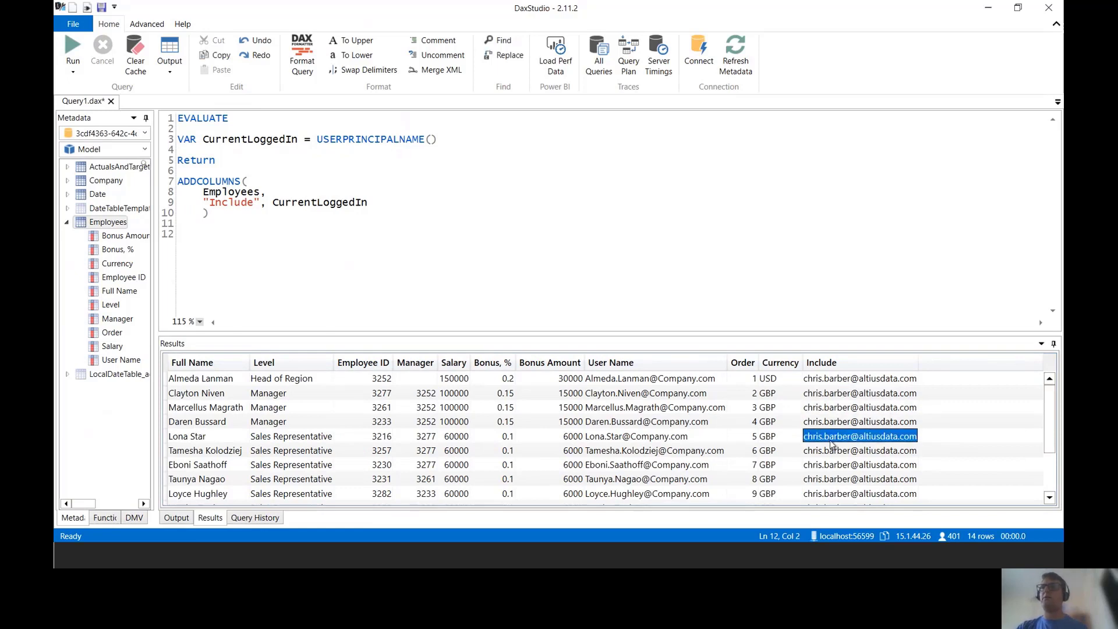
scroll(860, 448, "down", 2)
scroll(860, 448, "up", 2)
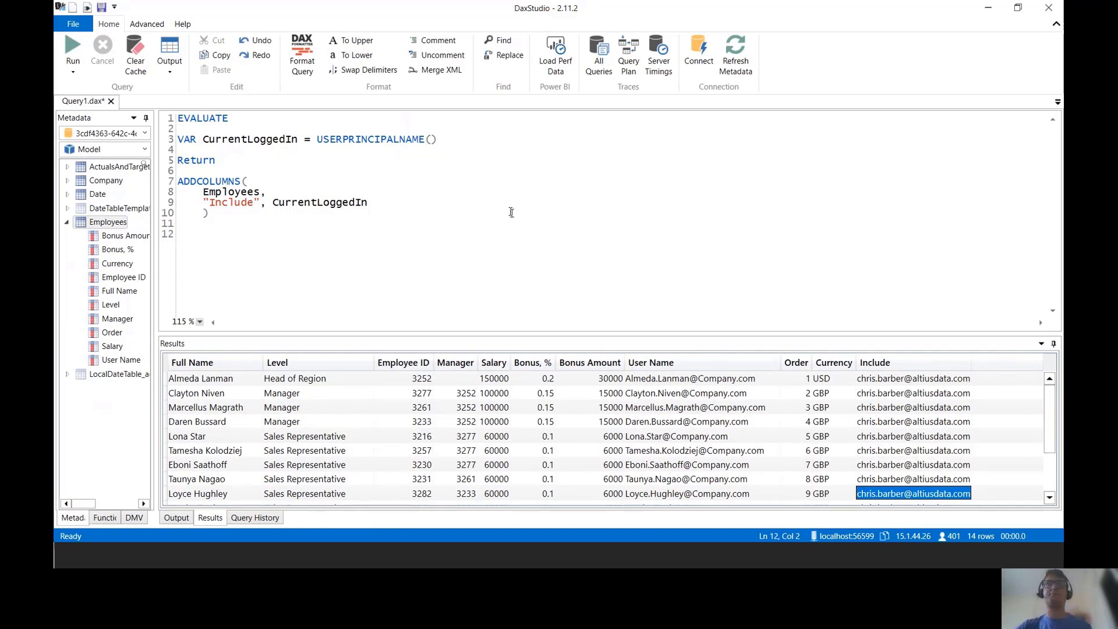
left_click_drag(438, 139, 319, 141)
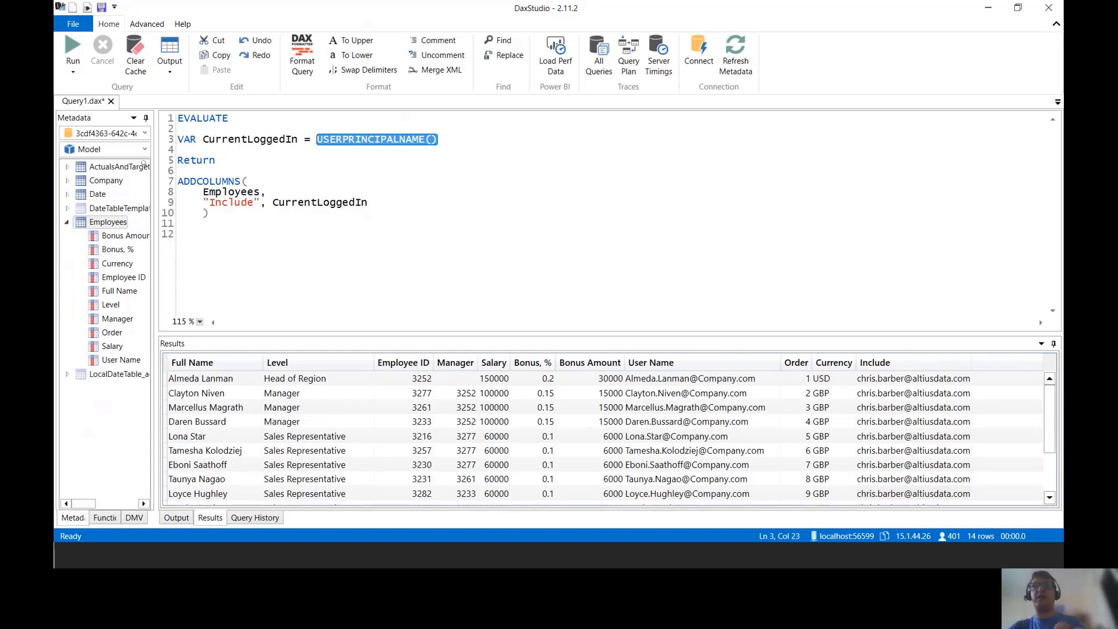
Step: Replace USERPRINCIPALNAME() with the manager's quoted e-mail ending in lowercase .com, and rerun
type("\"")
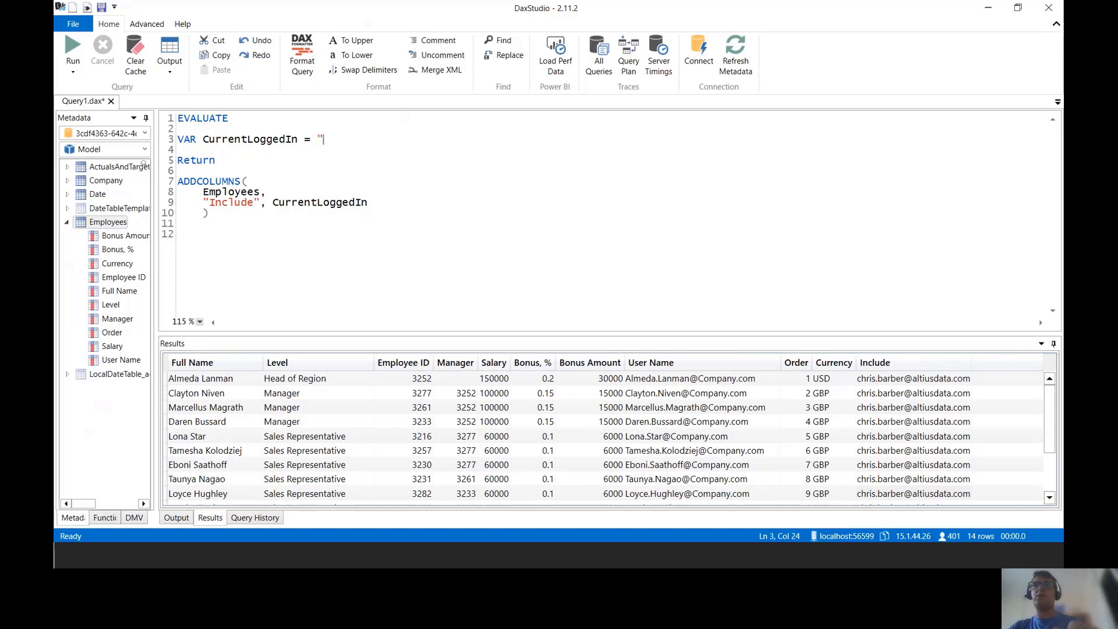
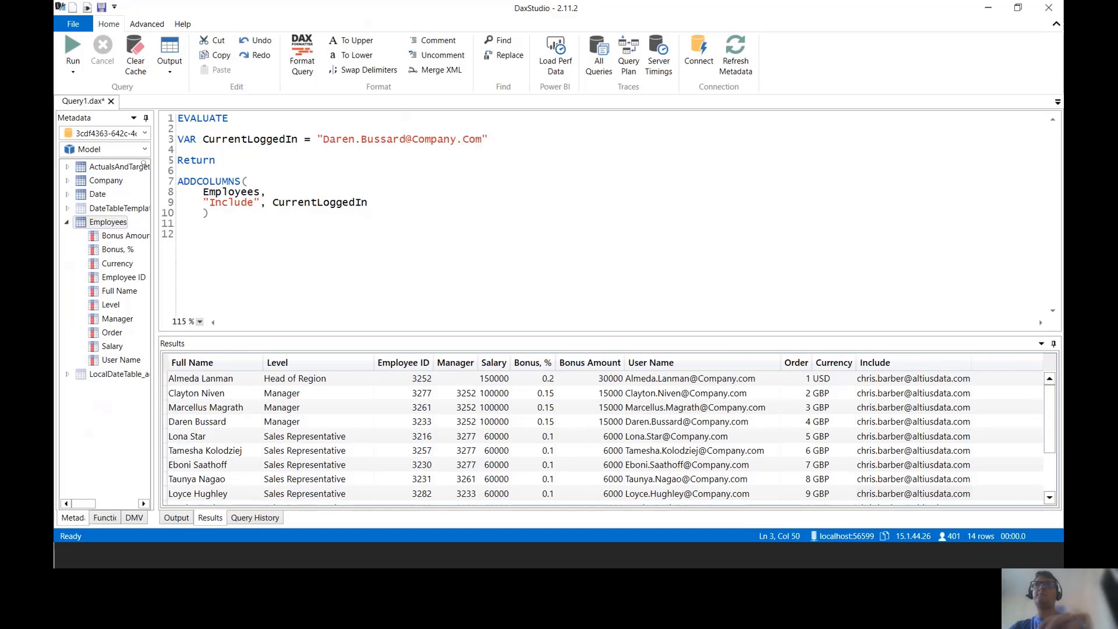
key("Left")
key("Left")
key("Left")
key("Left")
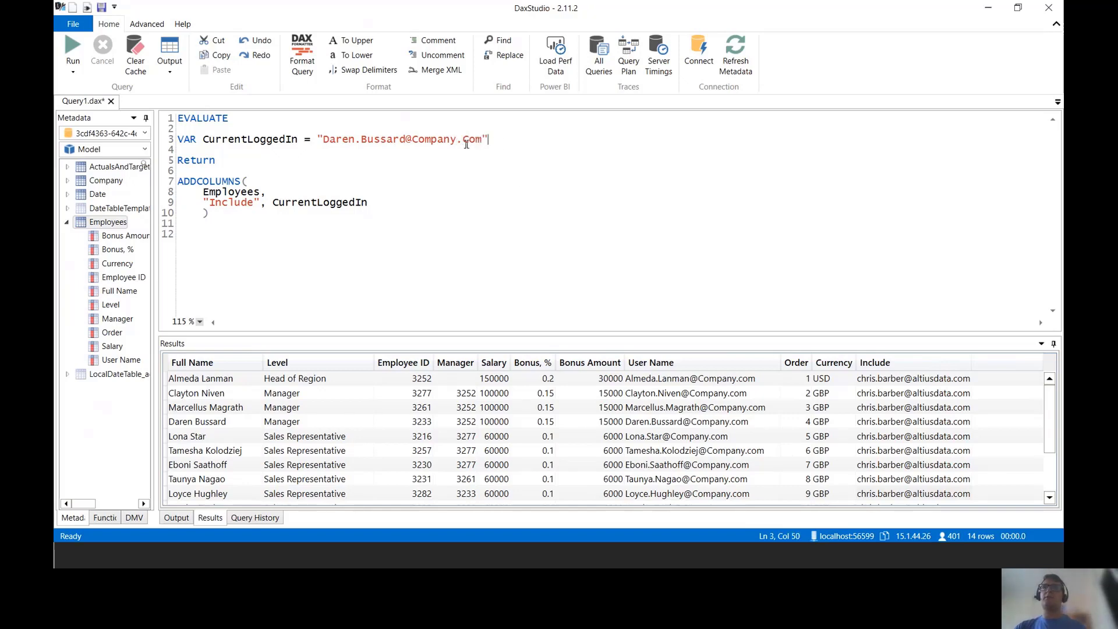
key("shift+Right")
type("c")
left_click(444, 172)
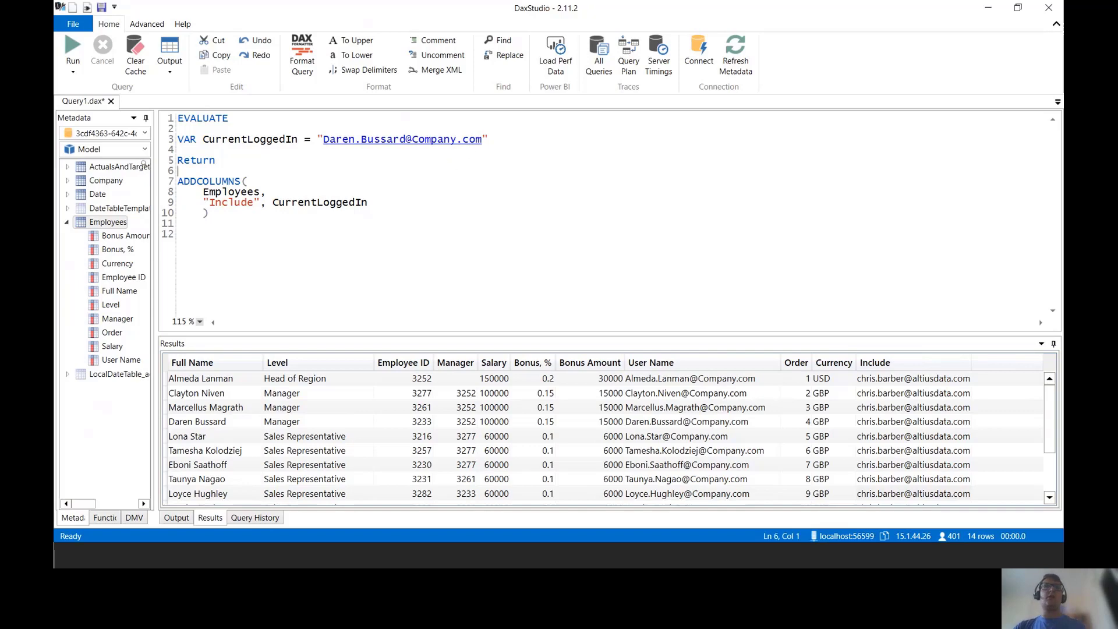
left_click(73, 47)
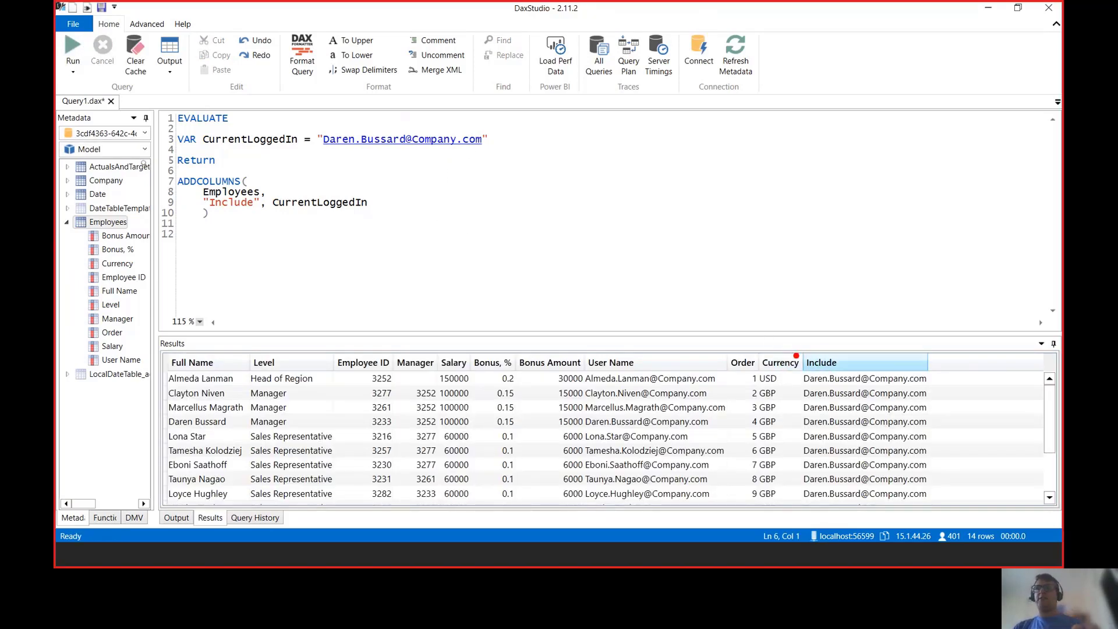
Step: Highlight the repeated e-mail in Include, enlarge the results, and add = after CurrentLoggedIn
mouse_move(795, 356)
left_mouse_down()
mouse_move(895, 444)
mouse_move(935, 504)
left_mouse_up()
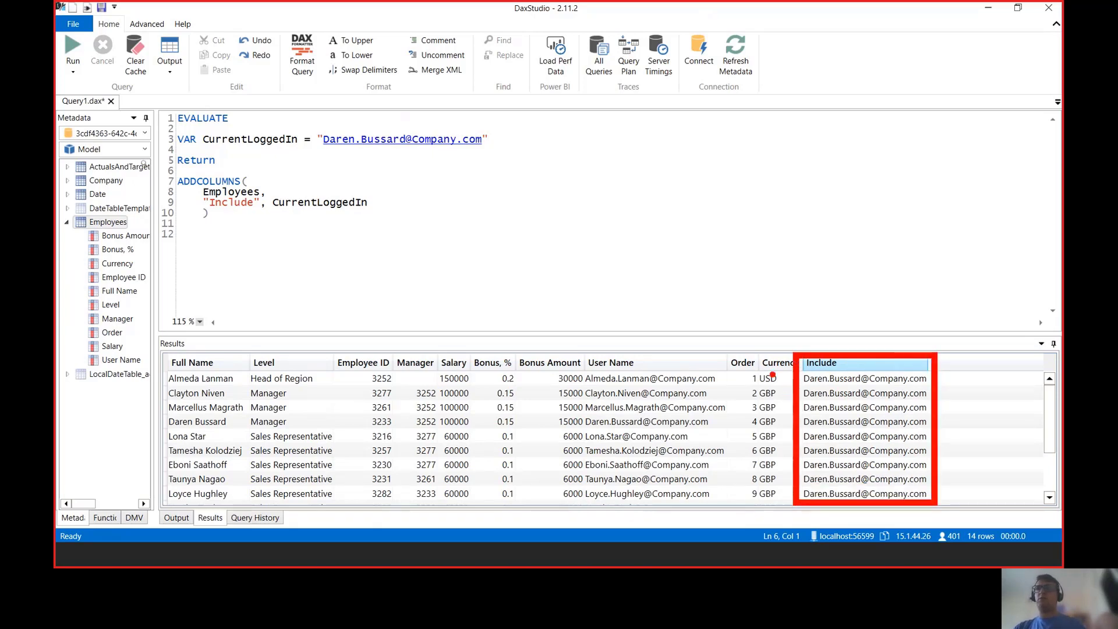
key("Escape")
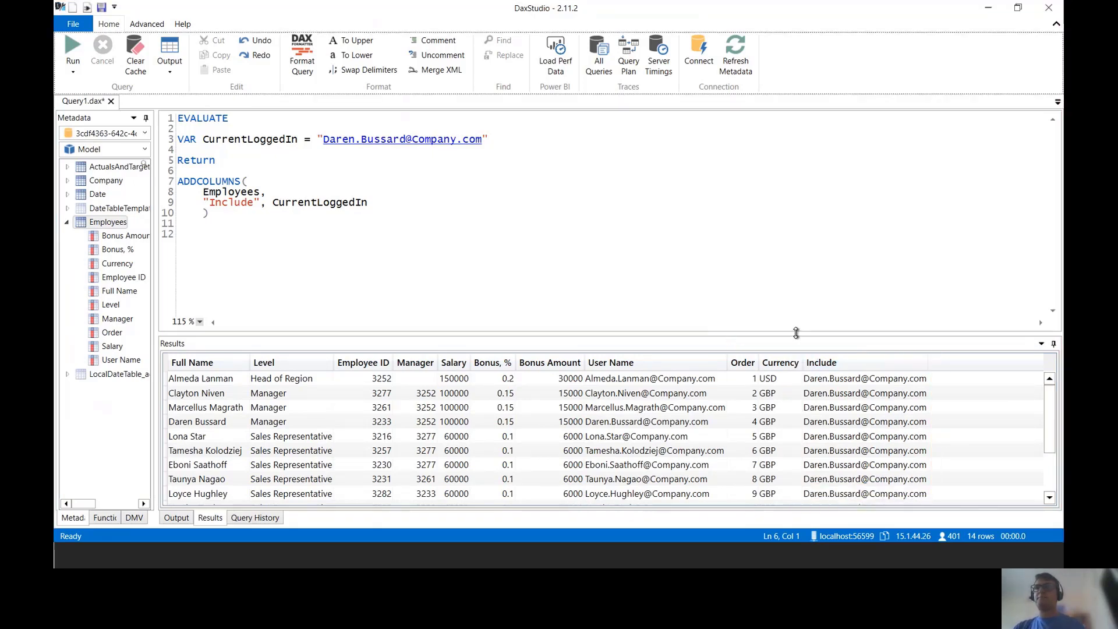
left_click_drag(796, 332, 768, 271)
left_click(406, 201)
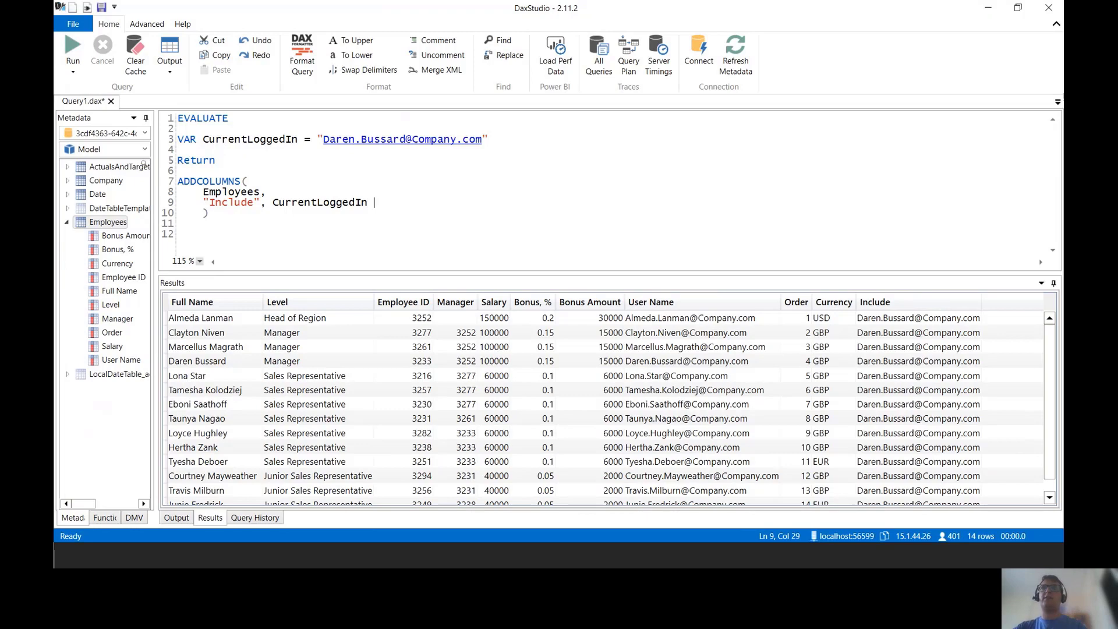
type("=")
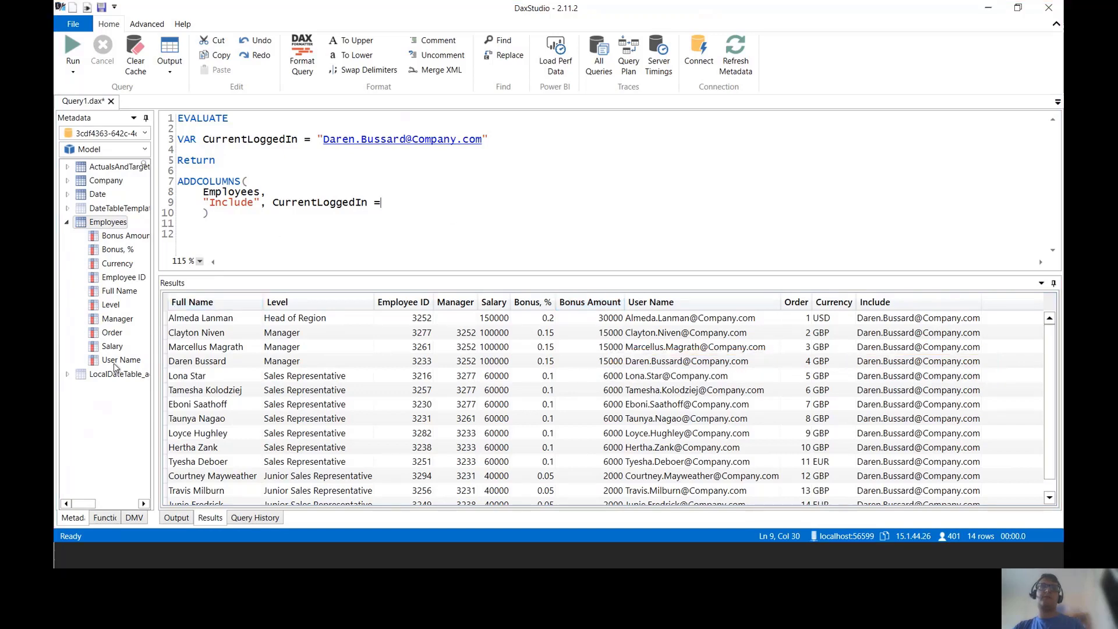
Step: Test CurrentLoggedIn = Employees[User Name], rerun, and highlight the single True row
left_click_drag(115, 364, 431, 202)
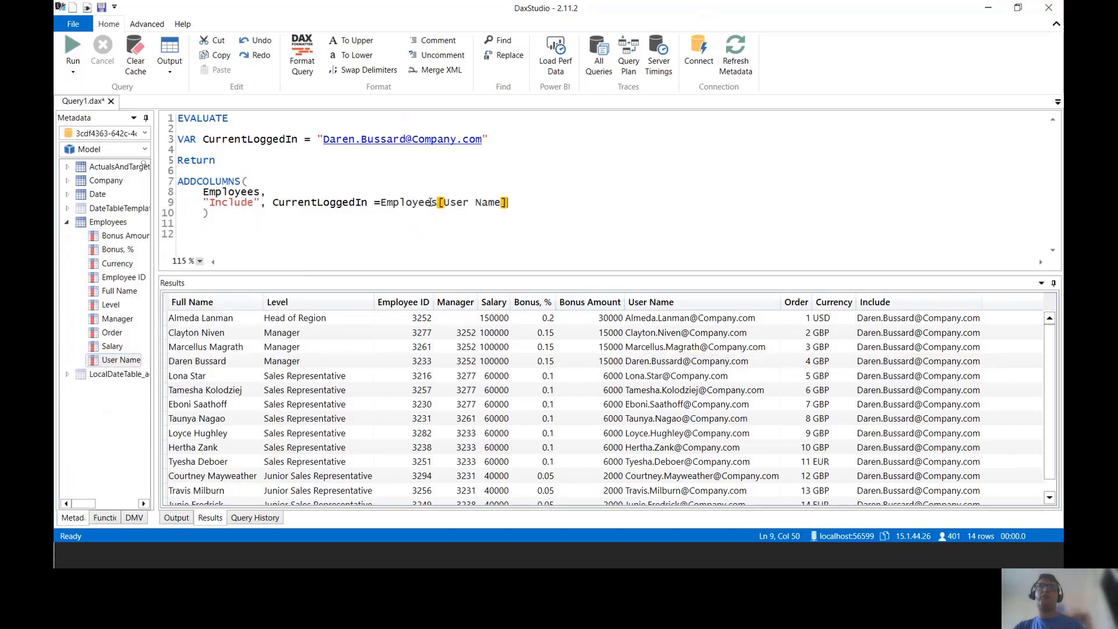
left_click(72, 51)
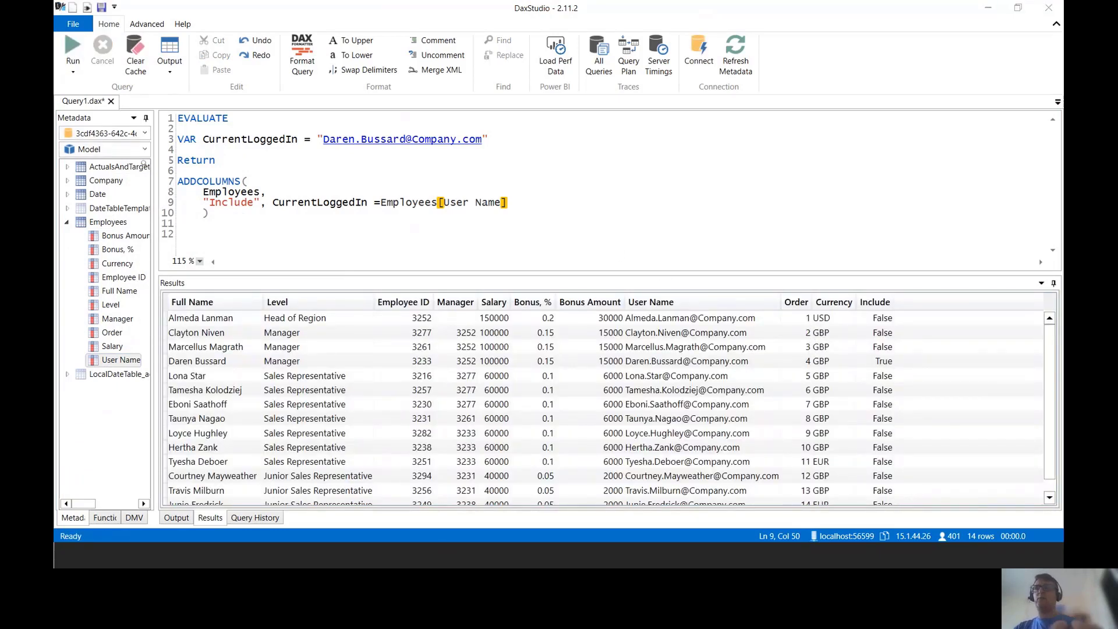
key("ctrl+2")
mouse_move(907, 349)
left_mouse_down()
mouse_move(387, 382)
mouse_move(158, 371)
left_mouse_up()
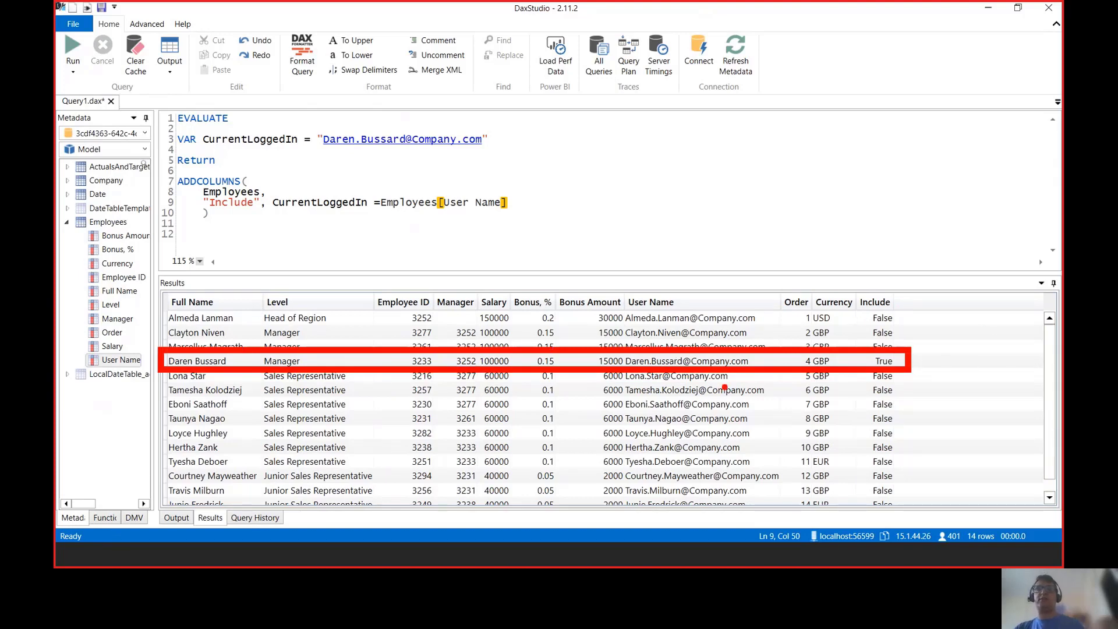
key("Escape")
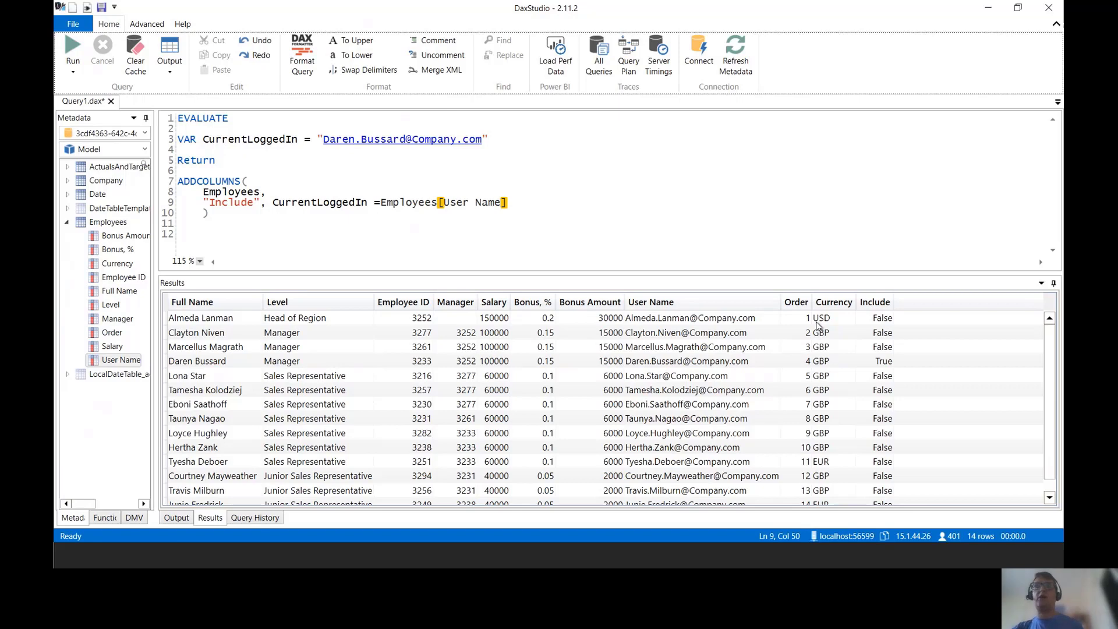
Step: Show the next org-chart slide in PowerPoint, boxing the manager's green branch, then return to Power BI
key("alt+Tab")
key("alt+Tab")
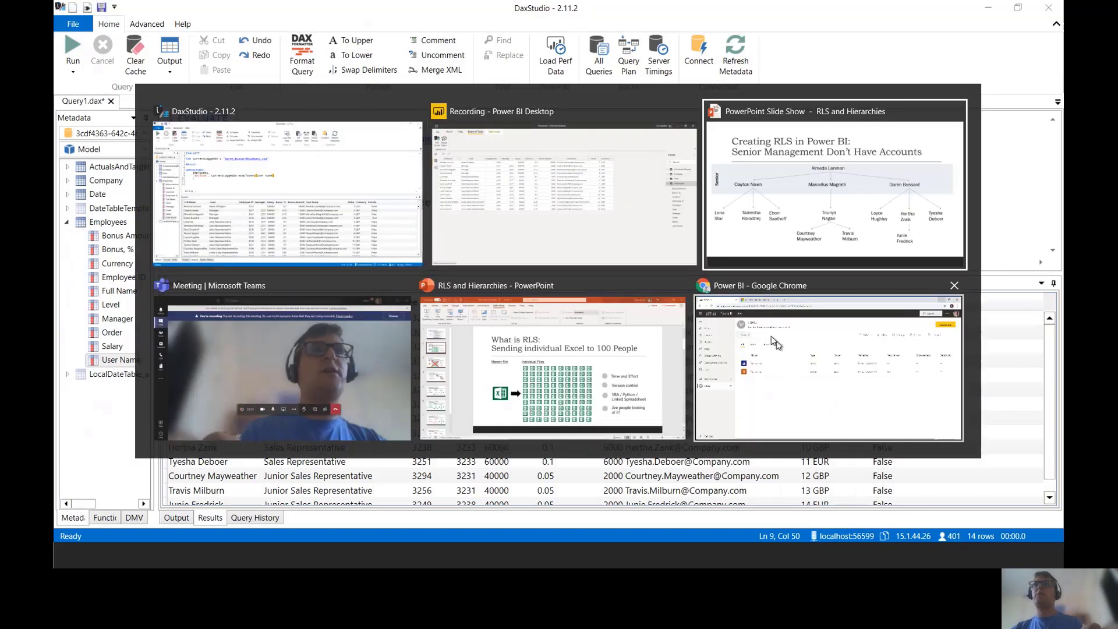
key("Right")
key("Right")
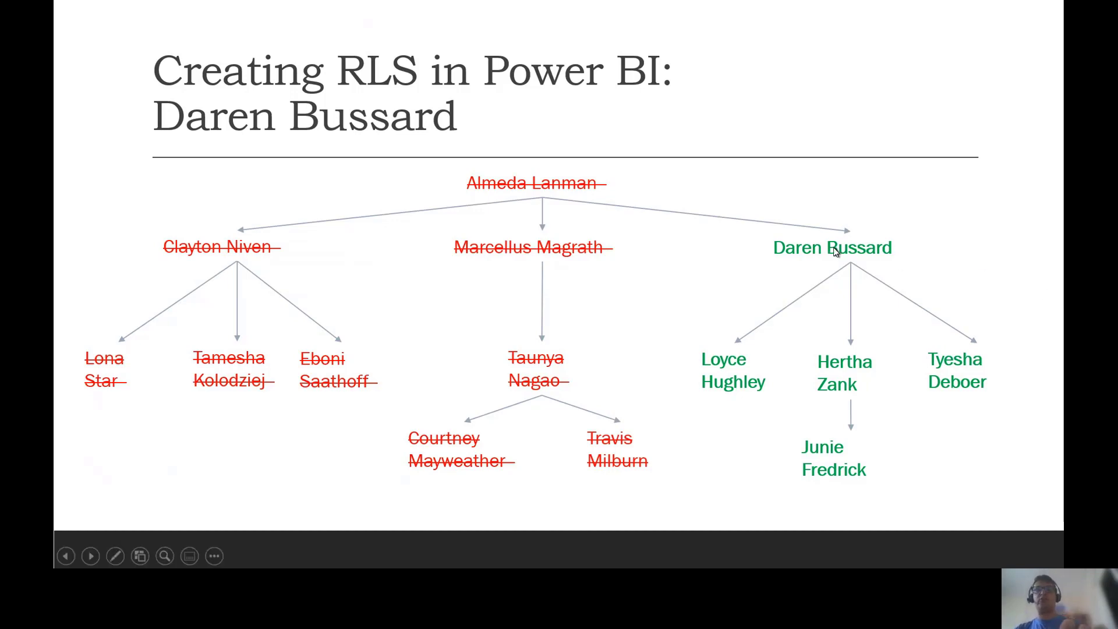
key("ctrl+l")
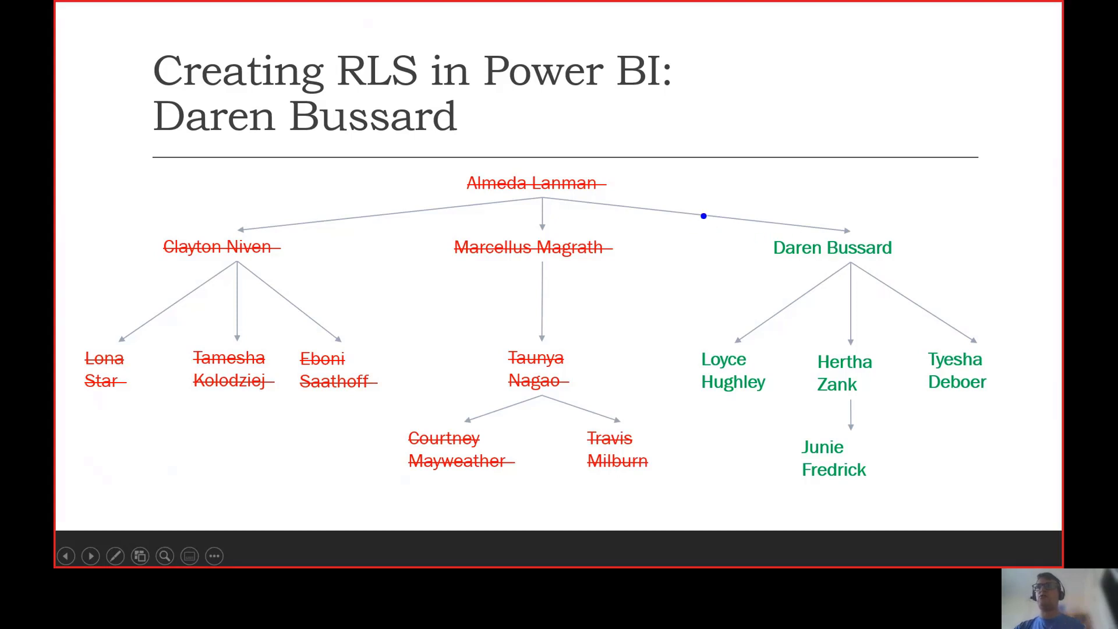
left_click_drag(696, 216, 1025, 510)
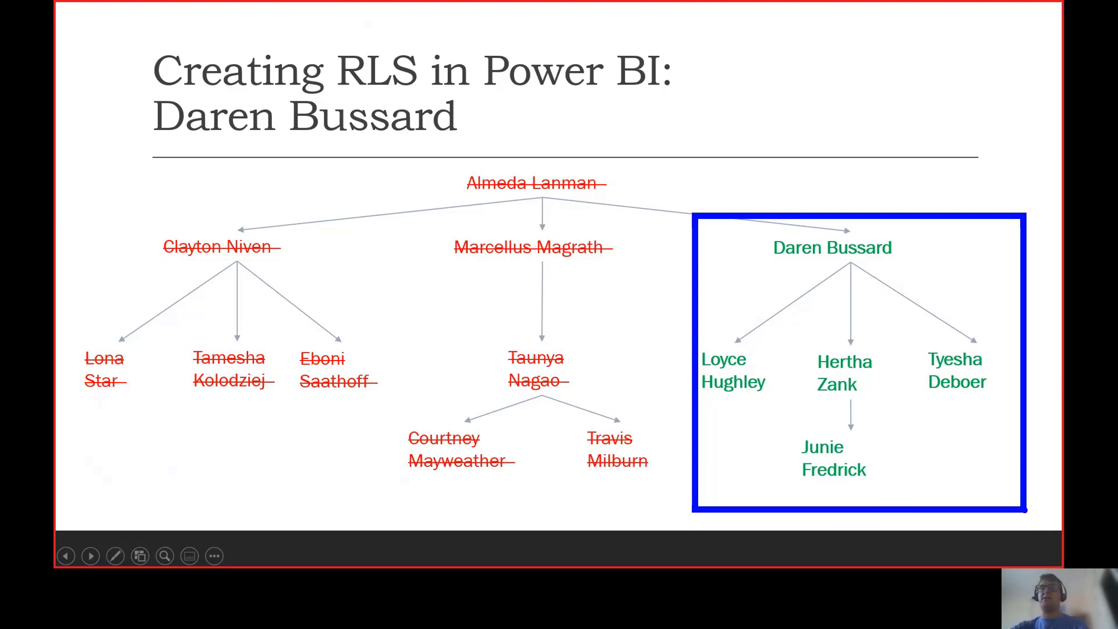
key("Escape")
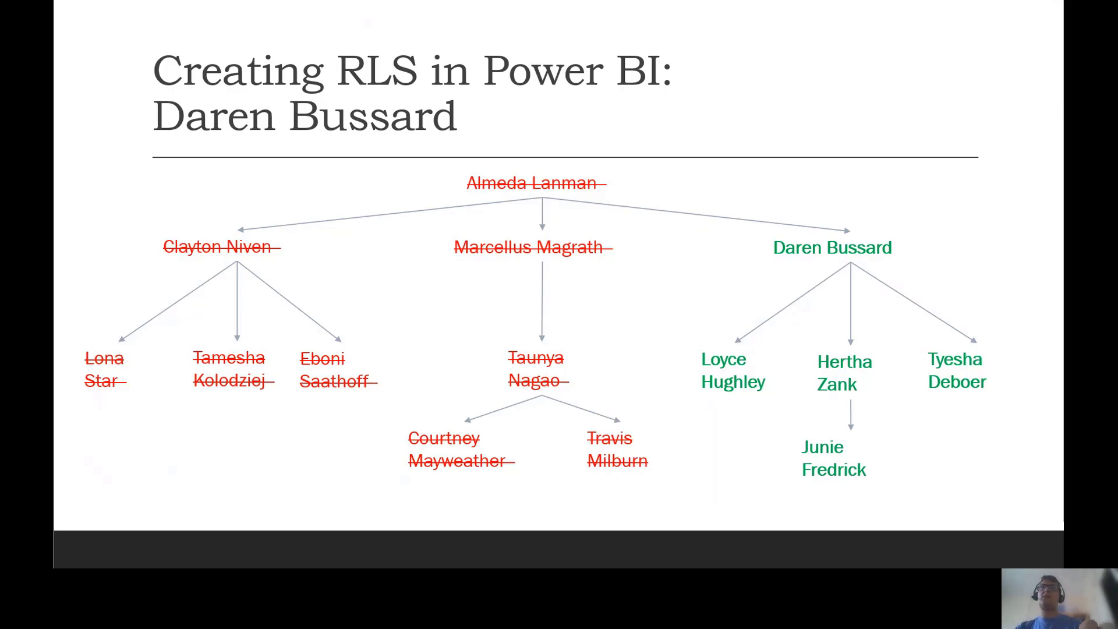
key("alt+Tab")
key("alt+Tab")
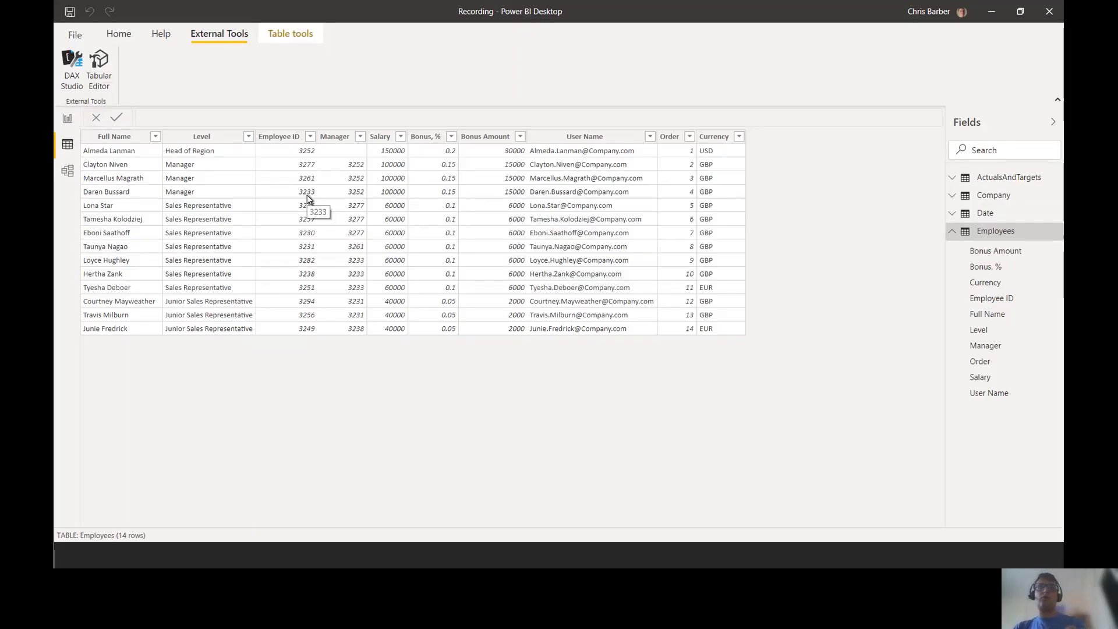
Step: Highlight the Employee ID and Manager columns, then select Currency and point out the New column command
key("ctrl+2")
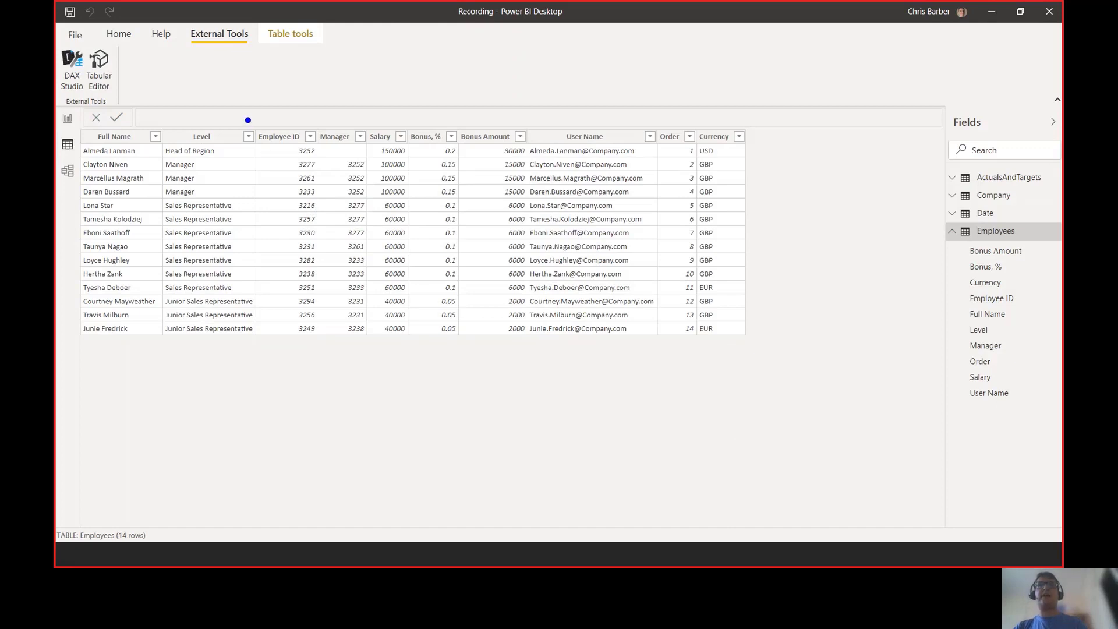
mouse_move(248, 120)
left_mouse_down()
mouse_move(320, 233)
mouse_move(324, 346)
left_mouse_up()
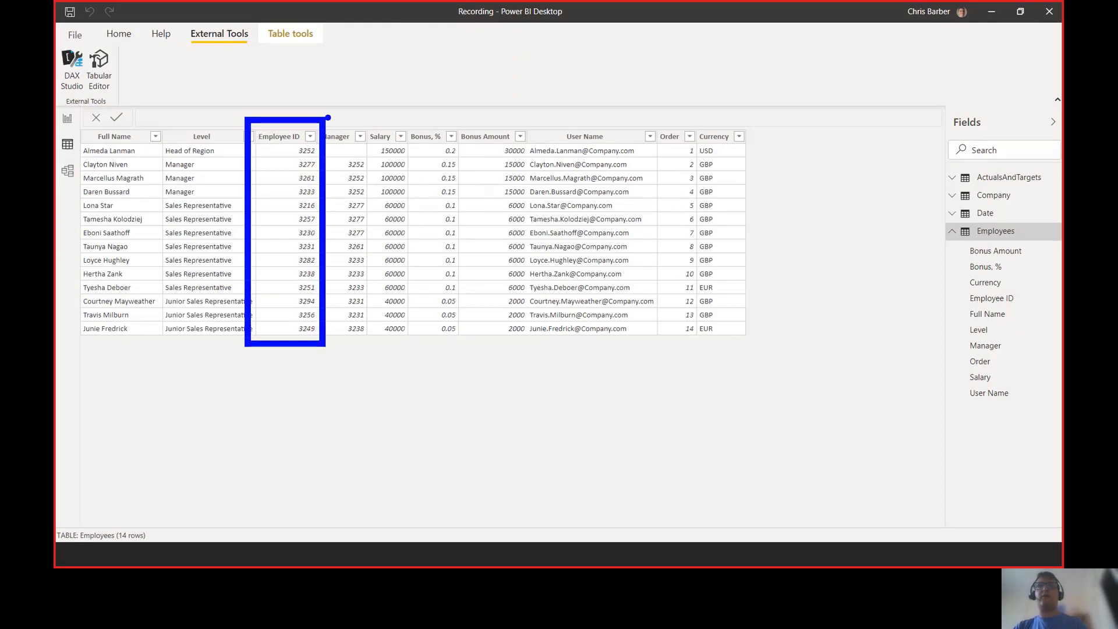
left_click_drag(327, 116, 378, 350)
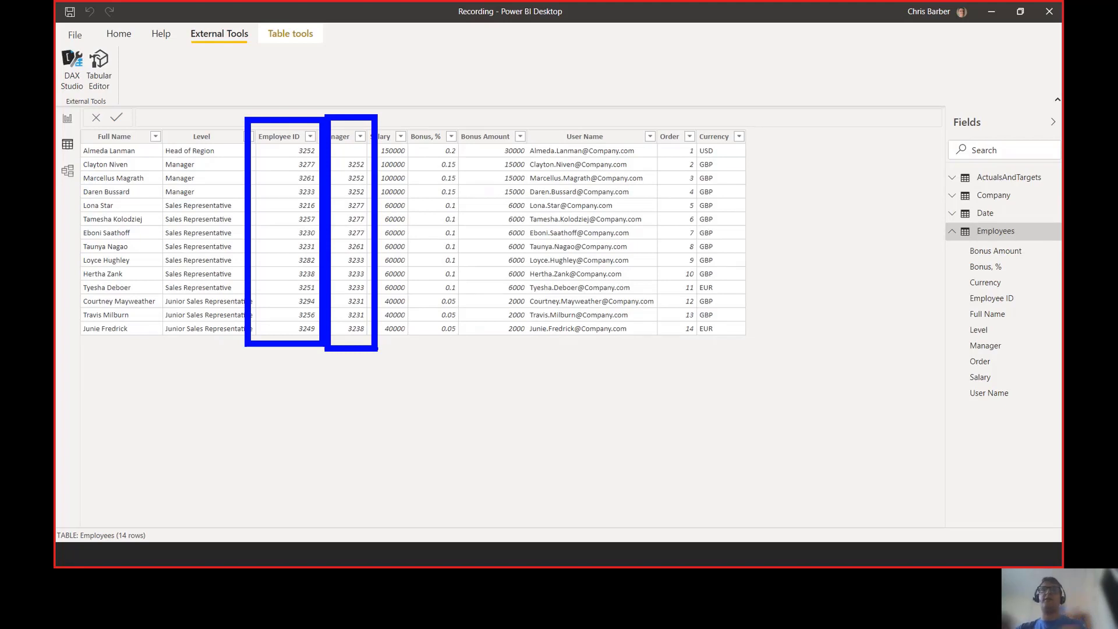
key("Escape")
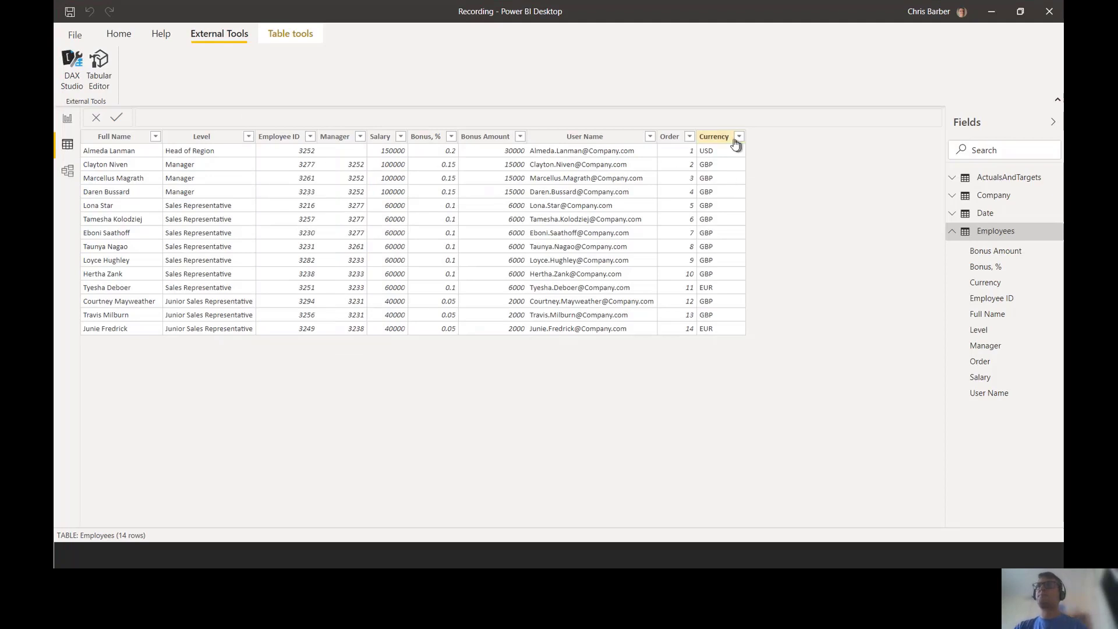
left_click(727, 141)
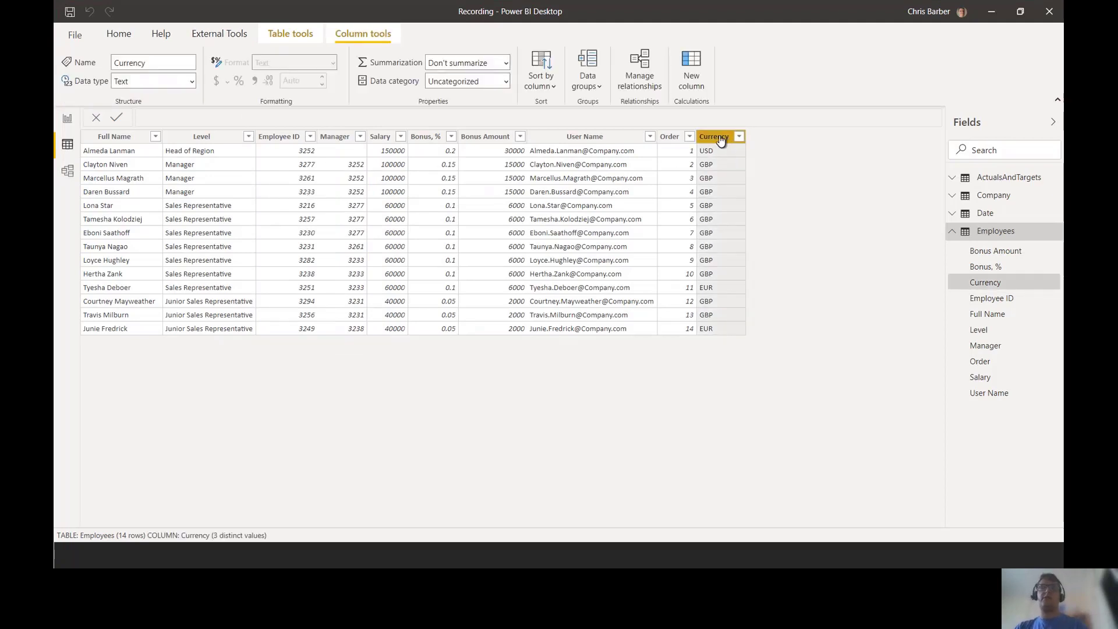
key("ctrl+2")
left_click_drag(668, 39, 729, 113)
Step: Add a new calculated column to Employees and begin its formula with PathFull = PATH
key("Escape")
left_click(691, 75)
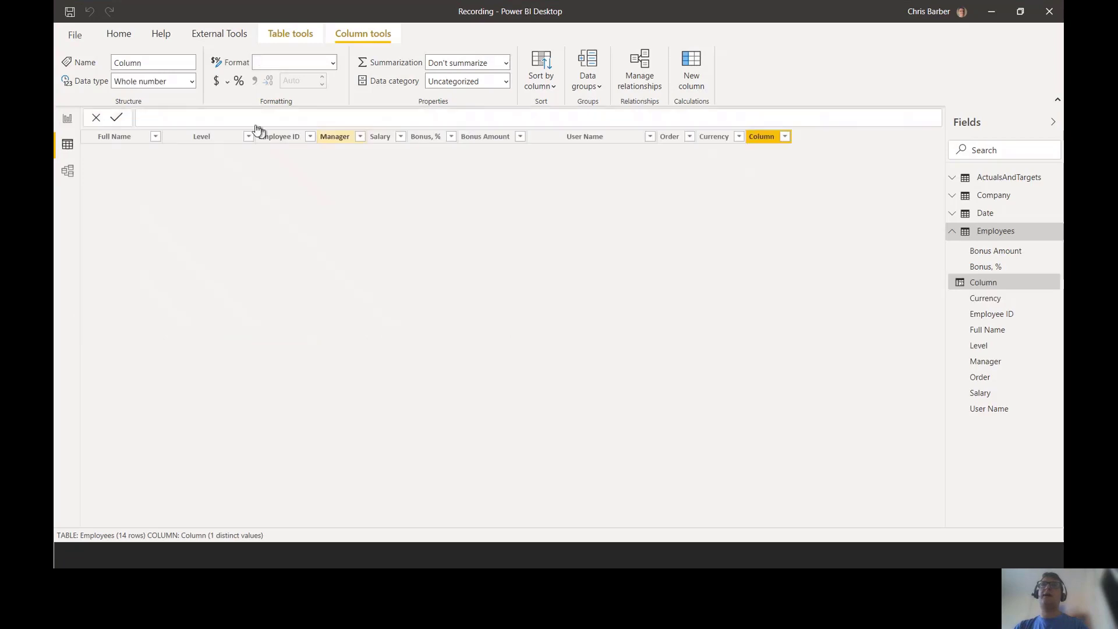
type("Pat")
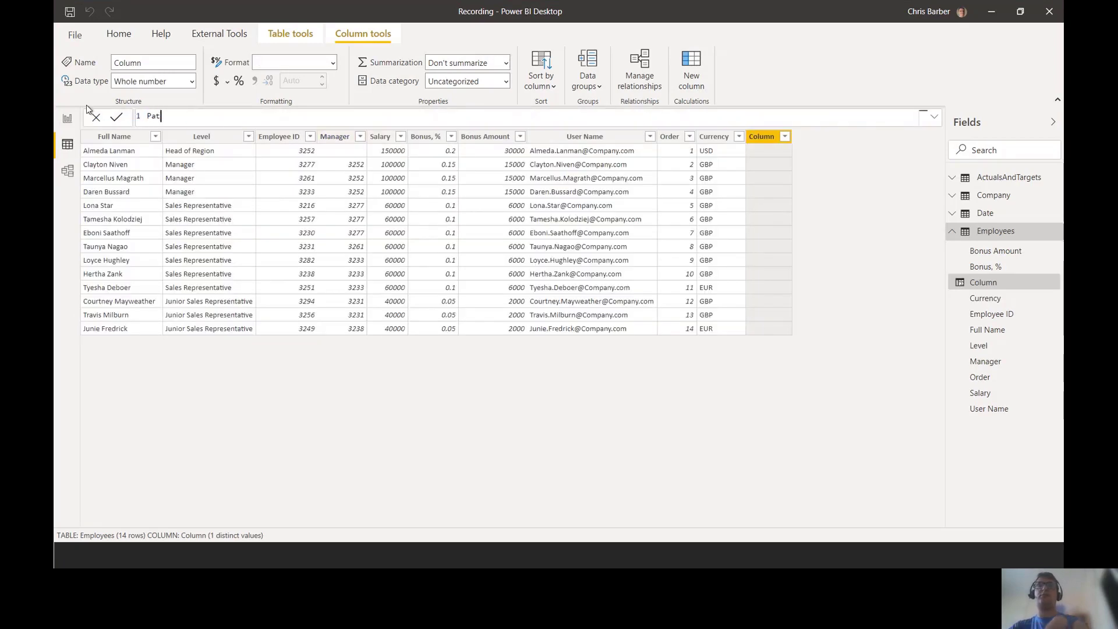
type("hFull = PATH")
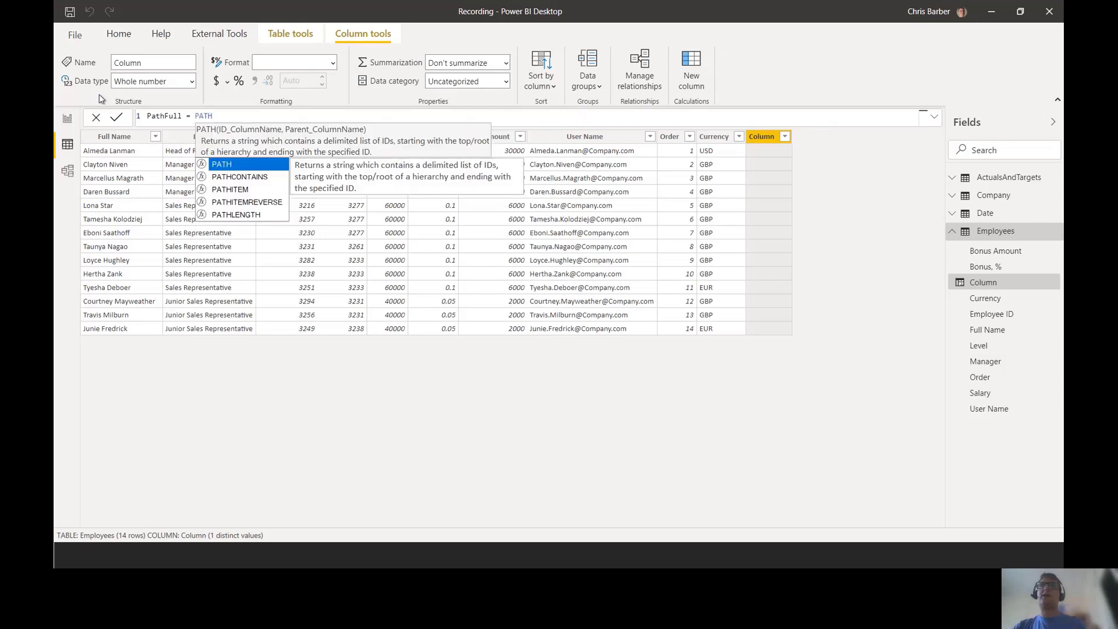
key("ctrl+a")
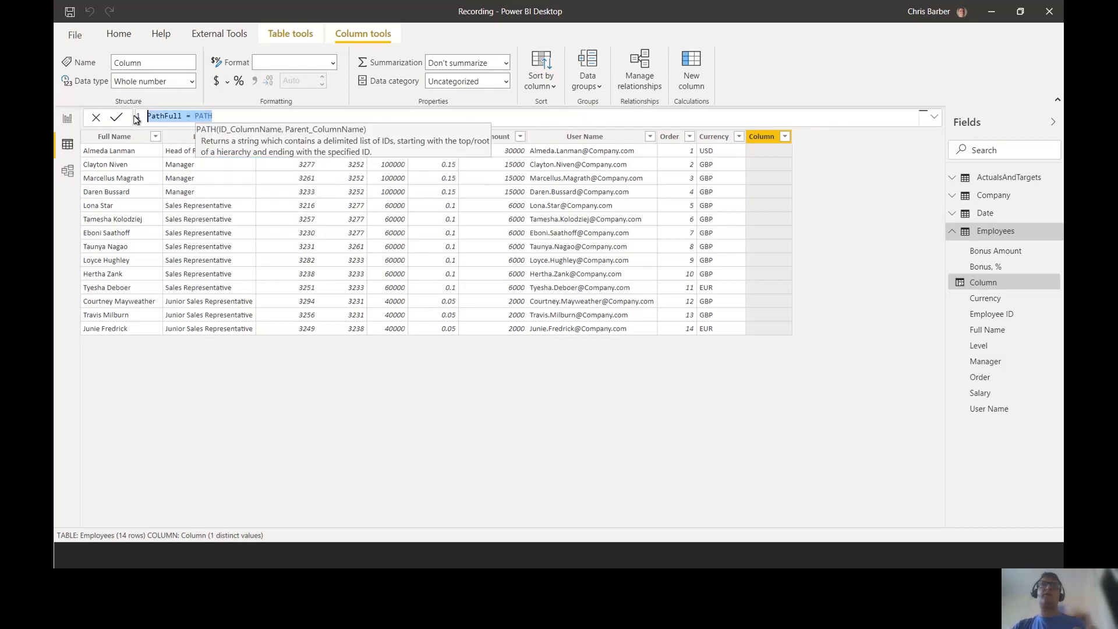
scroll(228, 127, "up", 4)
left_click(295, 125)
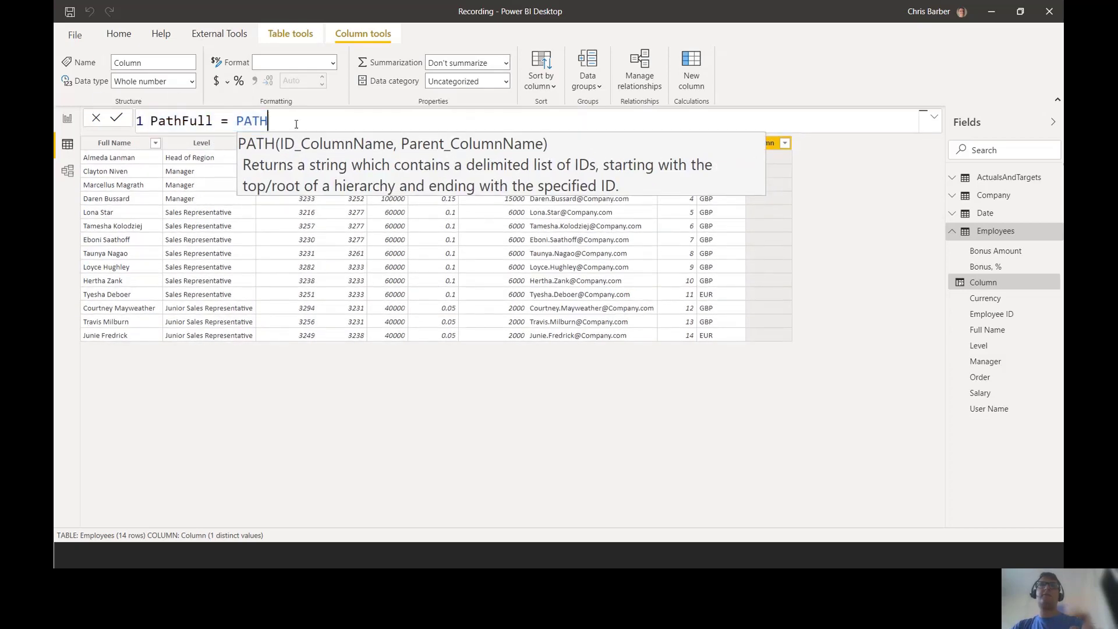
key("ctrl+a")
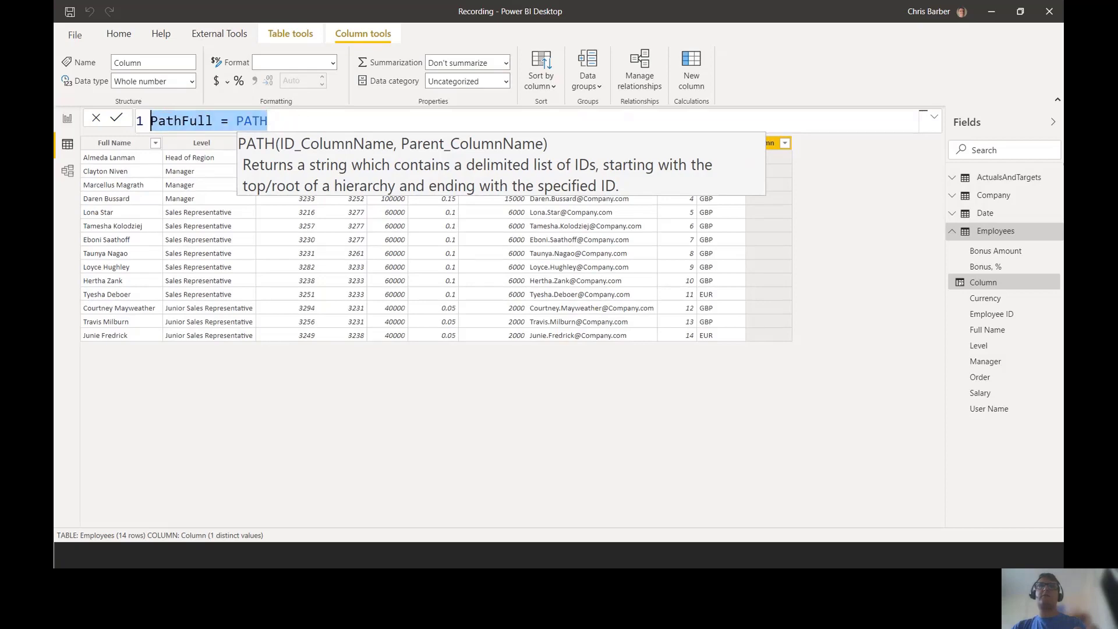
scroll(293, 122, "up", 3)
left_click(295, 122)
Step: Complete the formula as PATH(Employees[Employee ID],Employees[Manager]) and commit it
type("(")
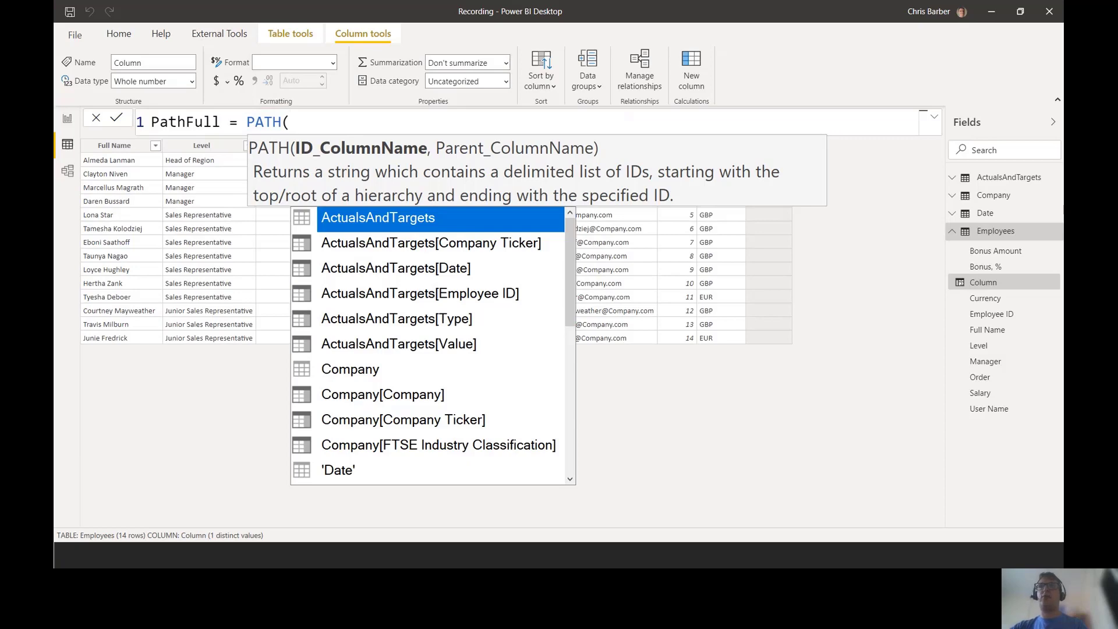
type("emp")
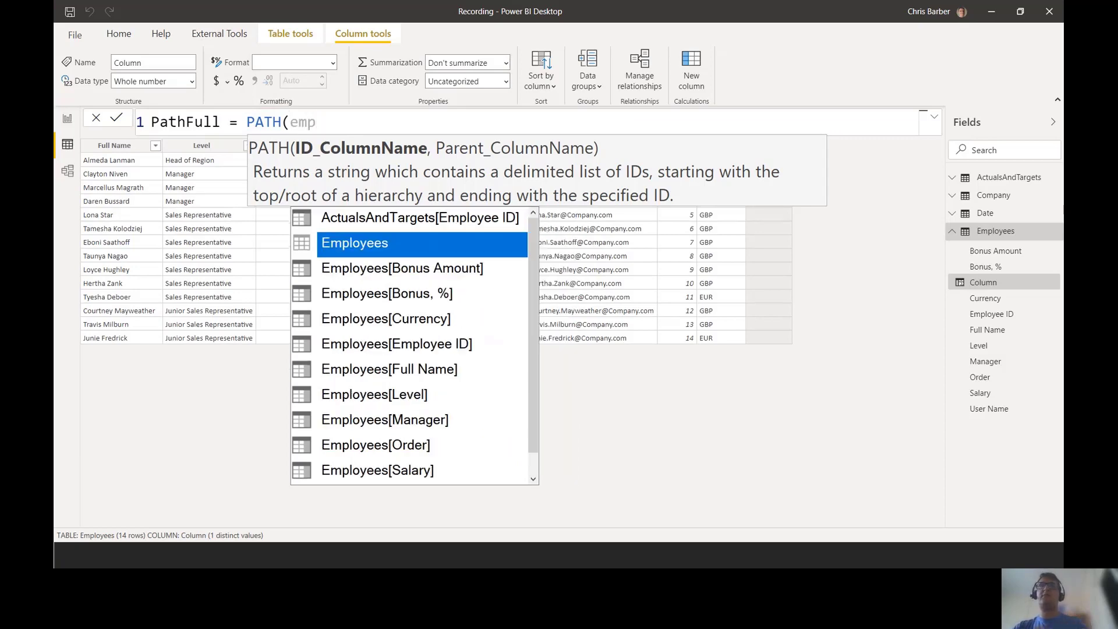
left_click(419, 348)
left_click(419, 348)
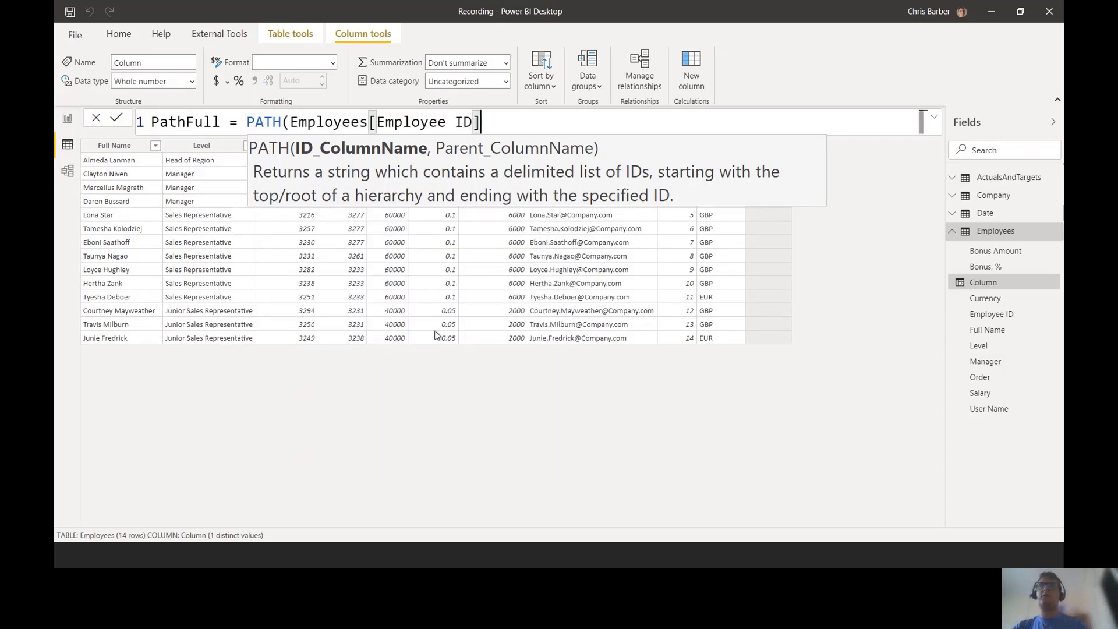
type(",a")
key("BackSpace")
type("man")
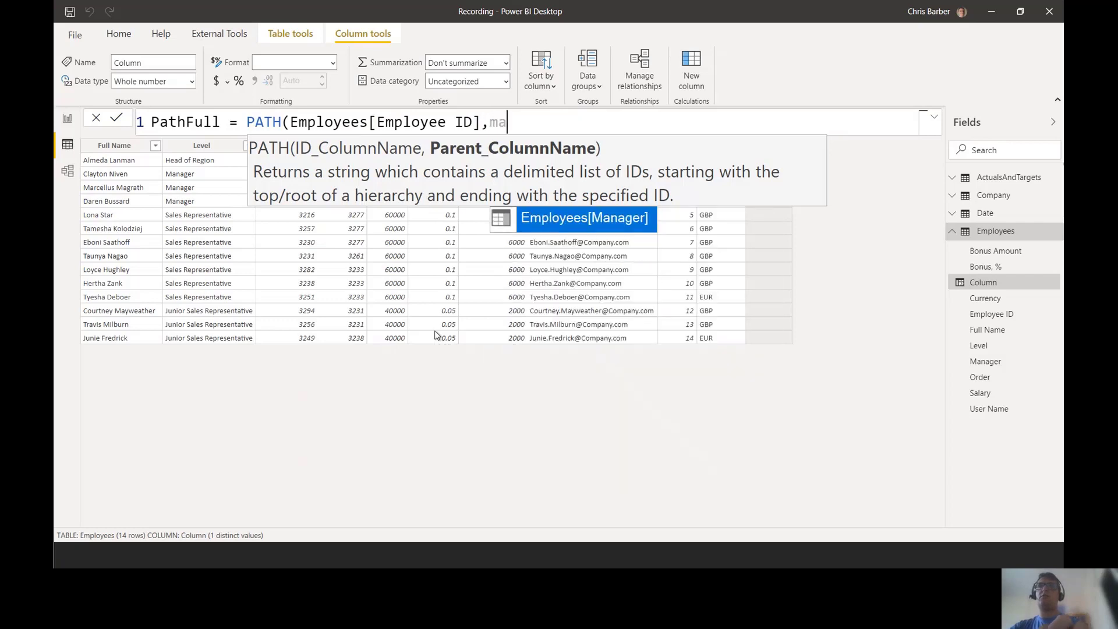
left_click(570, 225)
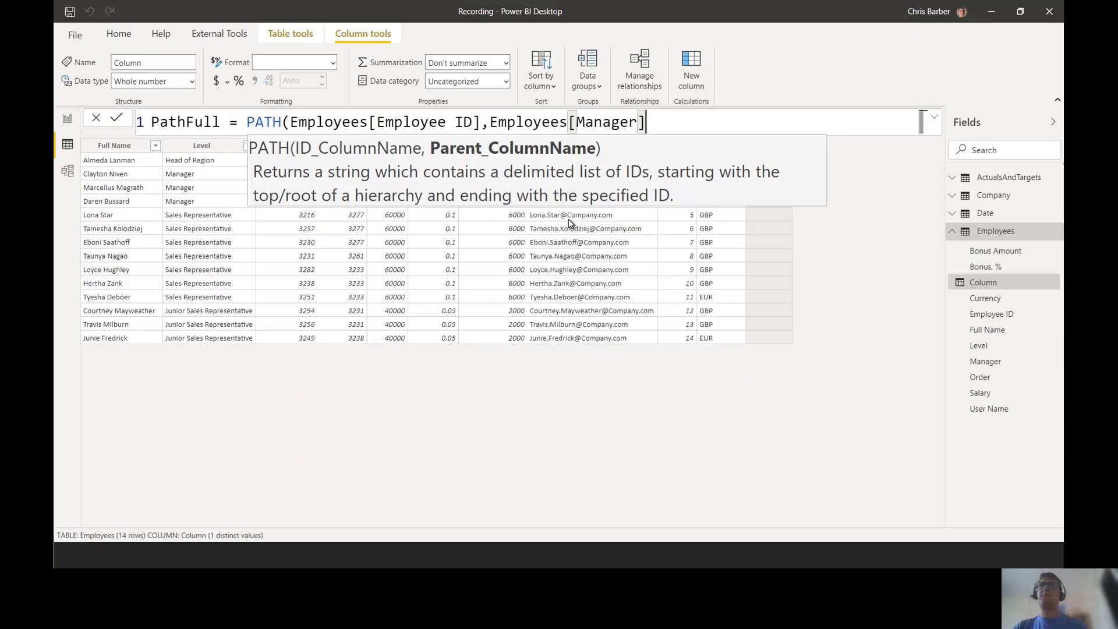
type(")")
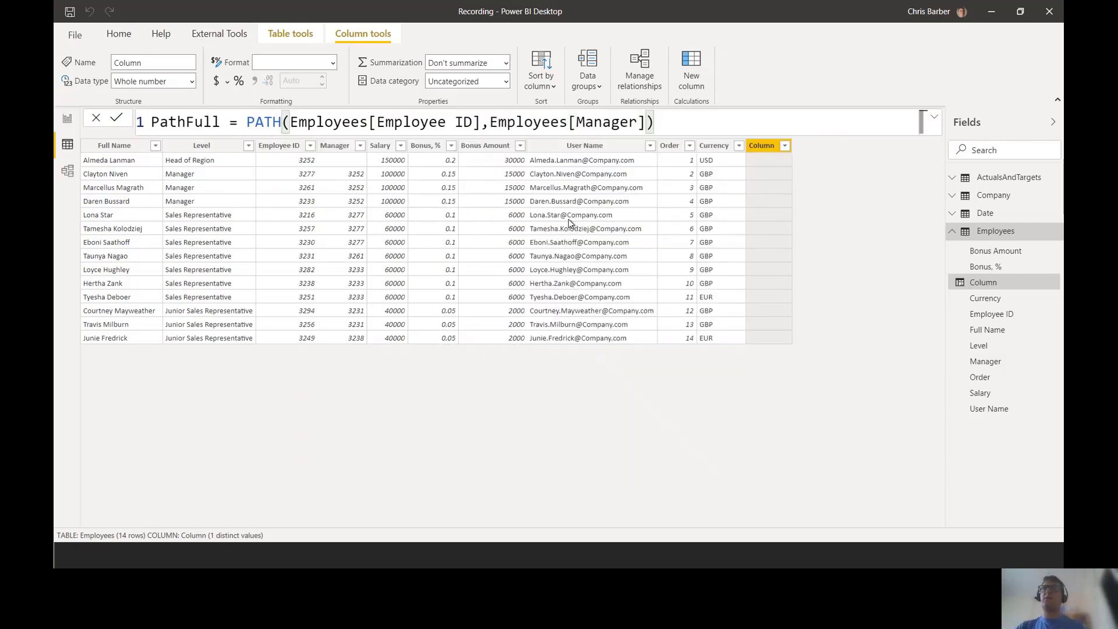
key("Return")
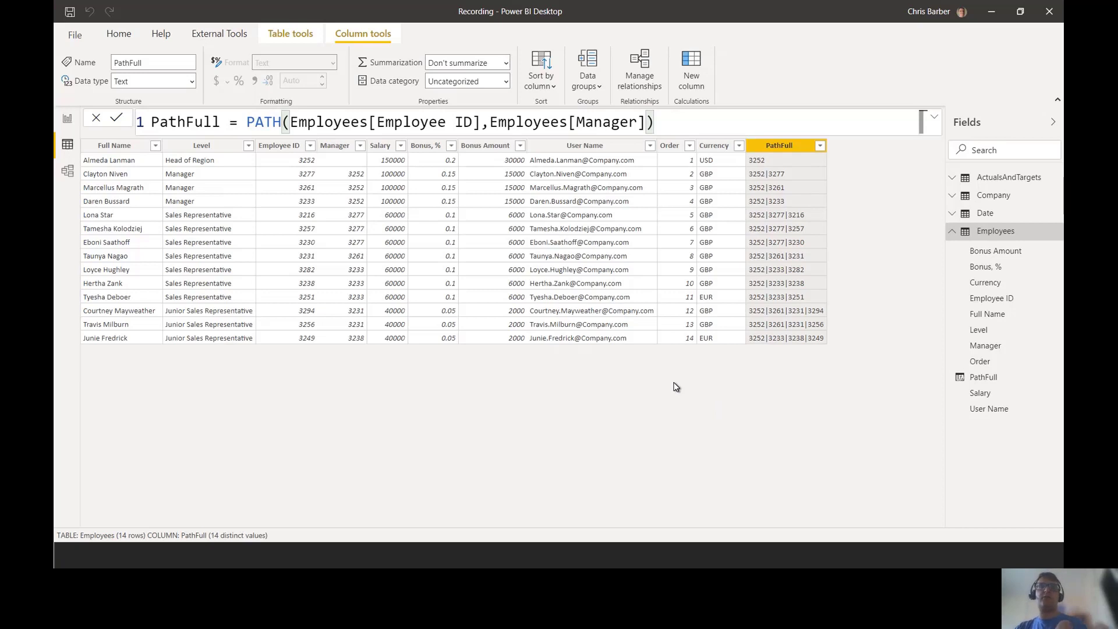
Step: Trace the last path 3252→3233→3238→3249 by underlining each matching Employee ID and Manager
key("ctrl+2")
left_click_drag(824, 347, 810, 347)
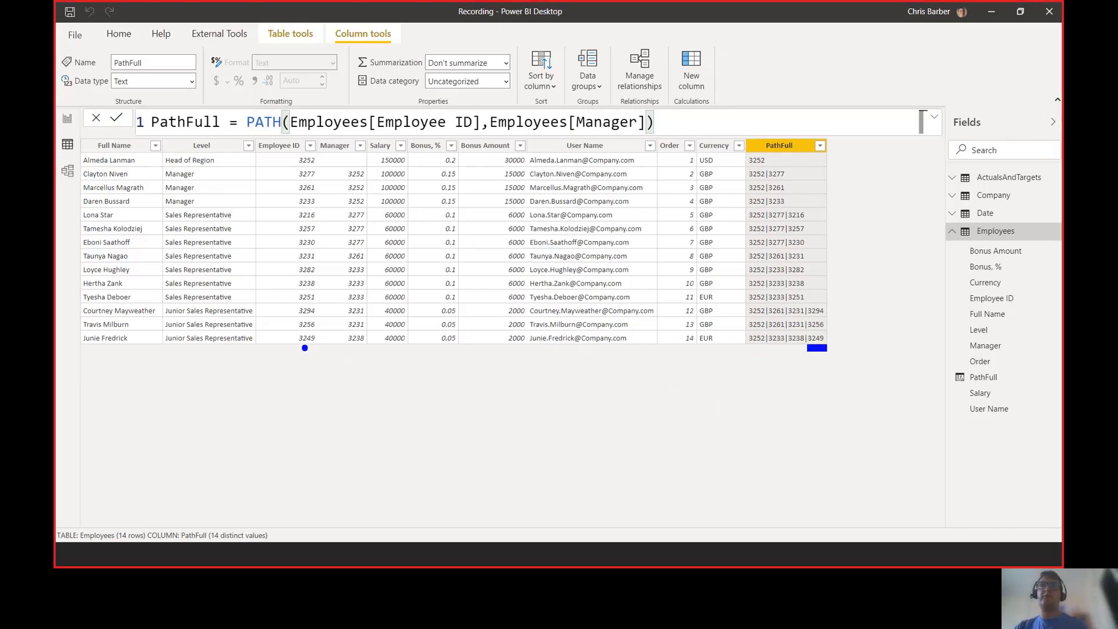
left_click_drag(315, 348, 292, 347)
key("p")
left_click_drag(345, 348, 365, 347)
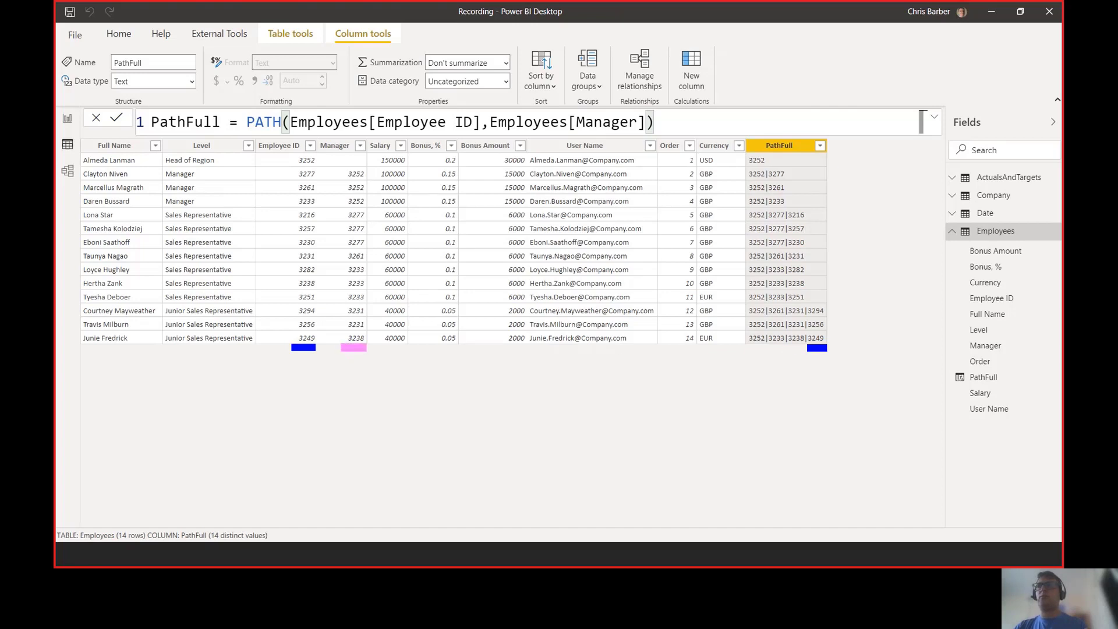
left_click_drag(804, 350, 788, 350)
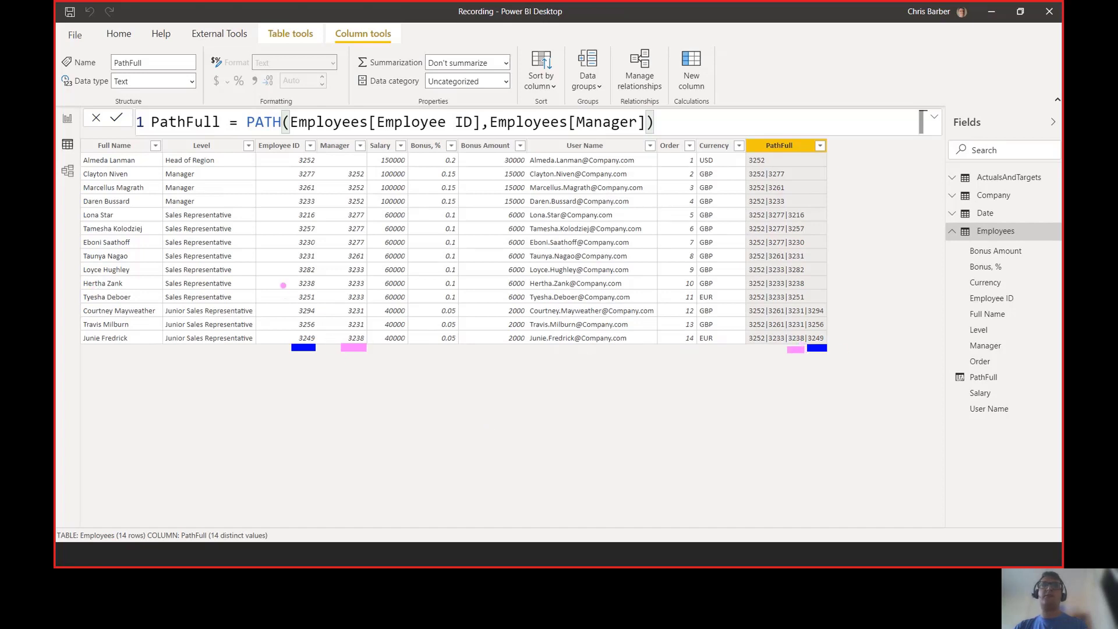
left_click_drag(292, 289, 319, 290)
key("y")
left_click_drag(340, 289, 374, 290)
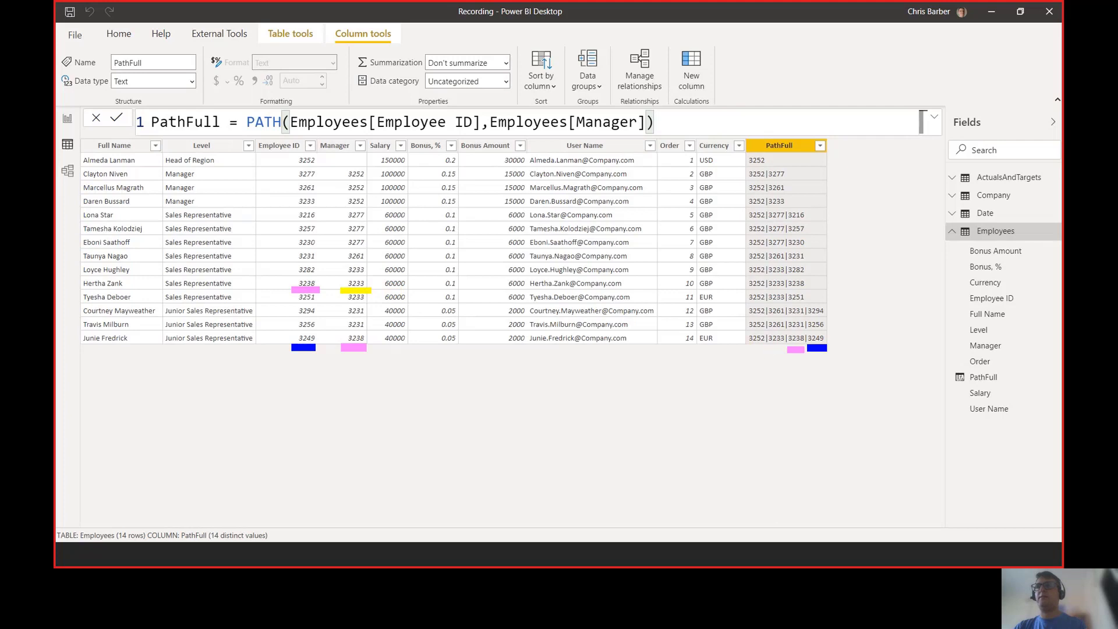
left_click_drag(768, 351, 782, 351)
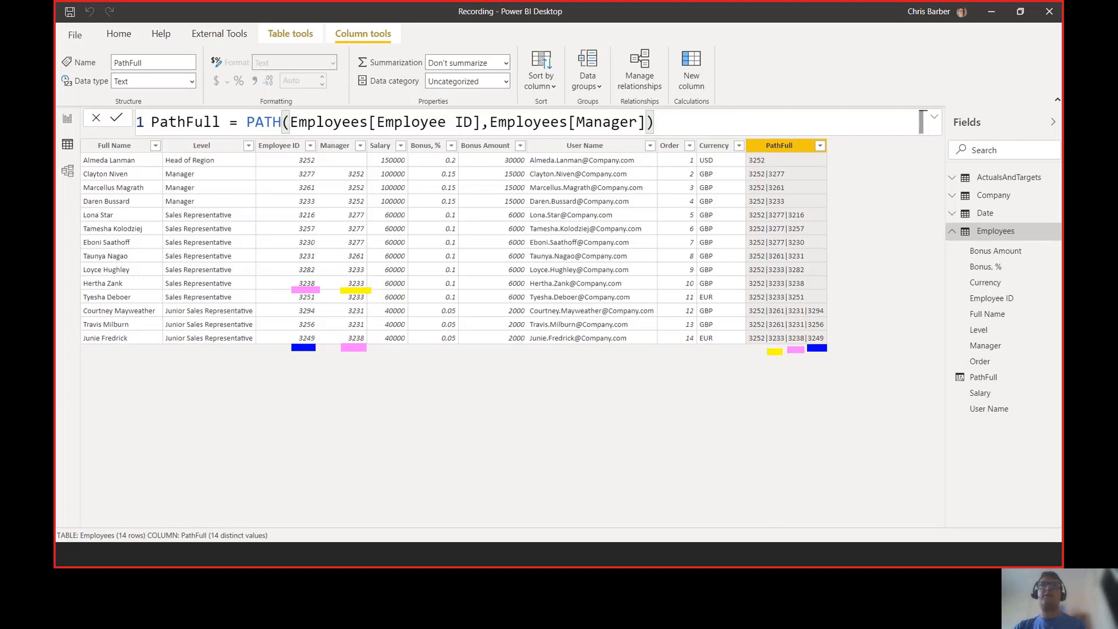
left_click_drag(289, 211, 320, 211)
key("r")
left_click_drag(342, 209, 366, 209)
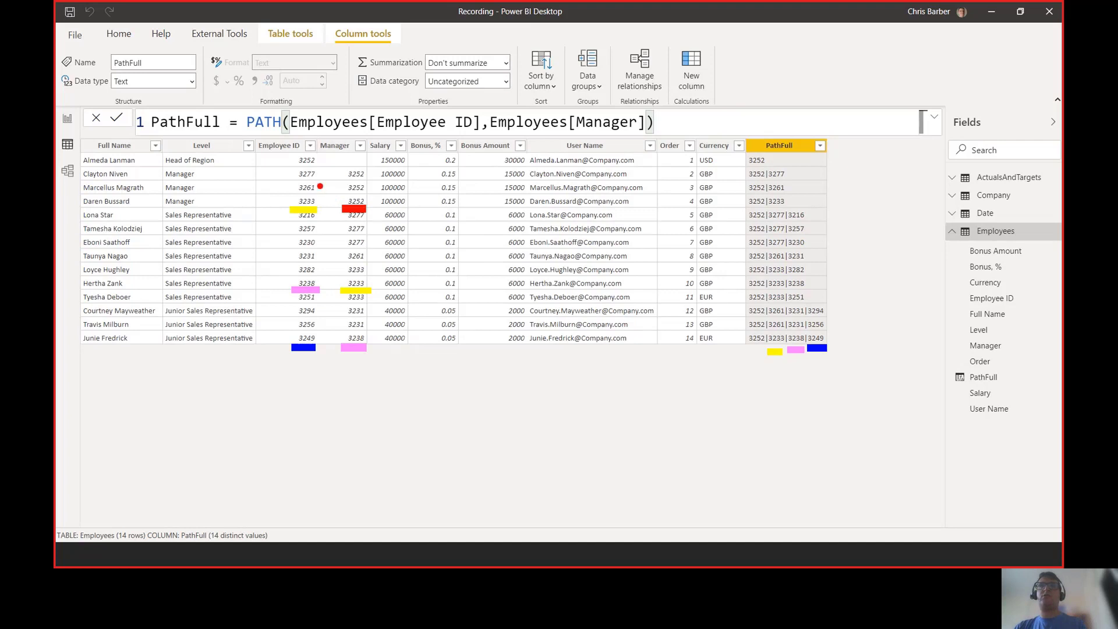
left_click_drag(290, 168, 317, 167)
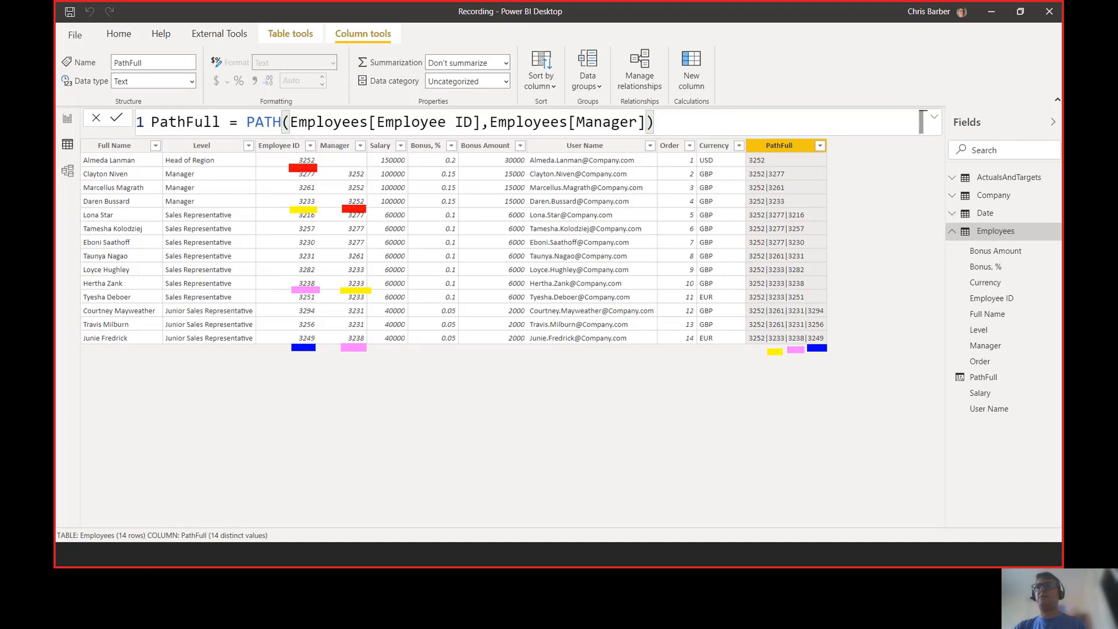
left_click_drag(745, 350, 765, 350)
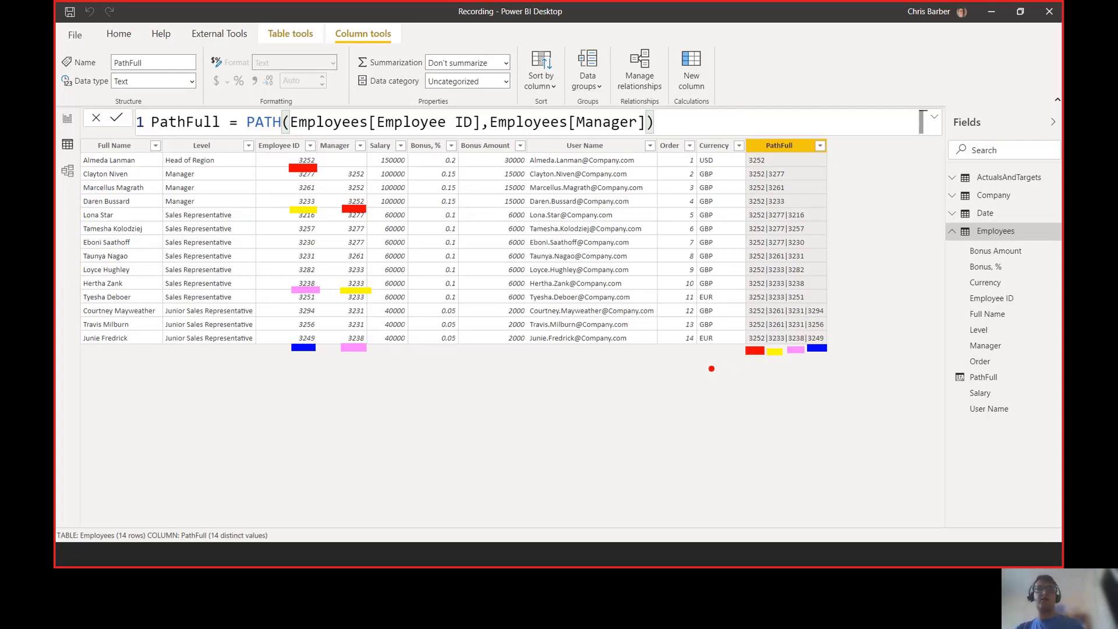
key("Escape")
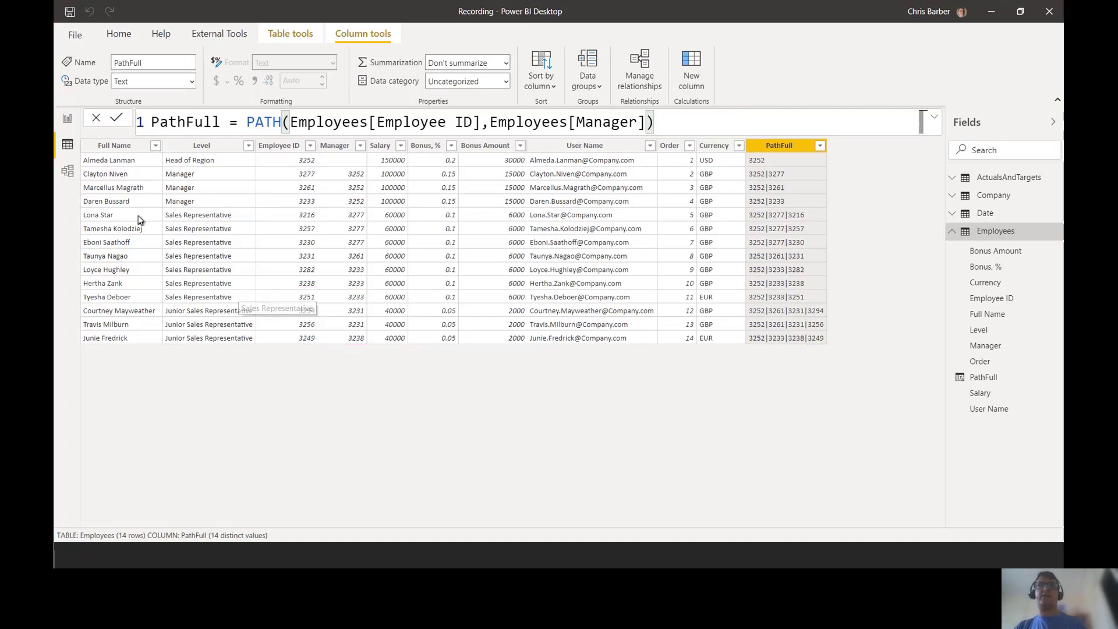
Step: Highlight head of region 3252 as the leading ID in every PathFull value, then return to DAX Studio
key("ctrl+2")
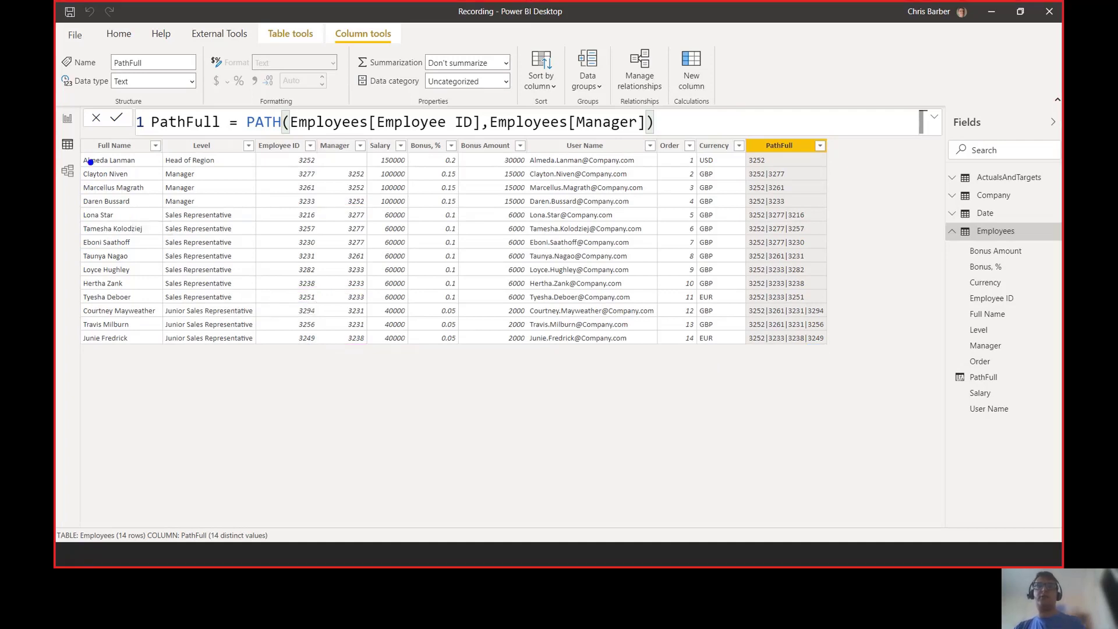
left_click_drag(78, 152, 333, 169)
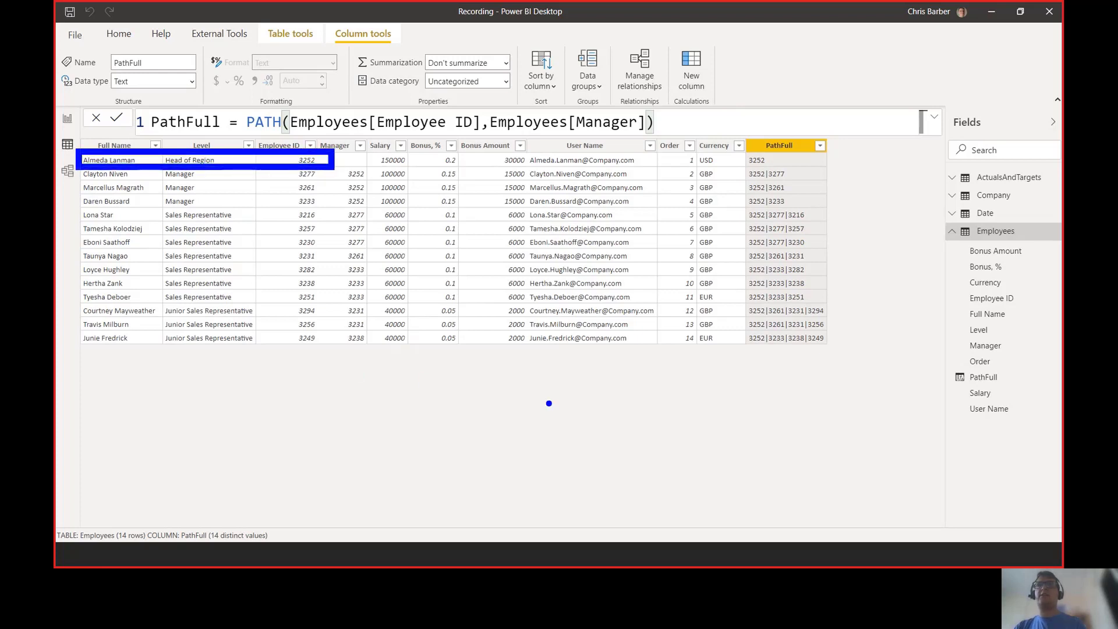
left_click_drag(738, 146, 777, 352)
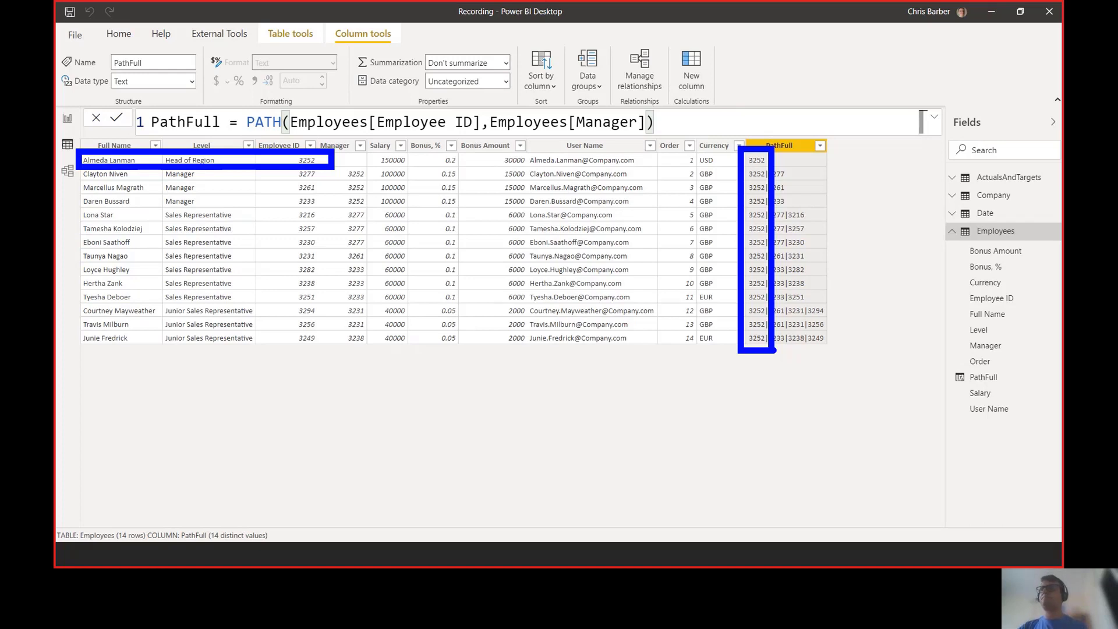
key("Escape")
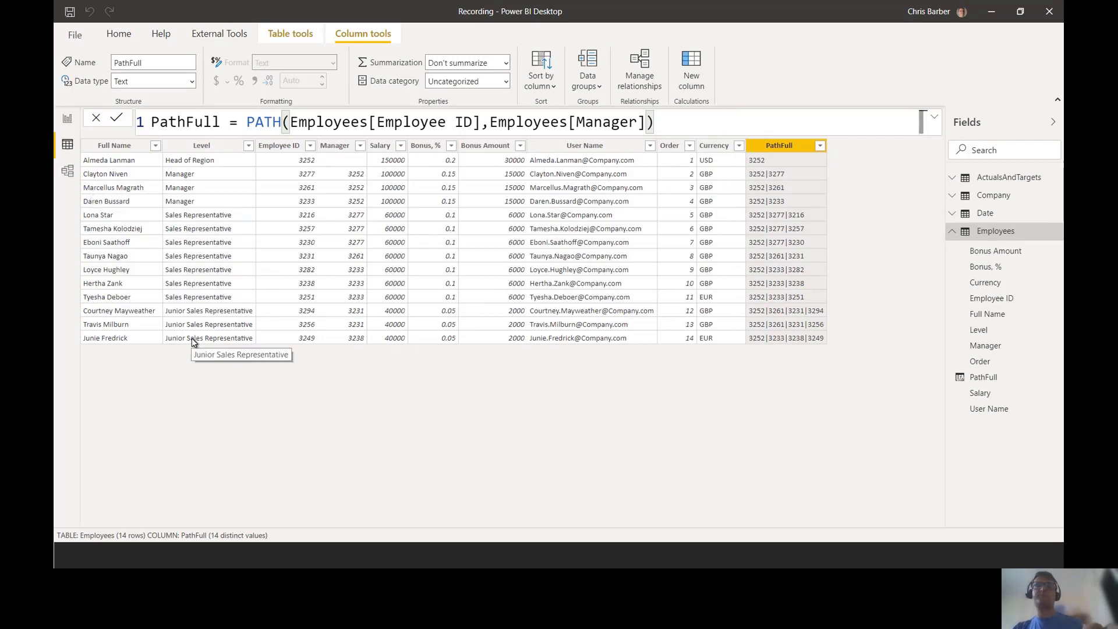
key("alt+Tab")
key("alt+Tab")
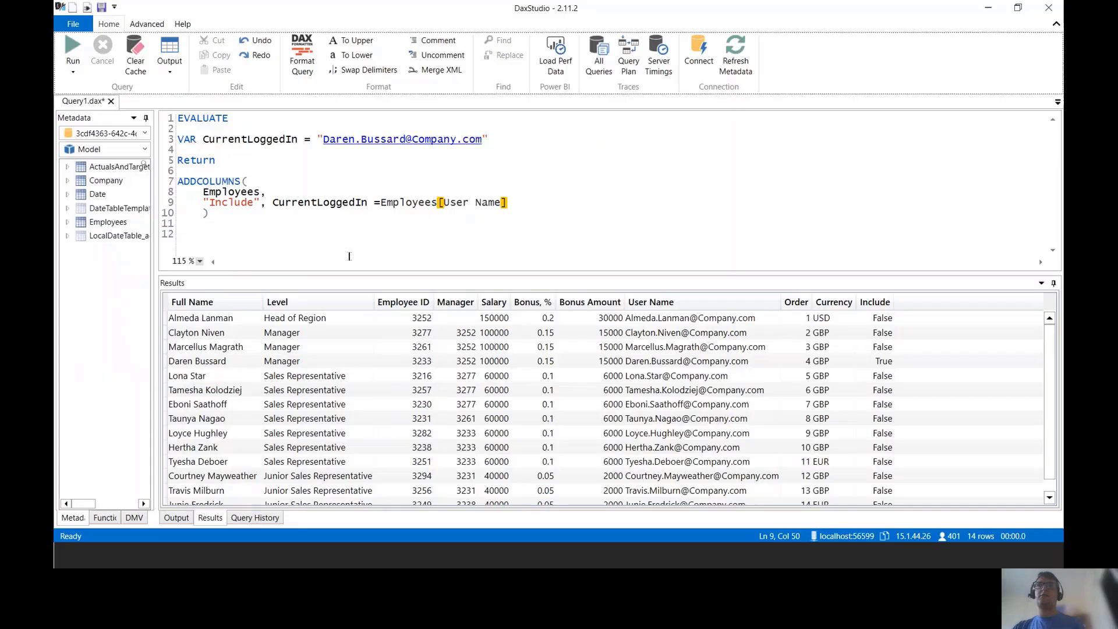
Step: Expand the Employees table's columns and push the e-mail string down to line 7
left_click(67, 223)
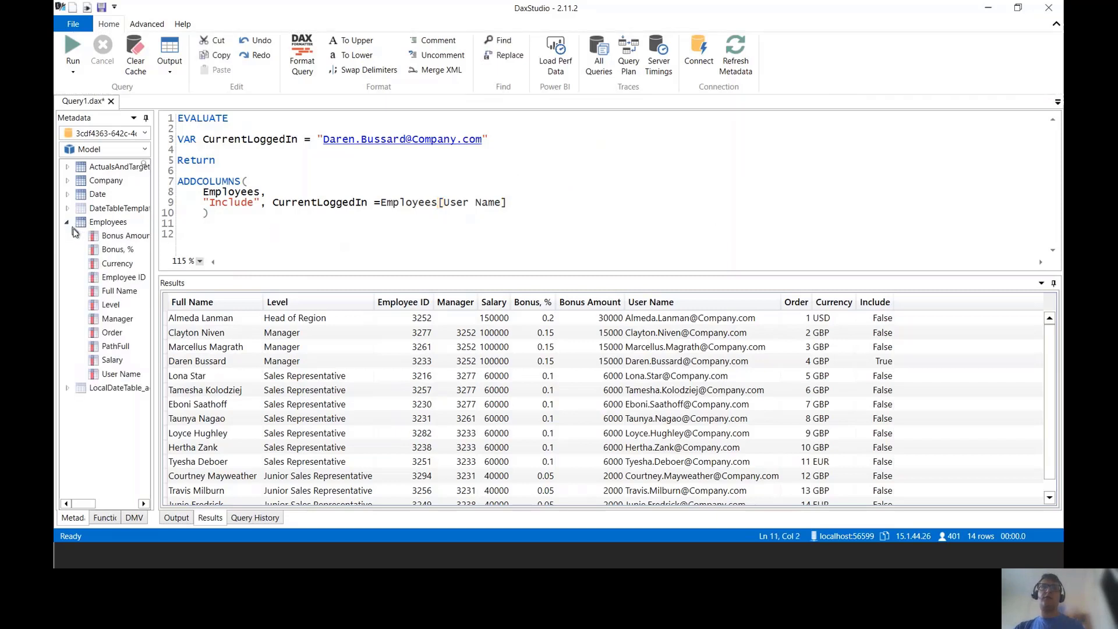
key("ctrl+2")
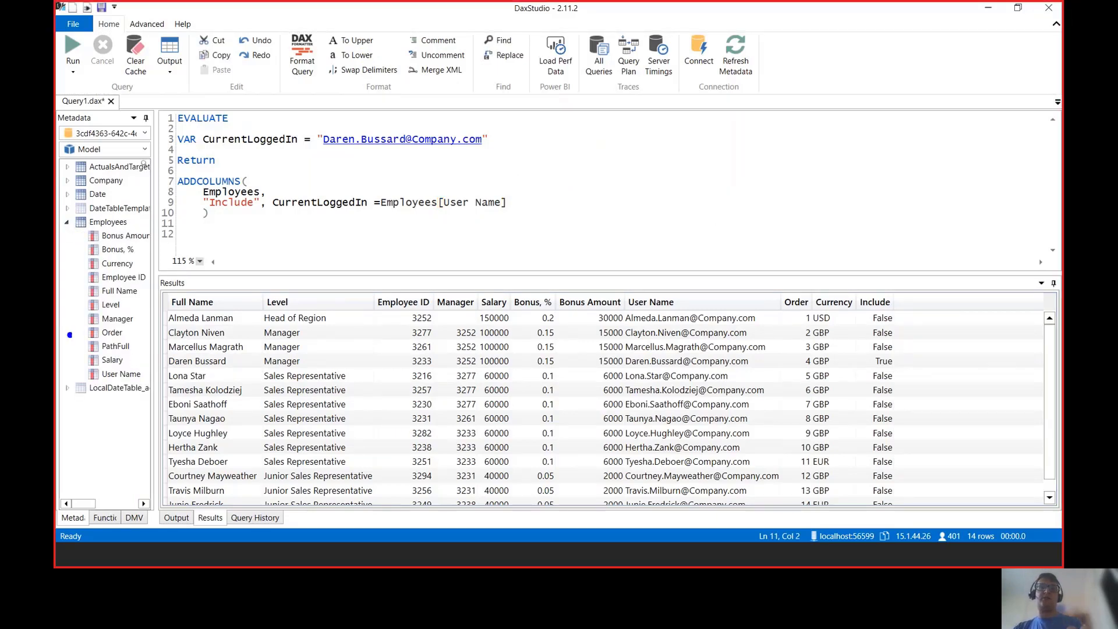
left_click_drag(70, 327, 156, 364)
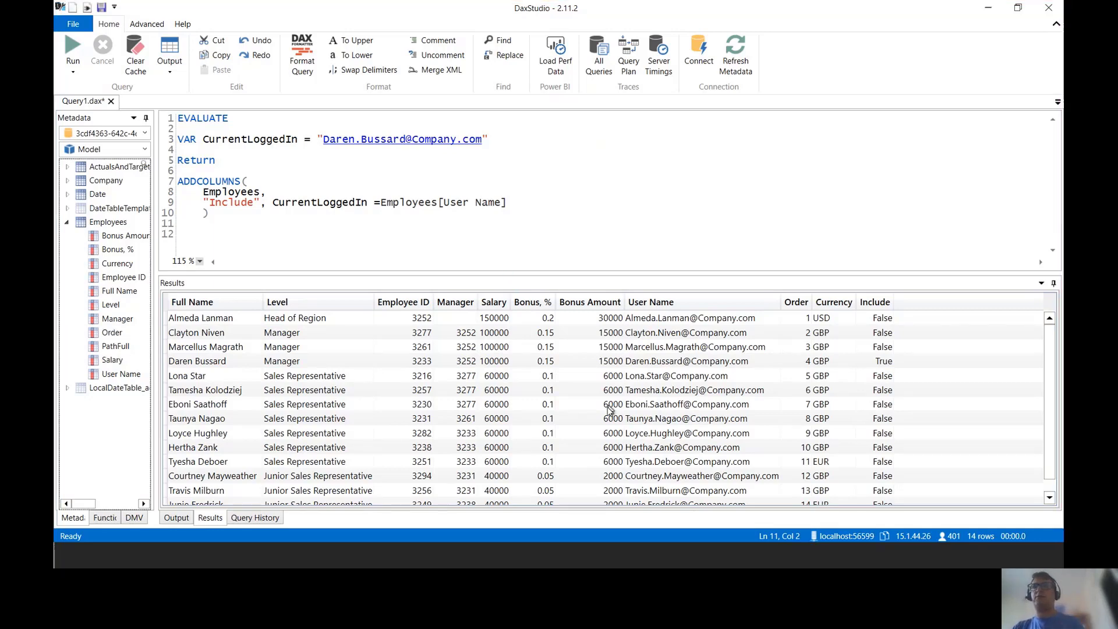
left_click(317, 139)
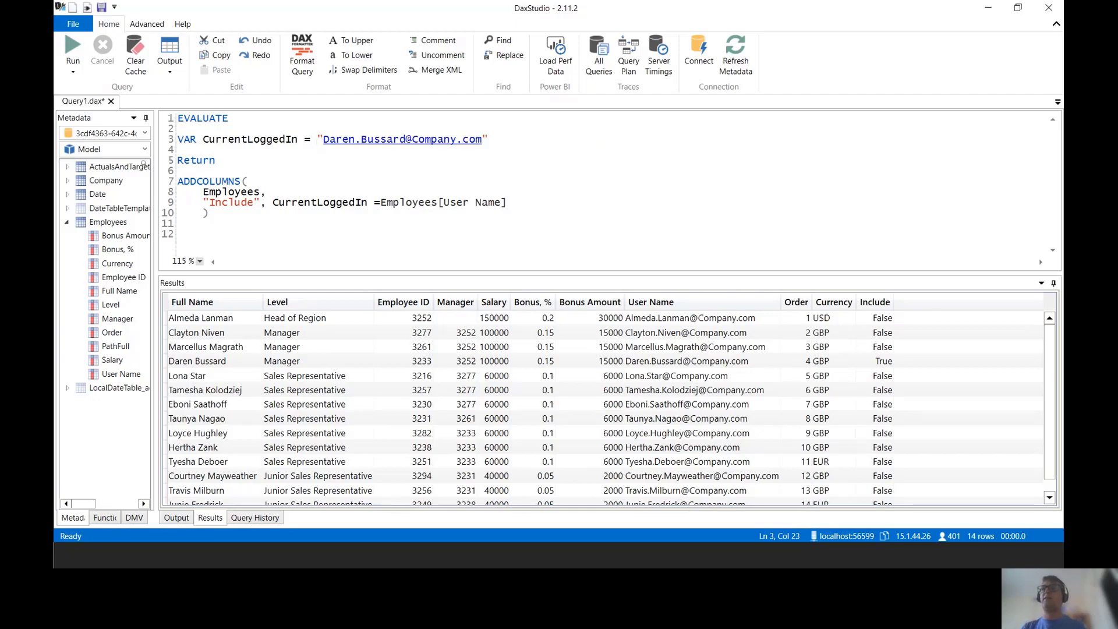
key("Return")
key("Return")
key("Return")
key("Return")
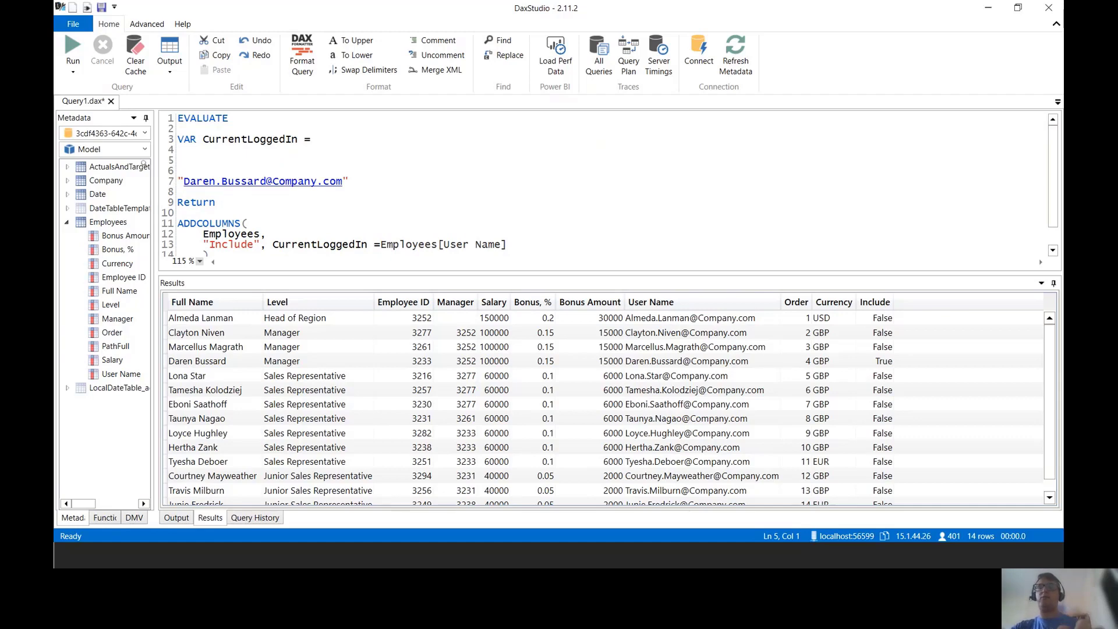
Step: Start CurrentLoggedIn as LOOKUPVALUE( with Employees[Employee ID] as the result column
type("OOKUP")
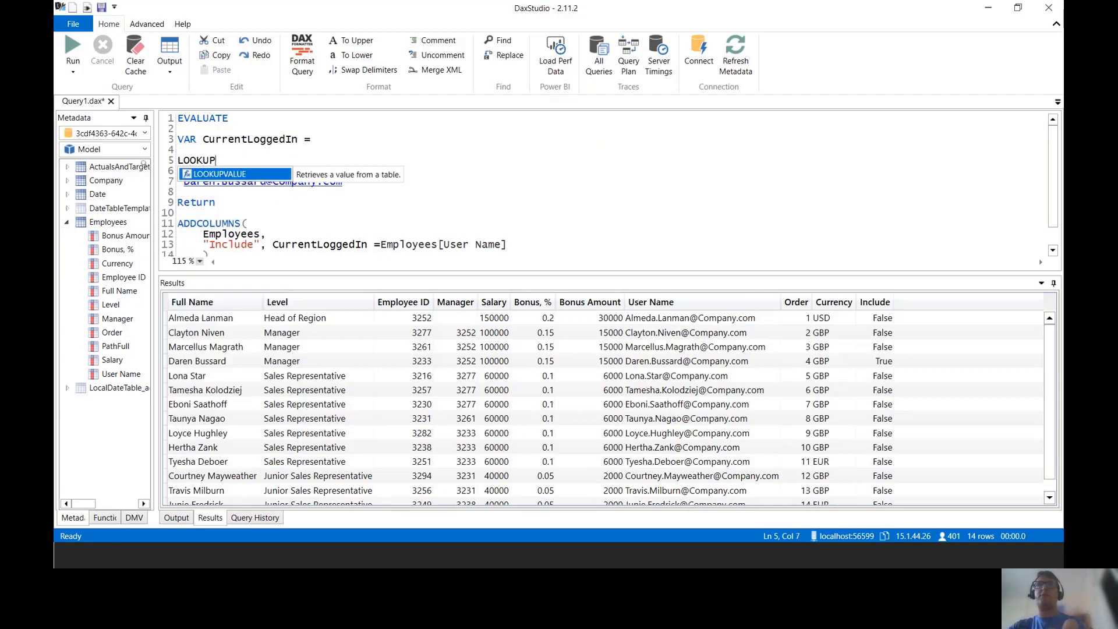
type("VALUE")
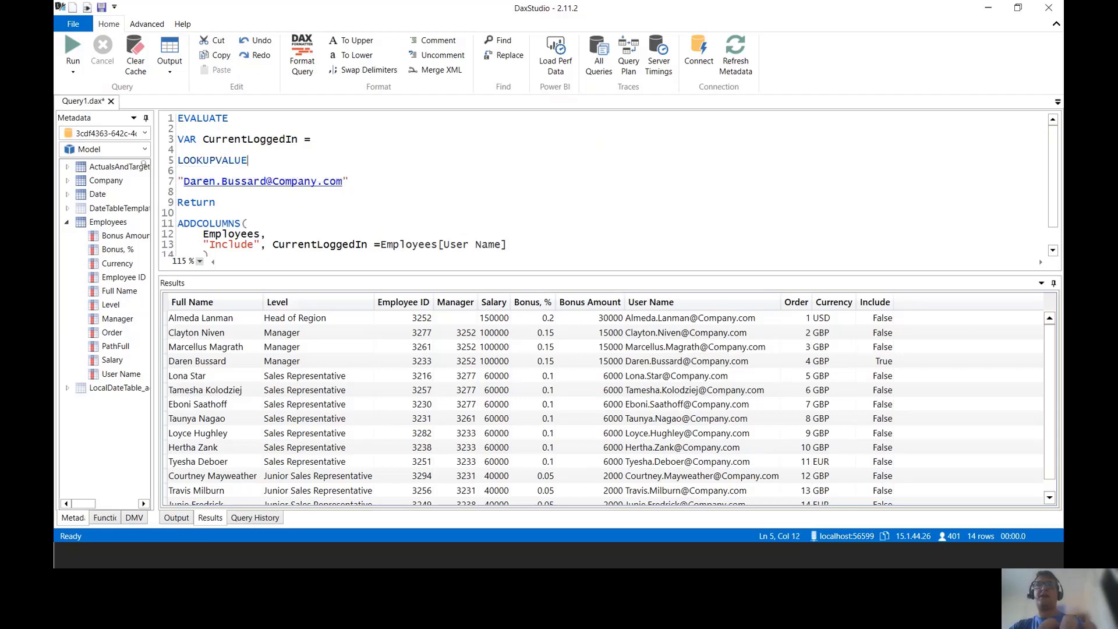
type(" (")
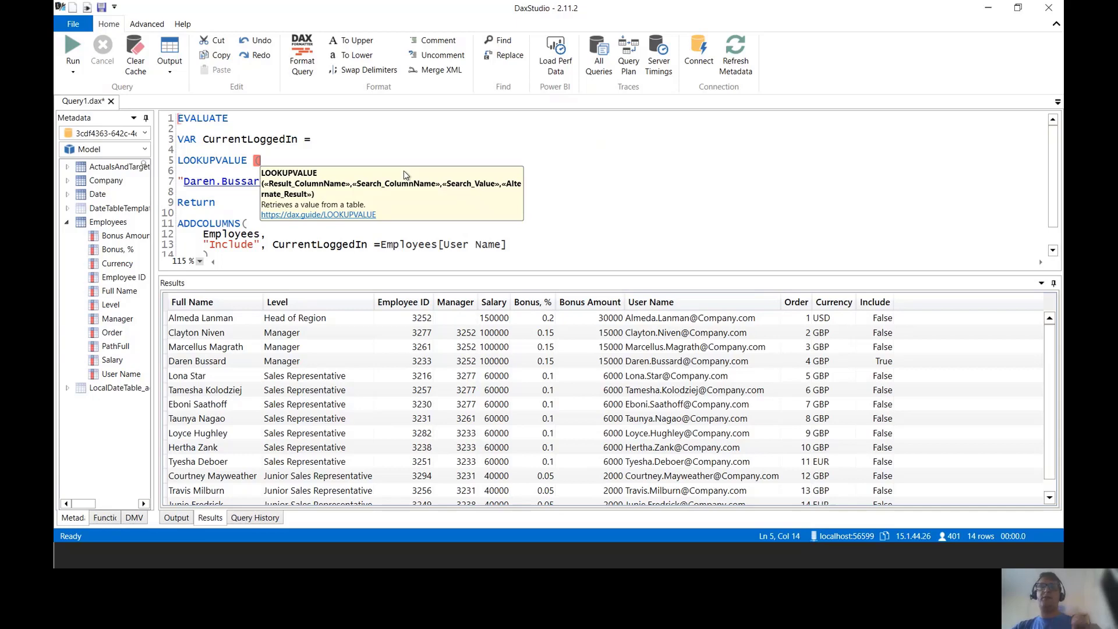
key("ctrl+2")
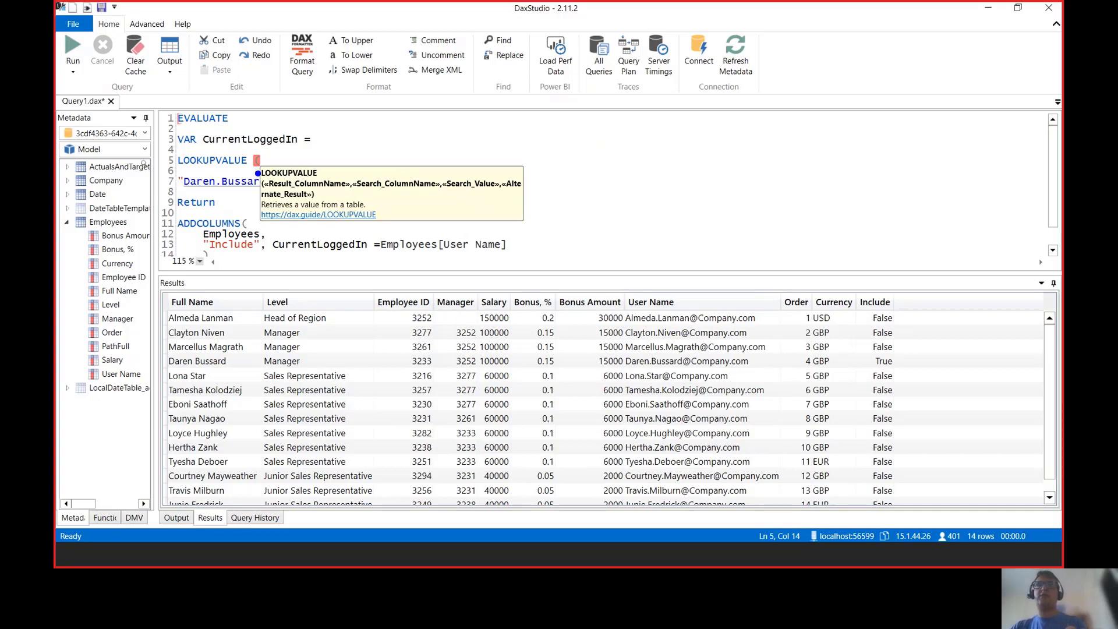
left_click_drag(255, 171, 347, 199)
key("Escape")
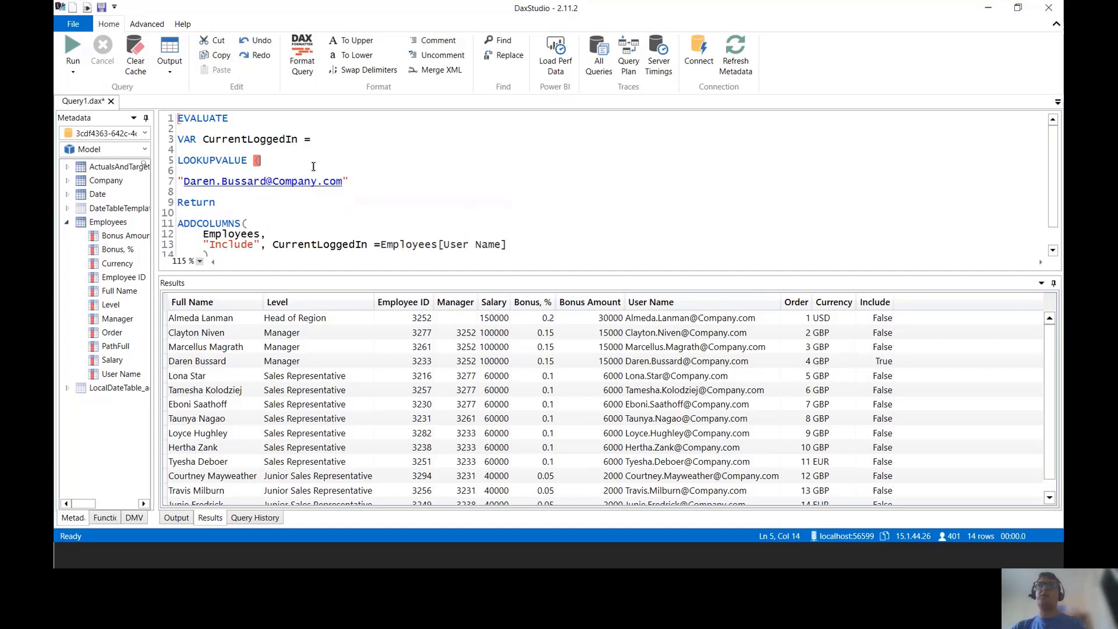
type("e")
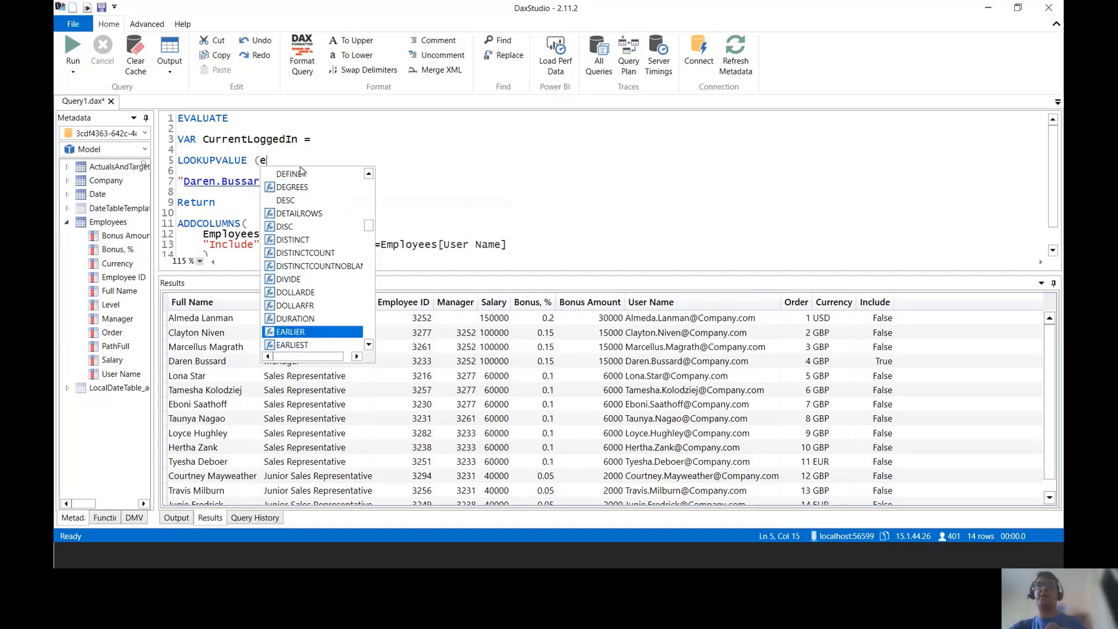
key("BackSpace")
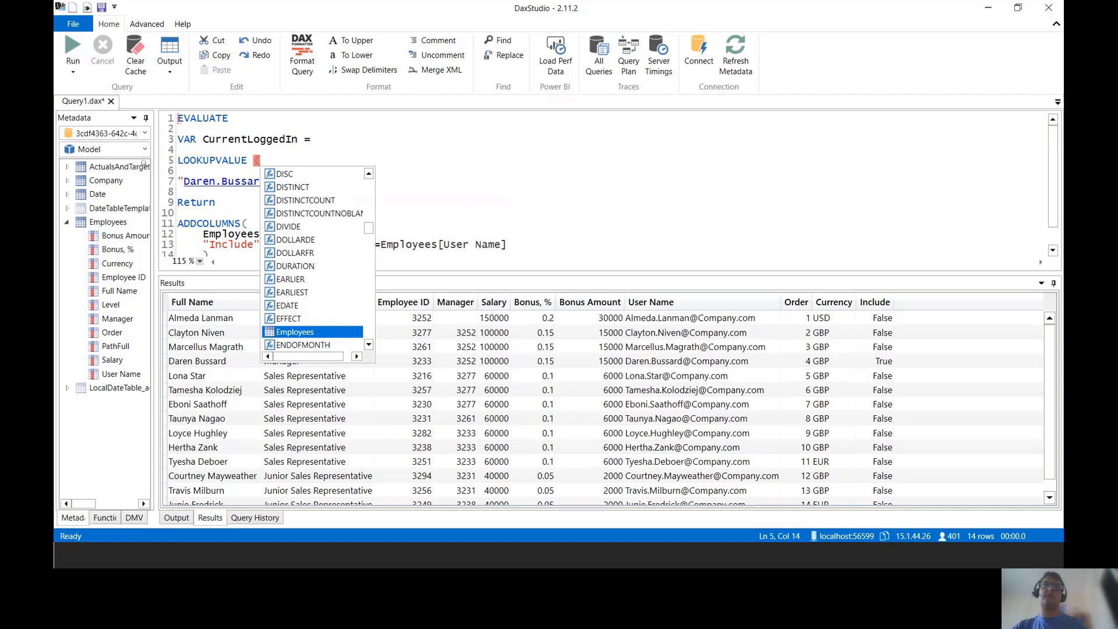
left_click_drag(131, 279, 344, 169)
type(",")
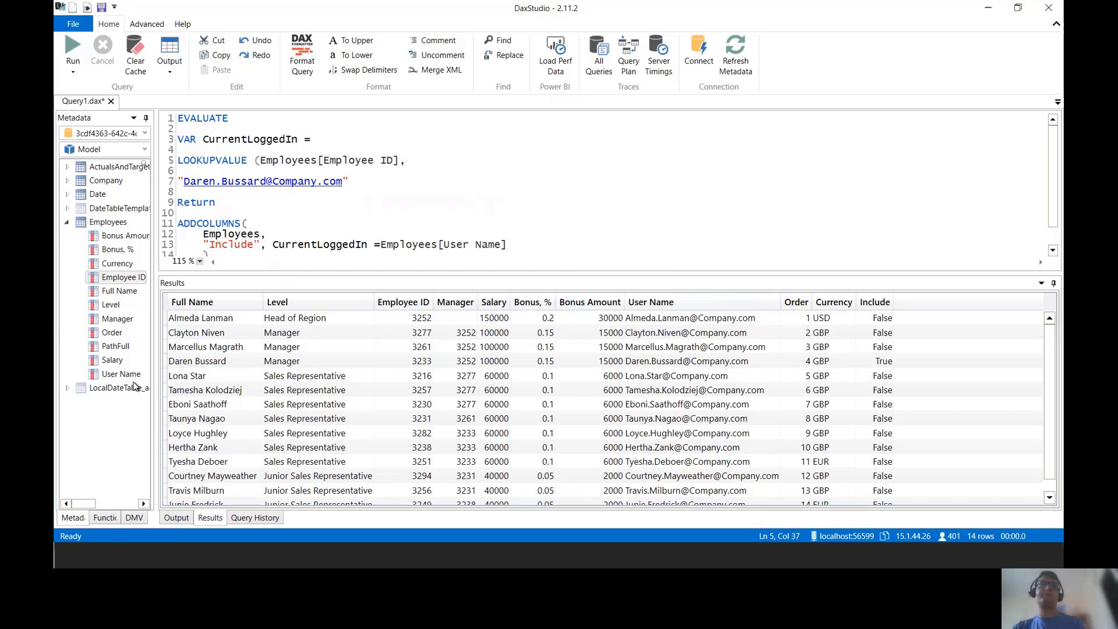
Step: Match Employees[User Name] to the e-mail, close LOOKUPVALUE, and delete Include's User Name comparison
left_click_drag(133, 386, 519, 139)
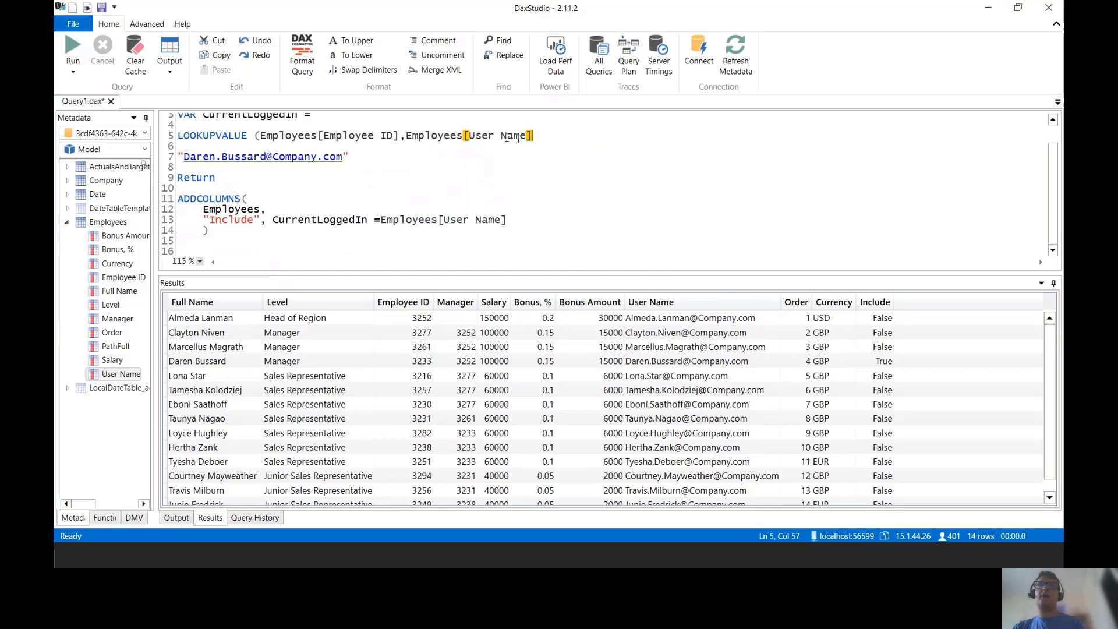
type(",")
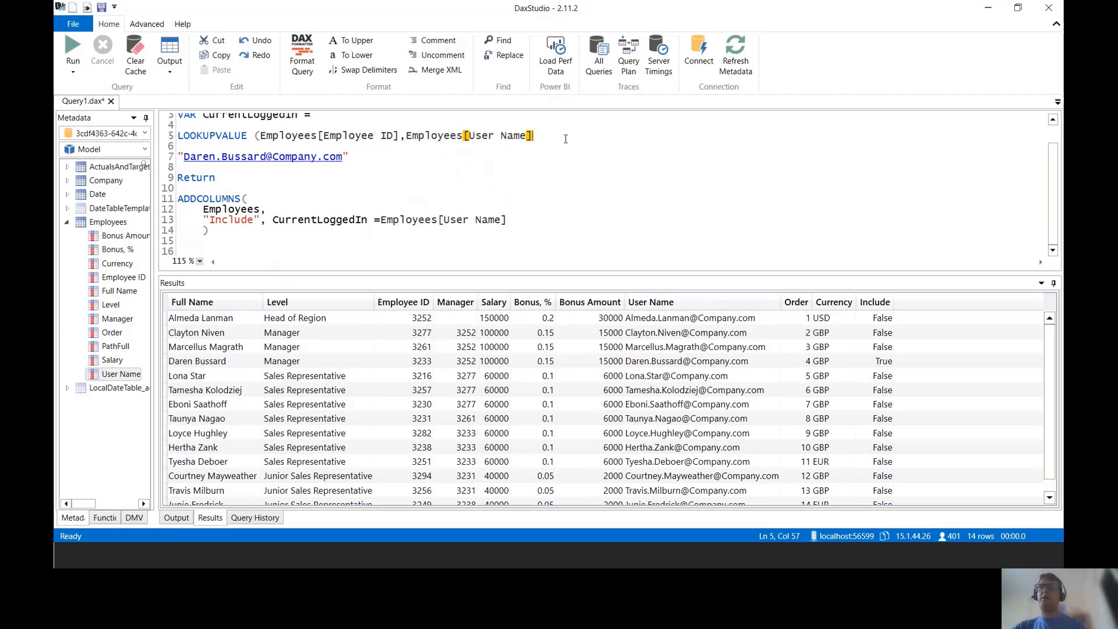
key("Delete")
key("Delete")
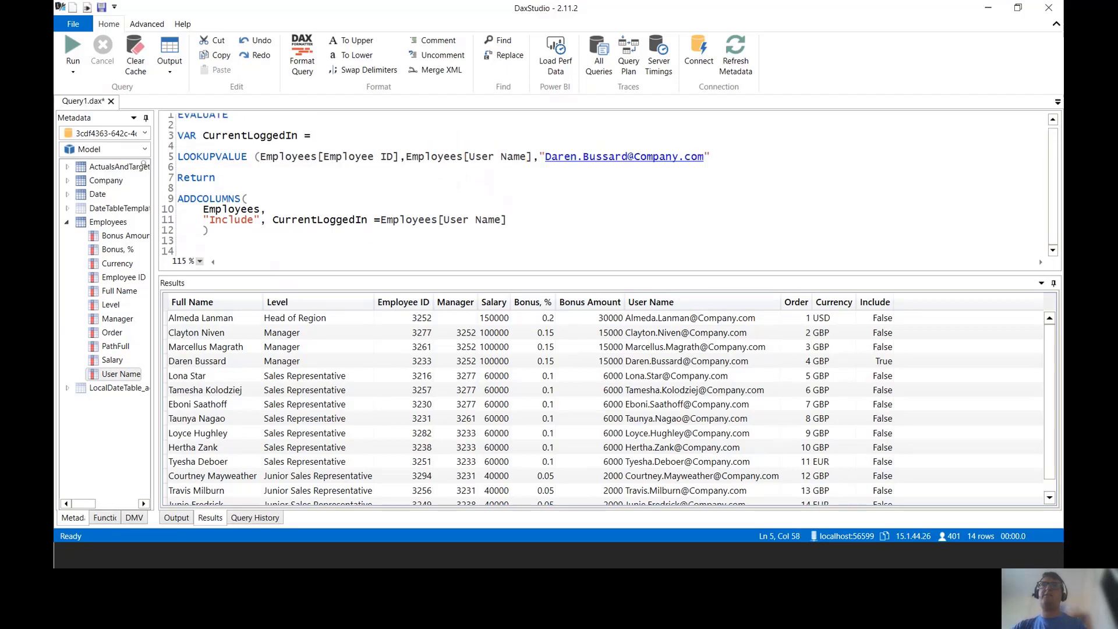
left_click(179, 168)
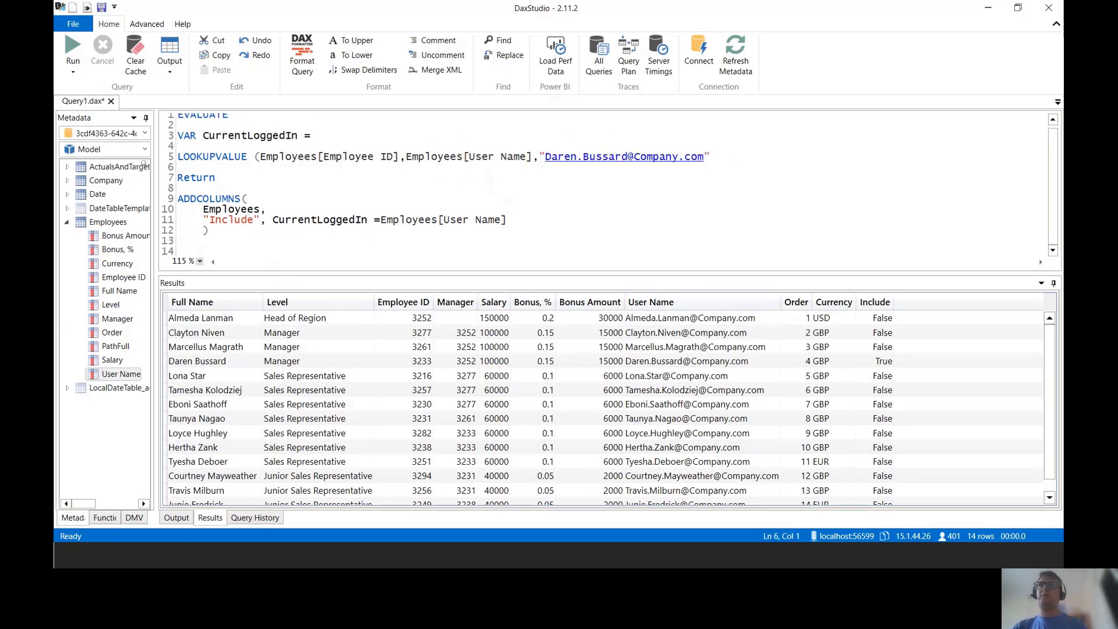
left_click(737, 161)
type(")")
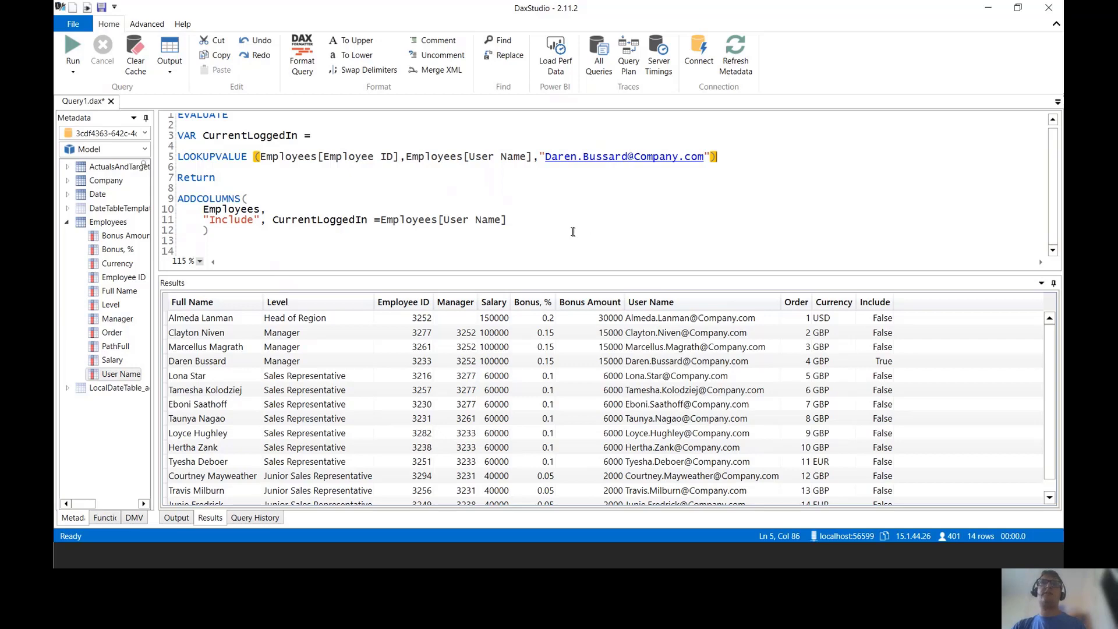
left_click_drag(375, 220, 509, 219)
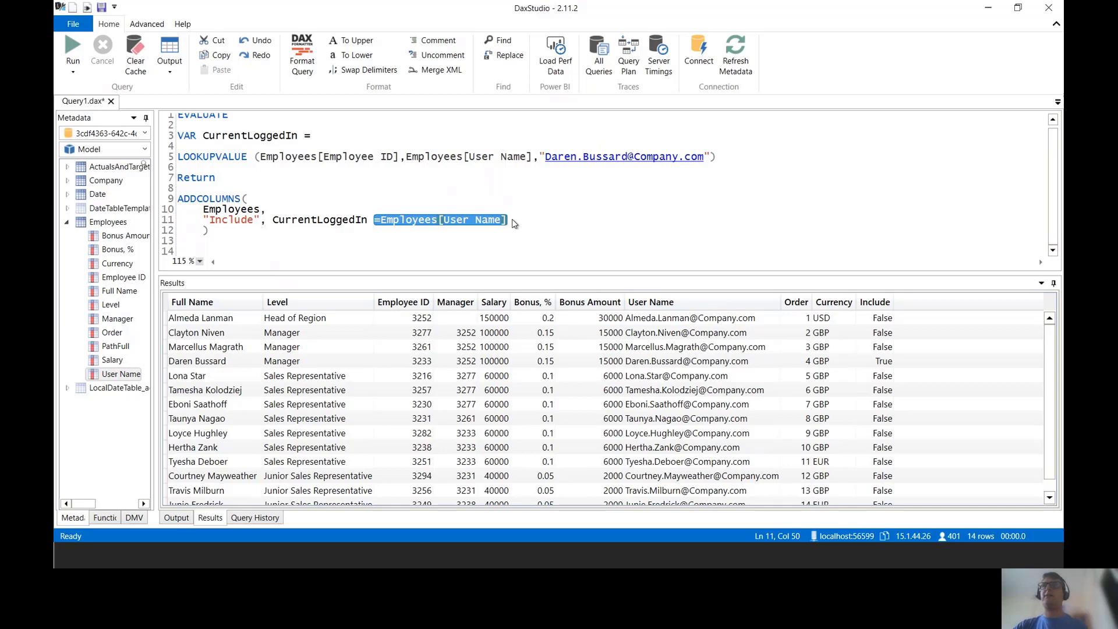
key("Delete")
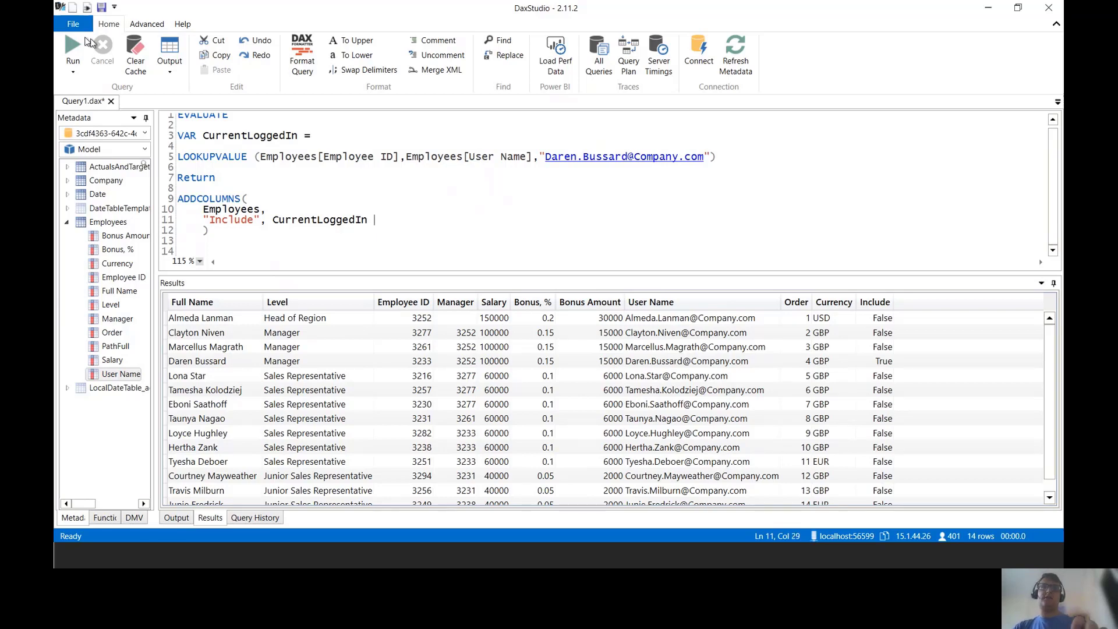
Step: Rerun the query so Include picks up the LOOKUPVALUE result
key("ctrl+2")
left_click_drag(94, 28, 55, 78)
key("Escape")
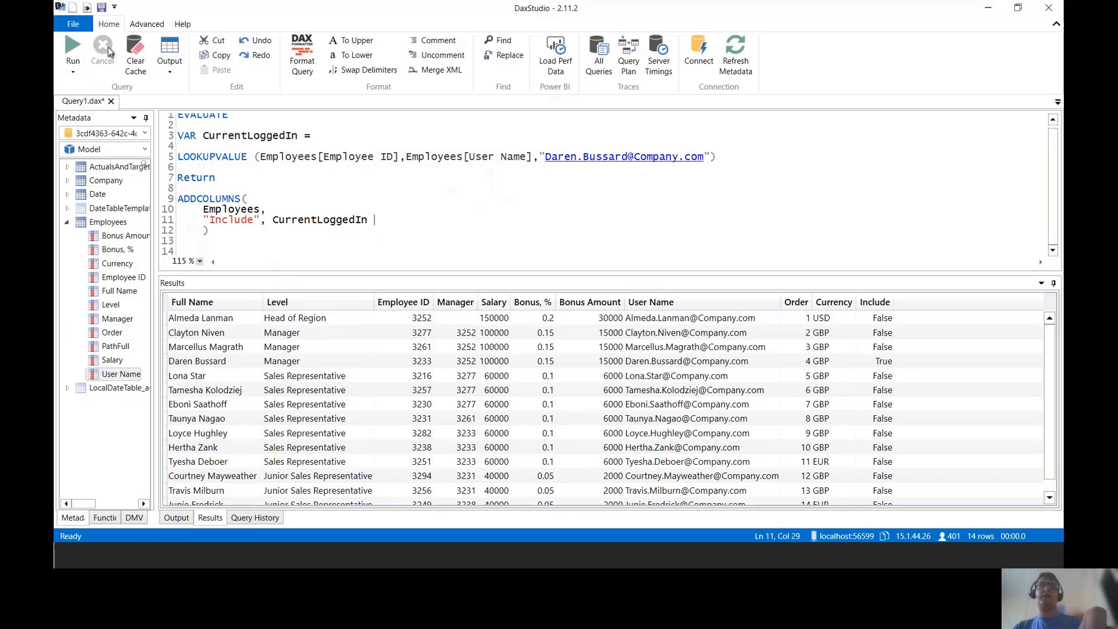
left_click(71, 40)
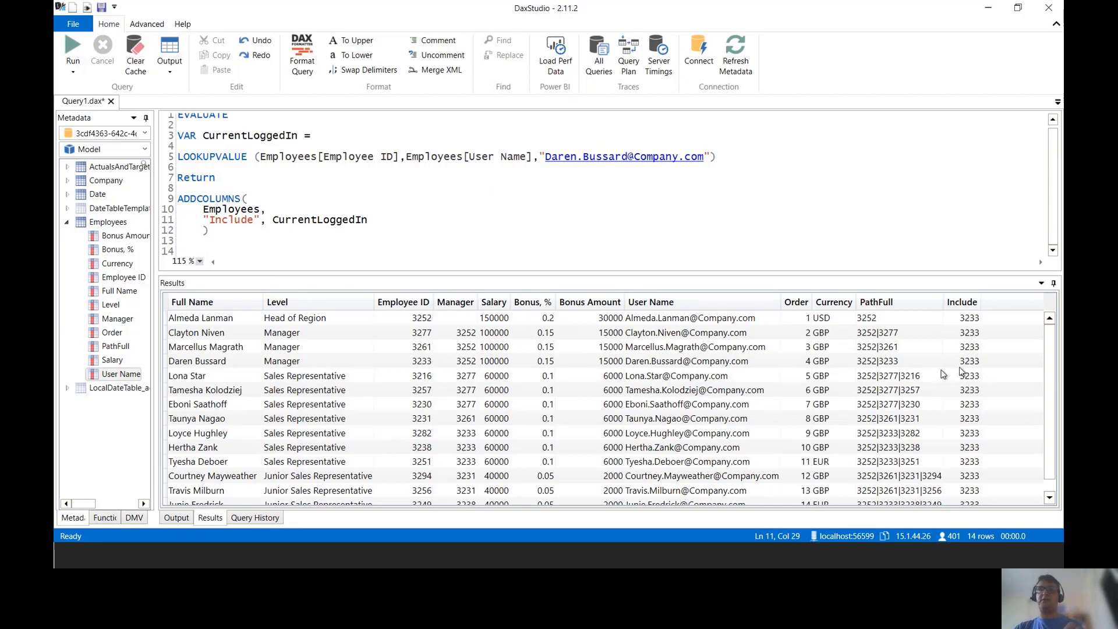
Step: Enlarge the results grid to show all 14 rows returning Employee ID 3233
key("ctrl+2")
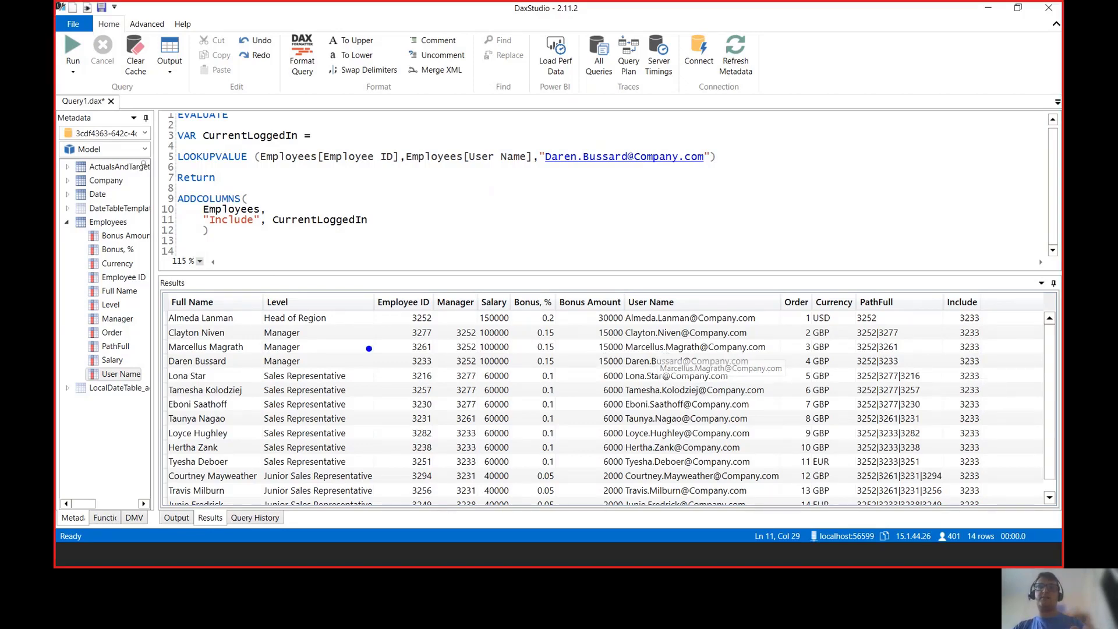
left_click_drag(392, 348, 440, 374)
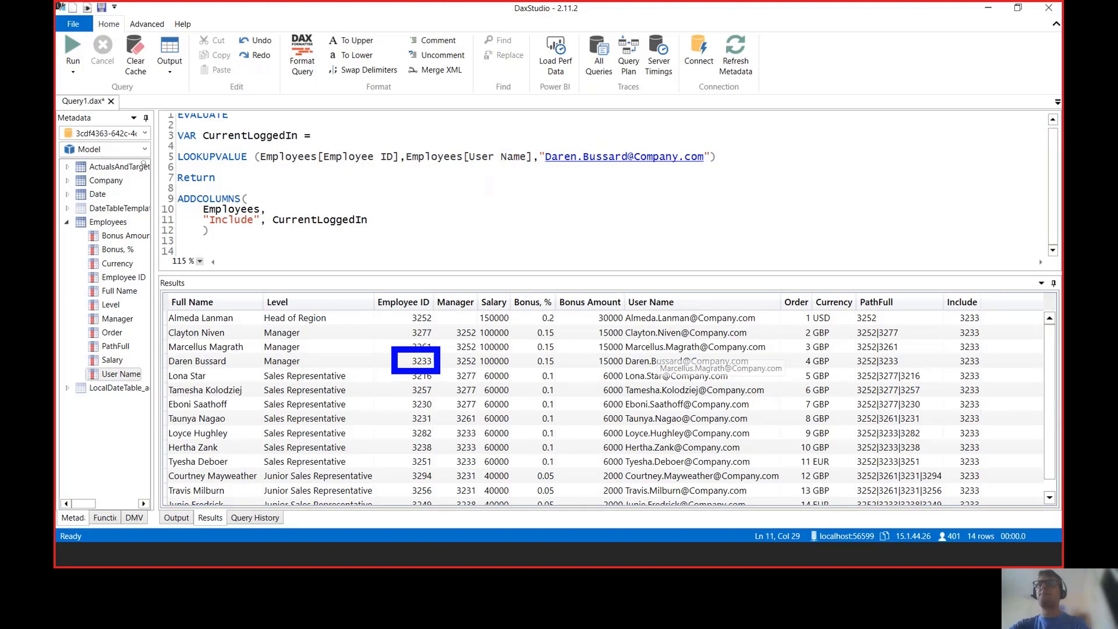
key("Escape")
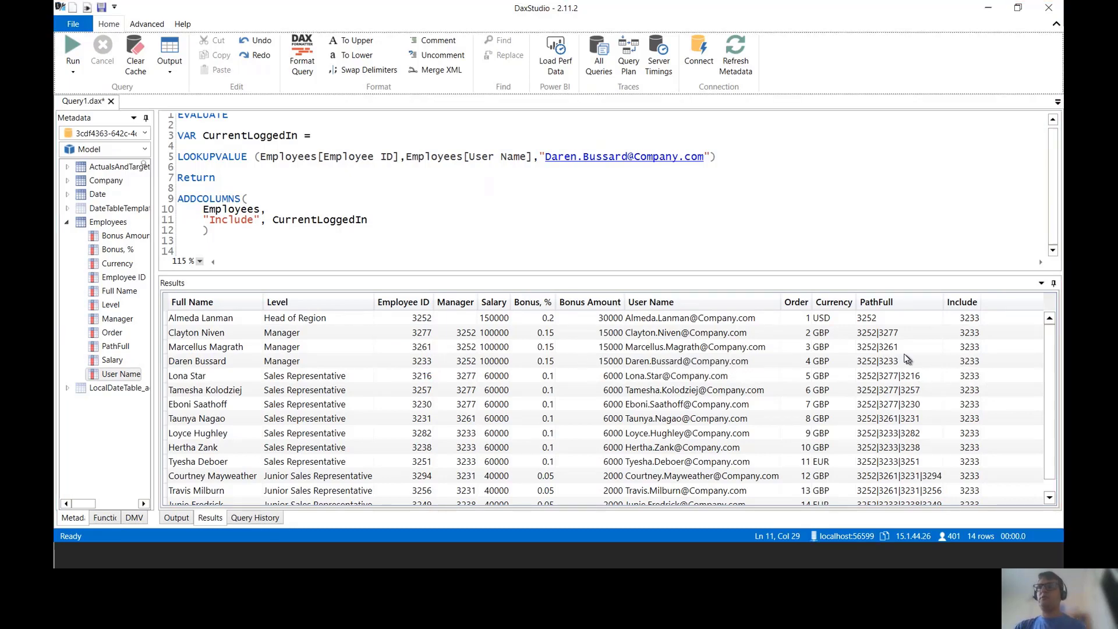
left_click_drag(833, 273, 833, 255)
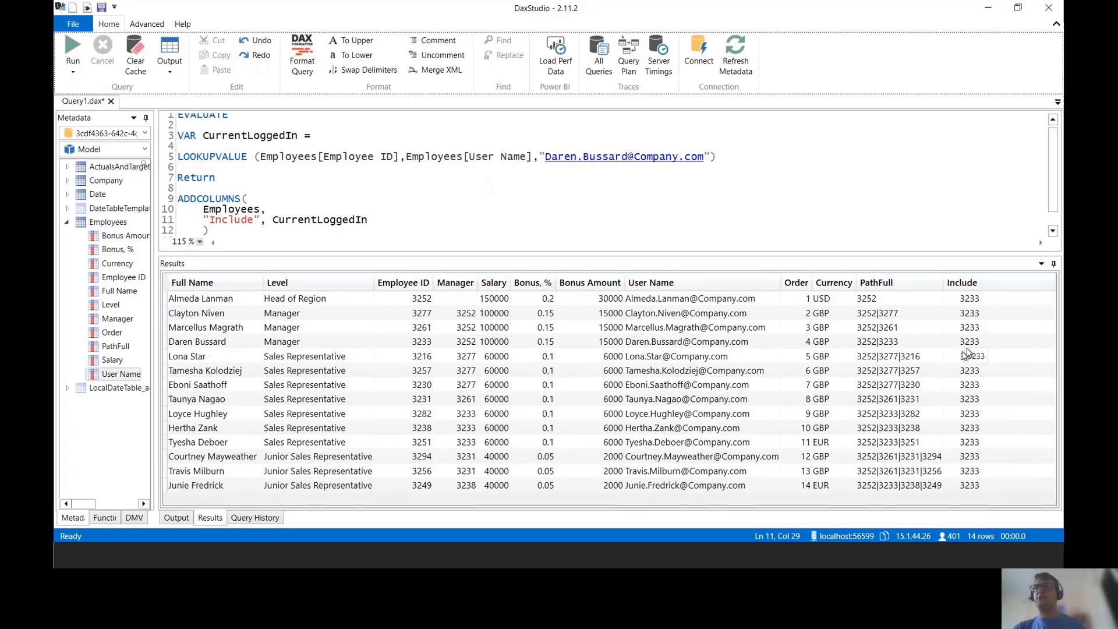
key("ctrl+2")
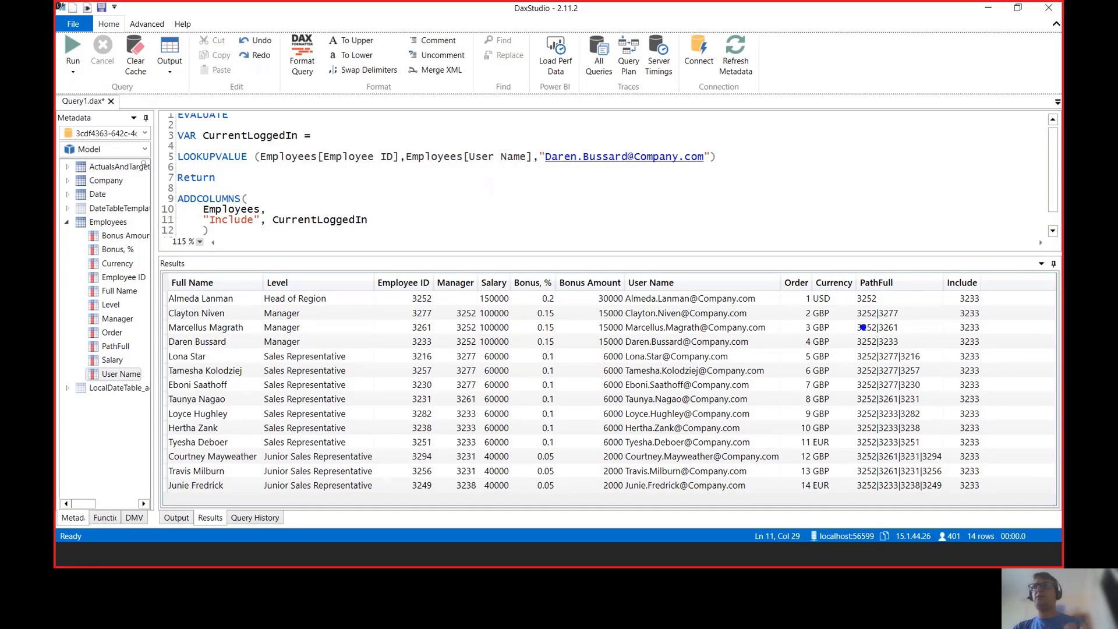
left_click_drag(870, 331, 909, 353)
mouse_move(871, 402)
left_mouse_down()
mouse_move(911, 447)
mouse_move(900, 493)
mouse_move(906, 475)
left_mouse_up()
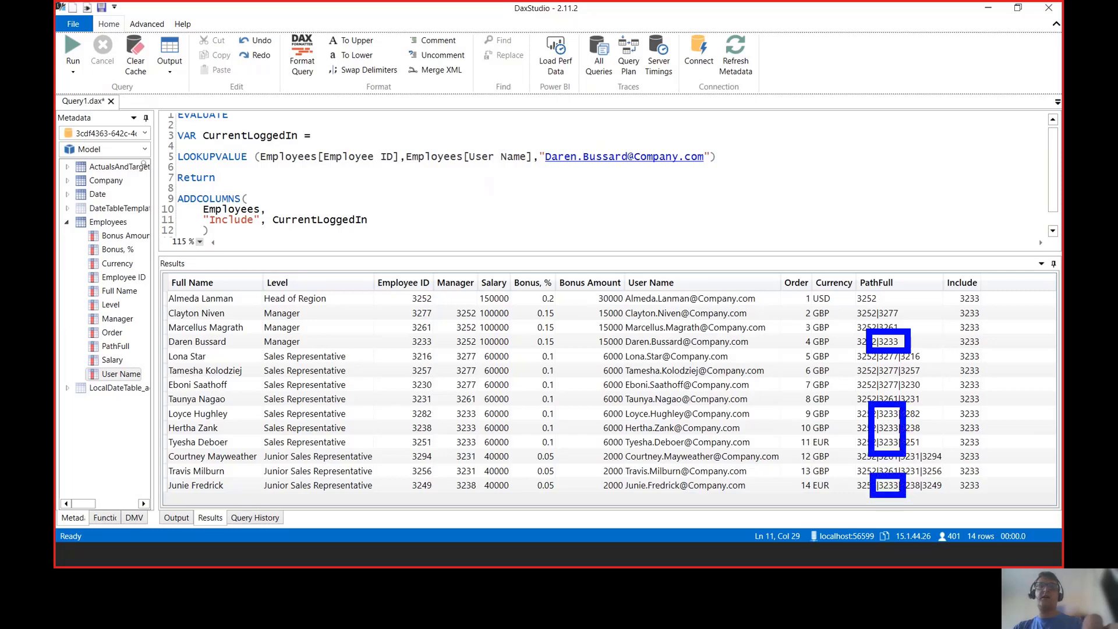
key("Escape")
left_click(283, 218)
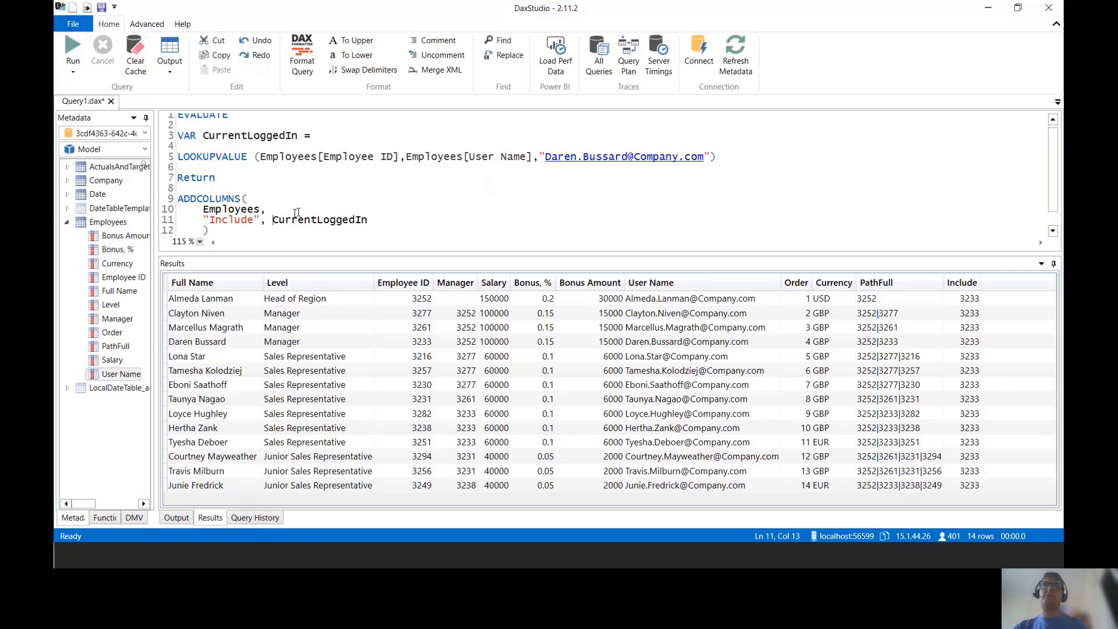
Step: Replace Include's CurrentLoggedIn with PATHCONTAINS( taking Employees[PathFull] as the first argument
key("BackSpace")
key("Delete")
key("Delete")
key("Delete")
key("Delete")
key("Delete")
key("Delete")
key("Delete")
key("Delete")
key("Delete")
key("Delete")
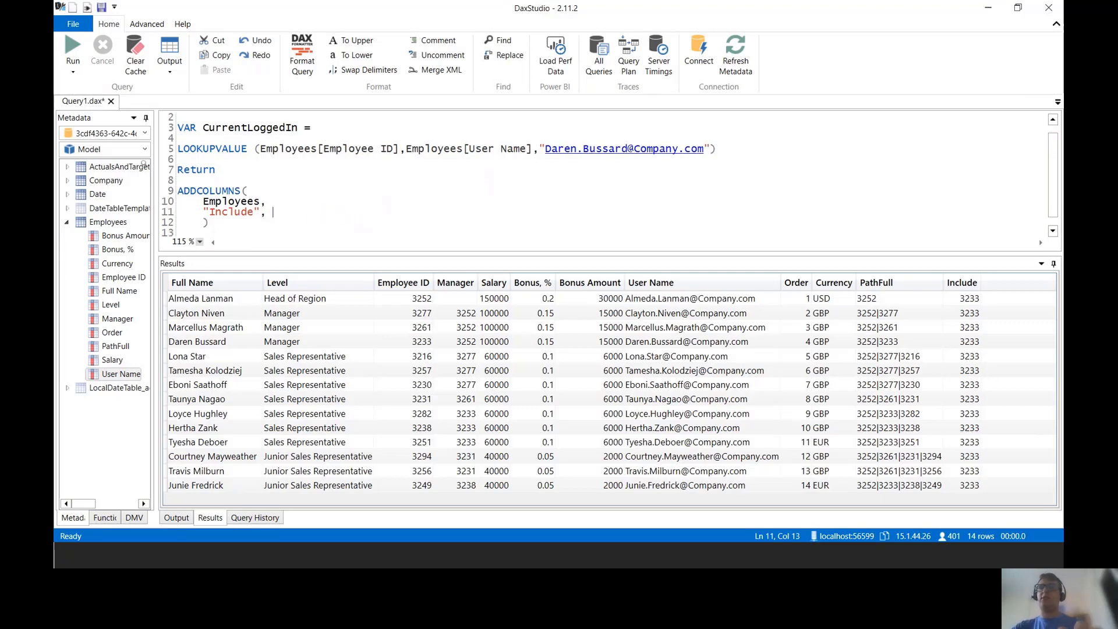
type("PATHCONTAIN")
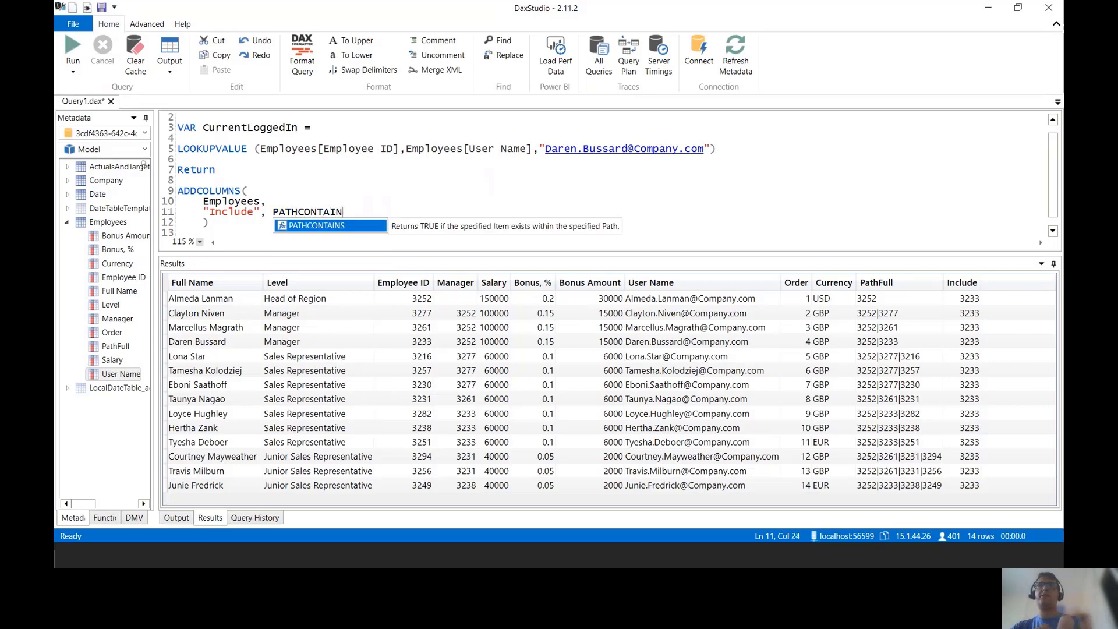
key("Tab")
type("(")
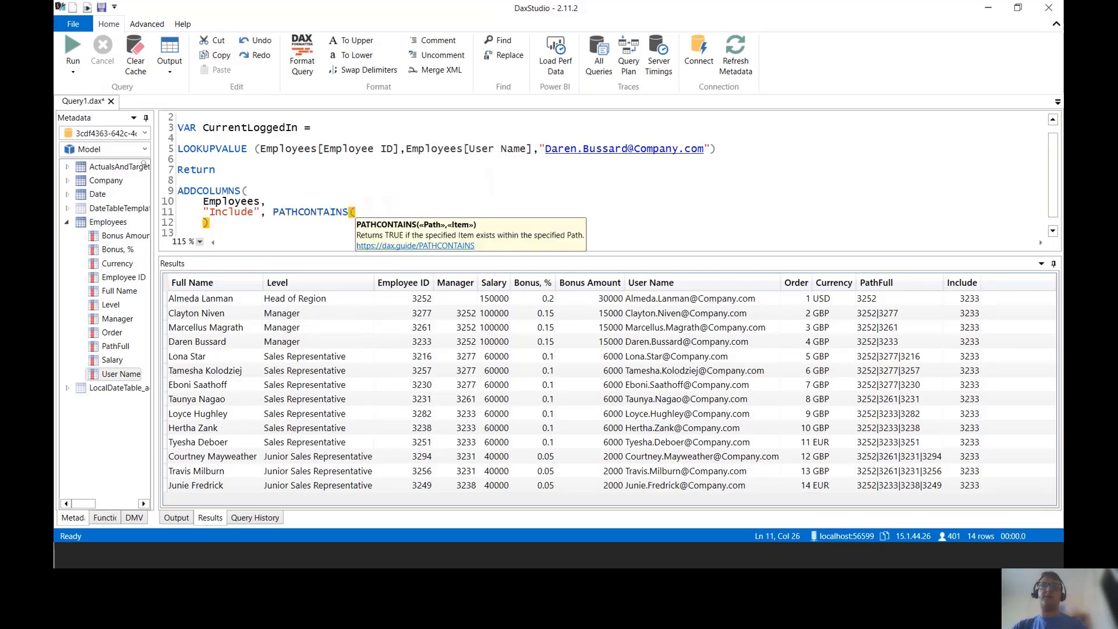
left_click_drag(114, 347, 378, 201)
type(",")
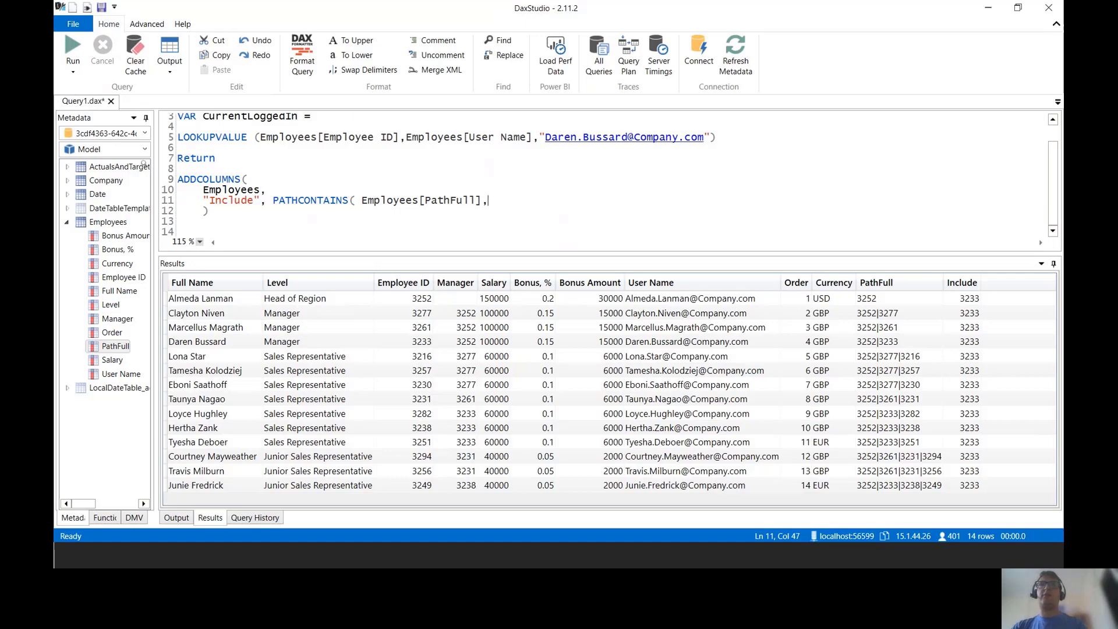
Step: Add CurrentLoggedIn as the second PATHCONTAINS argument, close the bracket, and run the query
scroll(419, 175, "up", 1)
double_click(250, 139)
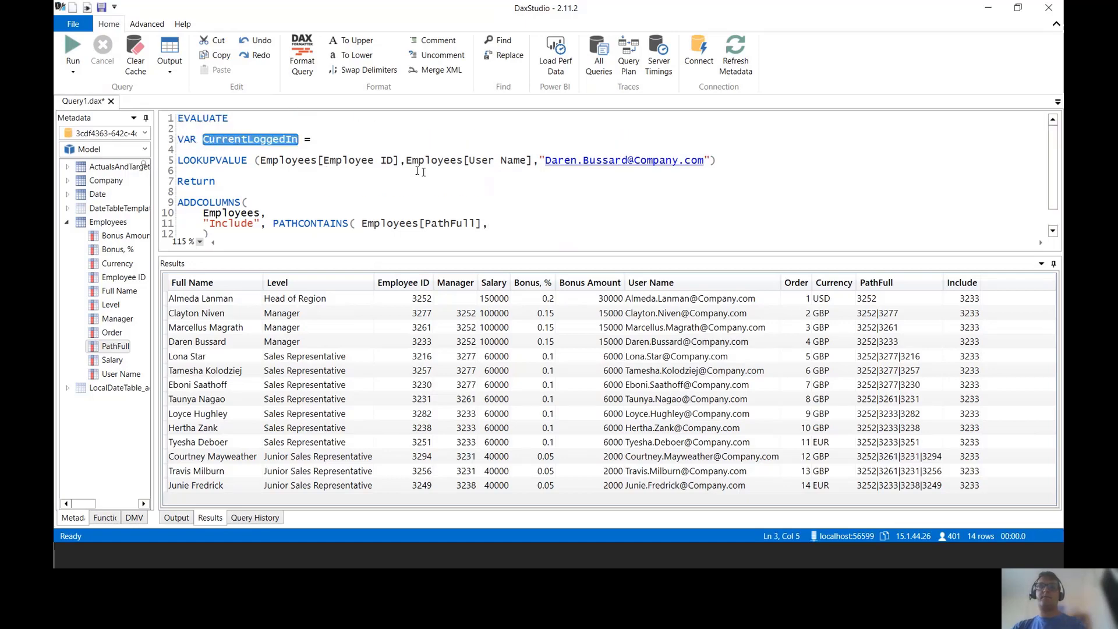
key("ctrl+c")
left_click(489, 224)
key("ctrl+v")
type(")")
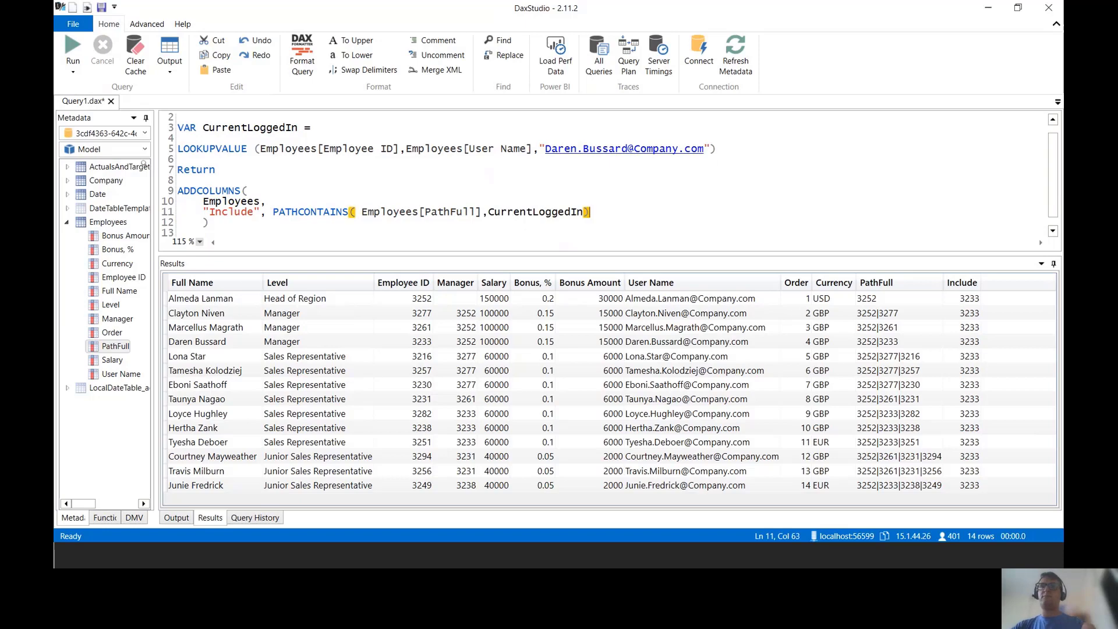
left_click(69, 49)
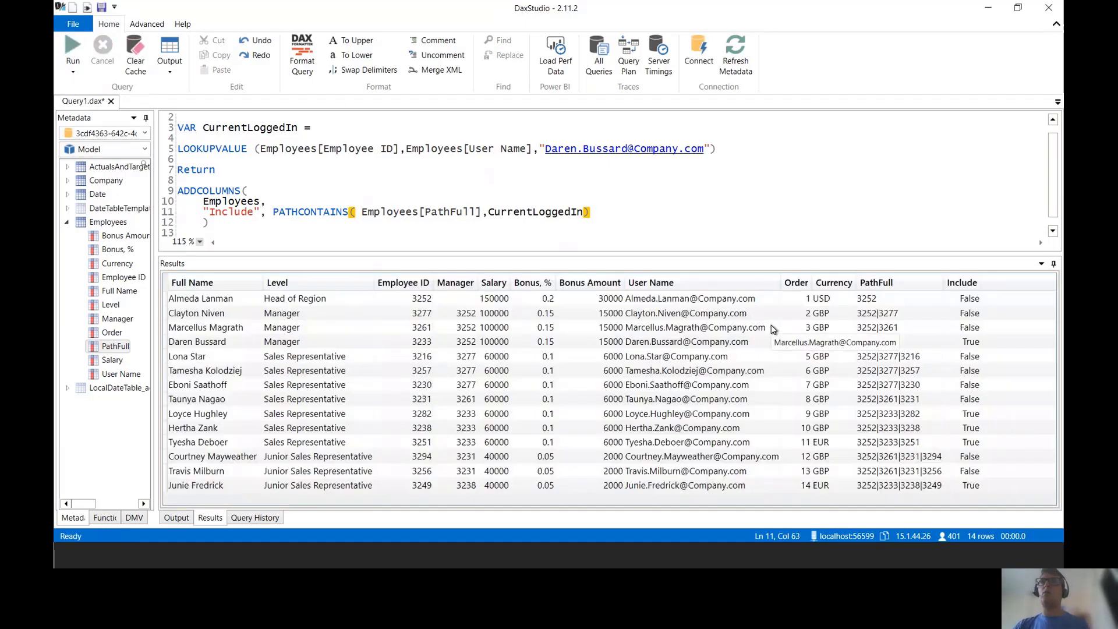
Step: Highlight the manager's row and the four team members' rows where Include is True
key("ctrl+2")
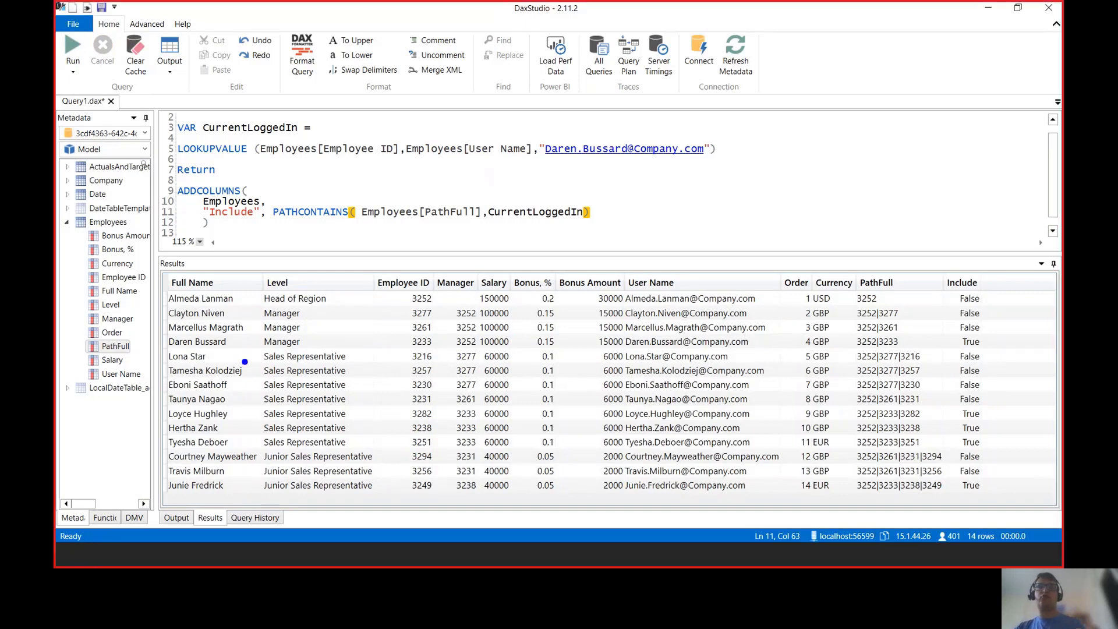
mouse_move(162, 329)
left_mouse_down()
mouse_move(962, 387)
mouse_move(991, 353)
left_mouse_up()
key("Escape")
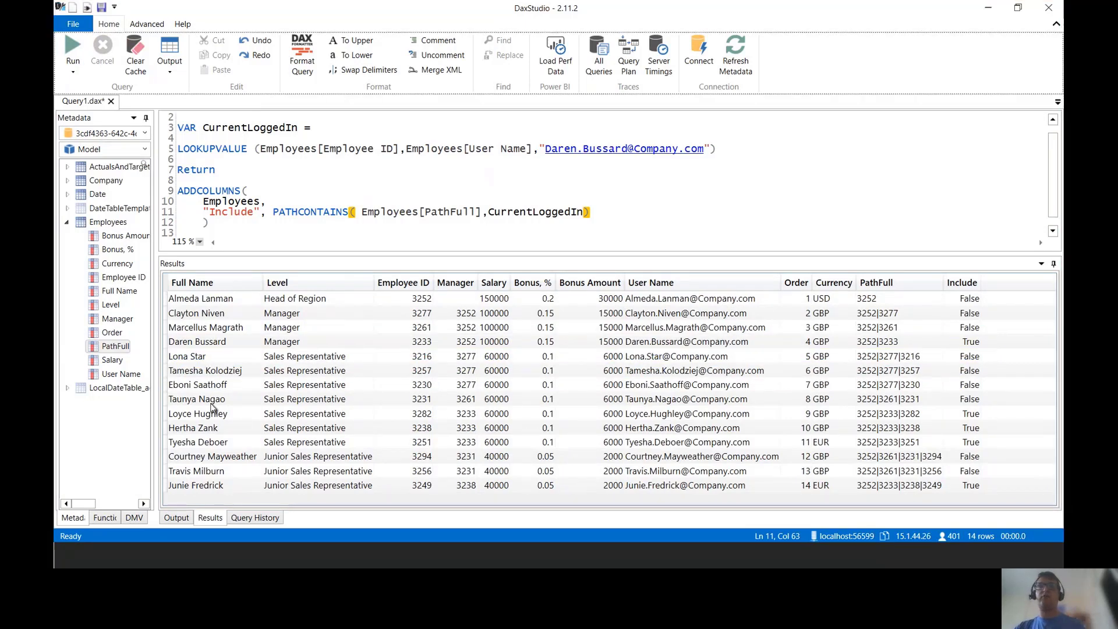
left_click_drag(967, 414, 221, 438)
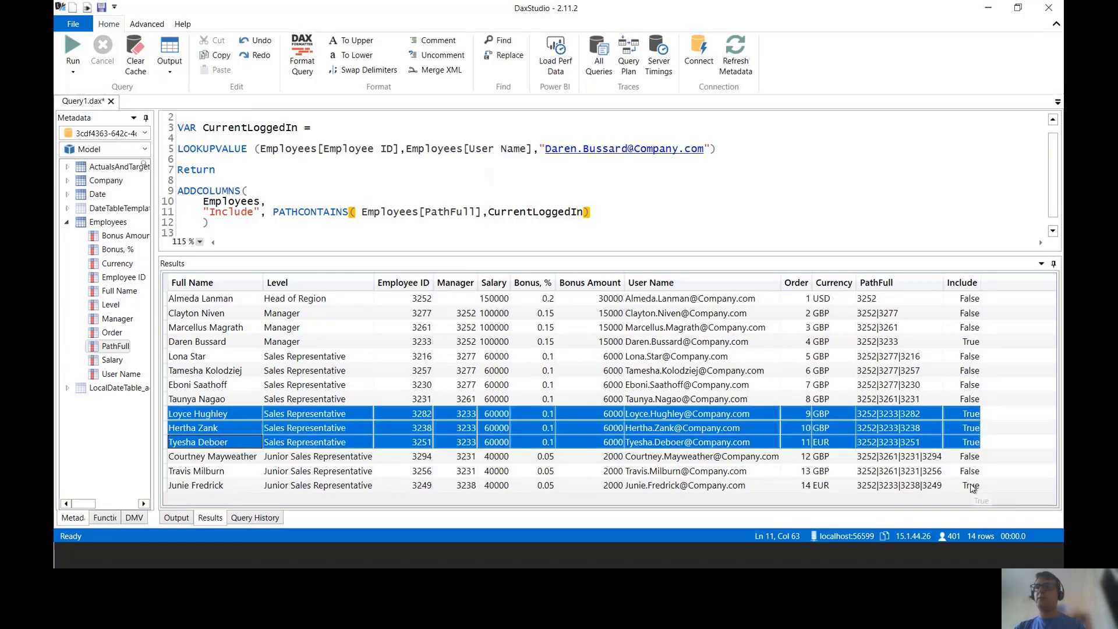
left_click_drag(971, 488, 215, 486)
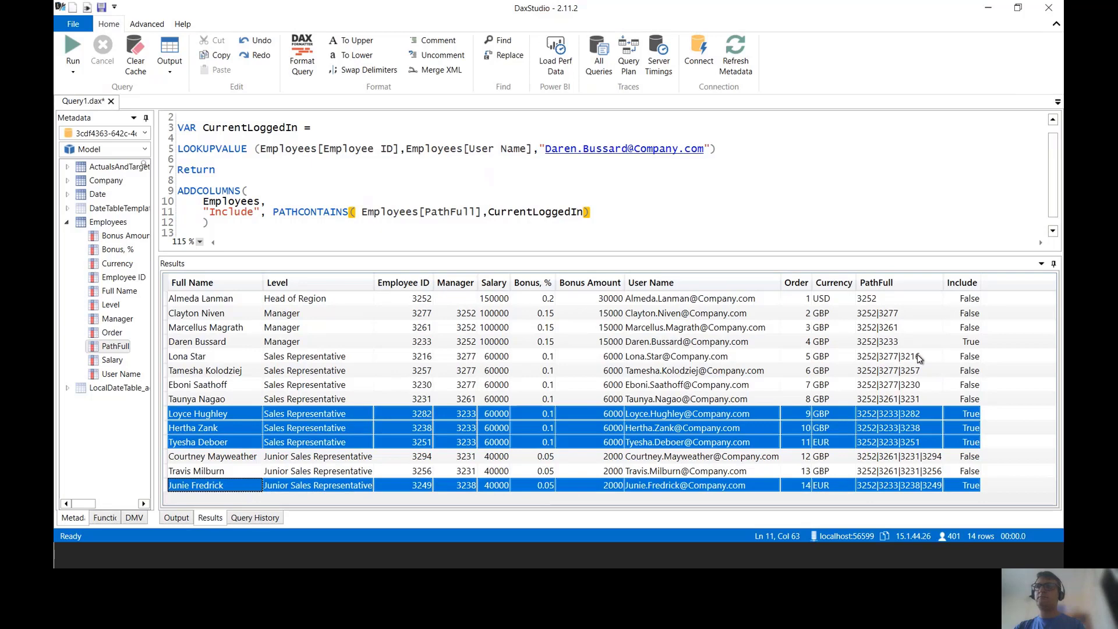
left_click_drag(955, 343, 233, 343)
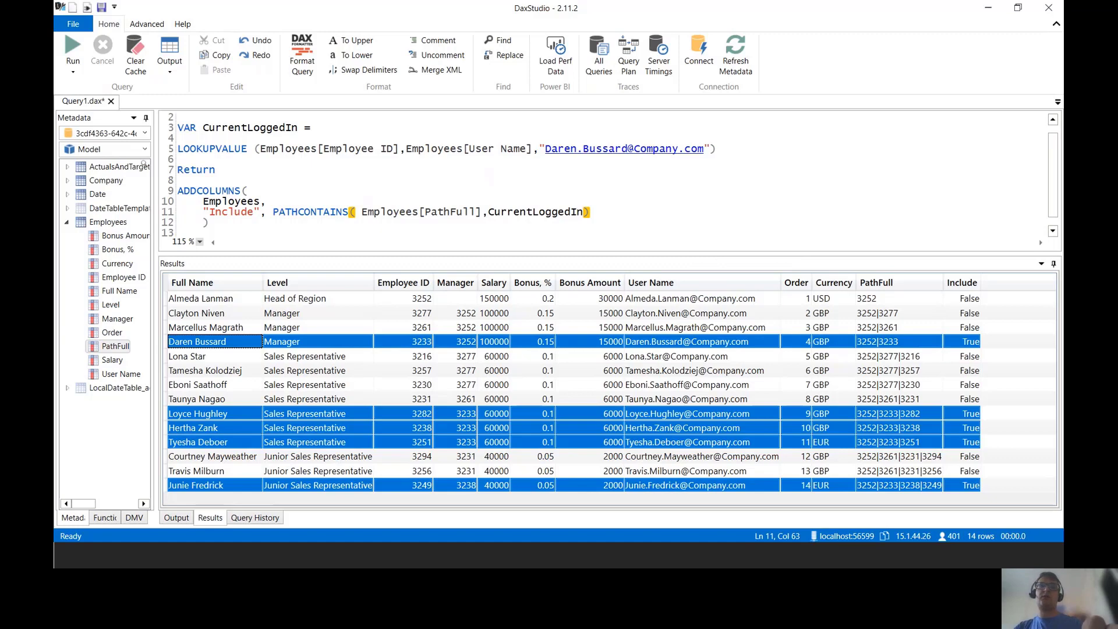
left_click(633, 164)
Step: Replace the lookup e-mail's name with a sales representative's and rerun, showing Include True on their row
left_click_drag(627, 148, 550, 149)
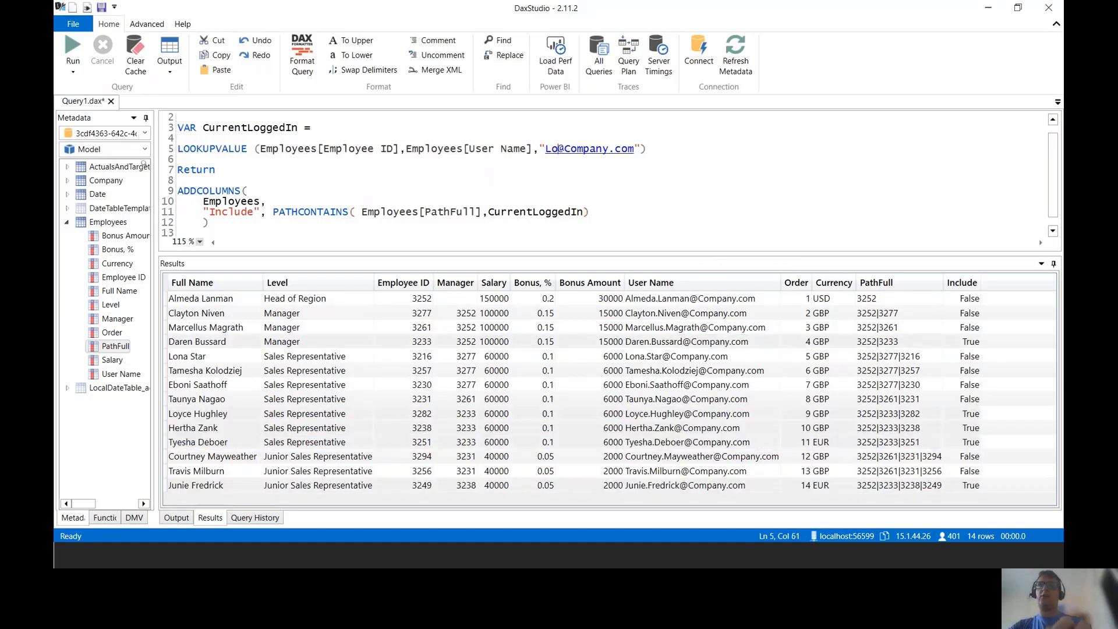
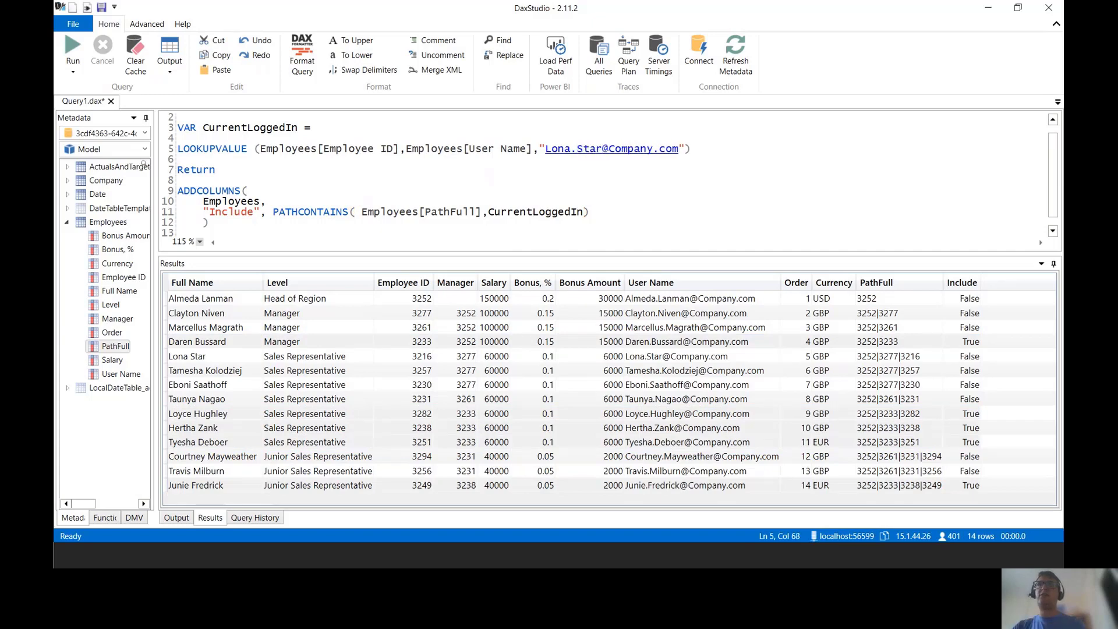
left_click(71, 44)
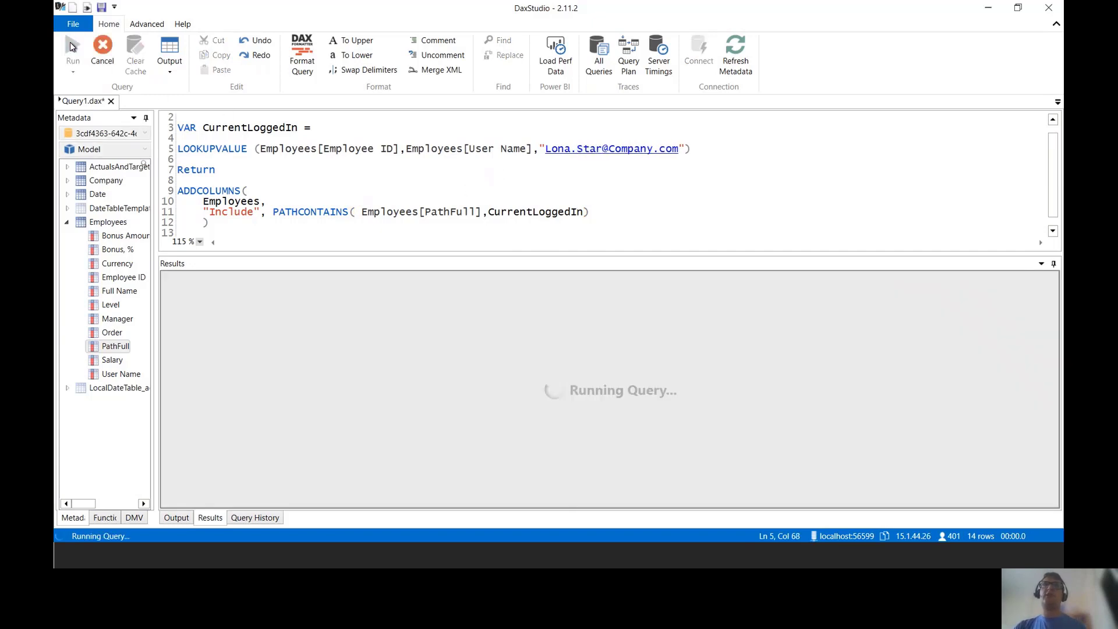
left_click_drag(962, 356, 251, 357)
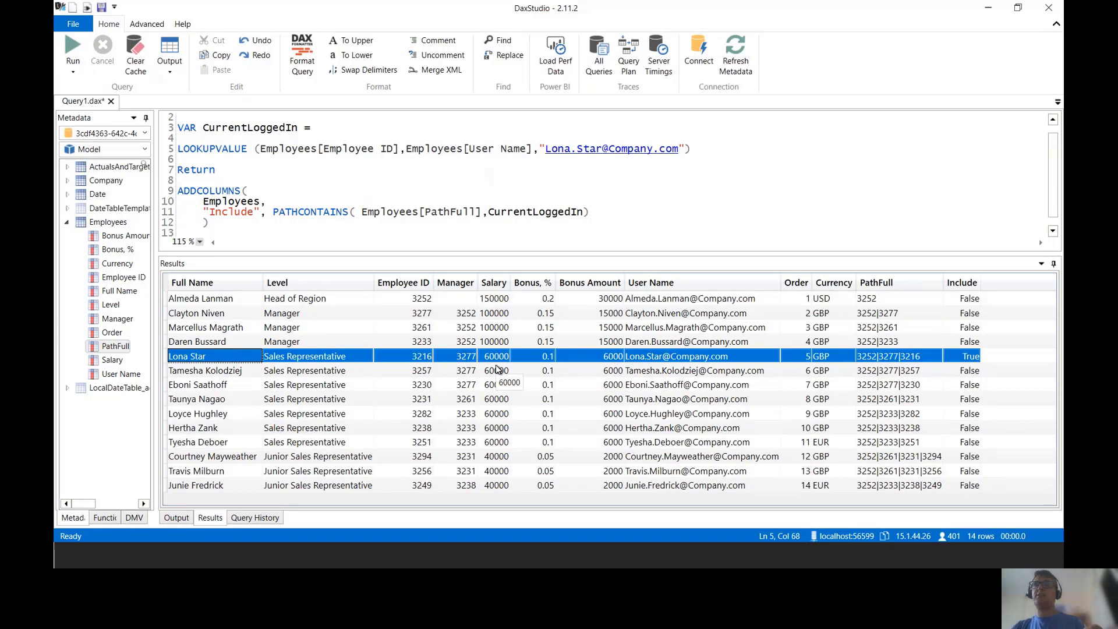
key("alt+Tab")
key("alt+Tab")
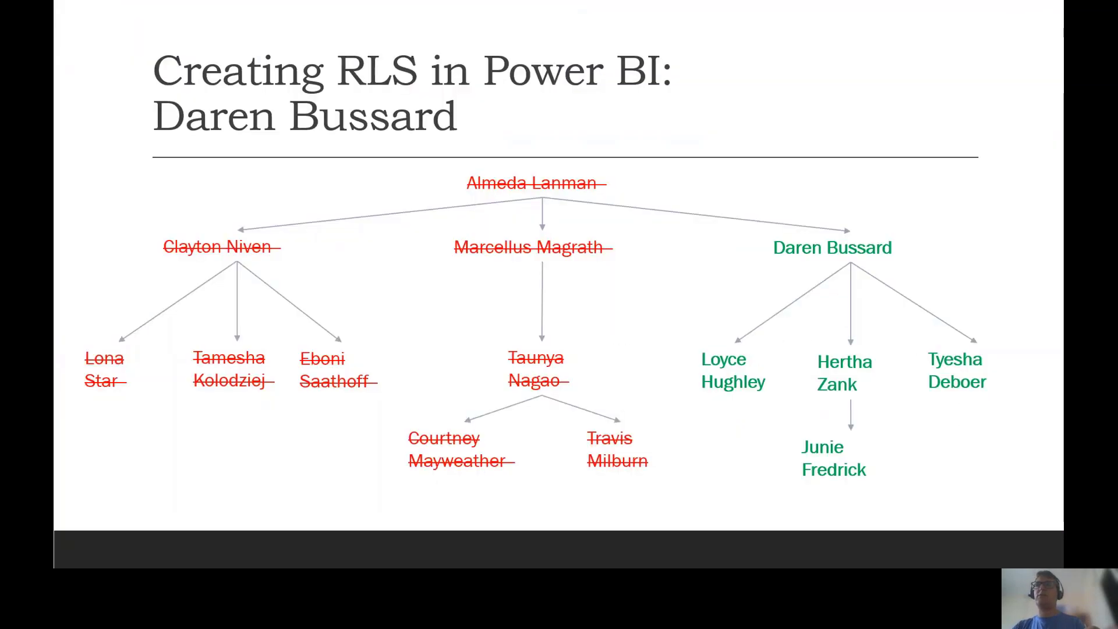
Step: Show the head-of-region slide, then return to DAX Studio and enlarge the query editor
key("Right")
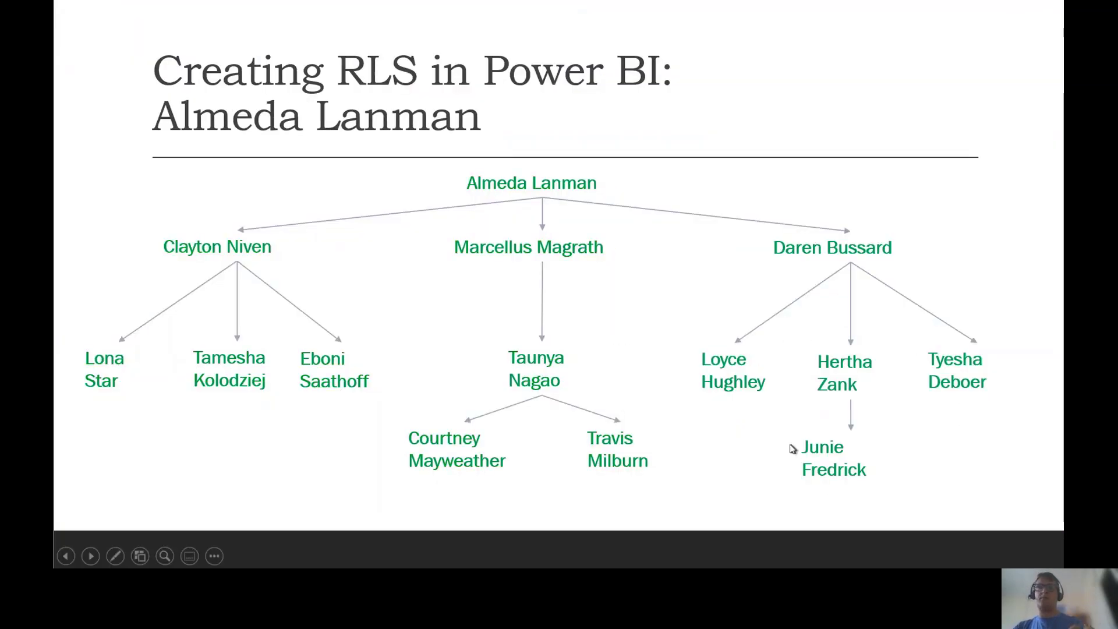
left_click_drag(64, 331, 156, 408)
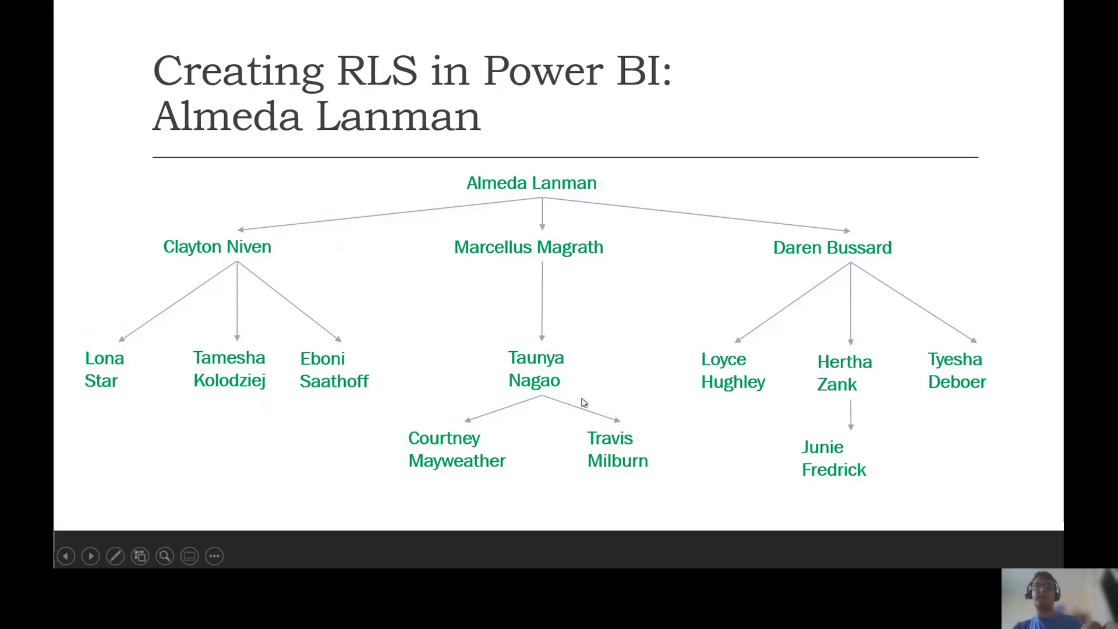
key("alt+Tab")
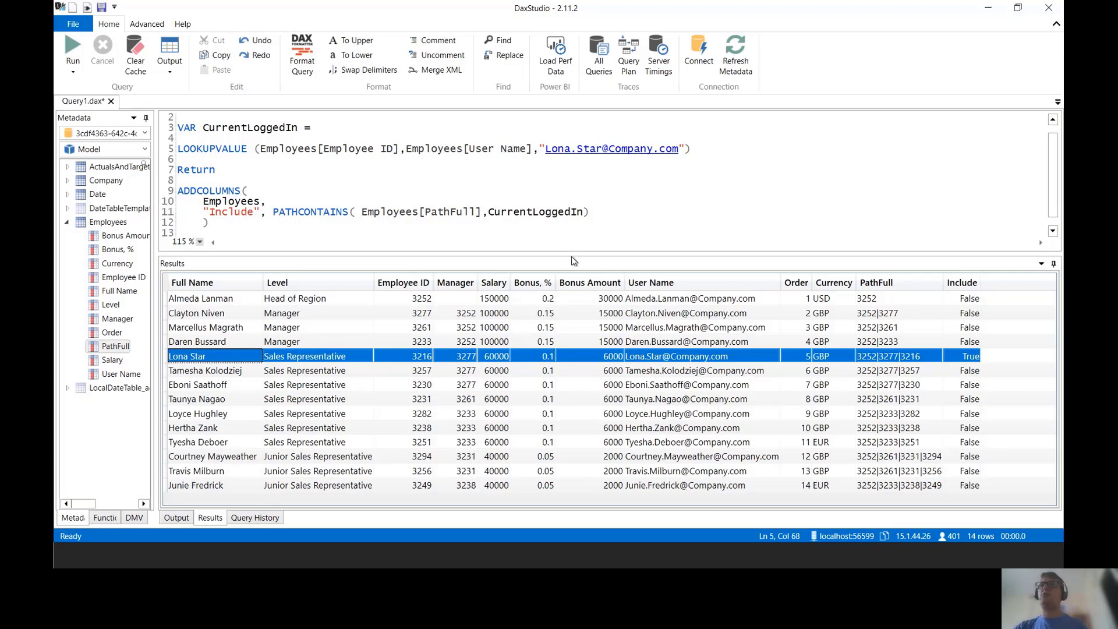
left_click_drag(574, 254, 573, 306)
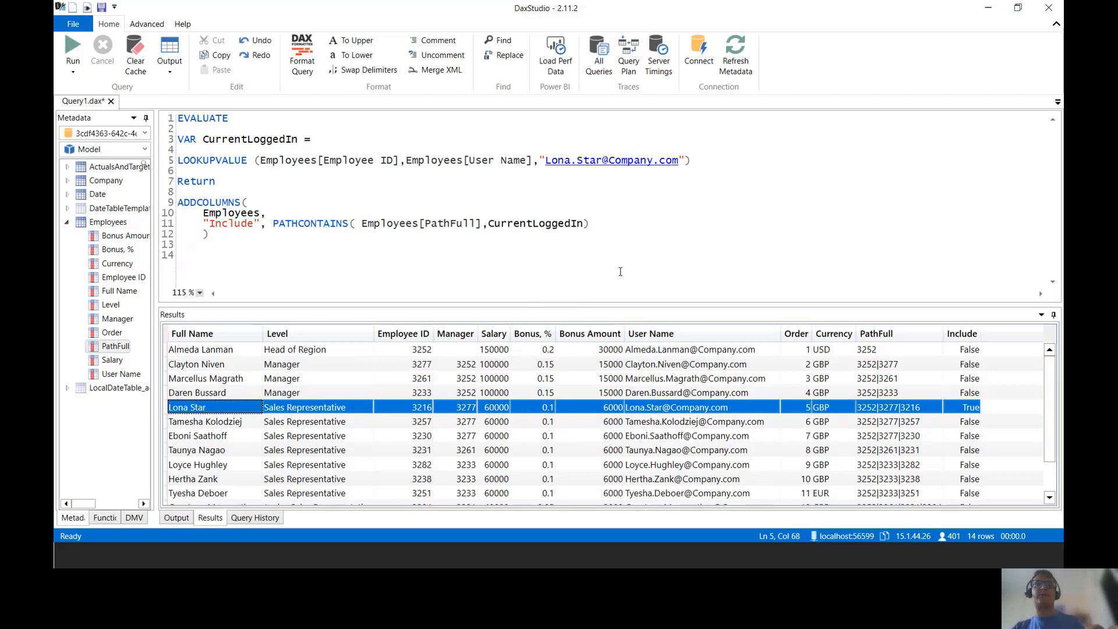
Step: Create a security role named Sales in Manage roles and select the Employees table to filter
key("alt+Tab")
key("alt+Tab")
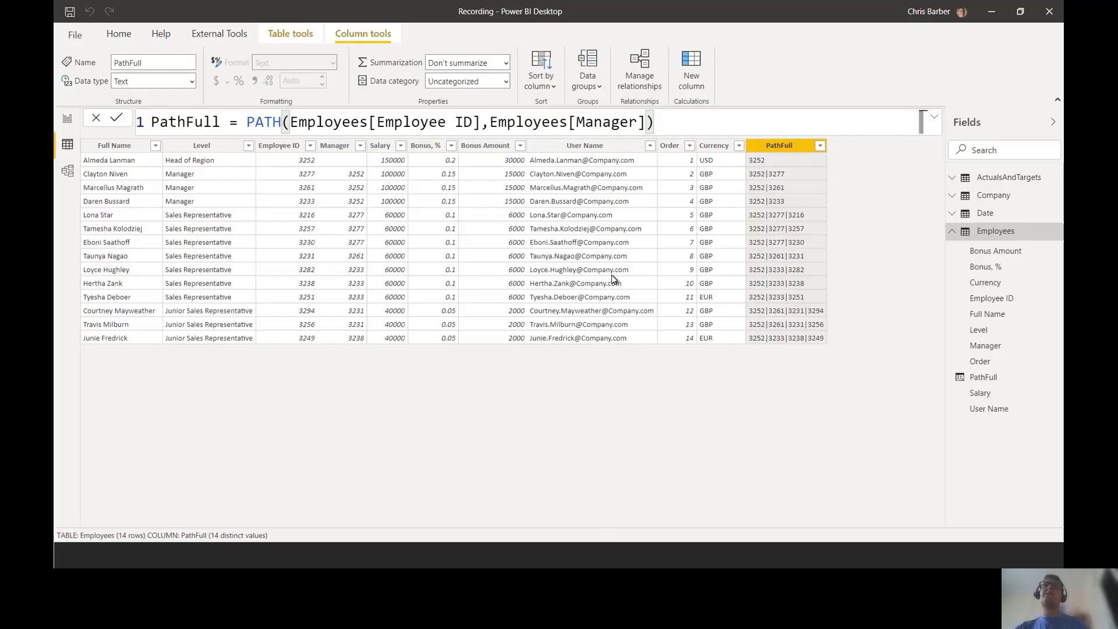
left_click(67, 119)
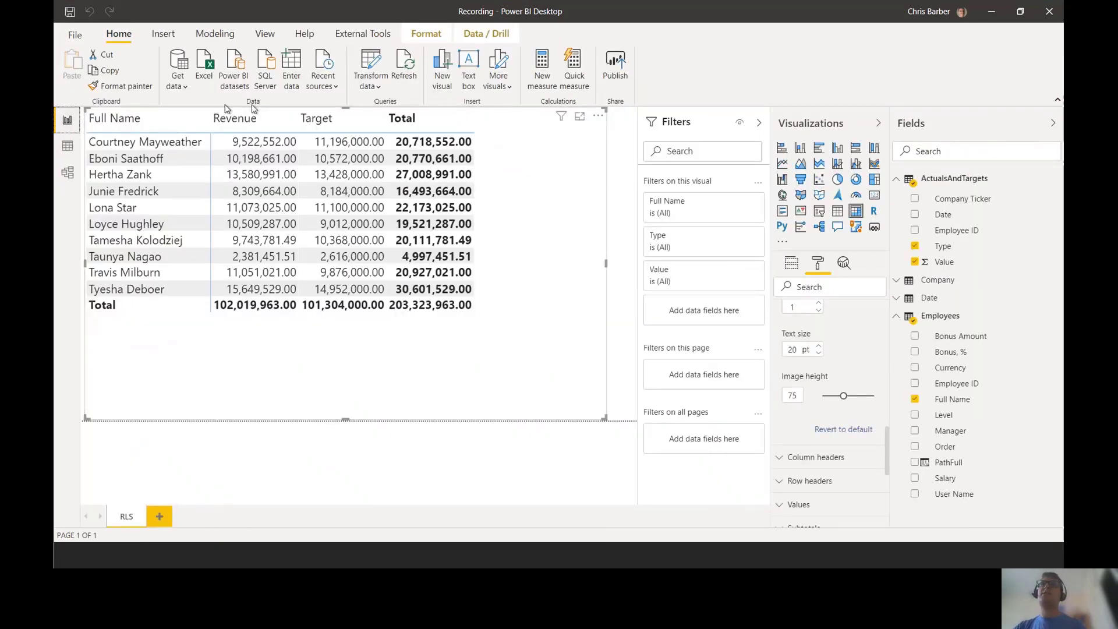
left_click(215, 34)
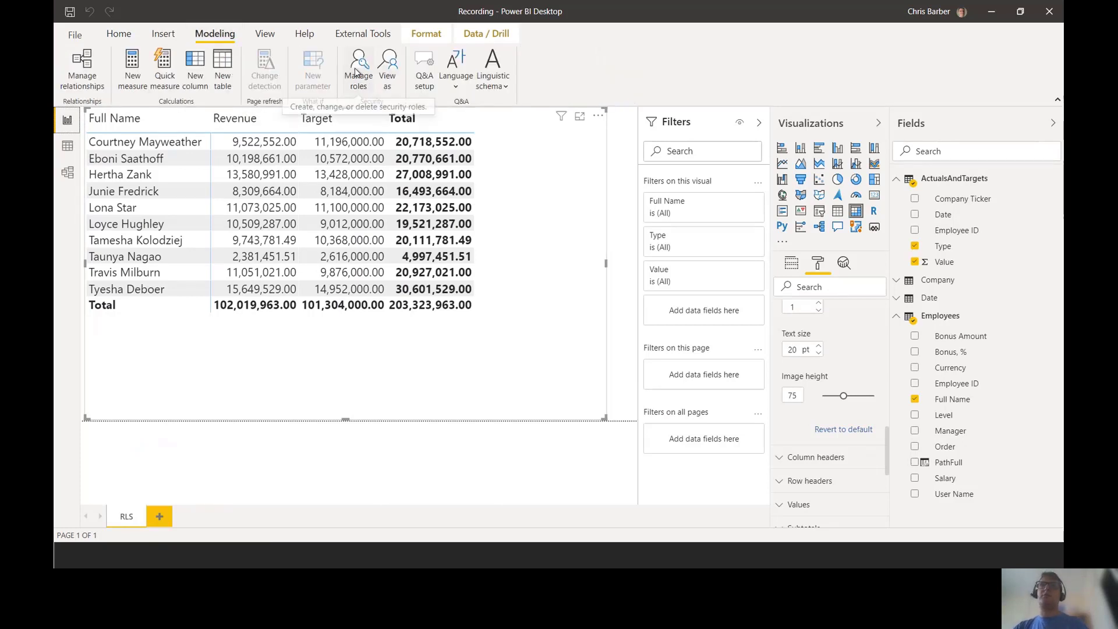
left_click(357, 64)
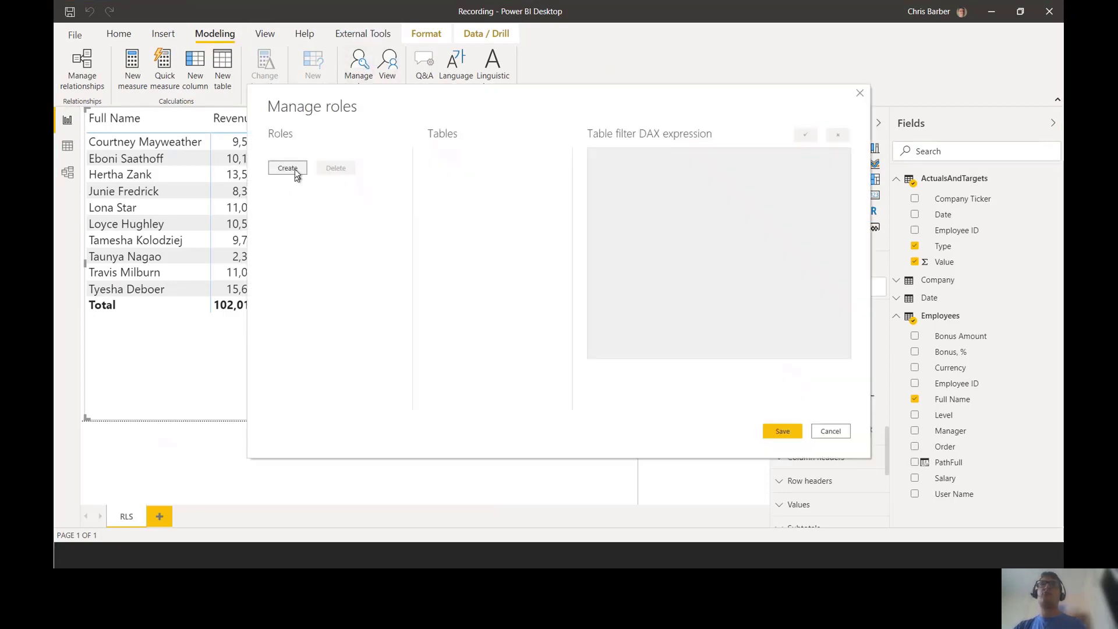
left_click(287, 169)
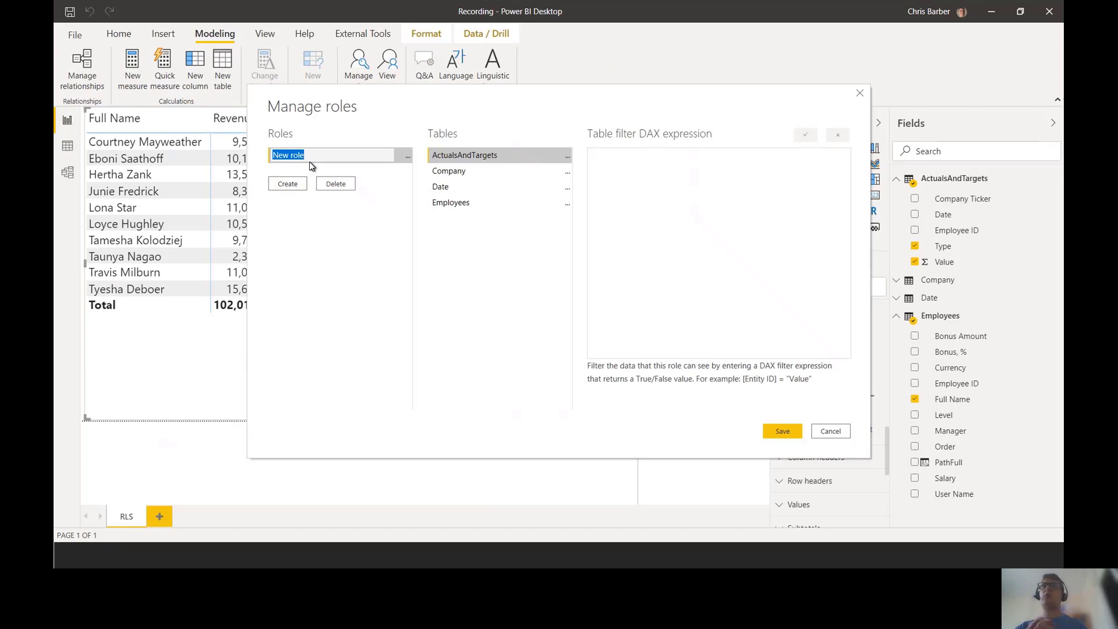
type("Sales")
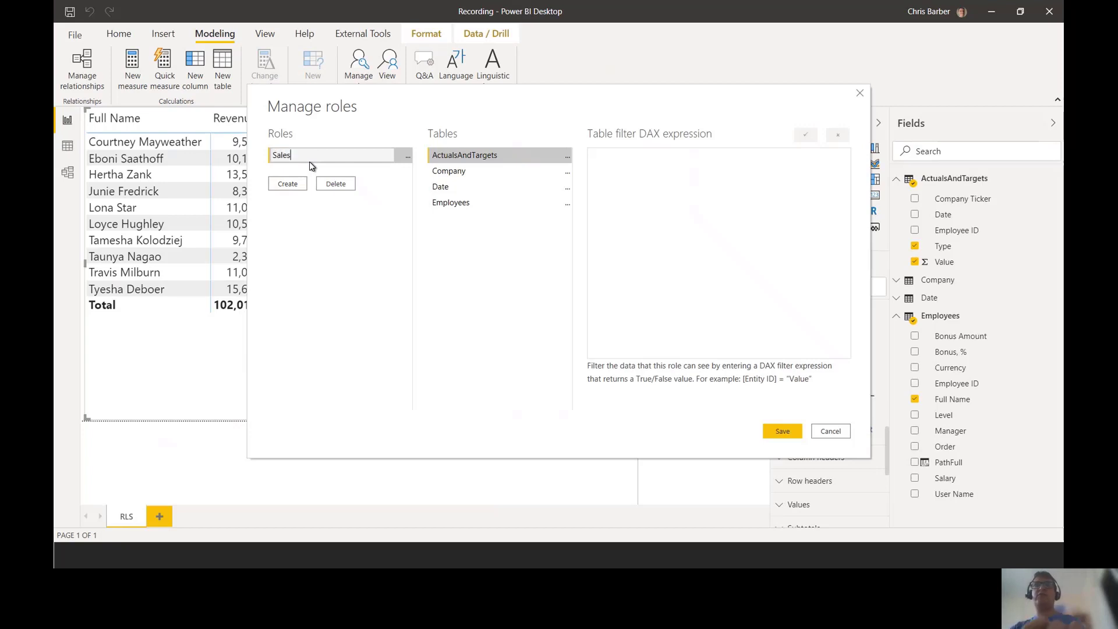
key("Return")
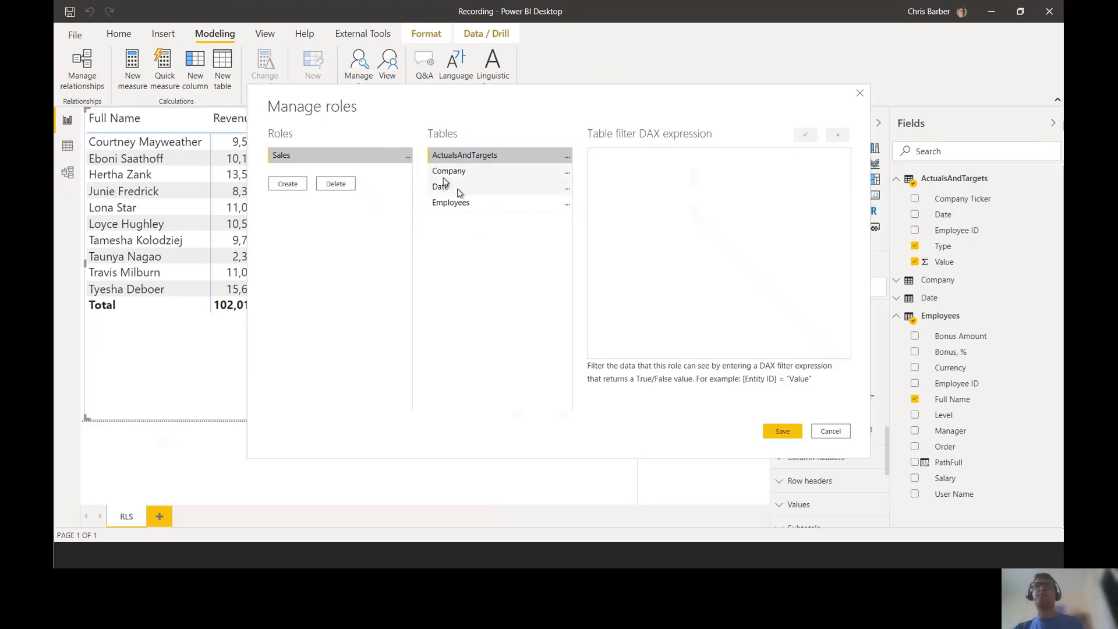
left_click(467, 201)
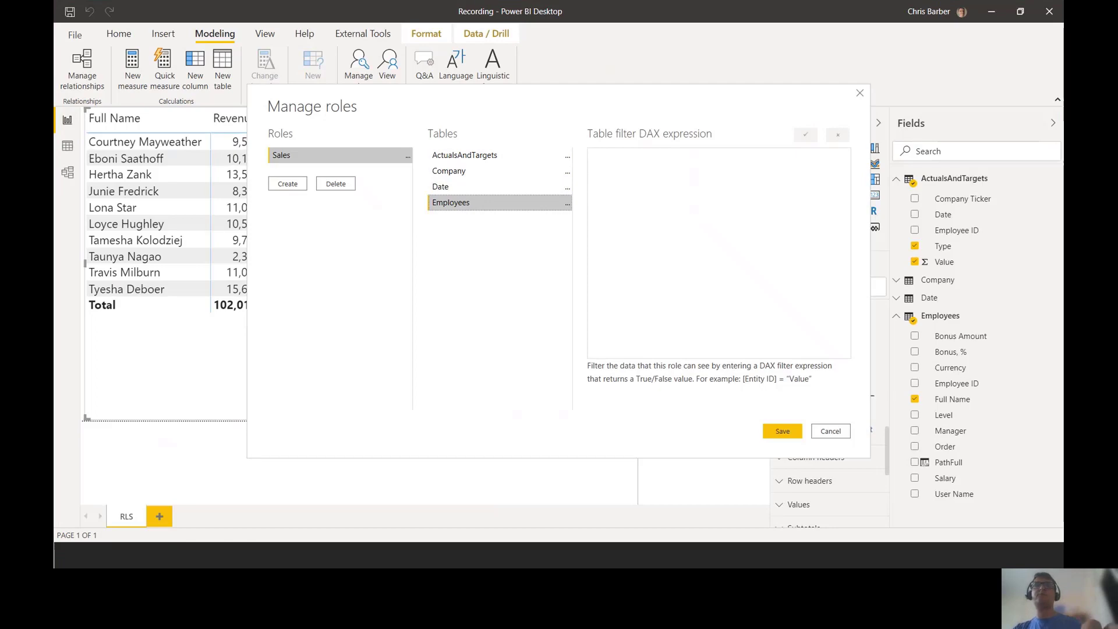
key("alt+Tab")
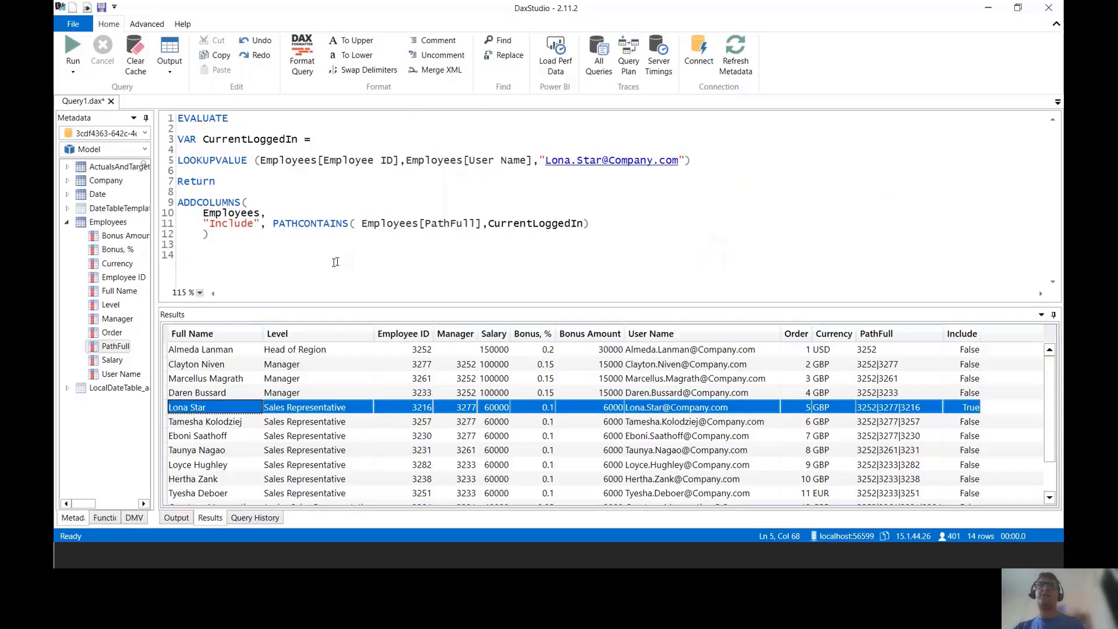
Step: Reformat the PATHCONTAINS query with Format Query and select the whole query
left_click_drag(244, 254, 175, 117)
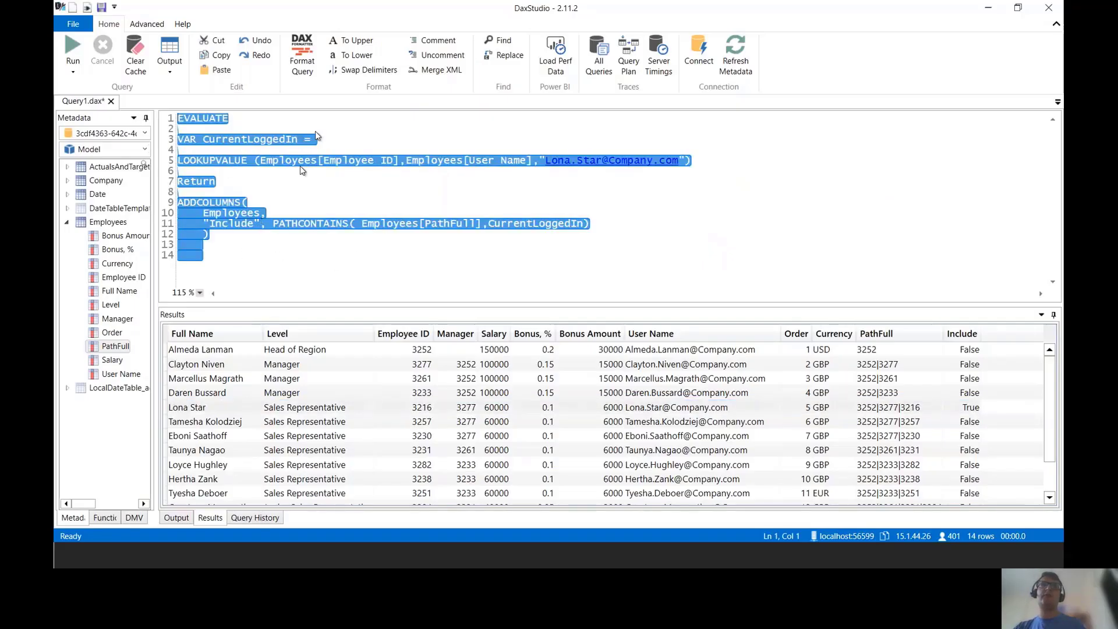
left_click(270, 244)
key("ctrl+2")
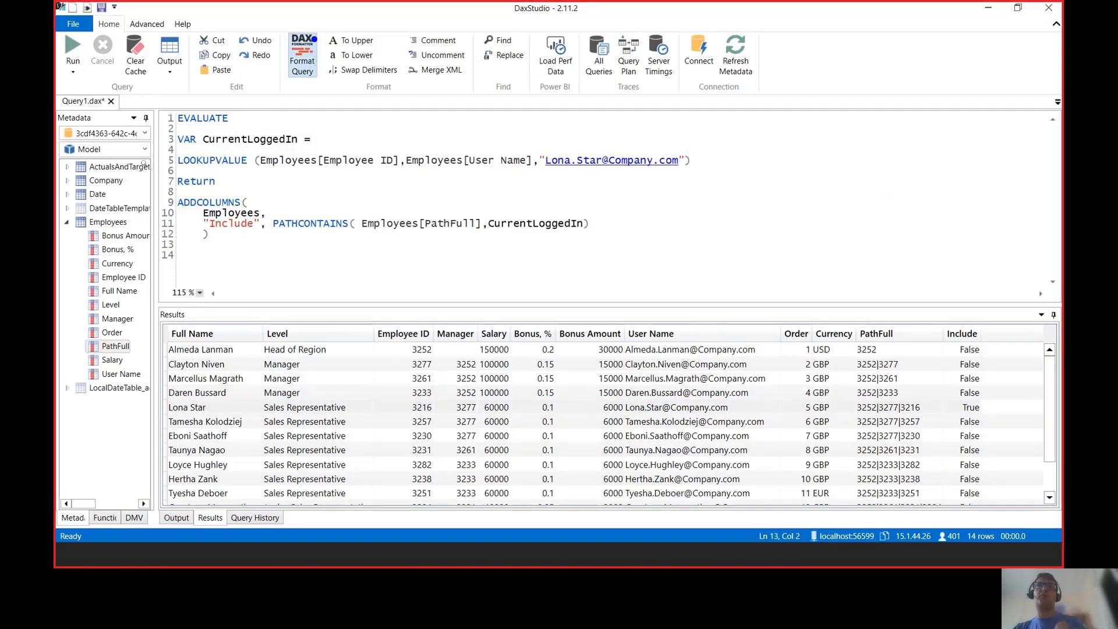
left_click_drag(277, 17, 338, 110)
key("Escape")
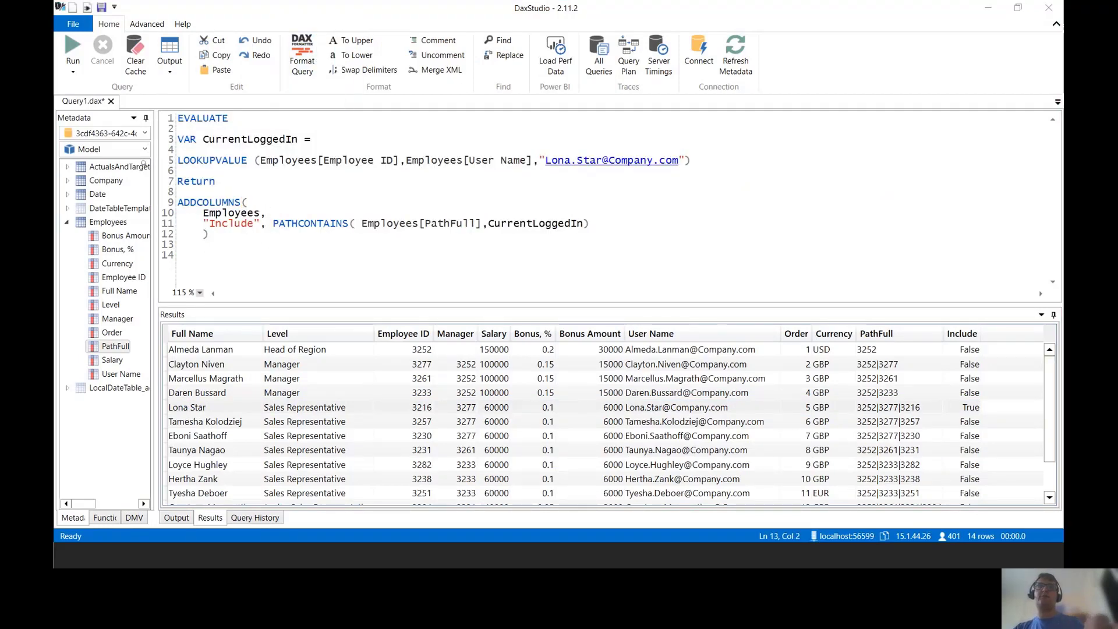
left_click(307, 62)
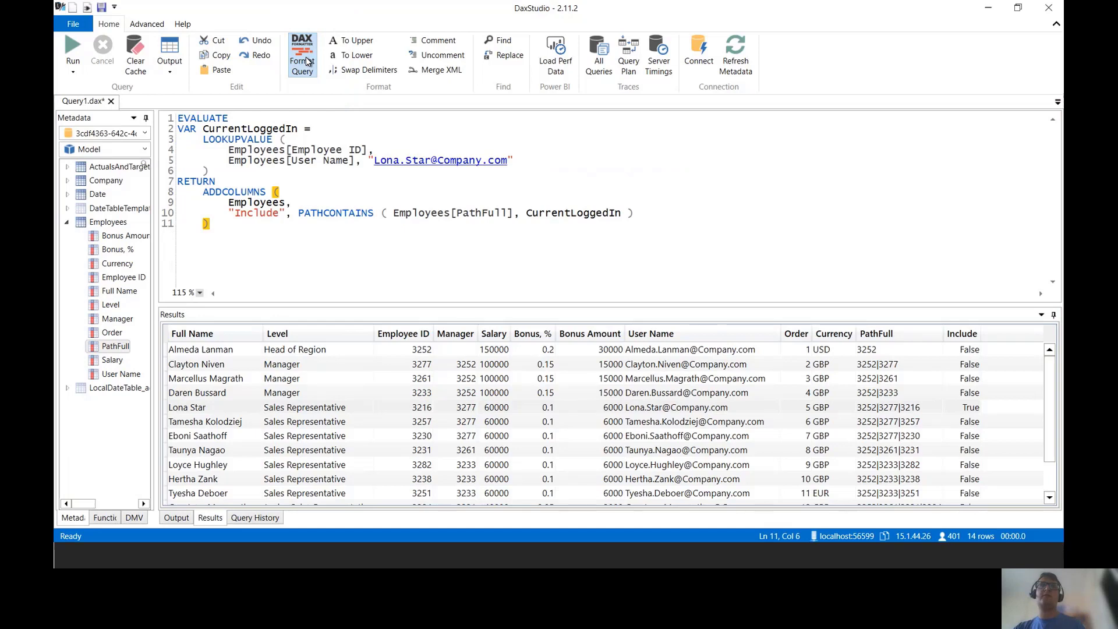
left_click_drag(261, 260, 171, 135)
key("ctrl+c")
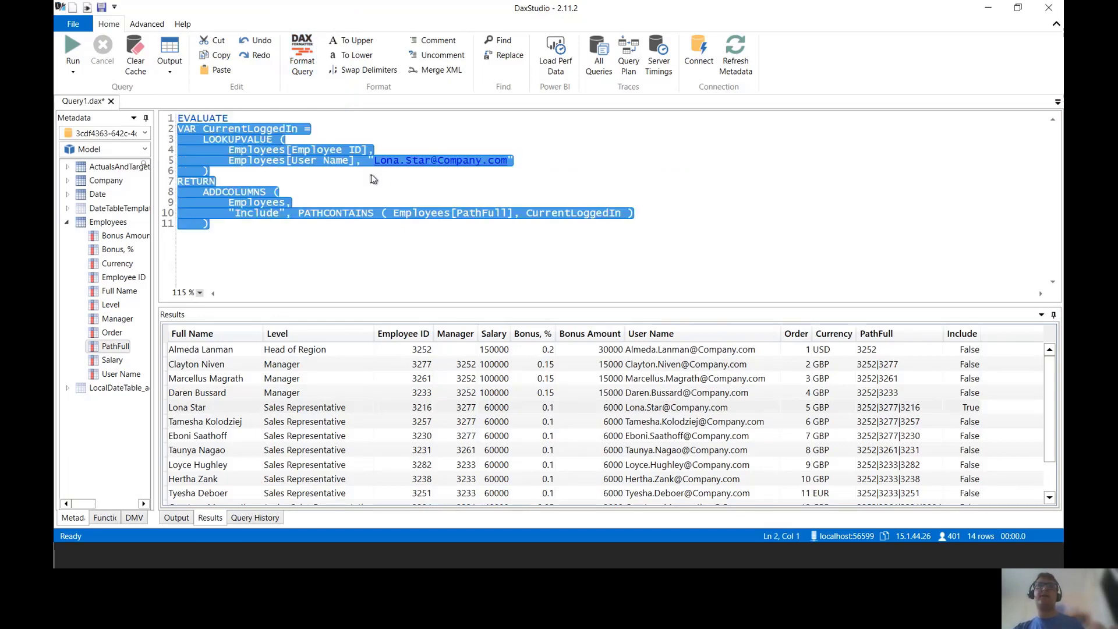
key("alt+Tab")
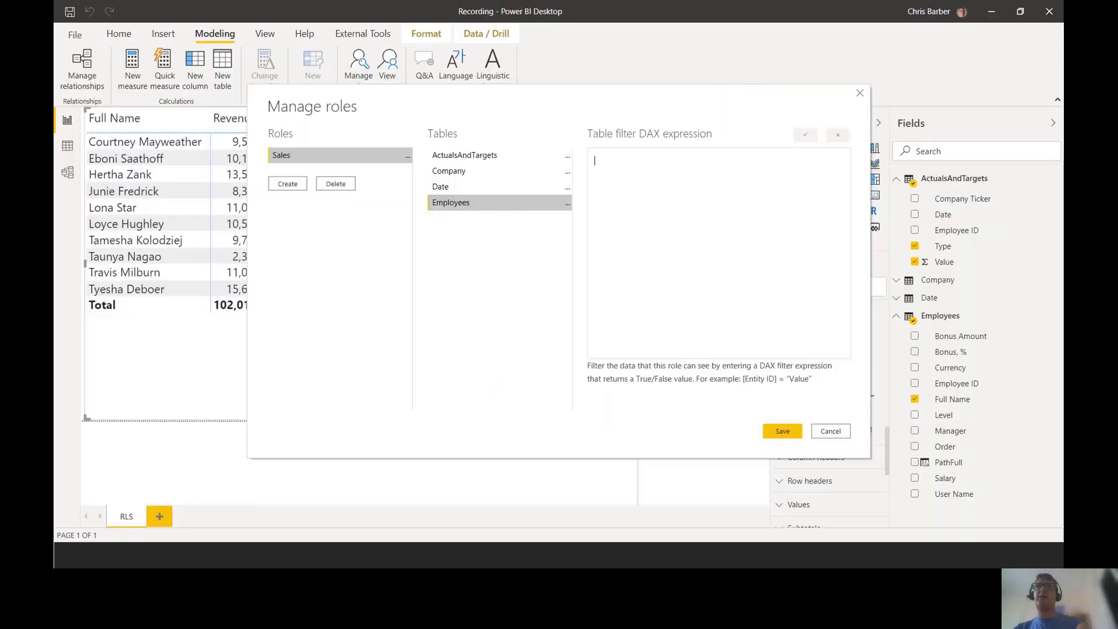
Step: Paste the query as Employees' role filter and replace the hard-coded e-mail with userprincipalname()
left_click(644, 200)
key("ctrl+v")
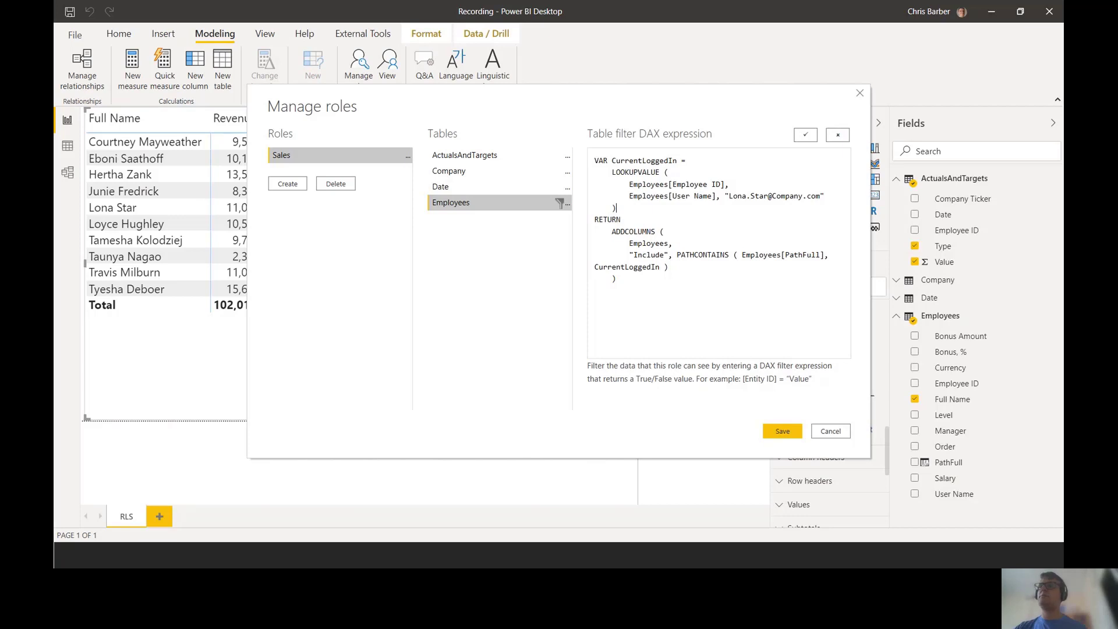
key("Return")
key("Return")
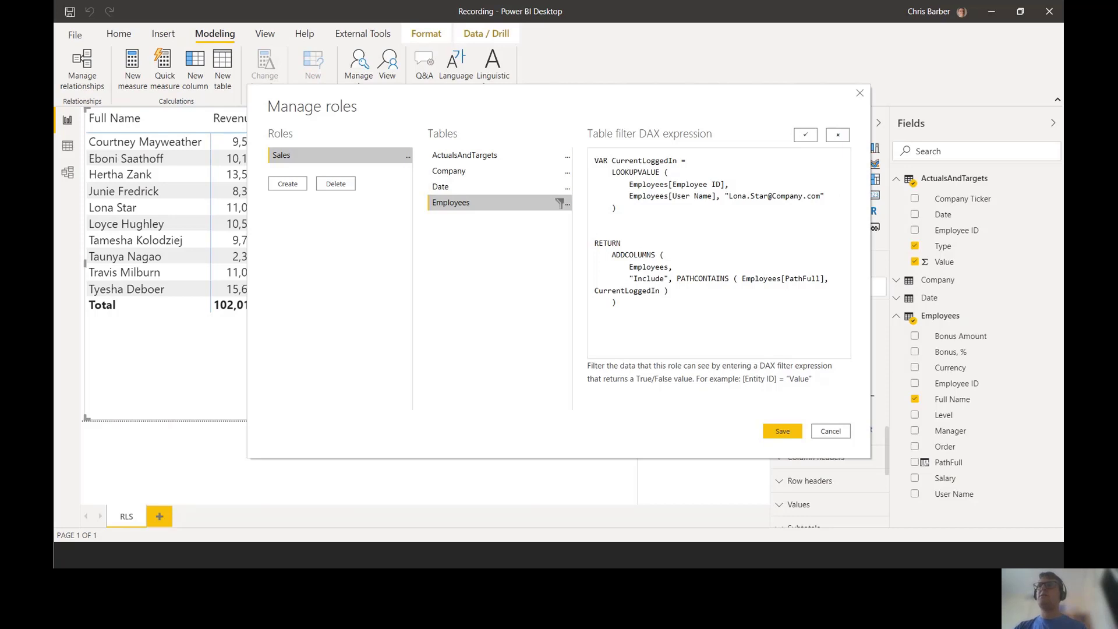
left_click_drag(824, 196, 725, 196)
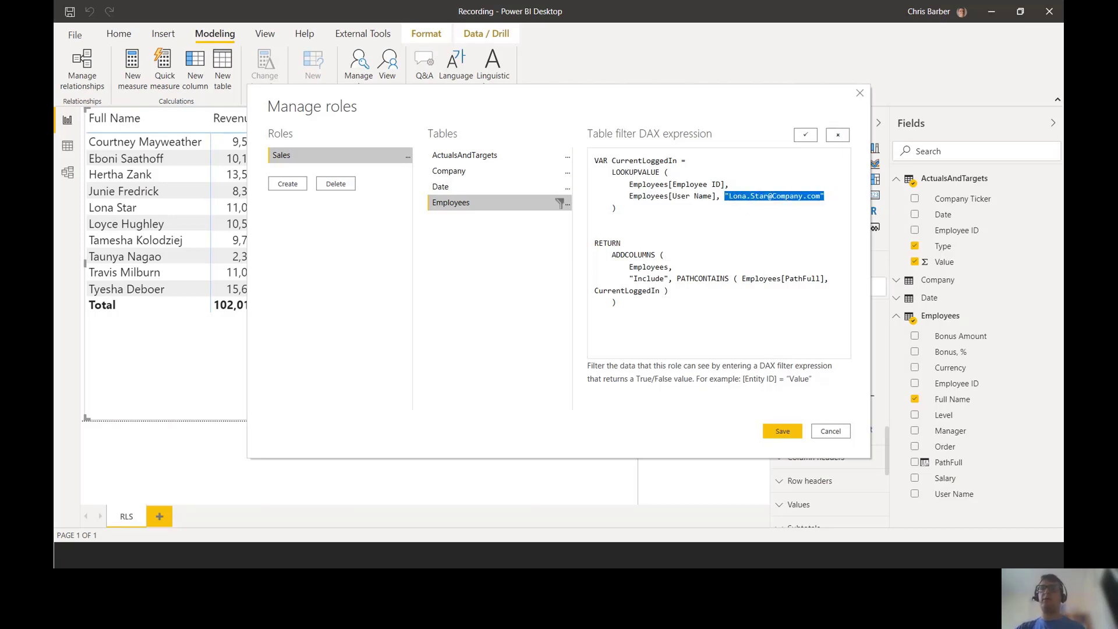
type("userpri")
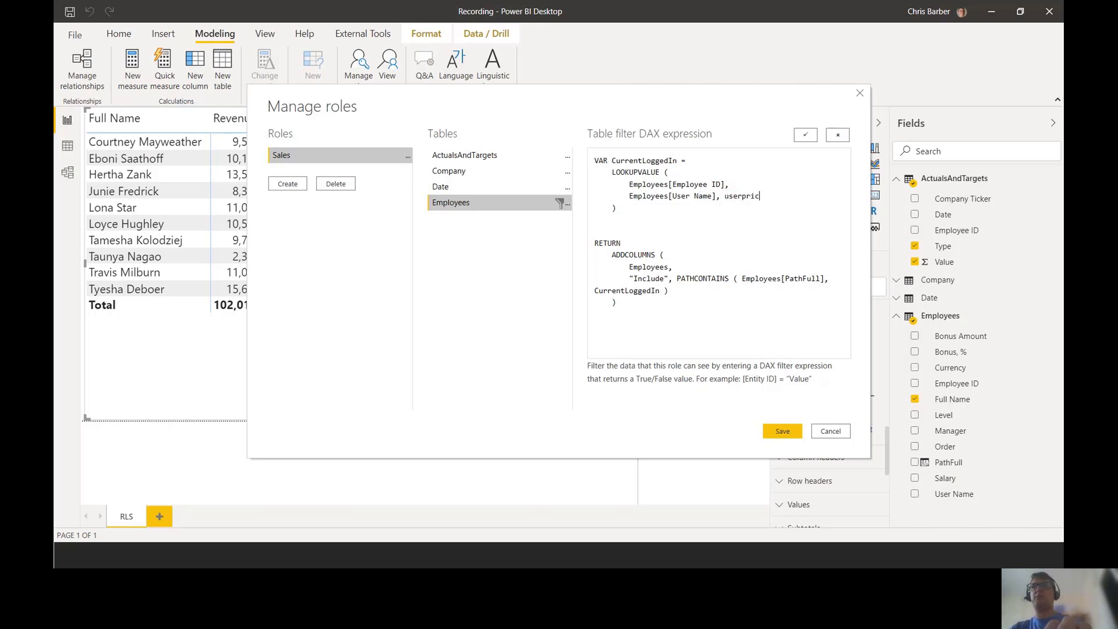
type("ncipalname()")
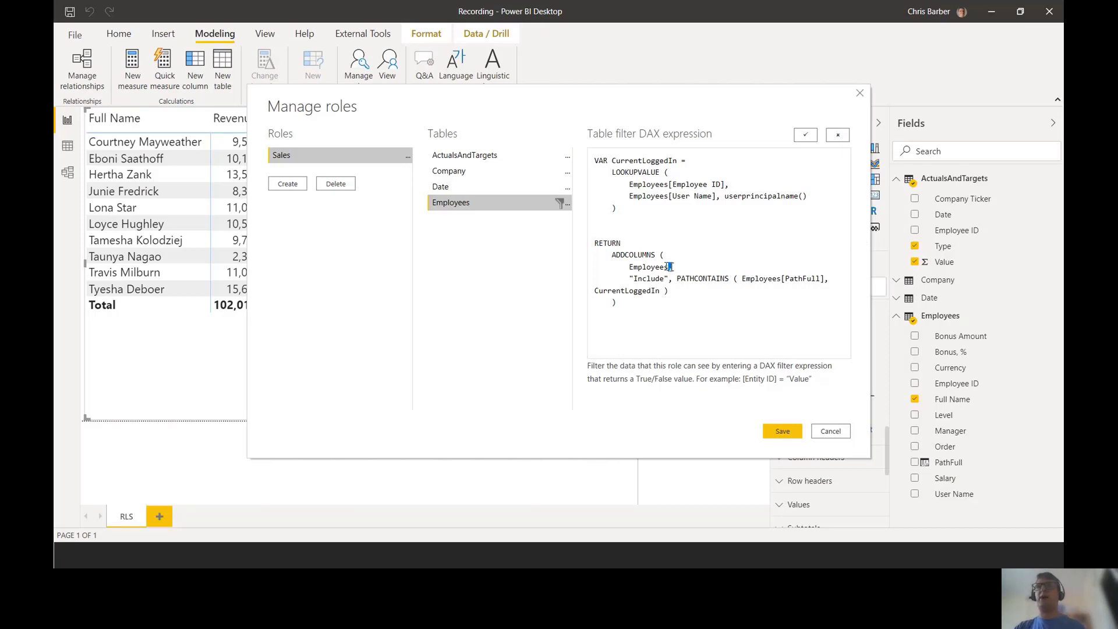
Step: Delete the ADDCOLUMNS wrapper so PATHCONTAINS is returned directly, and save the Sales role
left_click_drag(669, 267, 604, 255)
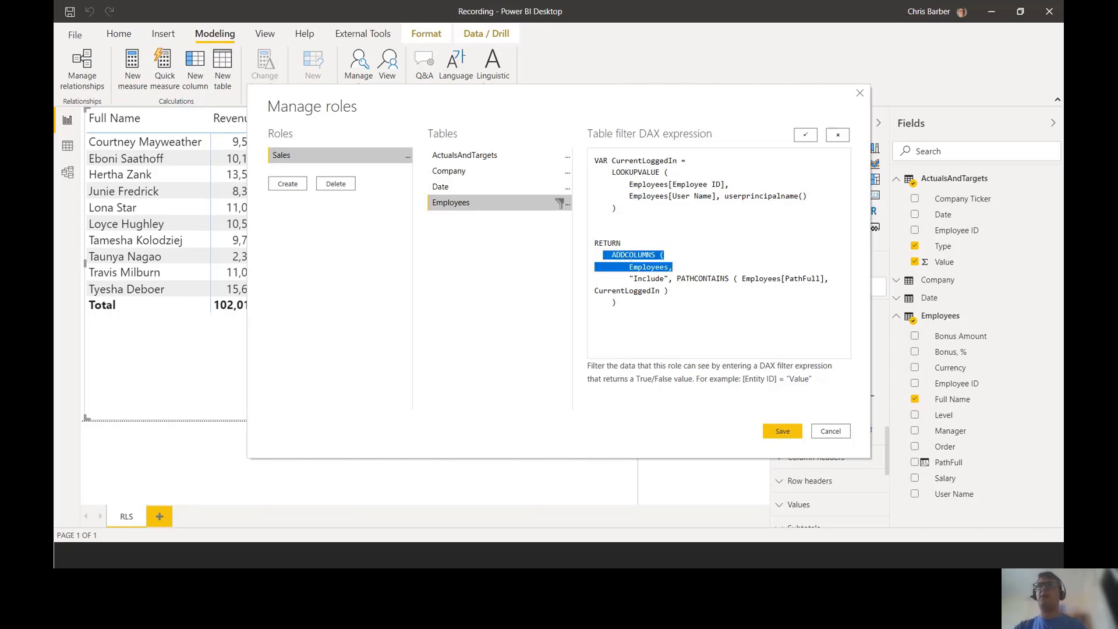
left_click(648, 308)
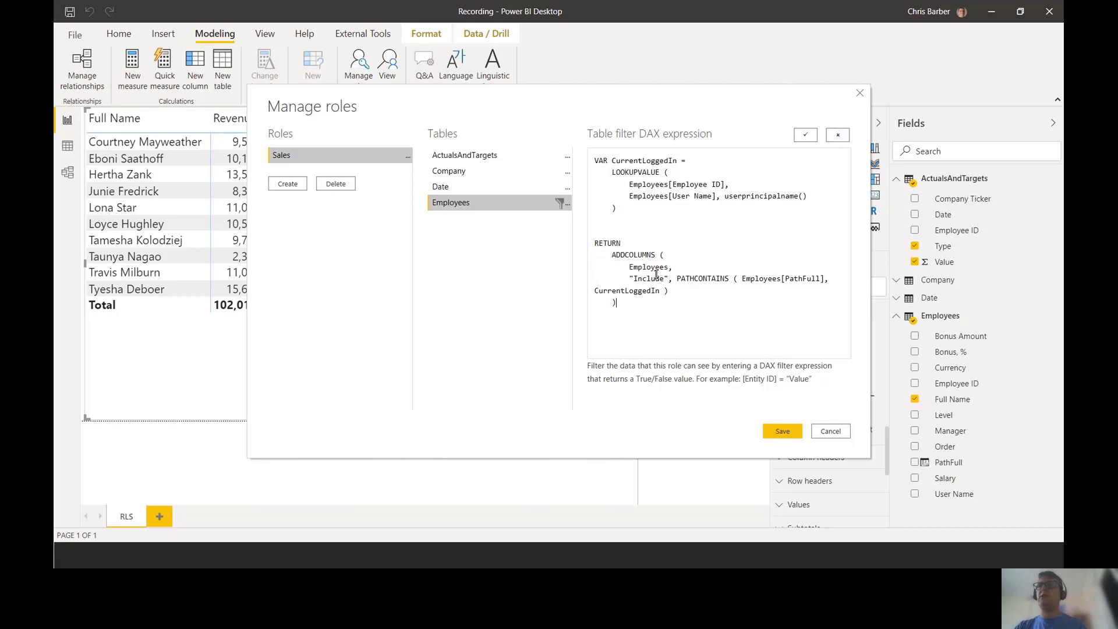
left_click_drag(674, 267, 620, 258)
left_click_drag(675, 279, 603, 262)
key("Delete")
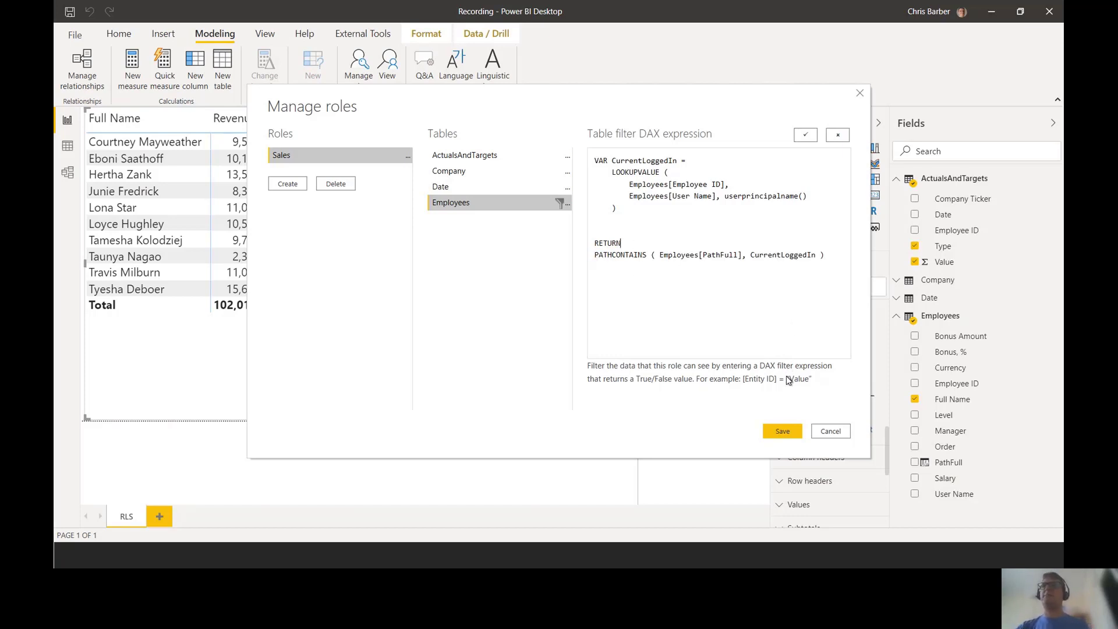
left_click(783, 431)
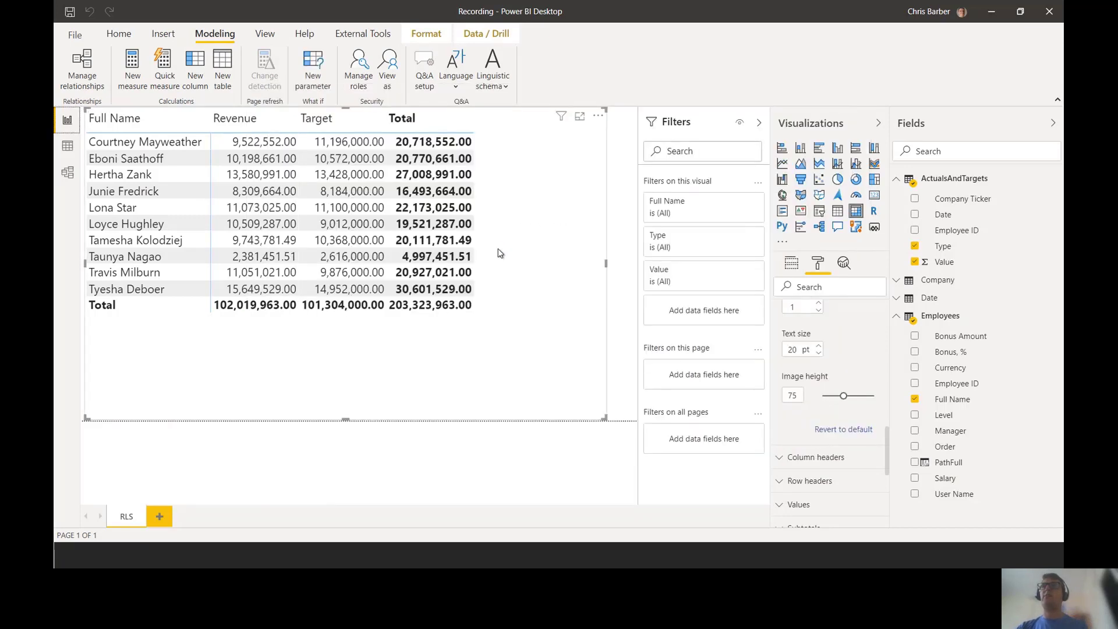
Step: Switch to Data view and bring up the role-testing commands on the ribbon
left_click(67, 147)
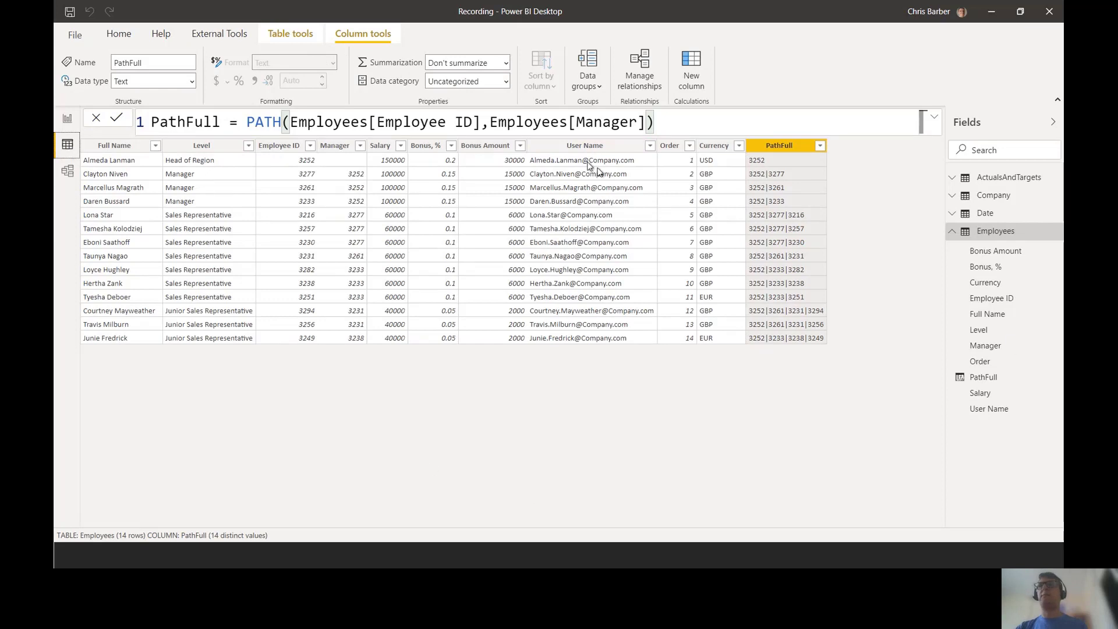
left_click(118, 36)
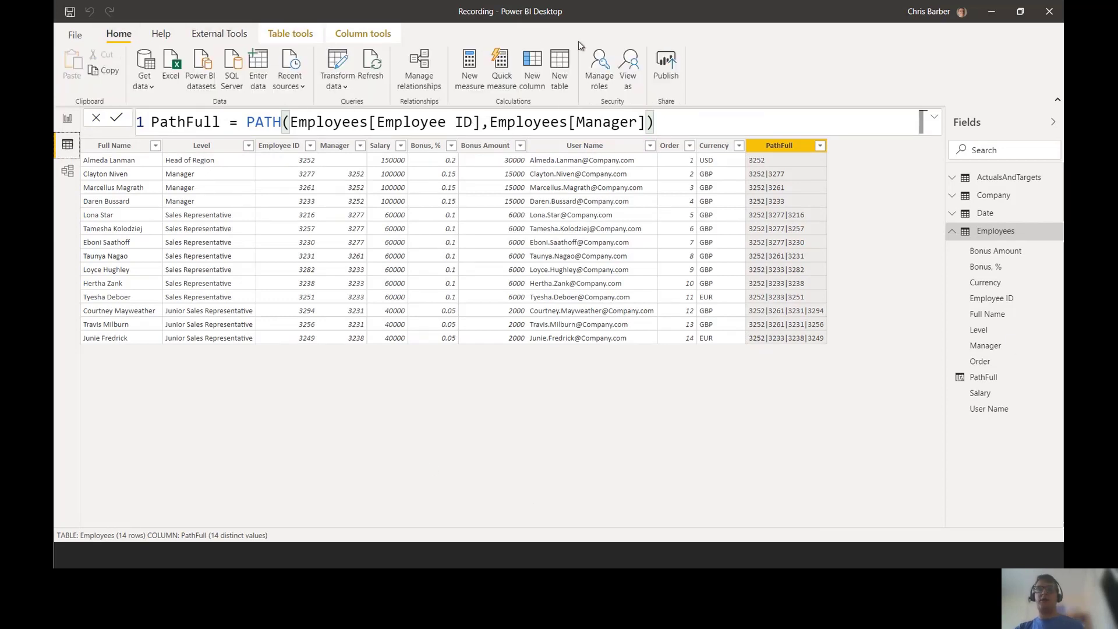
left_click_drag(89, 17, 147, 54)
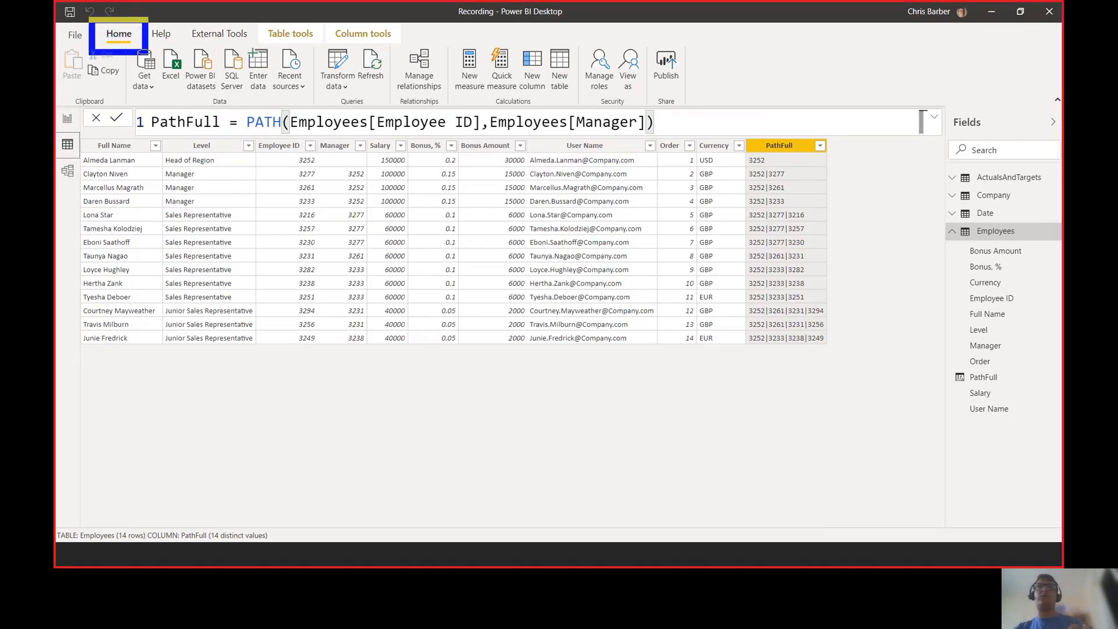
mouse_move(606, 42)
left_mouse_down()
mouse_move(665, 87)
mouse_move(652, 100)
left_mouse_up()
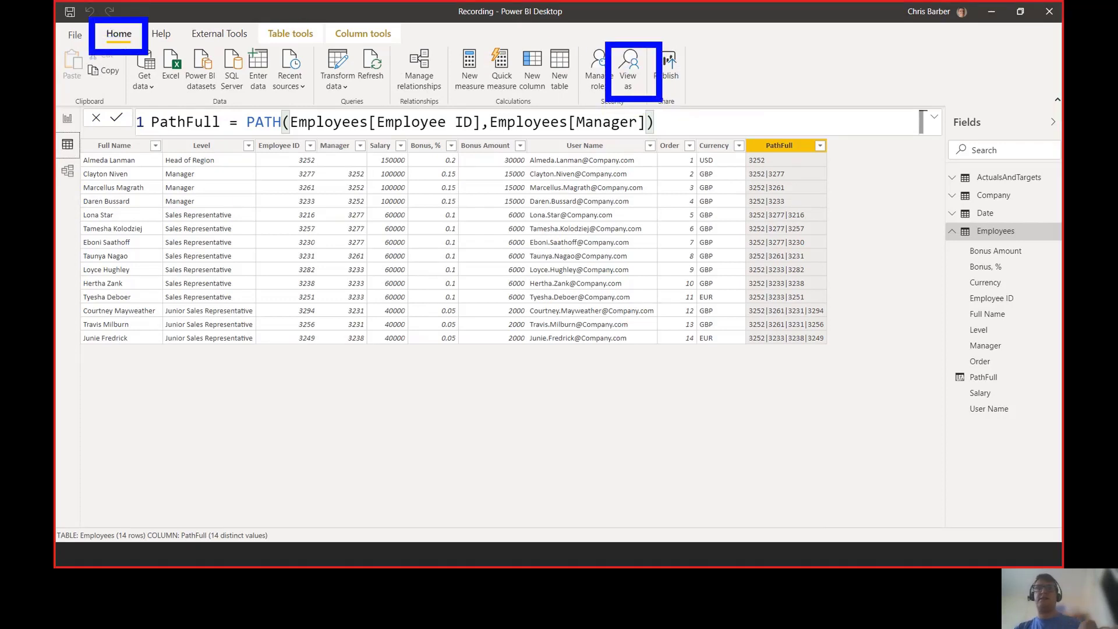
key("Escape")
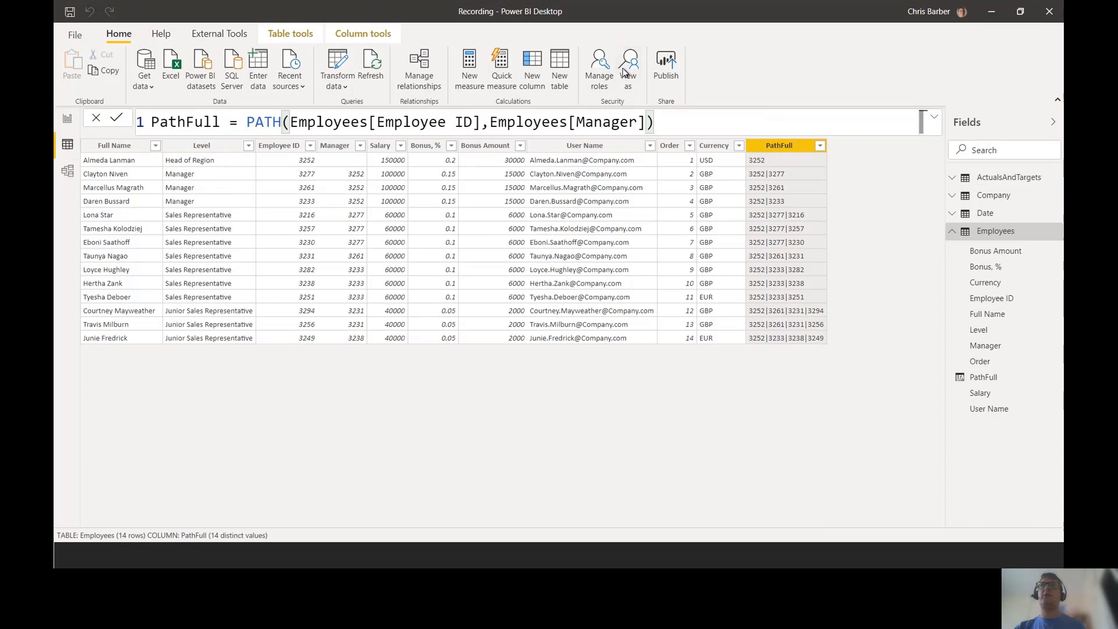
Step: View as the Sales role and Other user, entering the manager's e-mail address, and confirm
left_click(627, 69)
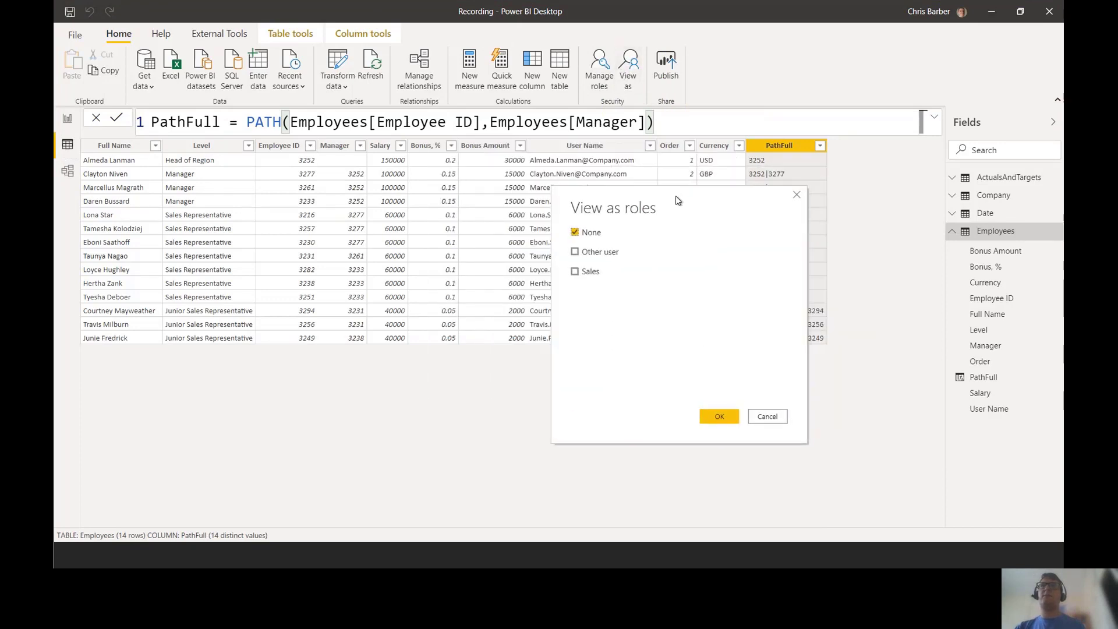
left_click(574, 272)
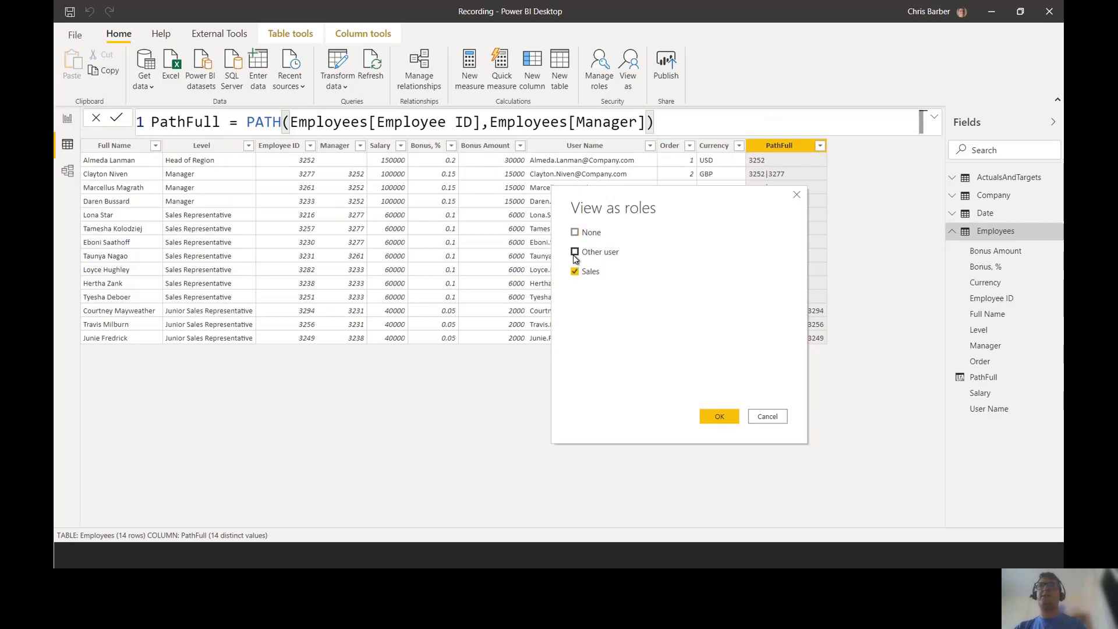
left_click(575, 252)
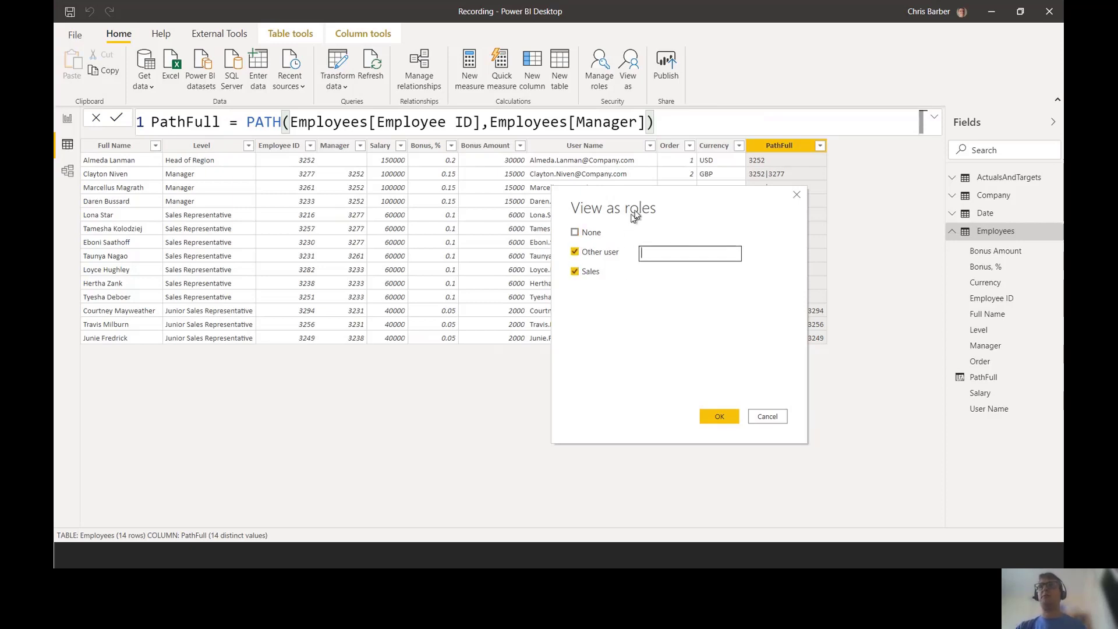
left_click_drag(634, 215, 630, 238)
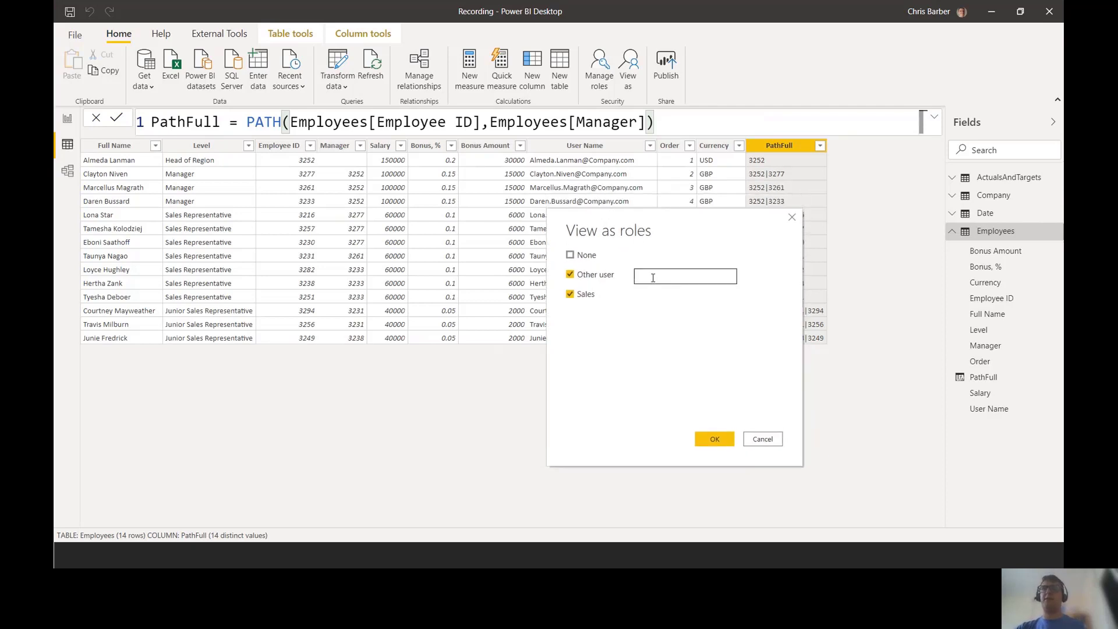
left_click(653, 278)
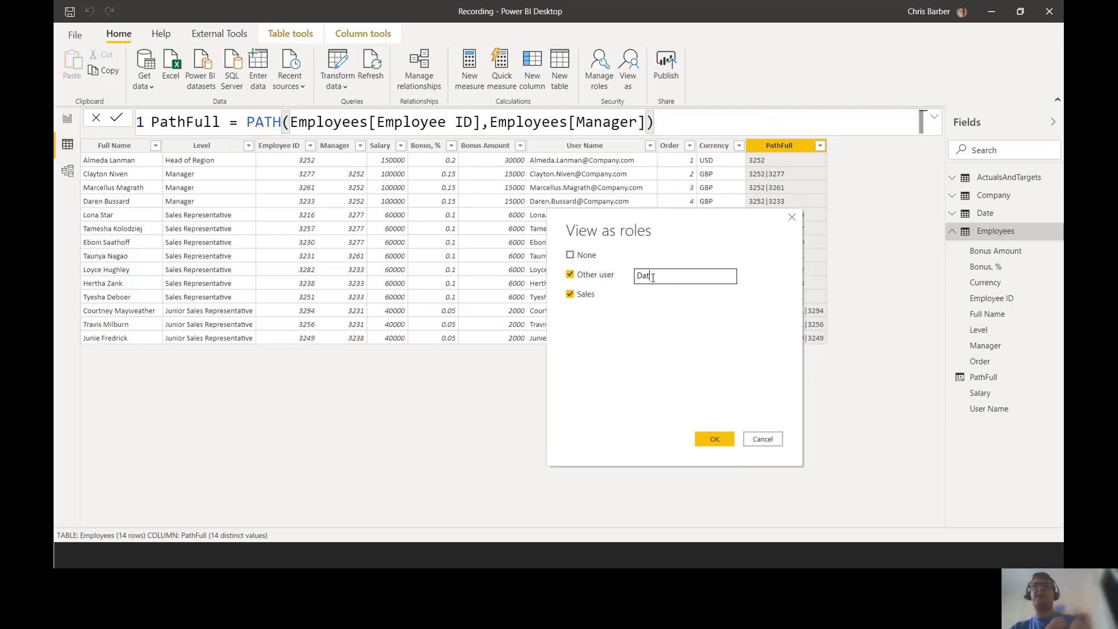
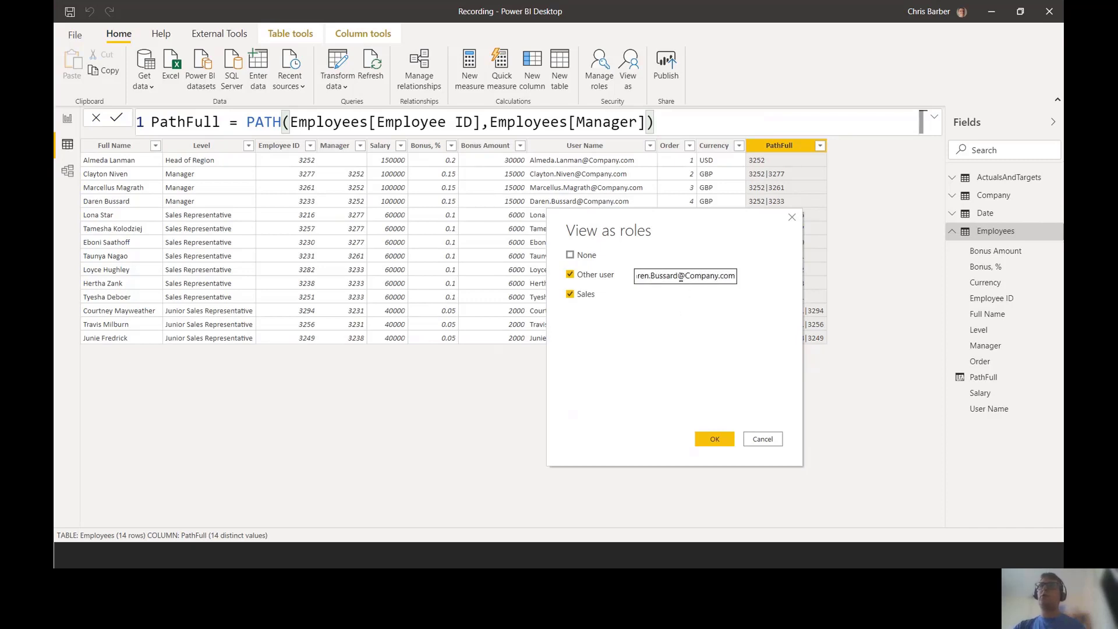
left_click_drag(678, 278, 772, 282)
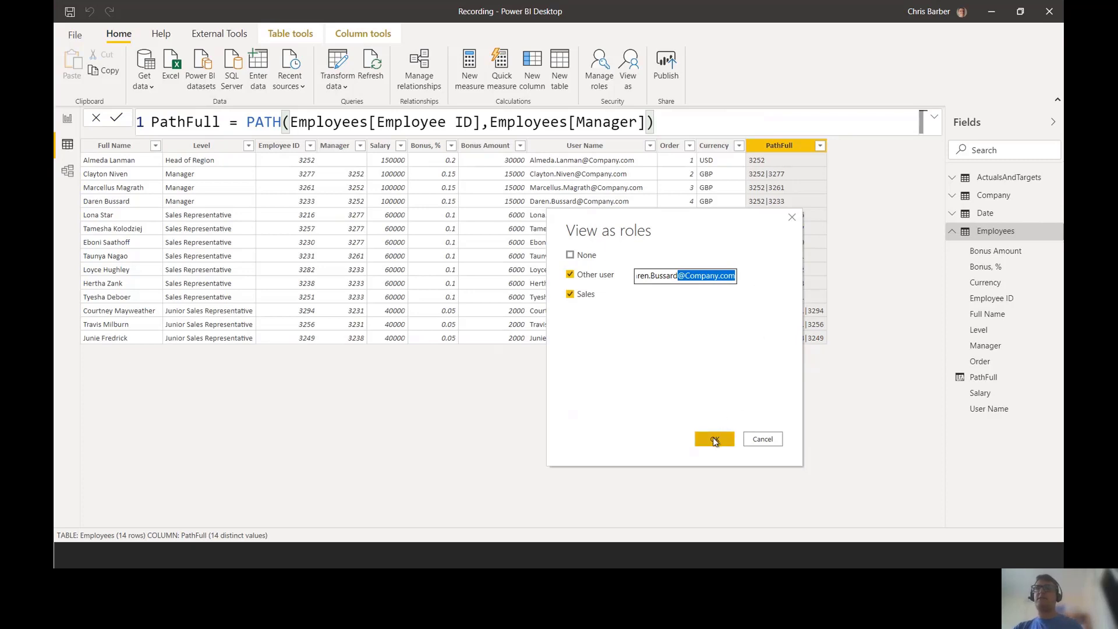
left_click(715, 441)
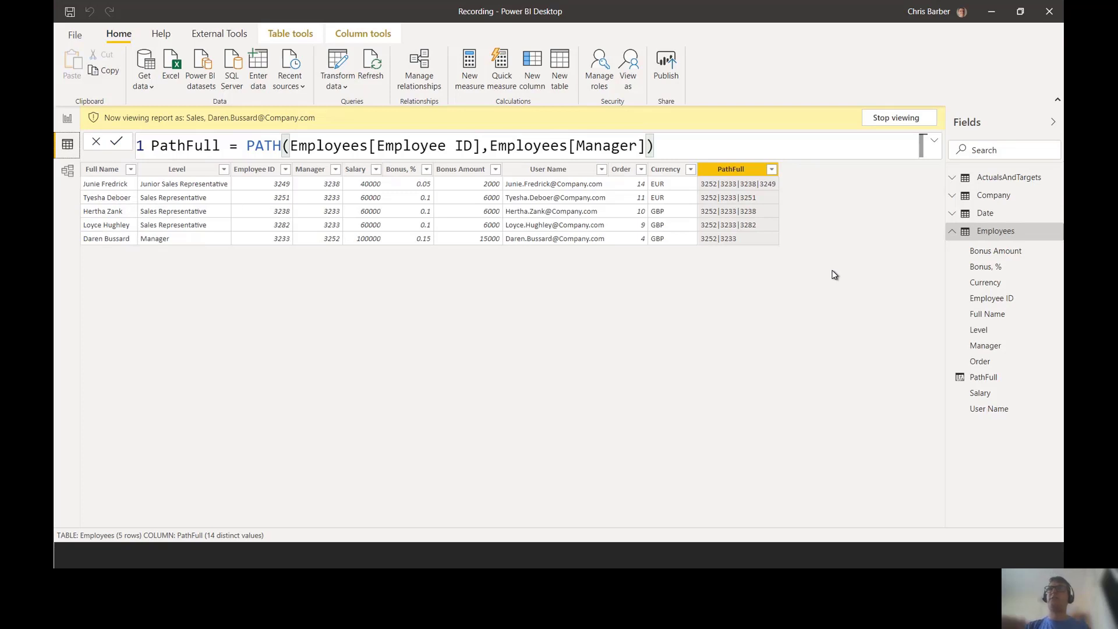
Step: Rearrange the Employees and ActualsAndTargets tables in Model view, then display ActualsAndTargets rows in Data view
left_click(952, 231)
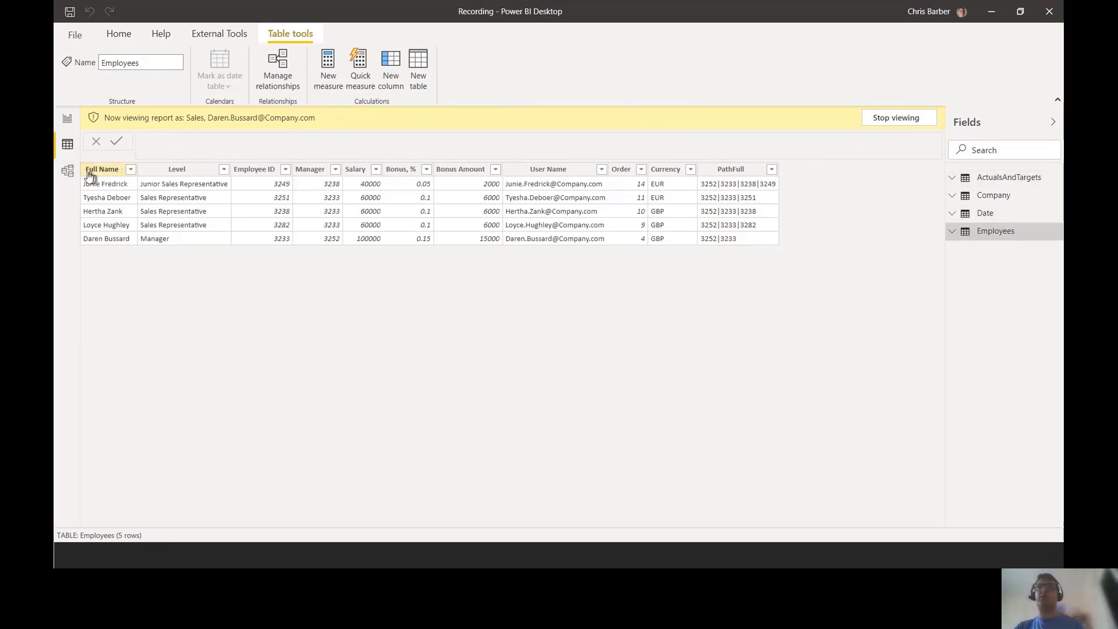
left_click(68, 170)
left_click_drag(349, 310, 431, 264)
left_click_drag(190, 176, 216, 173)
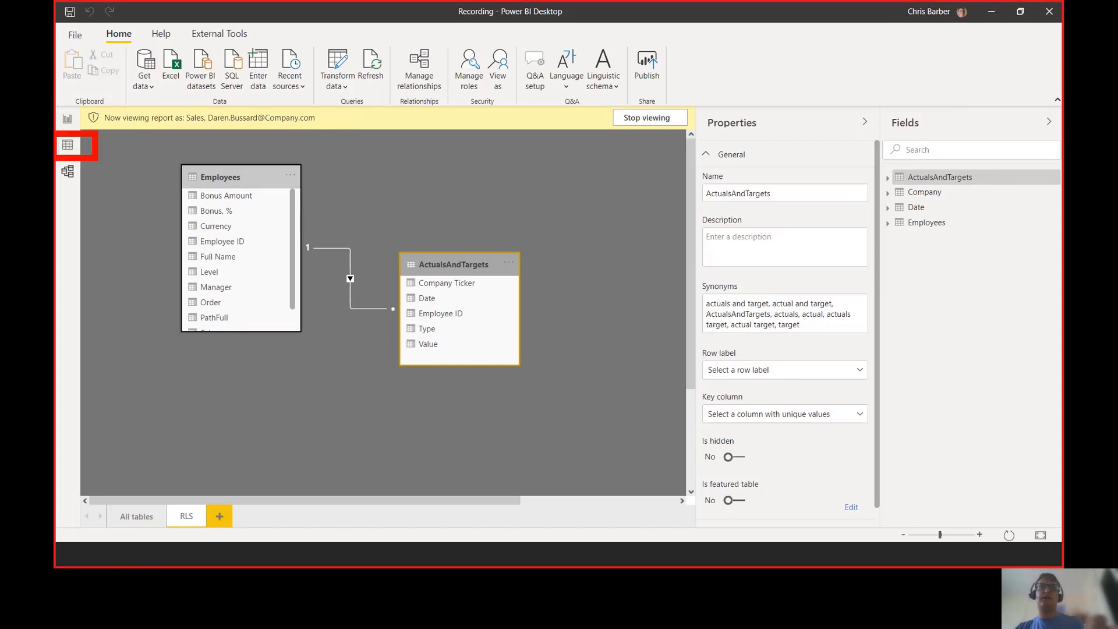
left_click(68, 146)
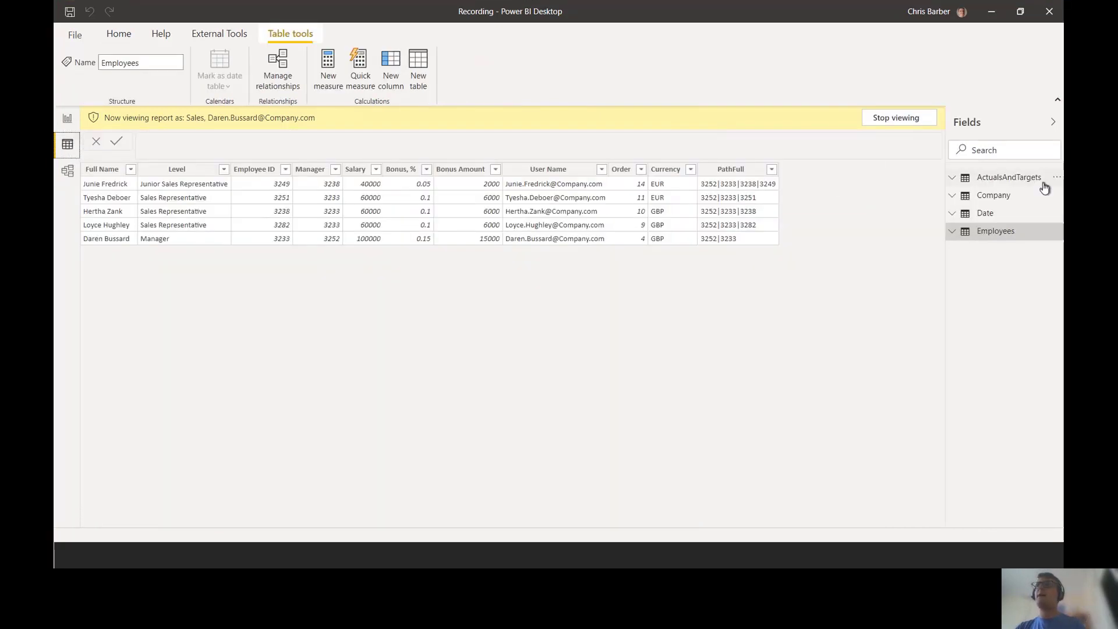
left_click(1022, 182)
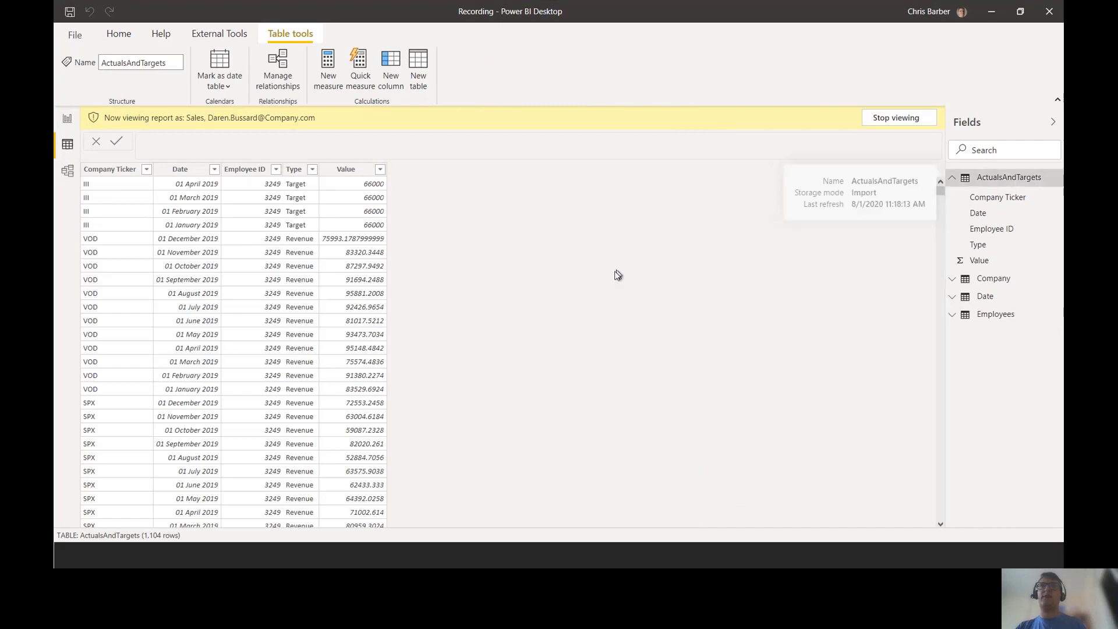
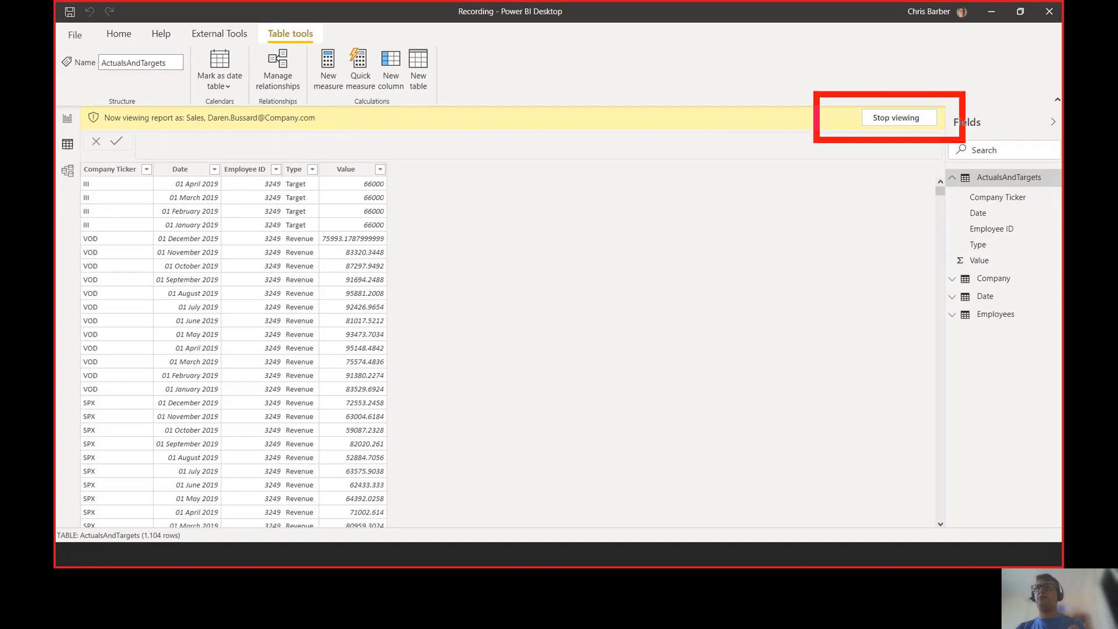
Step: Exit the Sales role view and return to the RLS report page of Full Name, Revenue, Target and Total
left_click(897, 118)
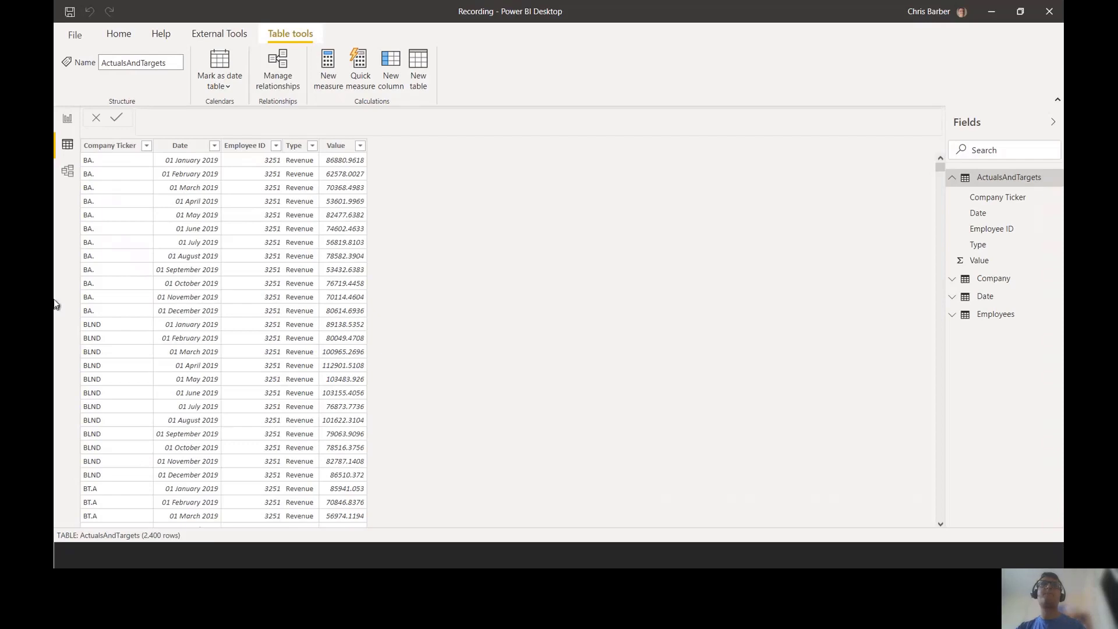
left_click(67, 119)
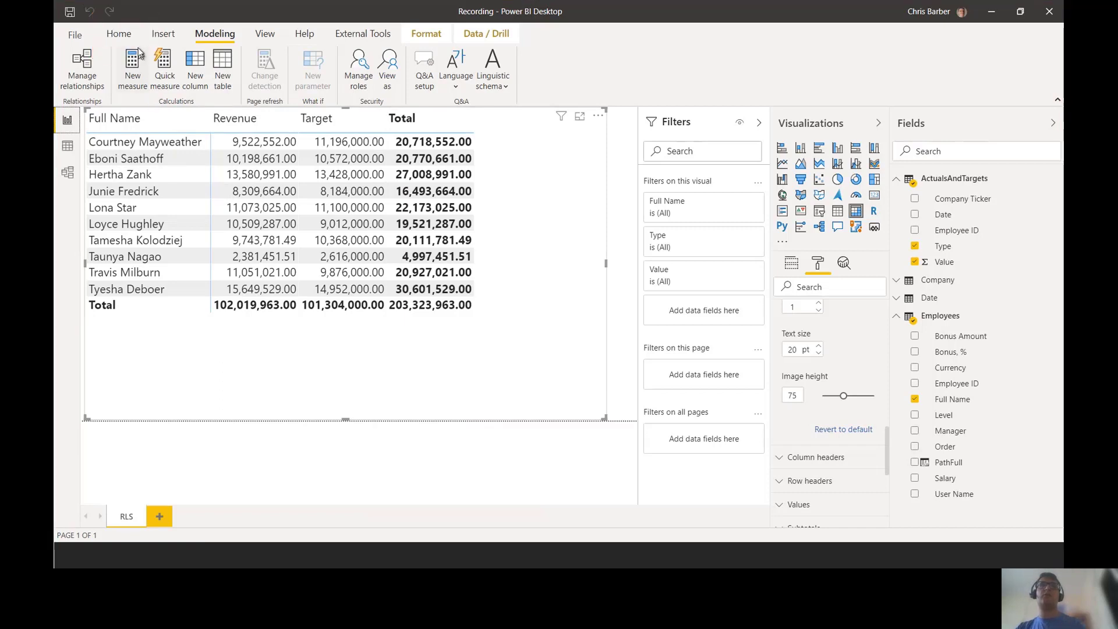
left_click(118, 34)
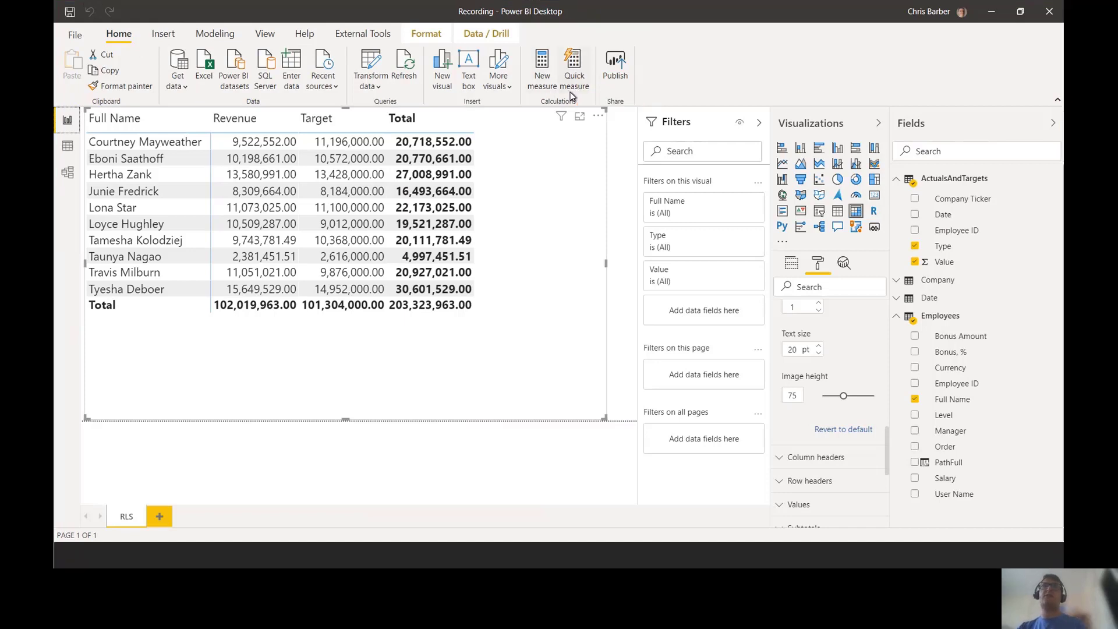
Step: Save Recording.pbix and publish it to LBAG, replacing the existing Recording dataset
left_click(621, 66)
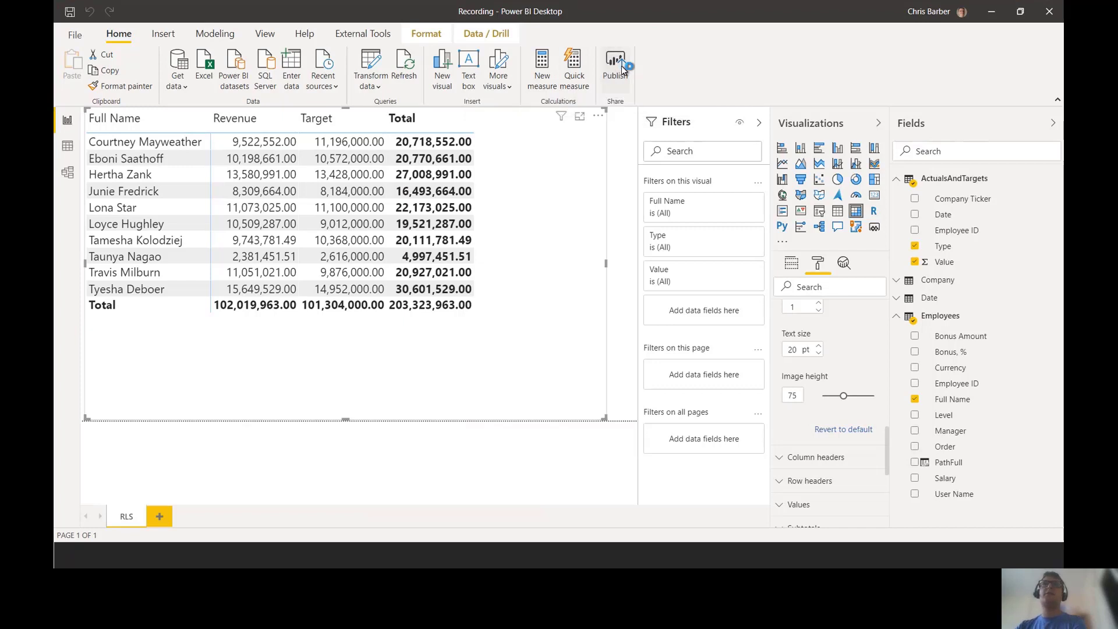
left_click(622, 302)
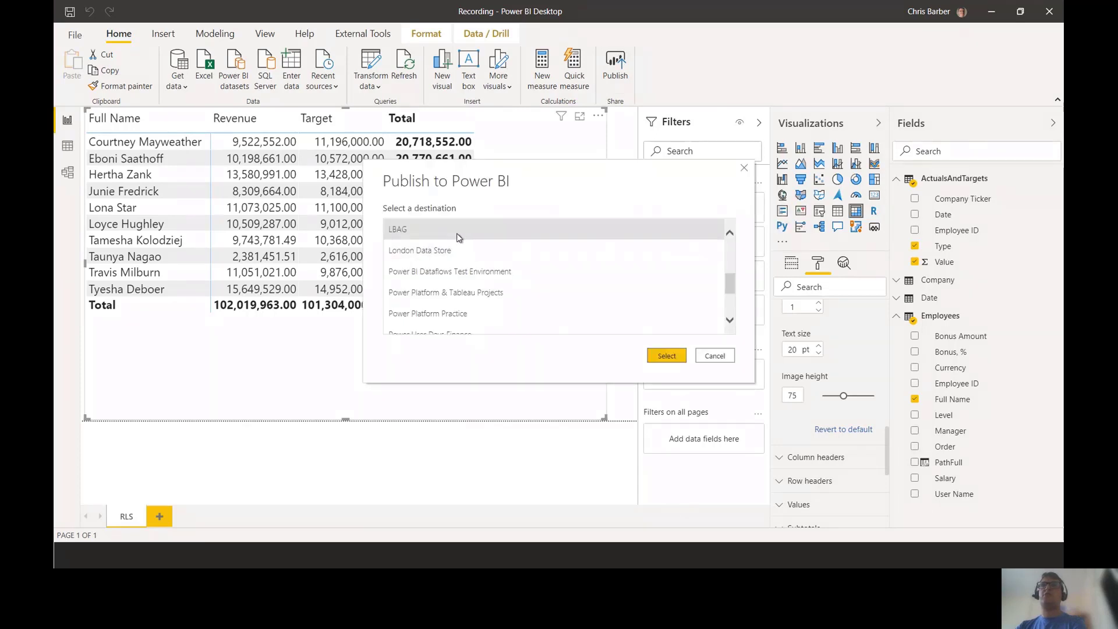
left_click(667, 356)
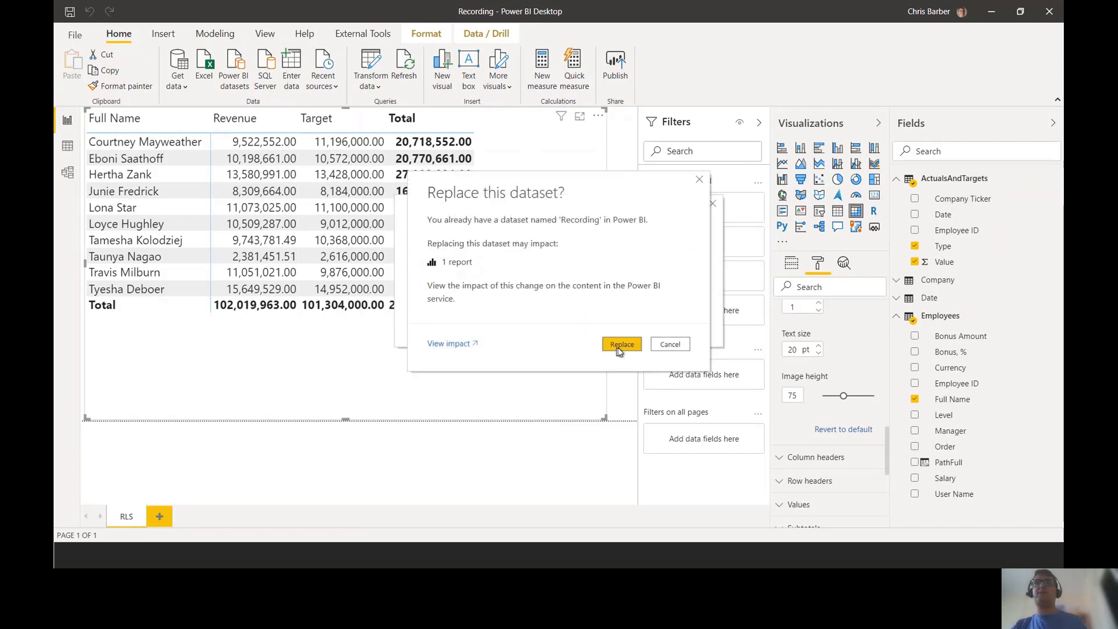
left_click(622, 345)
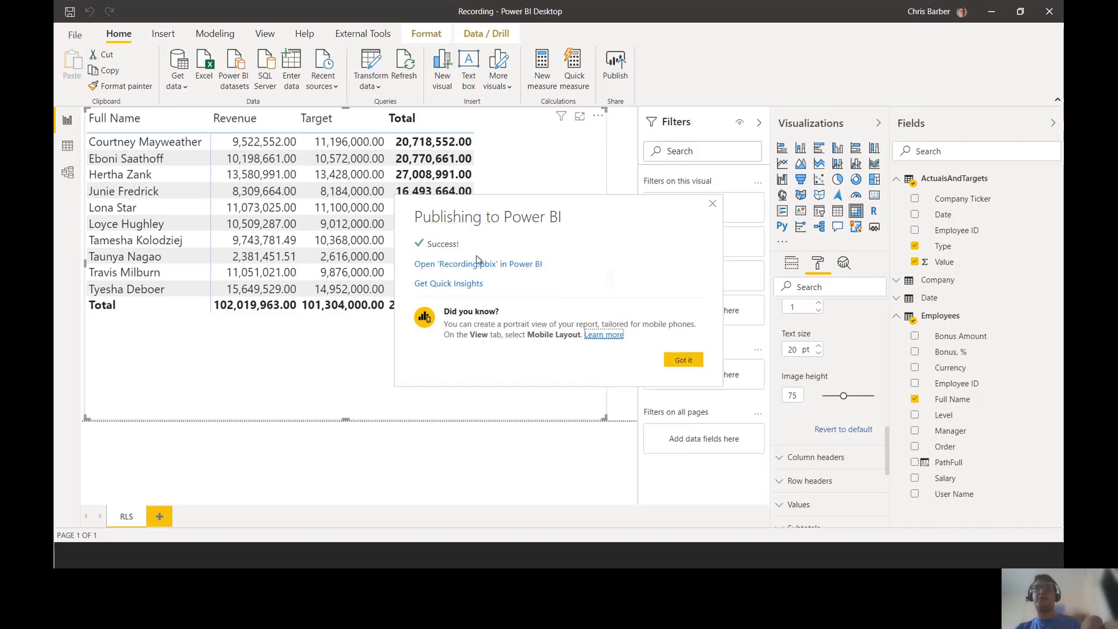
key("alt+Tab")
key("alt+Tab")
key("alt+Tab")
key("alt+Tab")
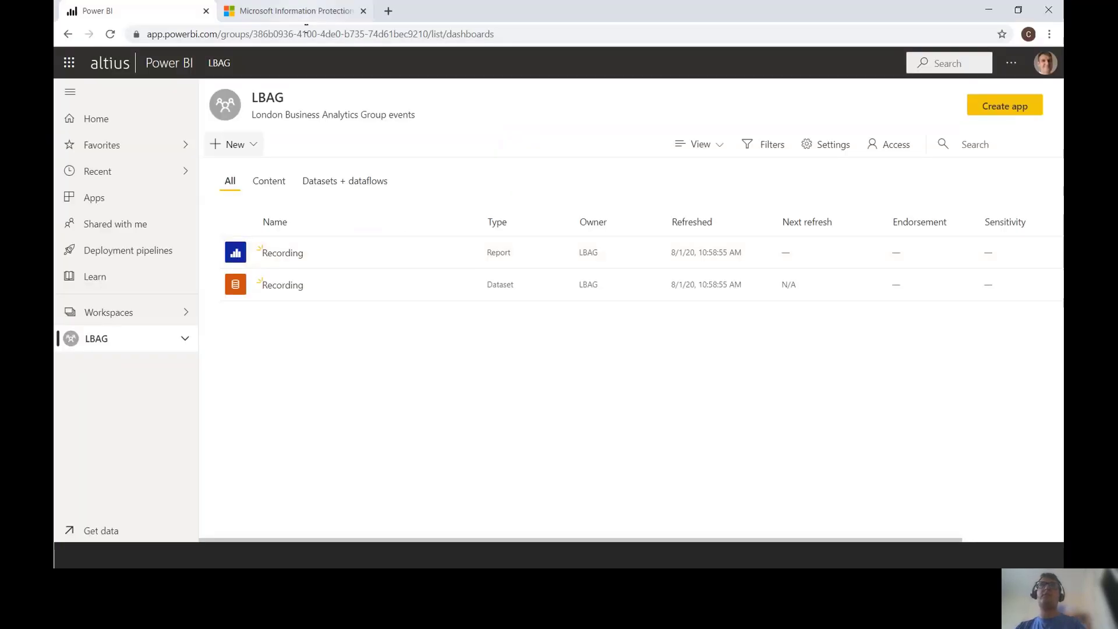
Step: Reload the LBAG workspace to show the 11:38 publish and bring up the Recording dataset's options
left_click(308, 35)
key("Return")
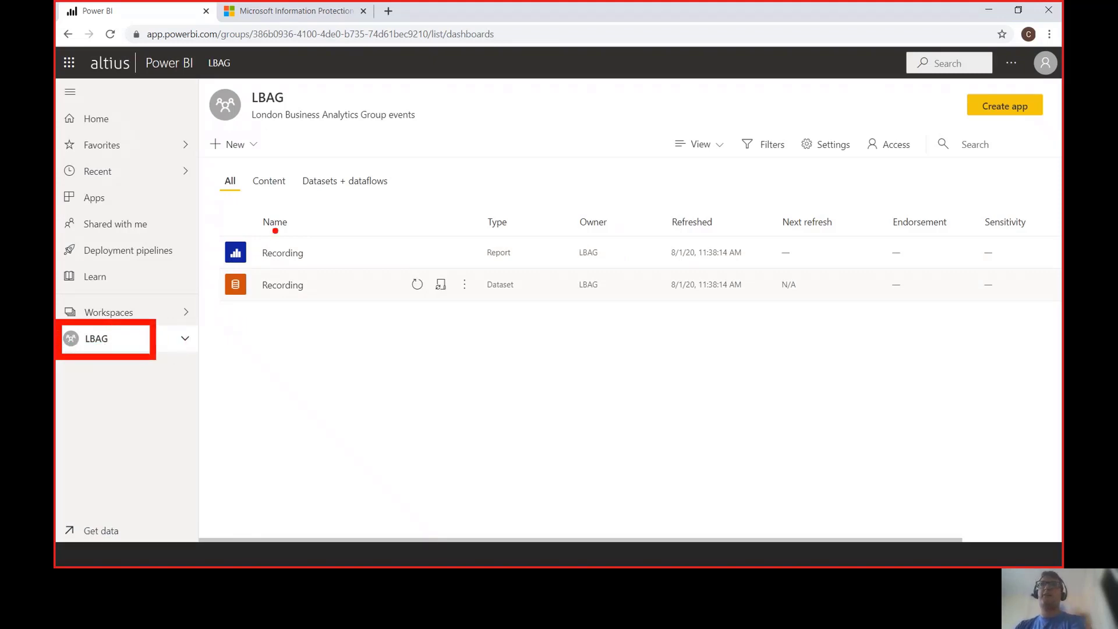
left_click_drag(216, 228, 335, 268)
key("Escape")
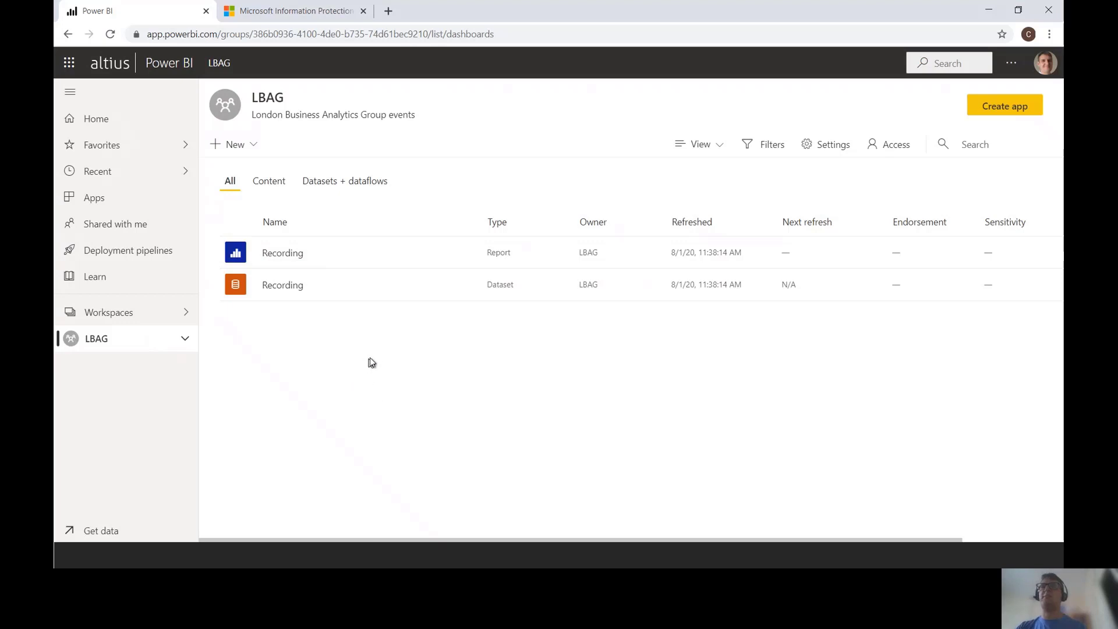
left_click(465, 291)
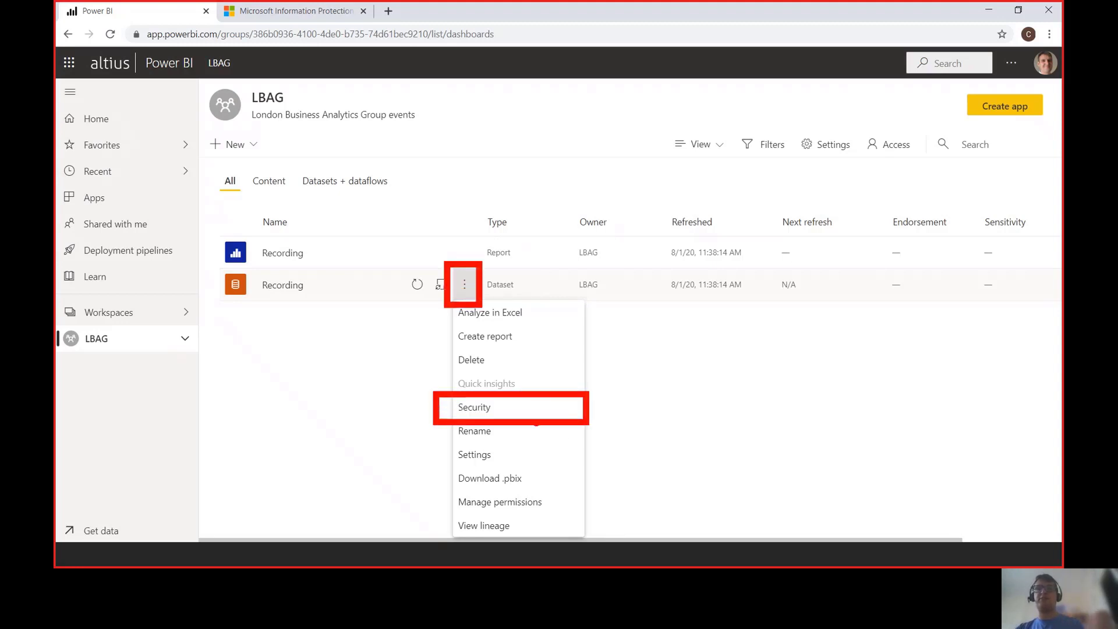
Step: Open the dataset's Row-Level Security page and try a member for the Sales role, then clear it
left_click(506, 409)
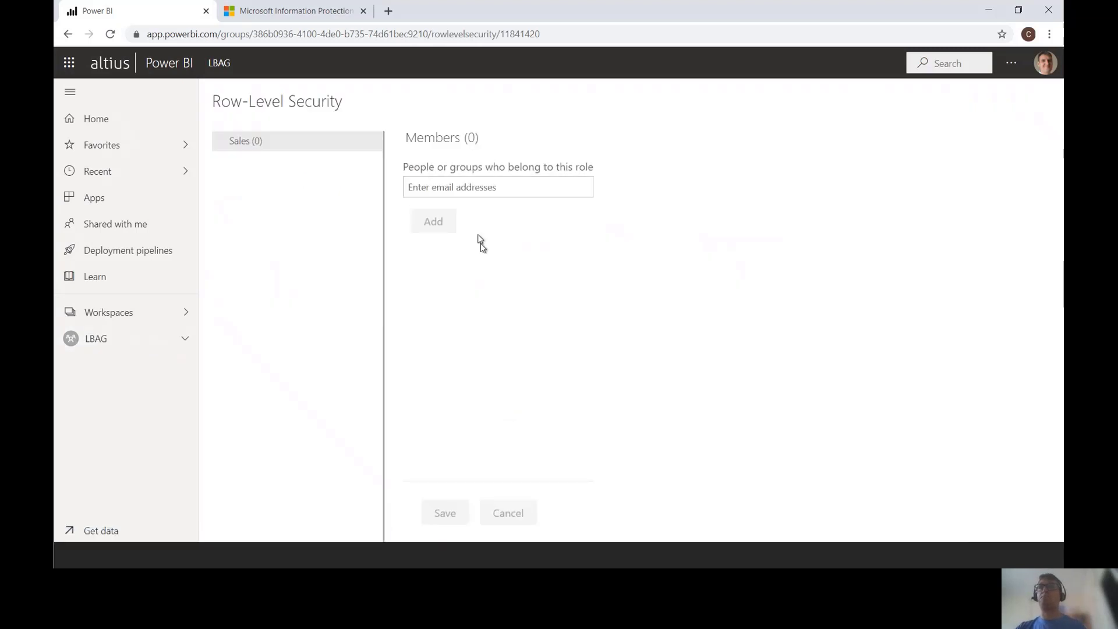
left_click(470, 191)
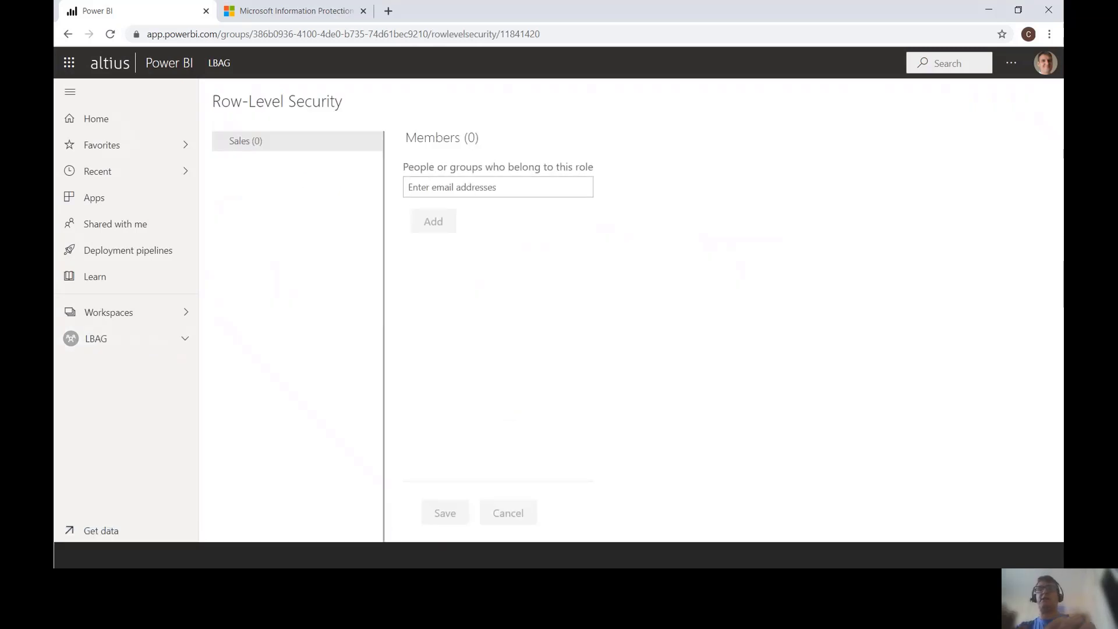
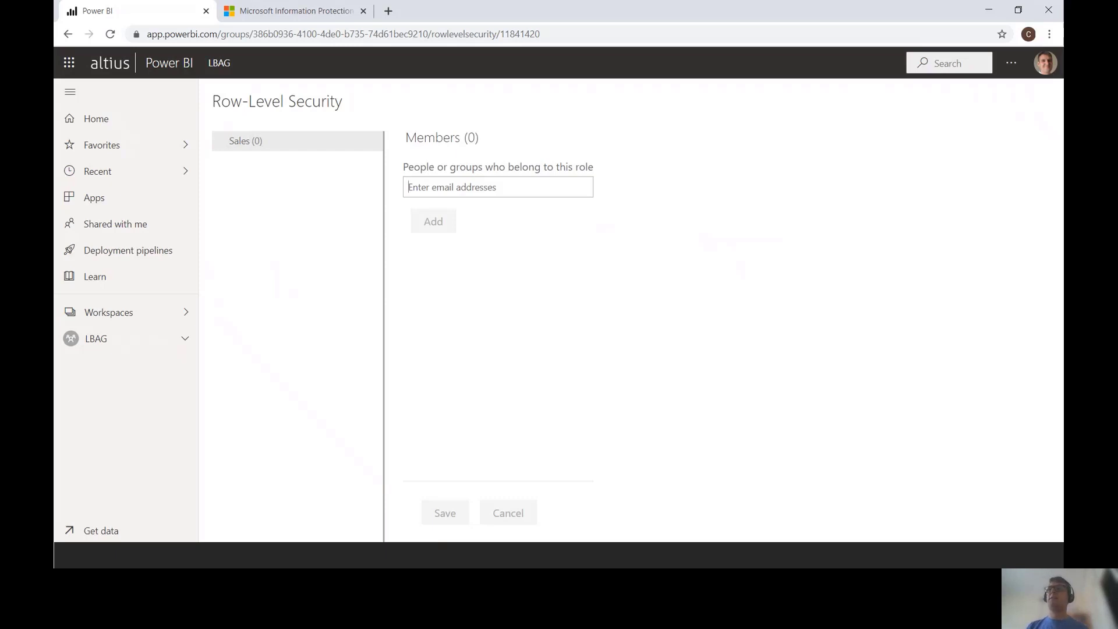
key("alt+Tab")
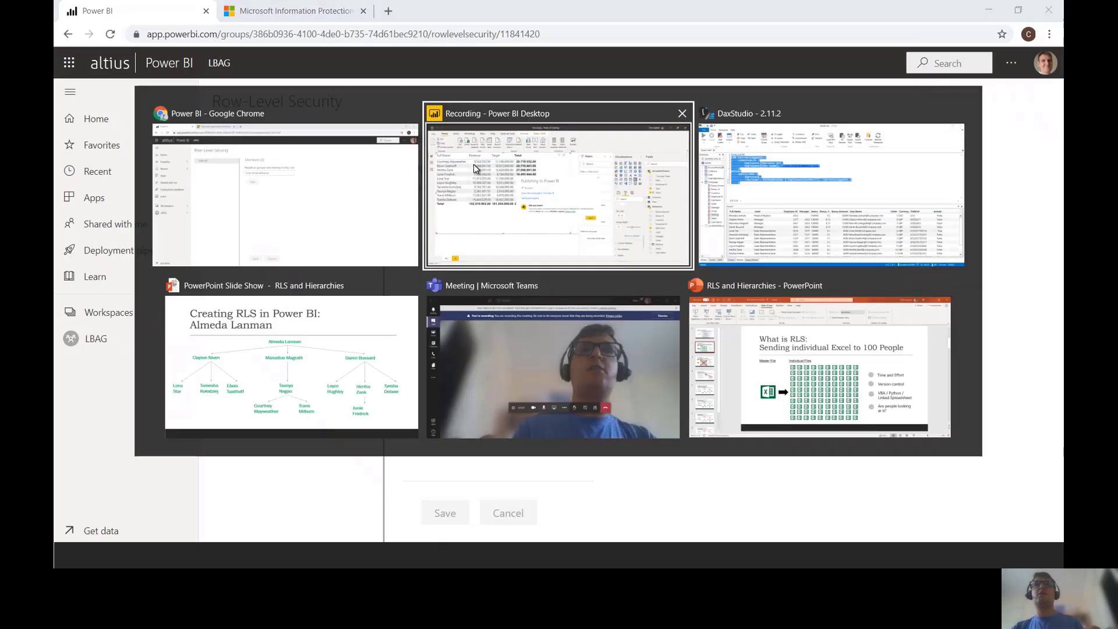
Step: Dismiss the publish message, review the Employees table data, then head to Modeling for role management
left_click(684, 360)
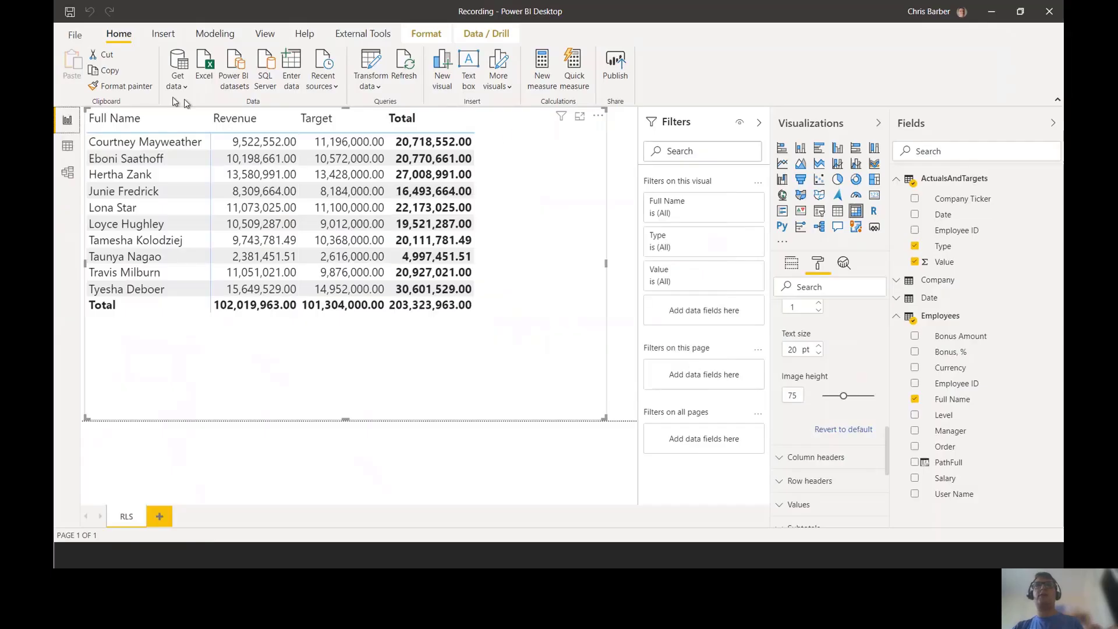
left_click(68, 153)
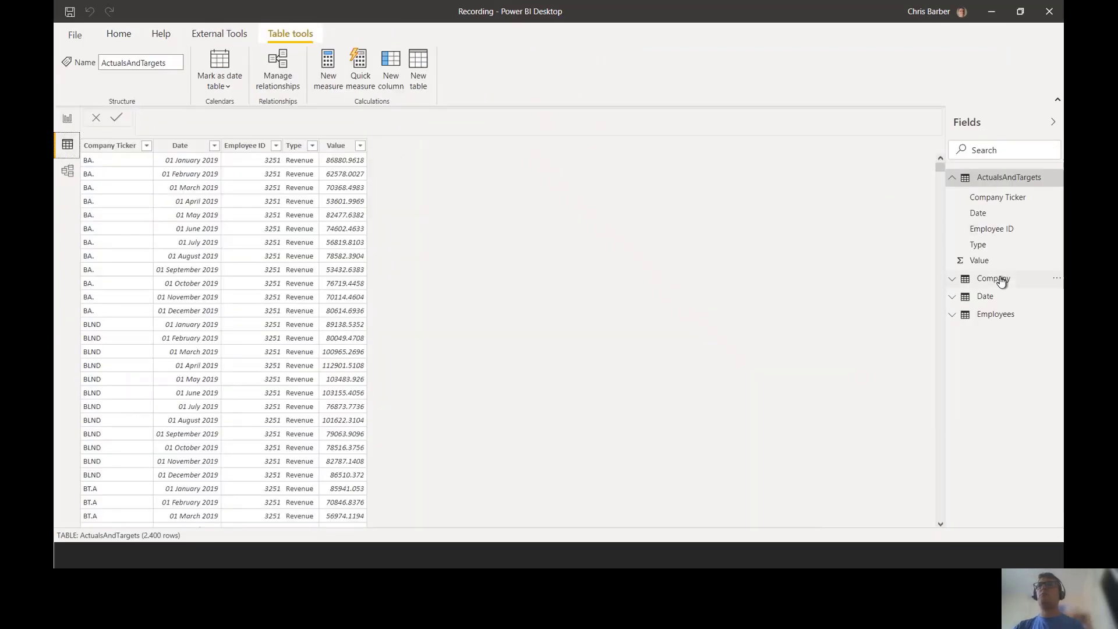
left_click(996, 317)
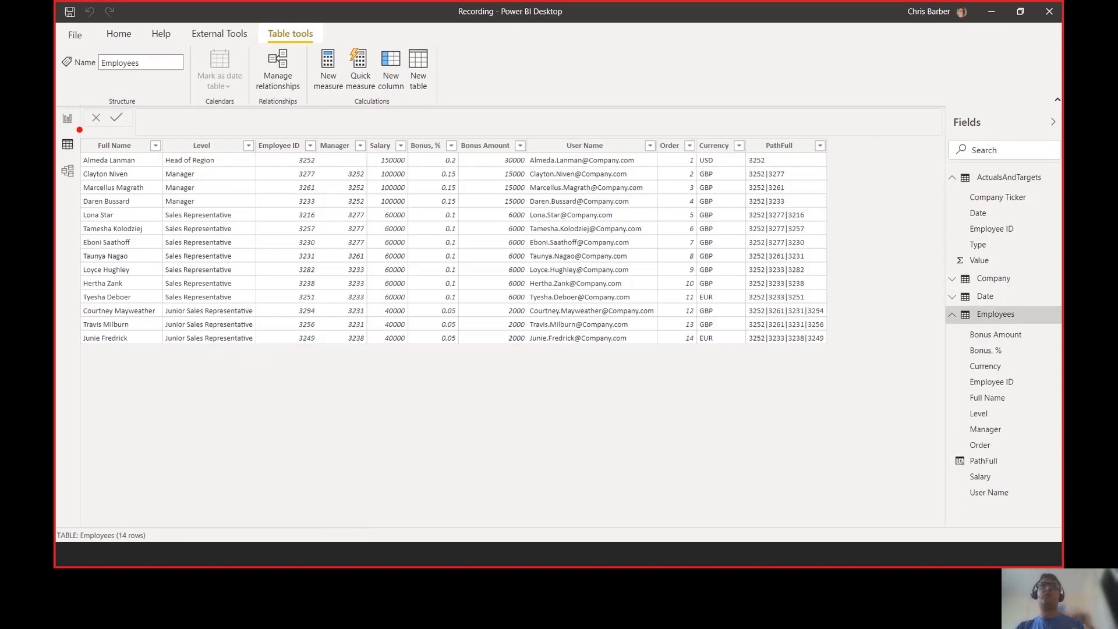
mouse_move(78, 130)
left_mouse_down()
mouse_move(631, 316)
mouse_move(864, 356)
left_mouse_up()
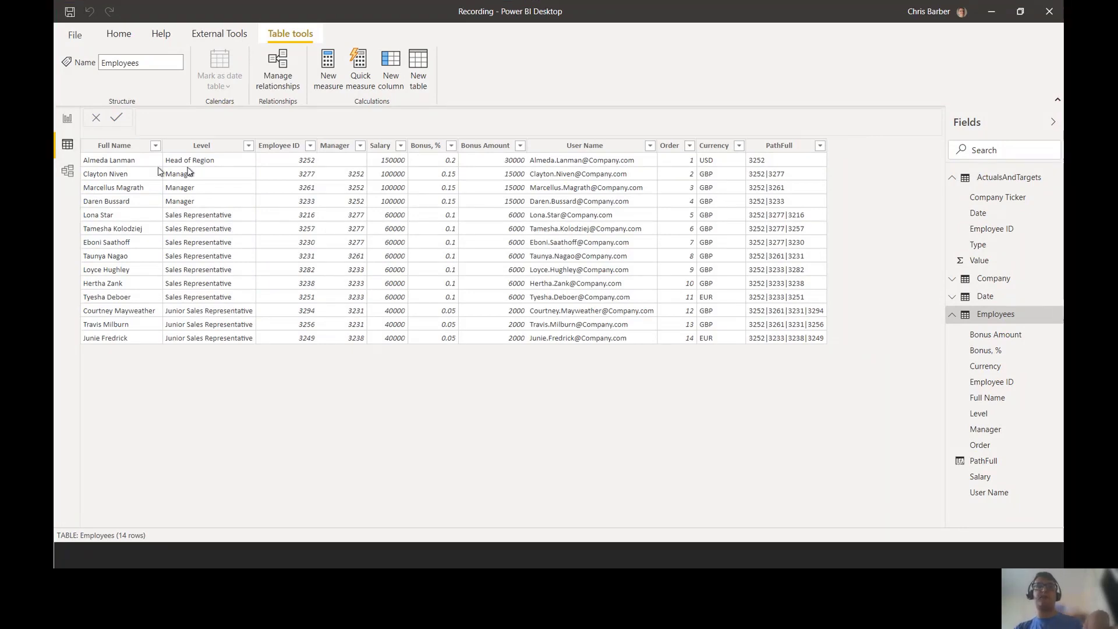
left_click(67, 118)
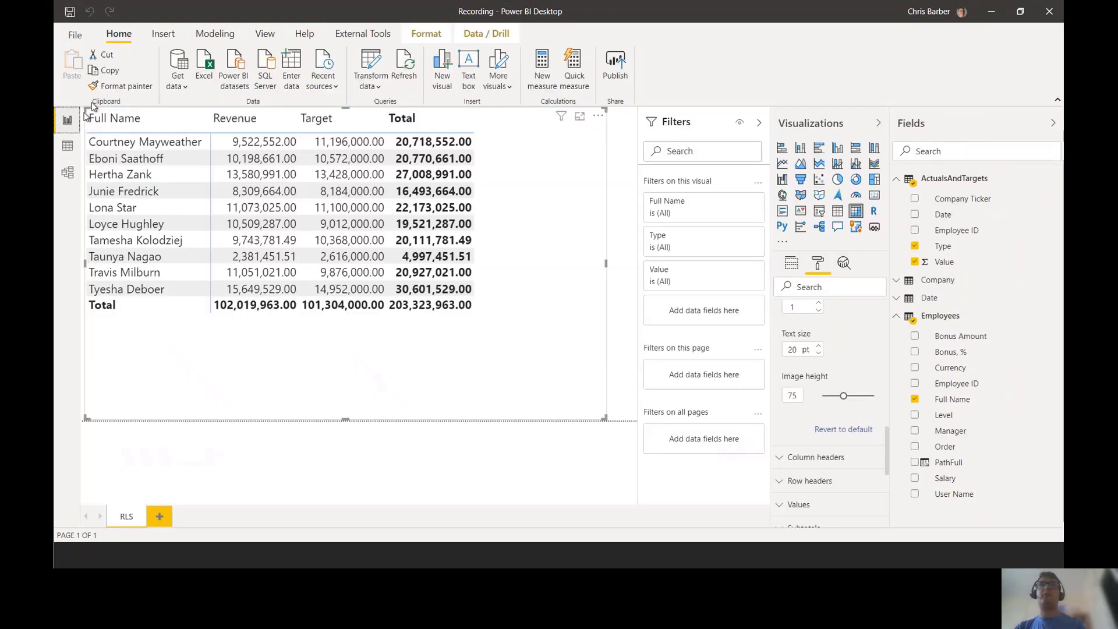
left_click(215, 33)
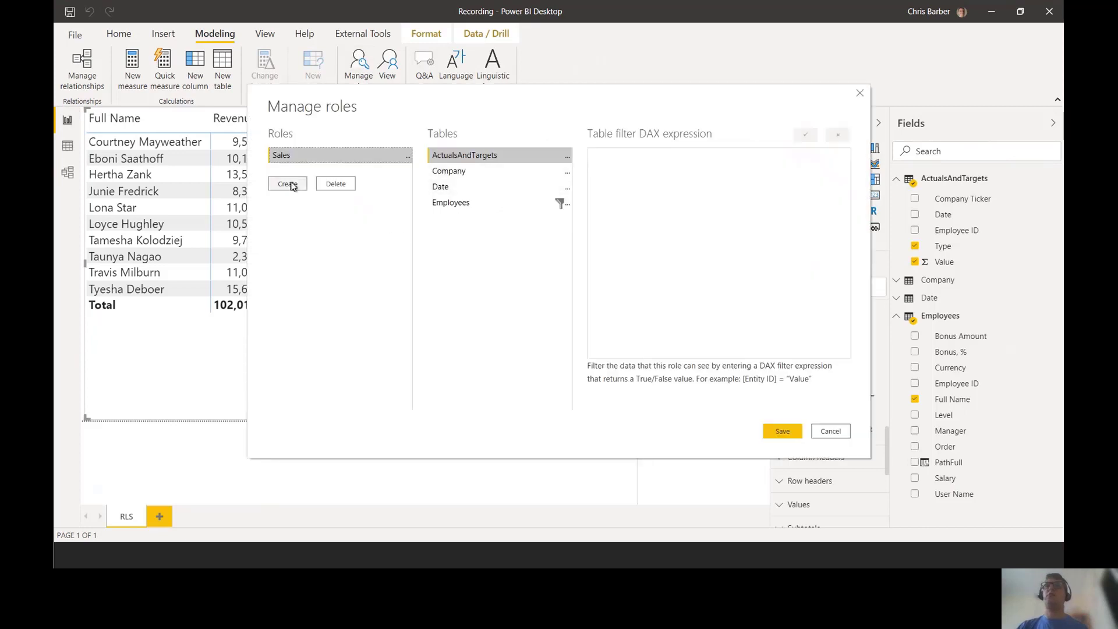
Step: Create an HR role next to Sales, browse its tables, and save the roles
left_click(289, 184)
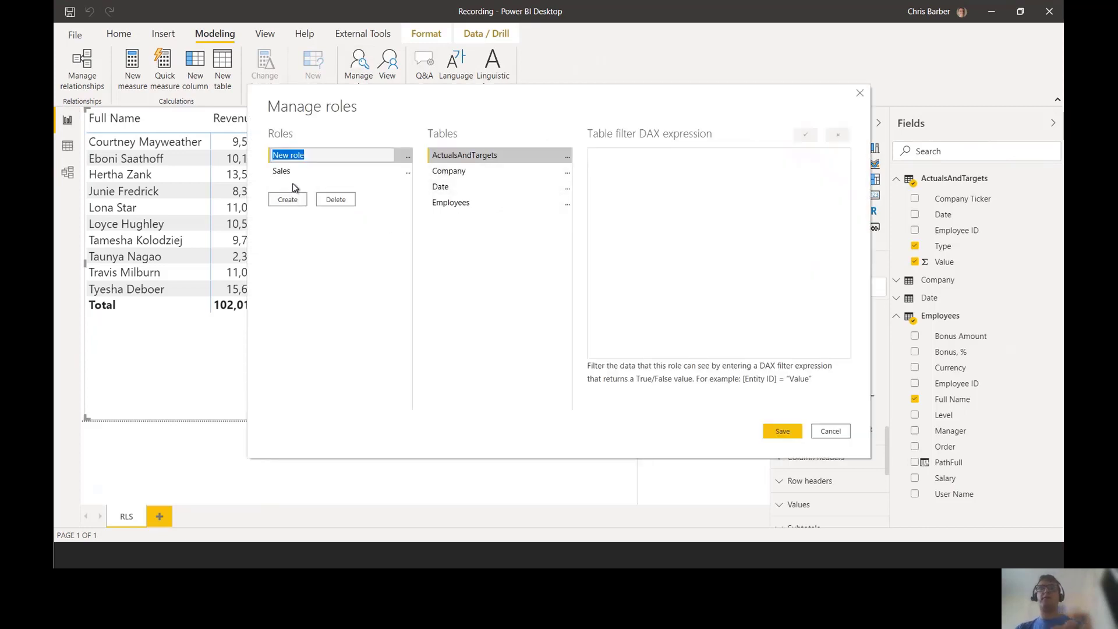
type("HR")
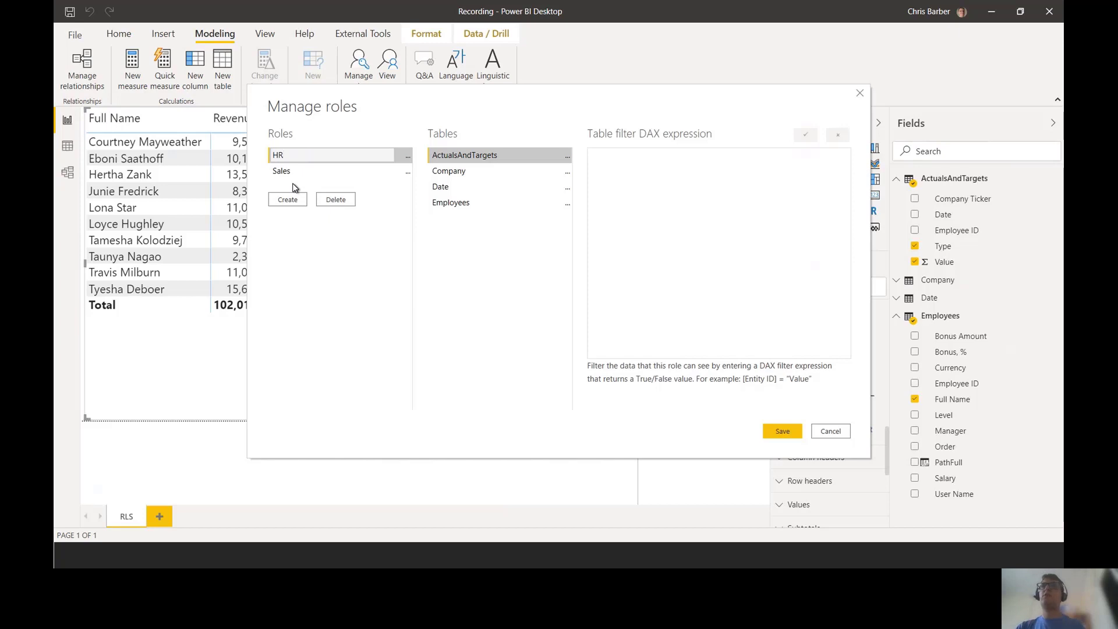
key("Return")
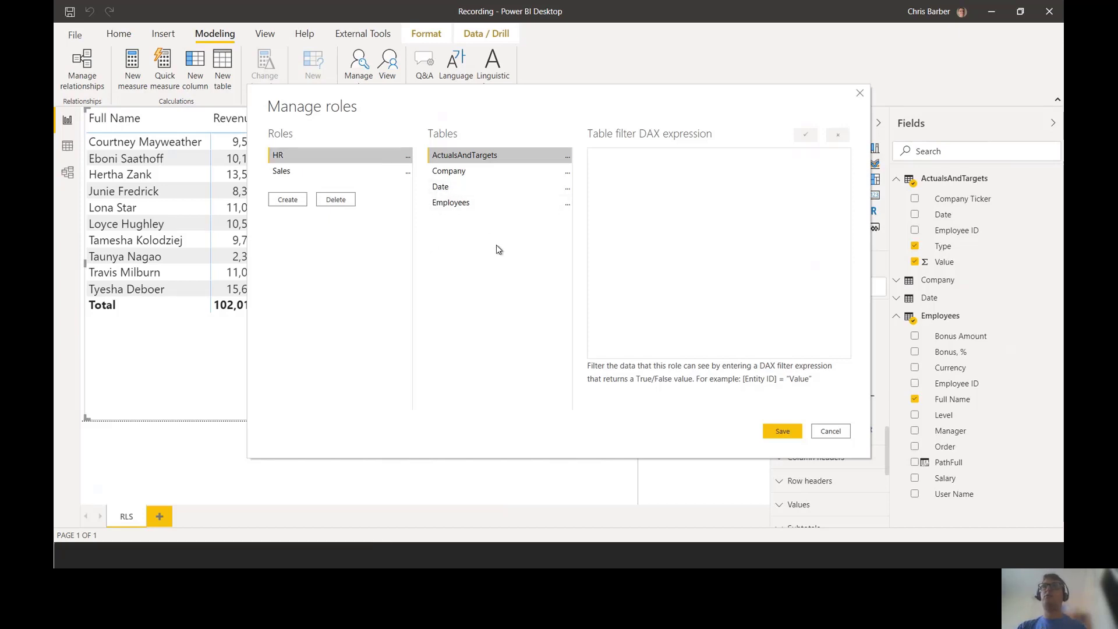
left_click(475, 202)
left_click(461, 187)
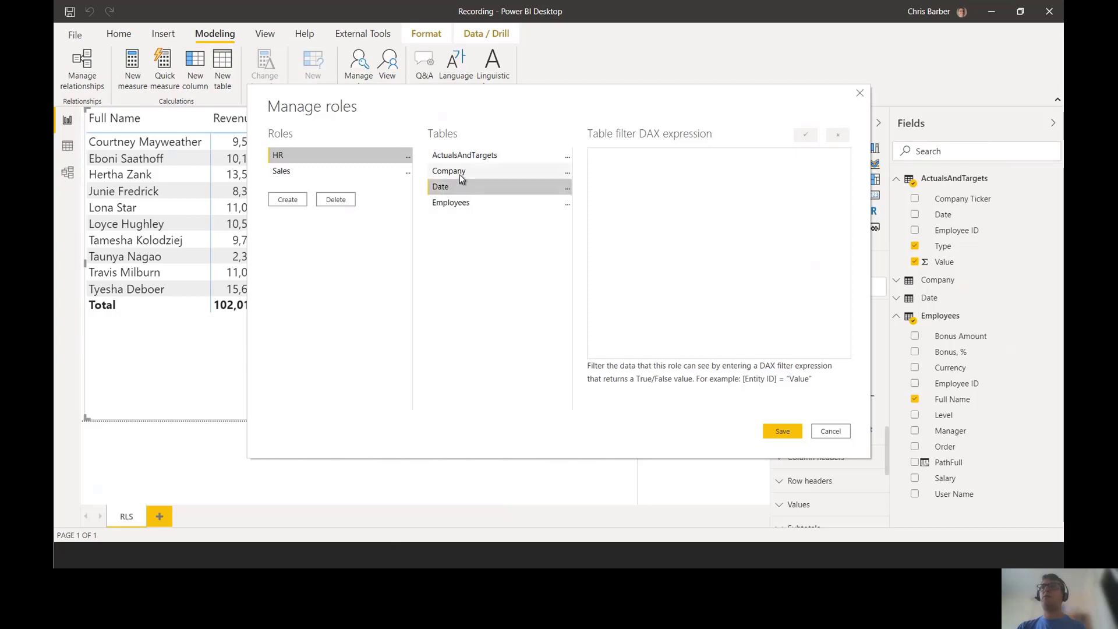
left_click(459, 172)
left_click(460, 154)
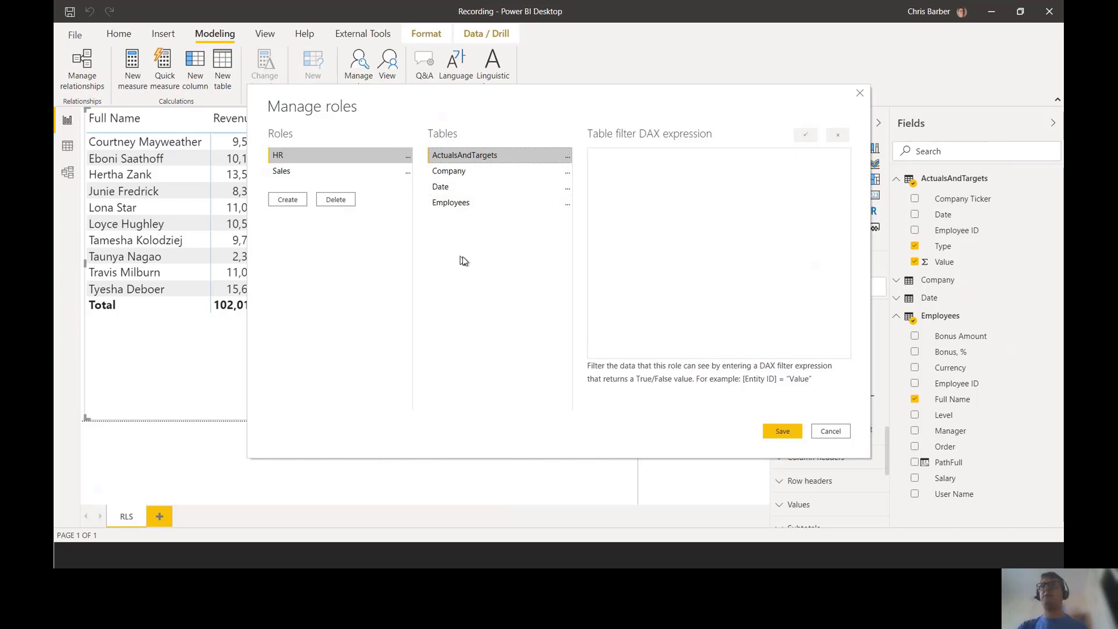
left_click(782, 431)
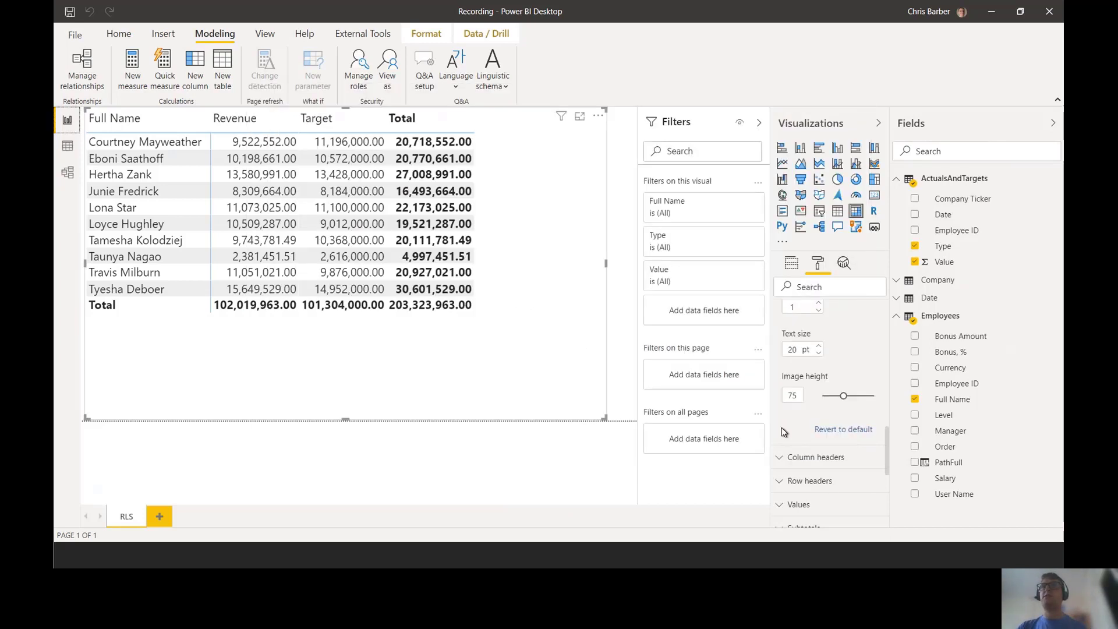
Step: Begin republishing from Home and save the report's changes
left_click(118, 35)
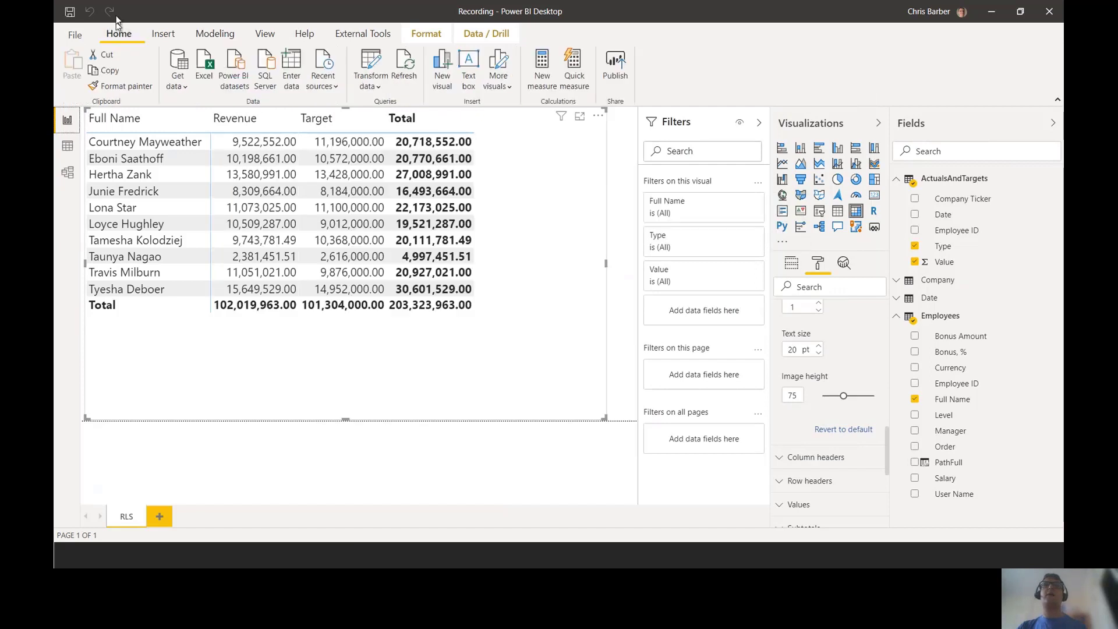
left_click(615, 65)
left_click(618, 297)
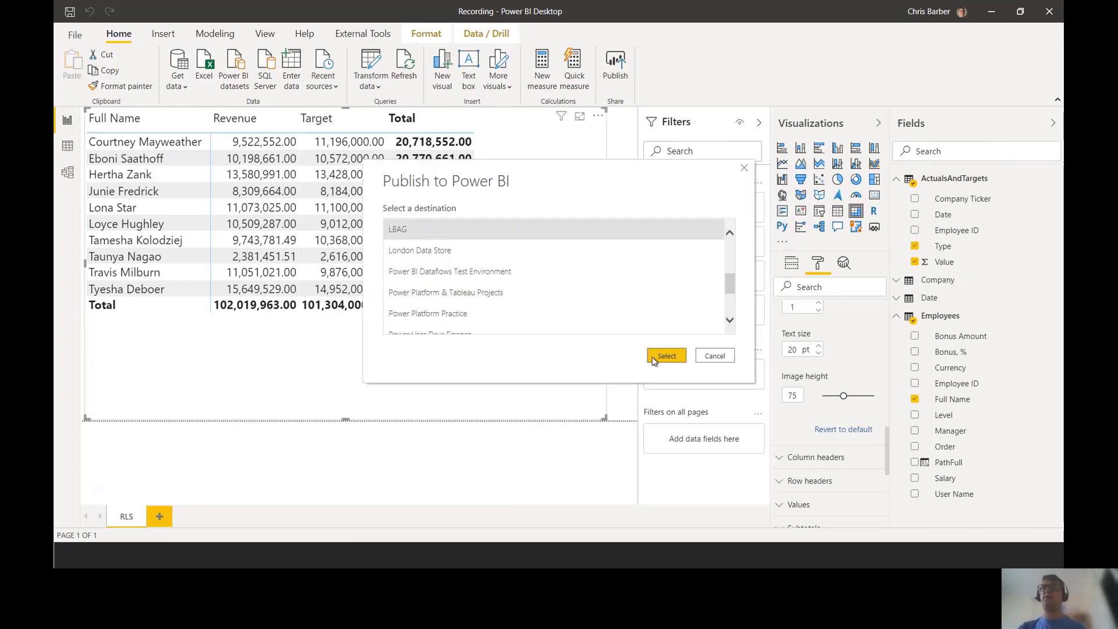
Step: Publish to LBAG, replace the Recording dataset, and dismiss the success message
left_click(662, 356)
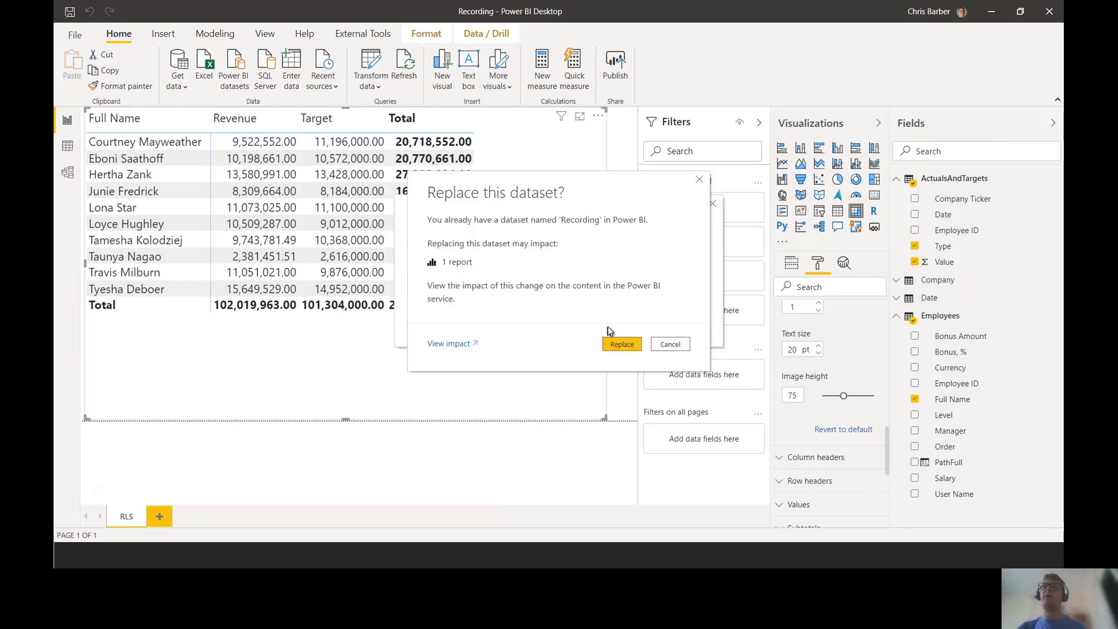
left_click(619, 344)
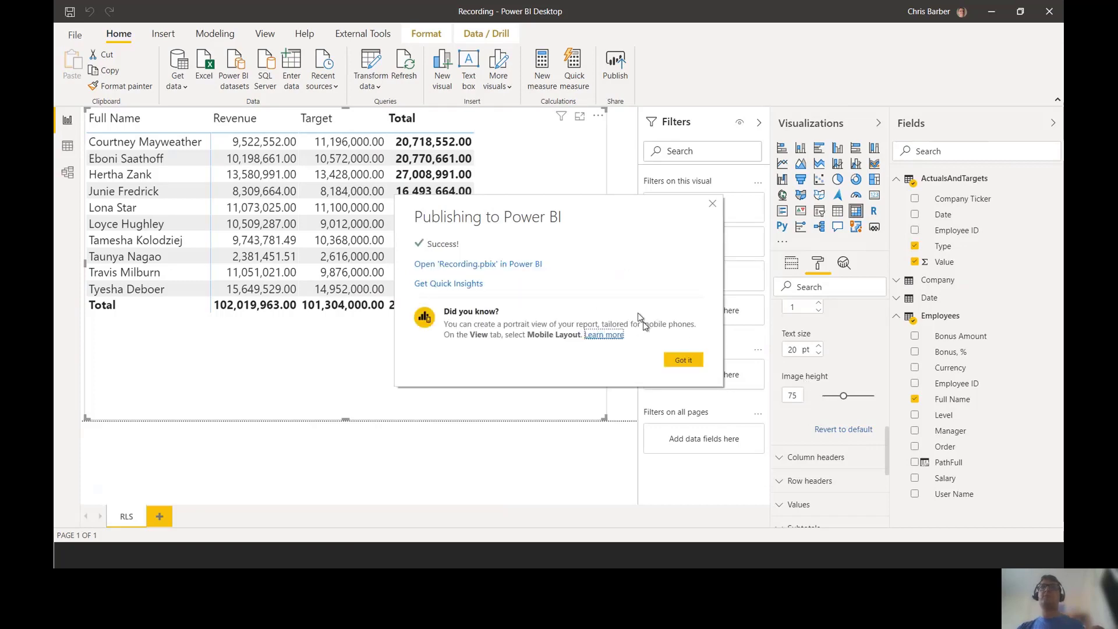
left_click(683, 360)
key("alt+Tab")
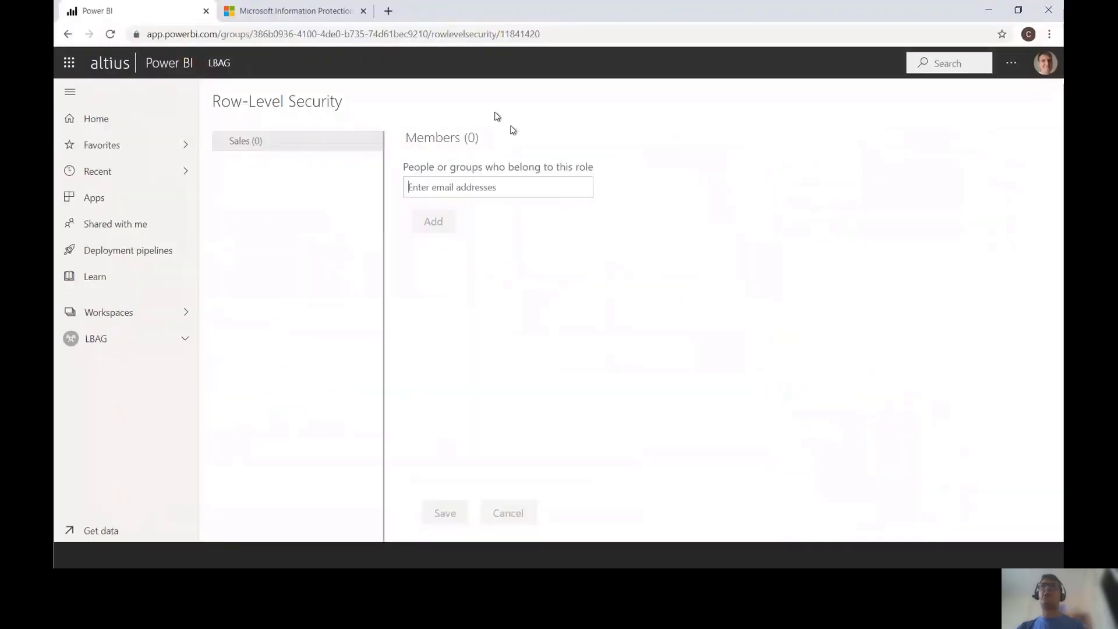
Step: Reload the Row-Level Security page so both HR and Sales roles appear
left_click(457, 36)
key("Return")
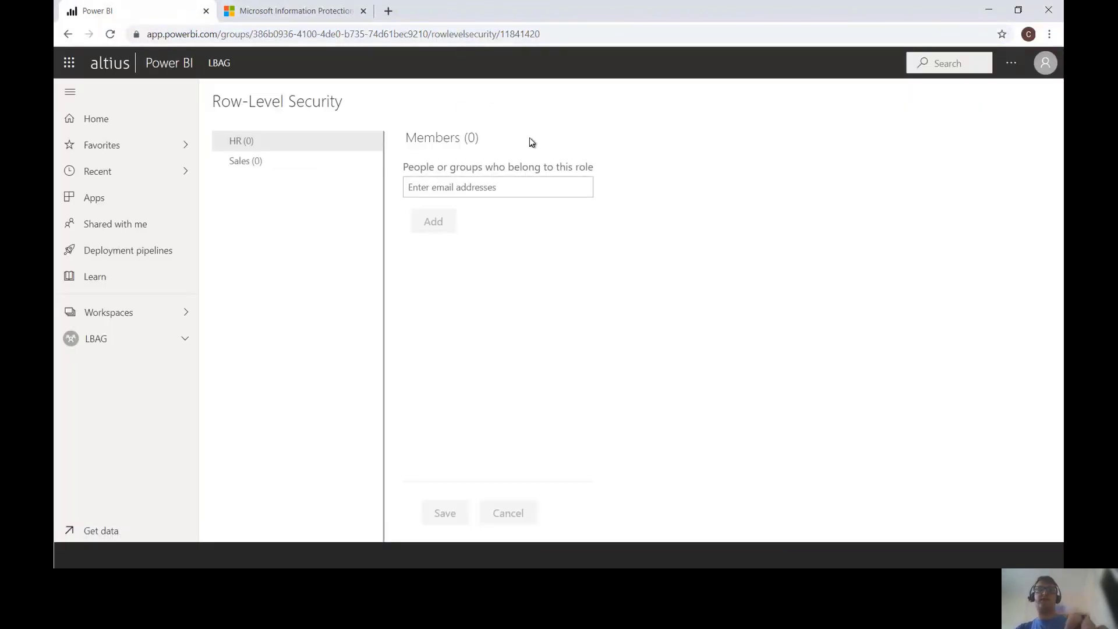
key("ctrl+2")
left_click_drag(213, 146, 311, 172)
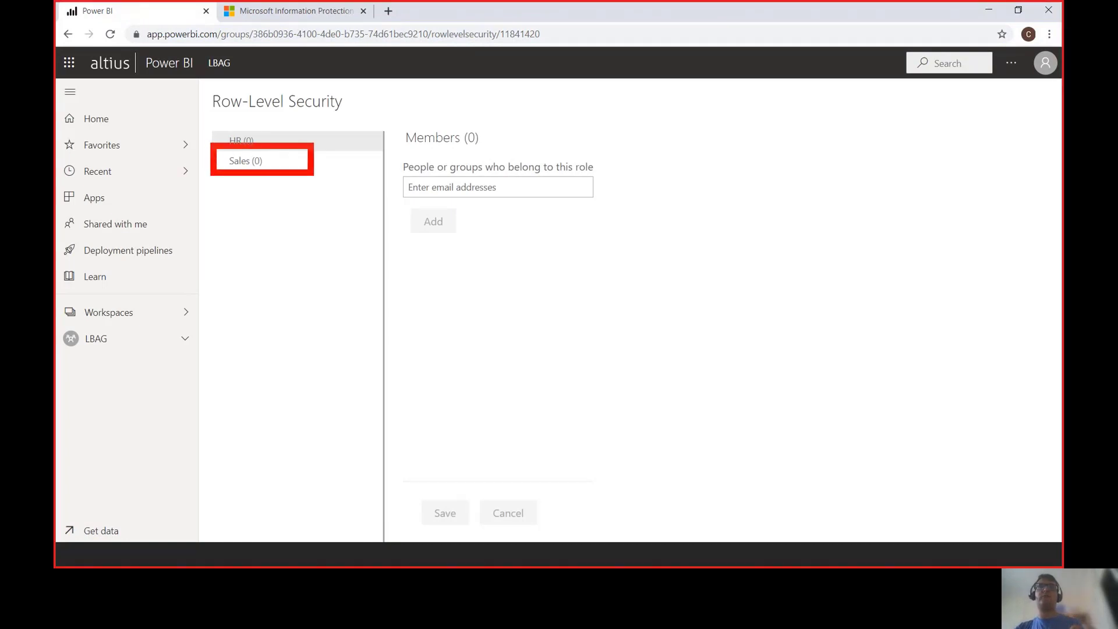
key("Escape")
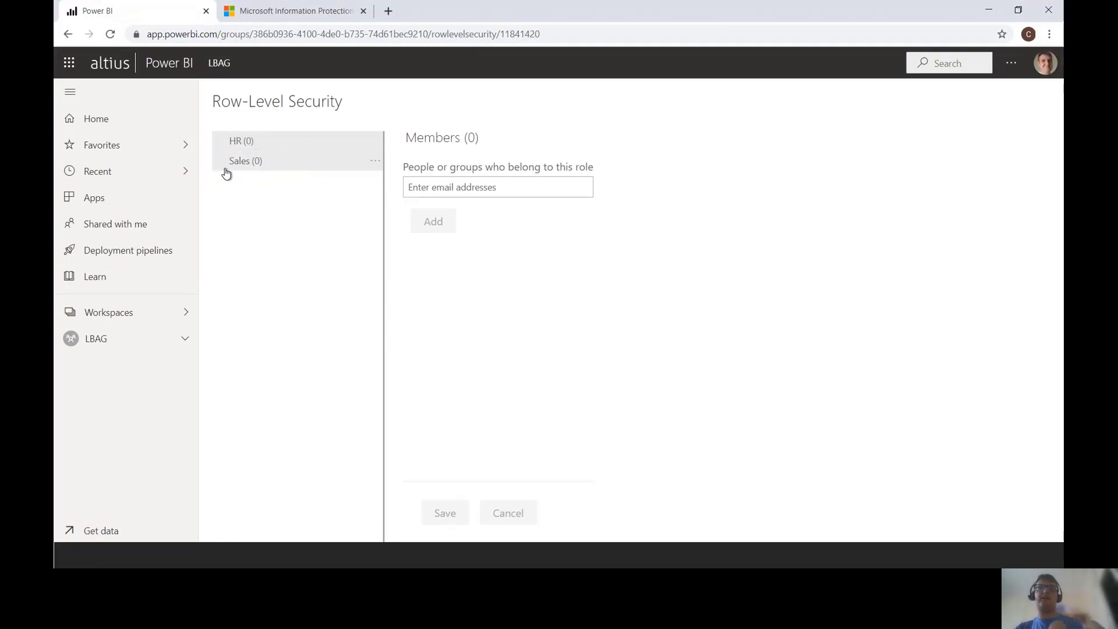
key("ctrl+2")
mouse_move(223, 169)
left_mouse_down()
mouse_move(267, 169)
mouse_move(245, 147)
mouse_move(261, 147)
left_mouse_up()
key("Escape")
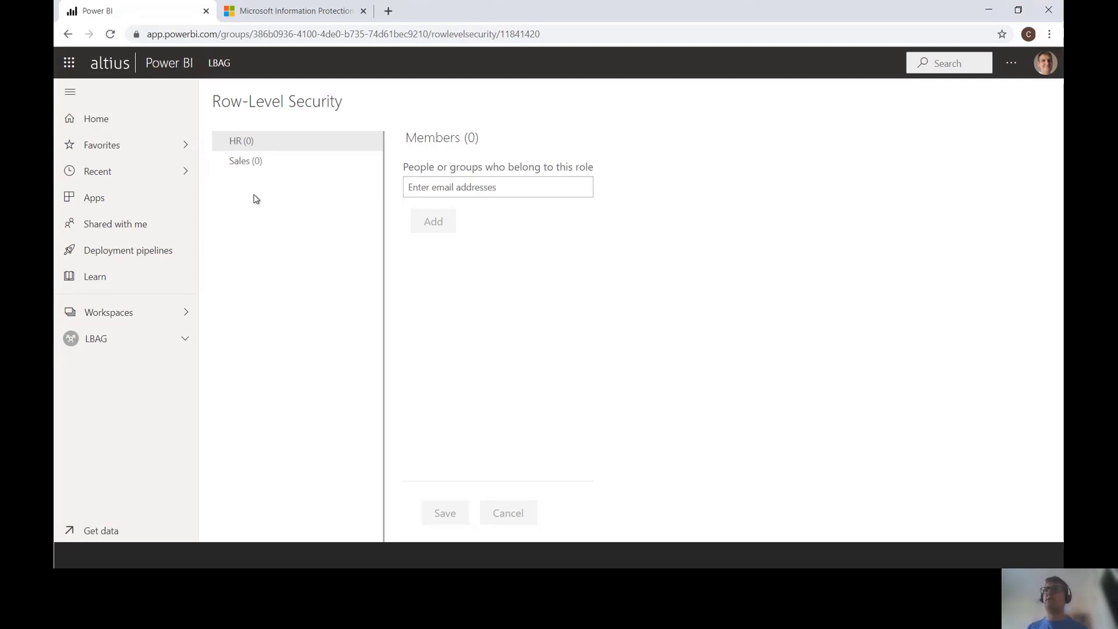
Step: Check the Sales and HR roles' members and HR's options, then return to the LBAG workspace
left_click(315, 167)
left_click(331, 145)
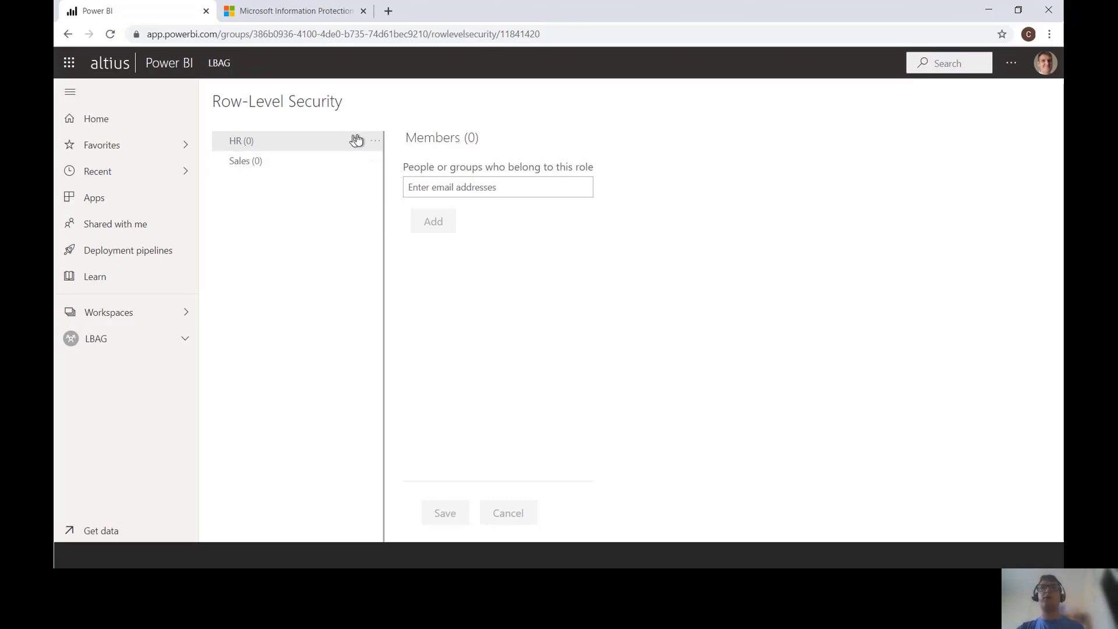
left_click(376, 146)
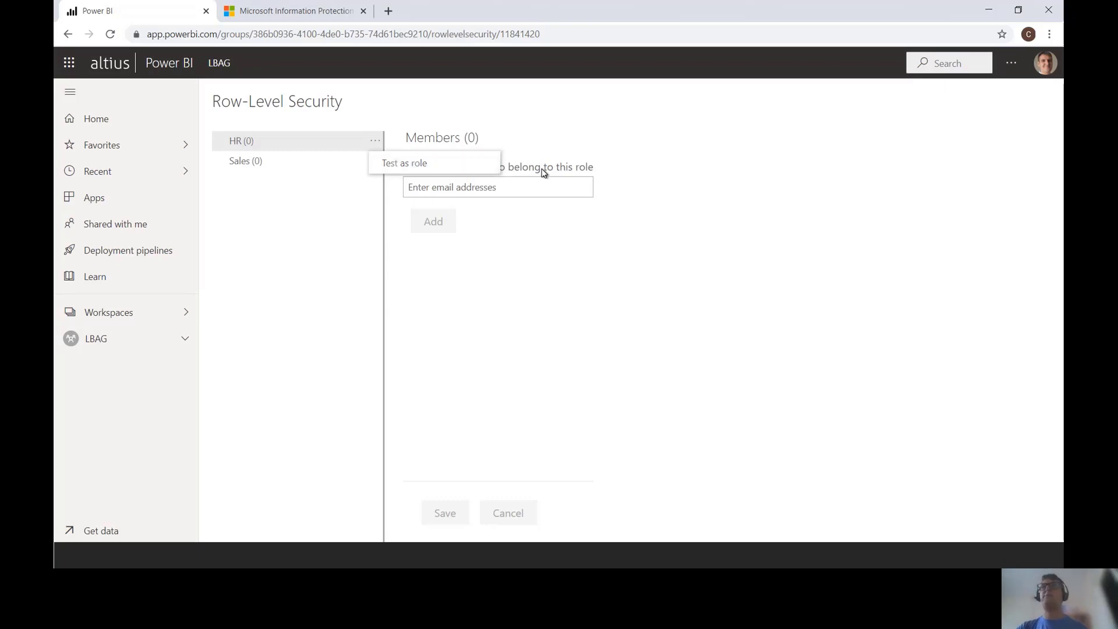
left_click(339, 144)
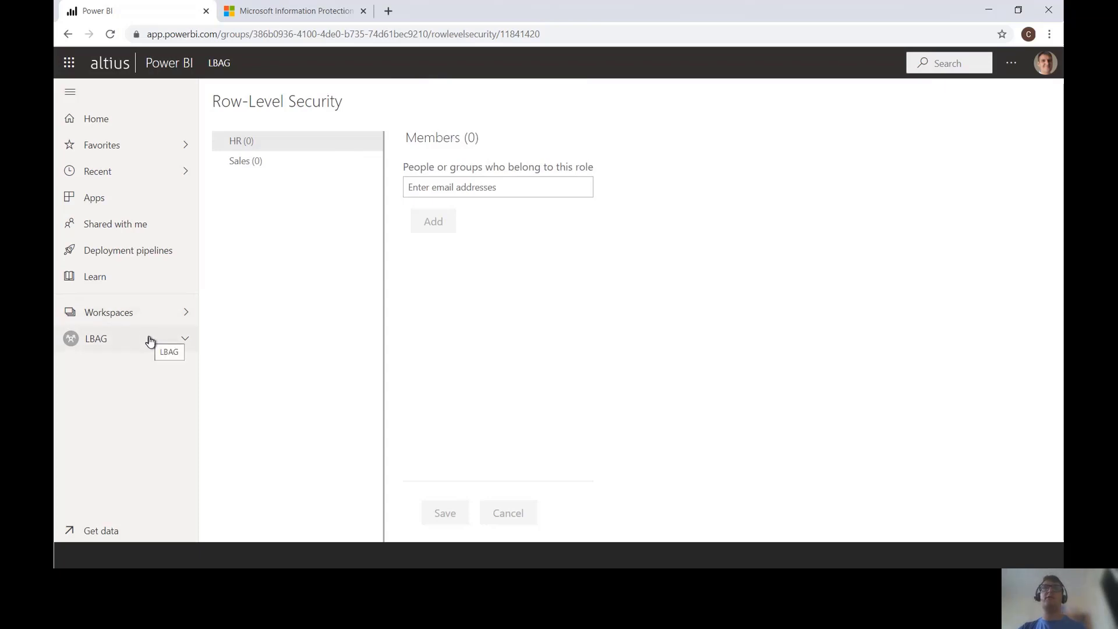
left_click(63, 37)
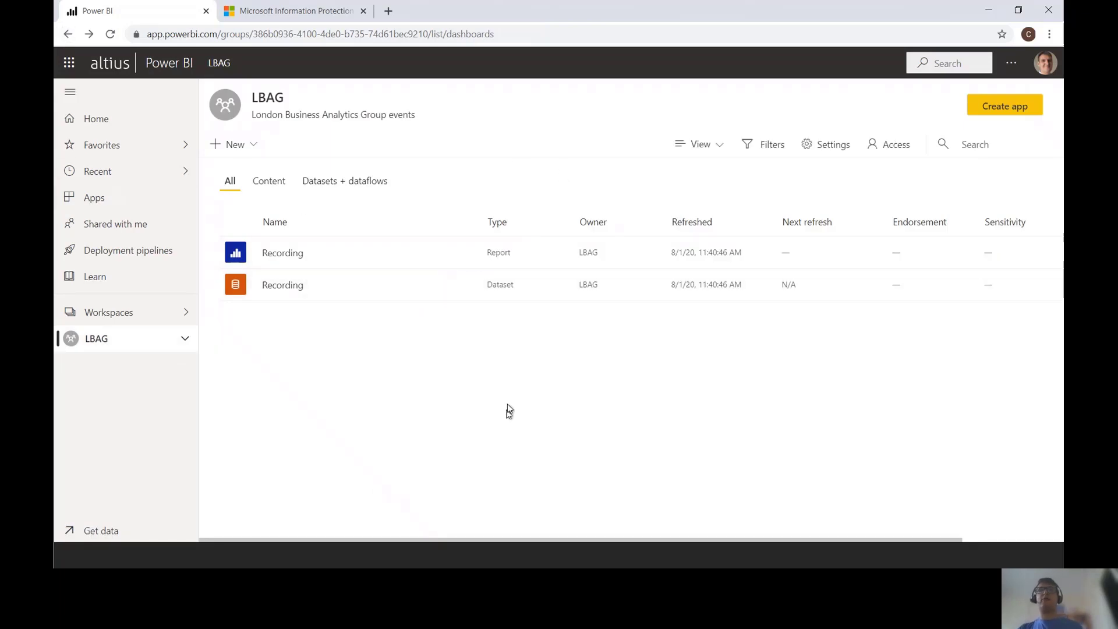
Step: Open Settings for the Recording dataset from its options menu in LBAG
key("ctrl+2")
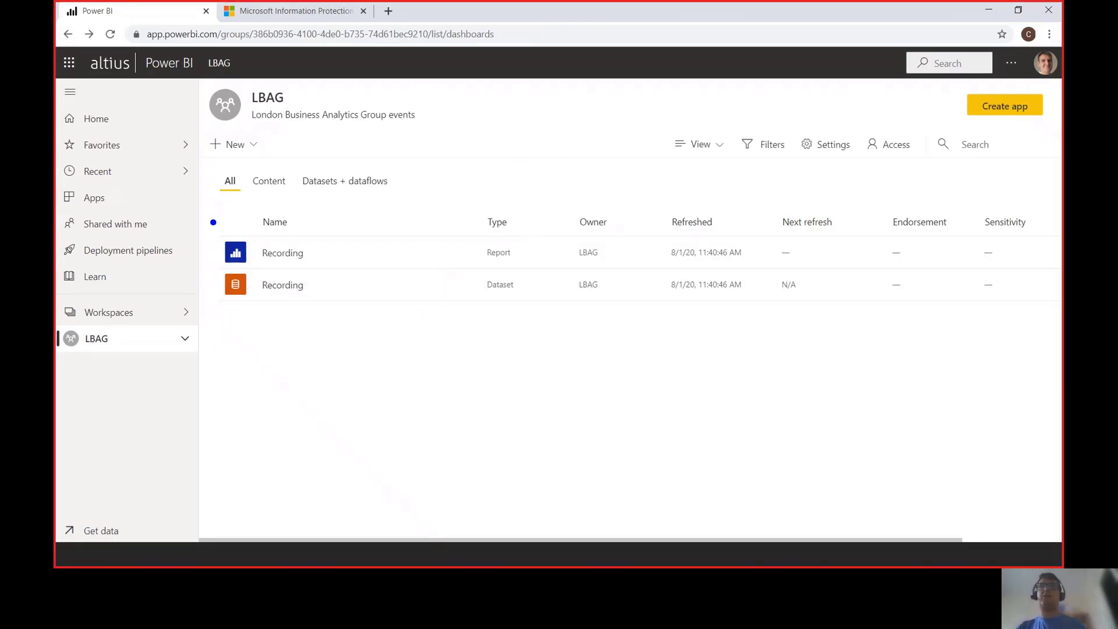
key("Escape")
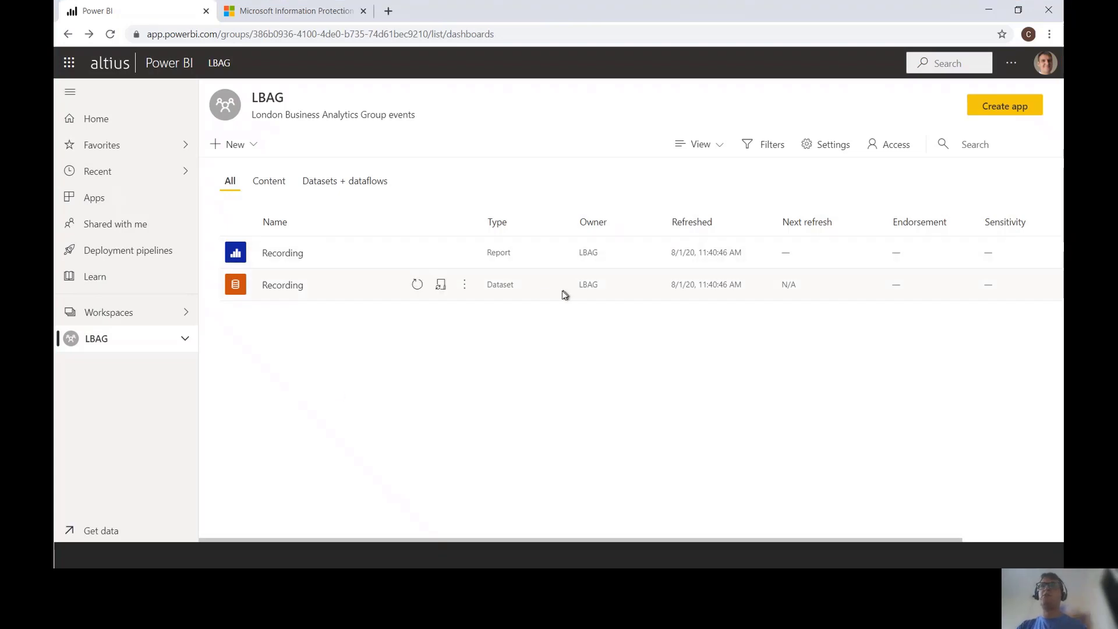
left_click(464, 289)
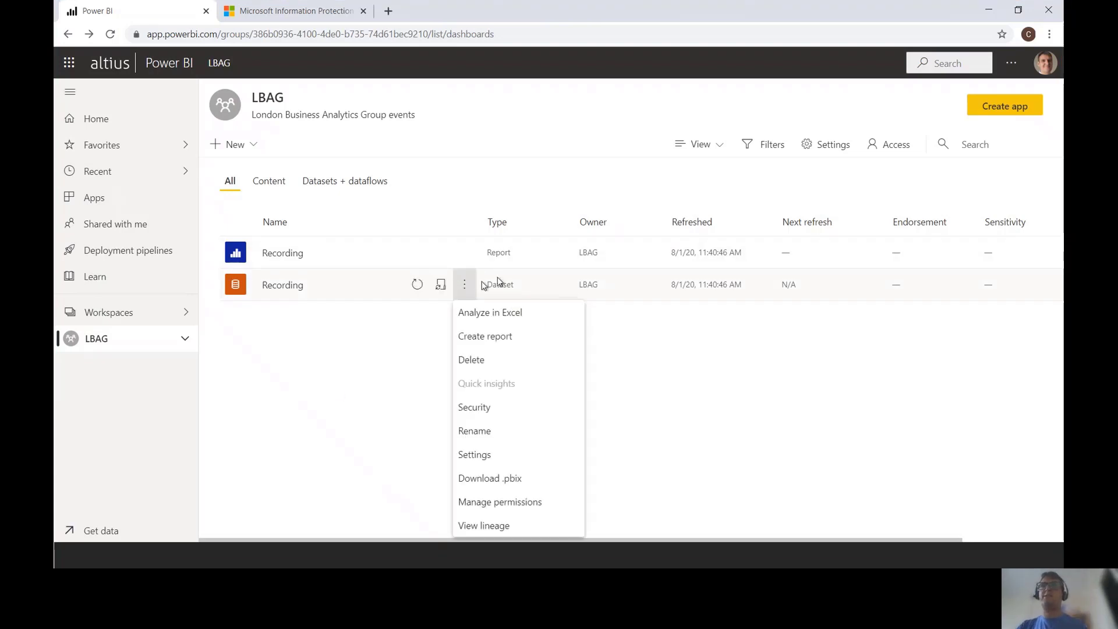
left_click(492, 458)
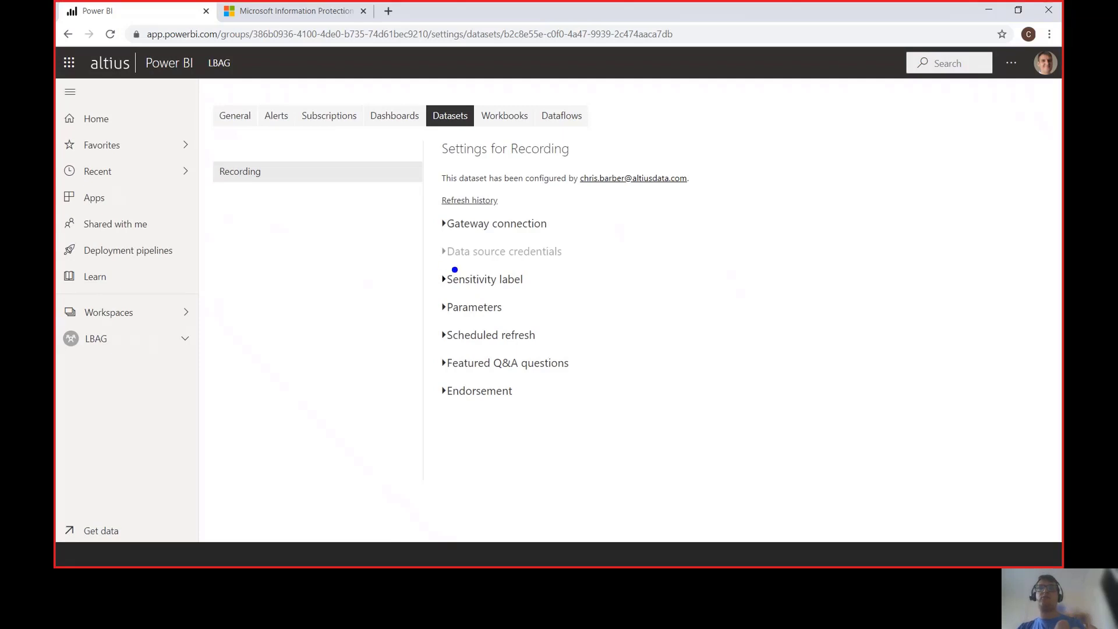
Step: Expand Sensitivity label, view the available labels while keeping (None), then check the labels documentation
left_click_drag(447, 269, 569, 290)
key("Escape")
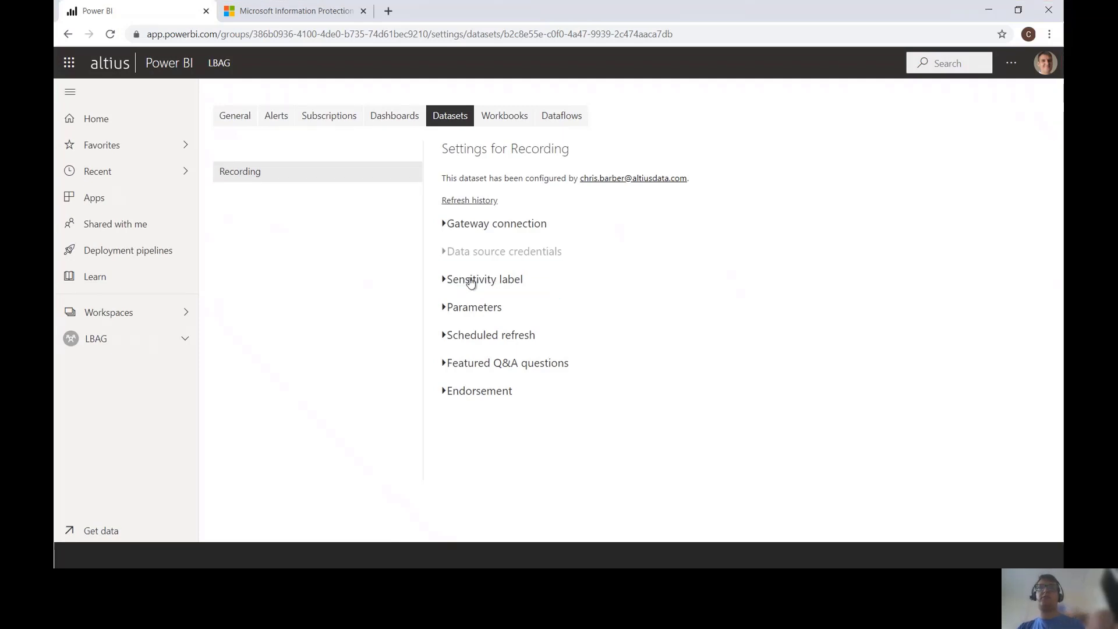
left_click(468, 279)
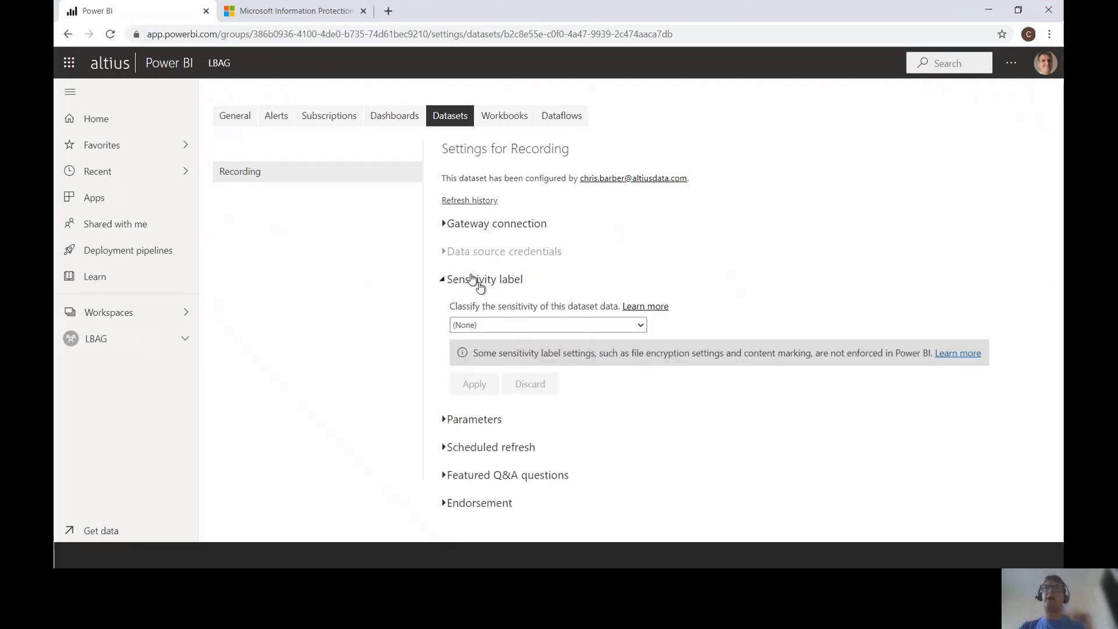
left_click(542, 326)
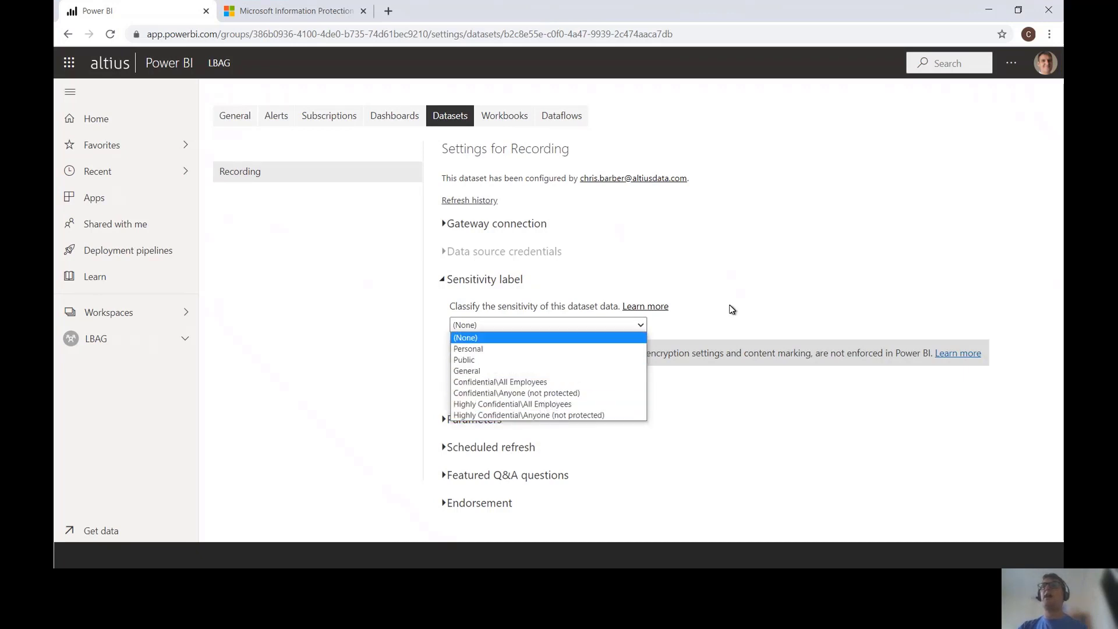
left_click(713, 310)
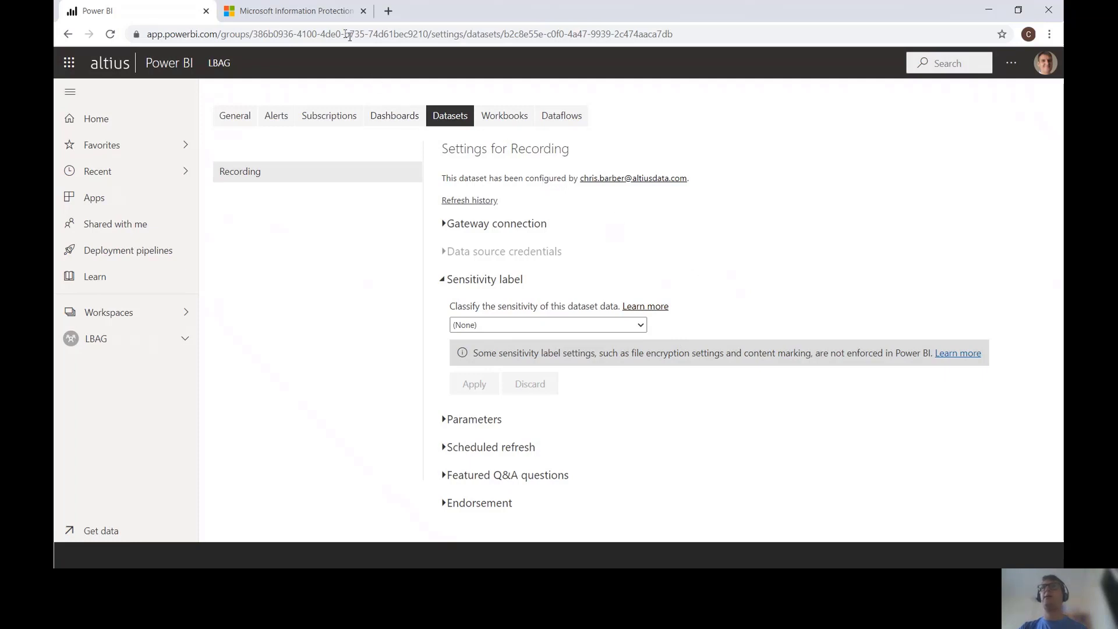
left_click(321, 14)
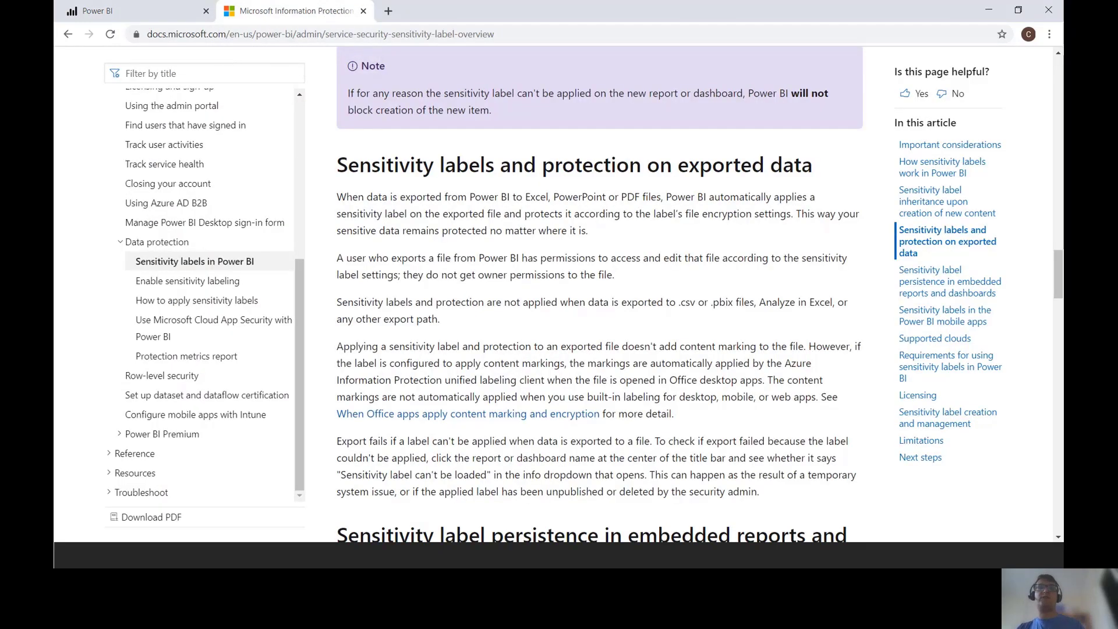
Step: Read the Microsoft Information Protection docs on labels applied to Excel, PowerPoint and PDF exports, then return to Power BI
key("ctrl+2")
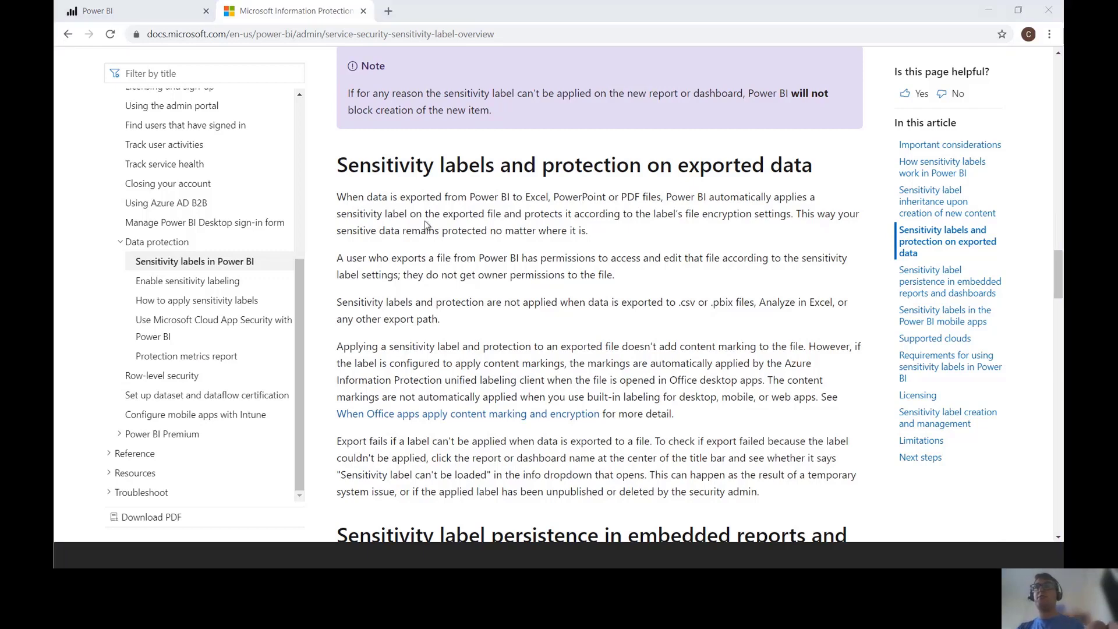
key("alt+Tab")
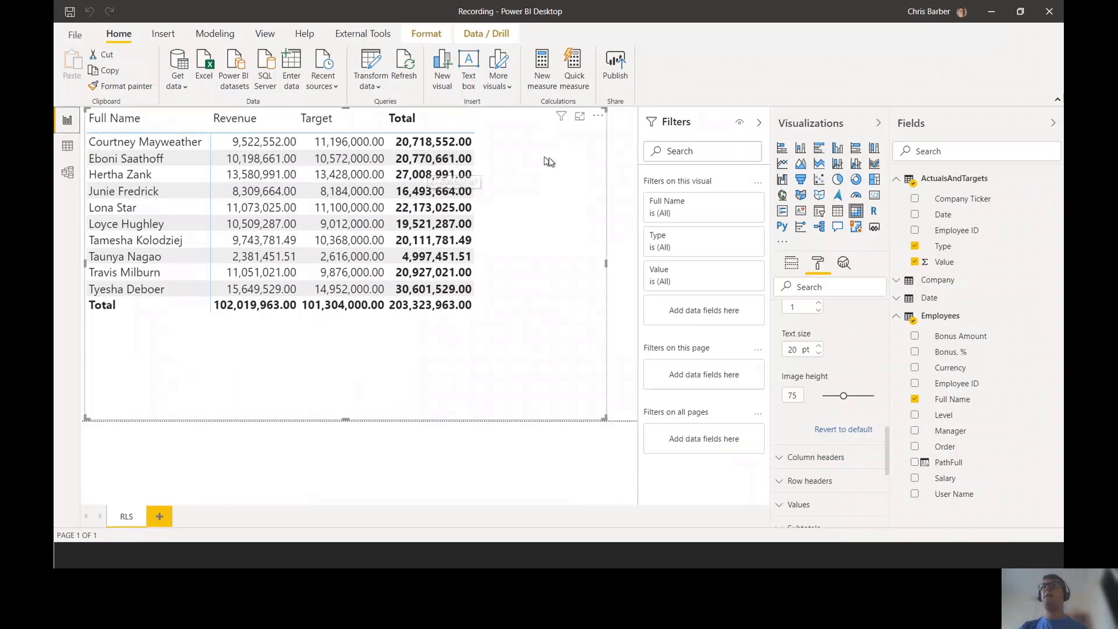
Step: Deselect the table visual and open Options from File > Options and settings
left_click(619, 186)
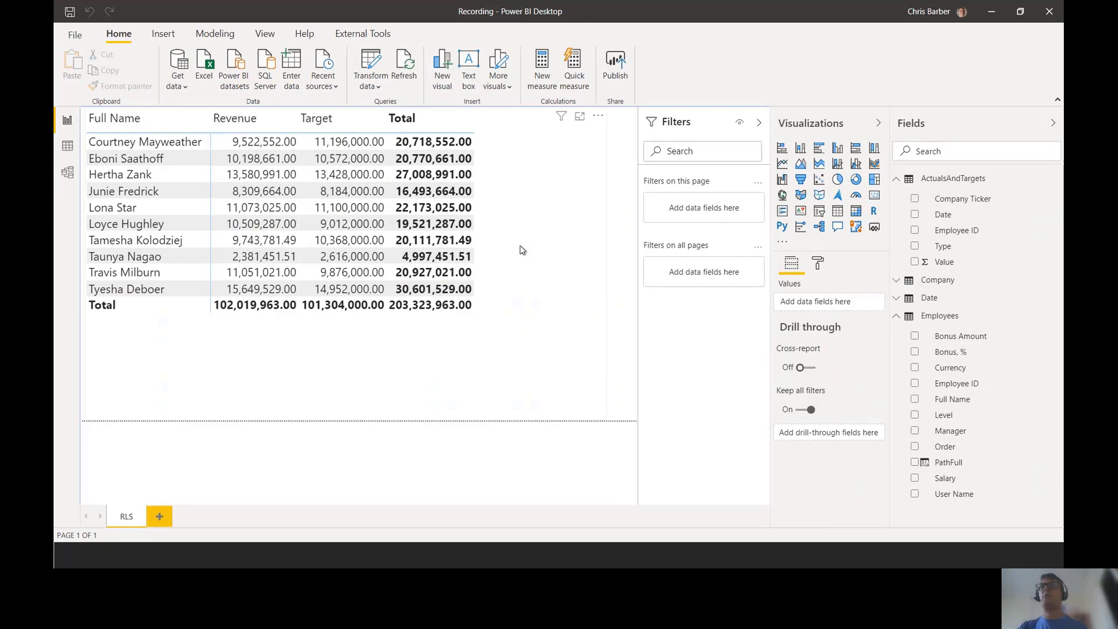
left_click(74, 35)
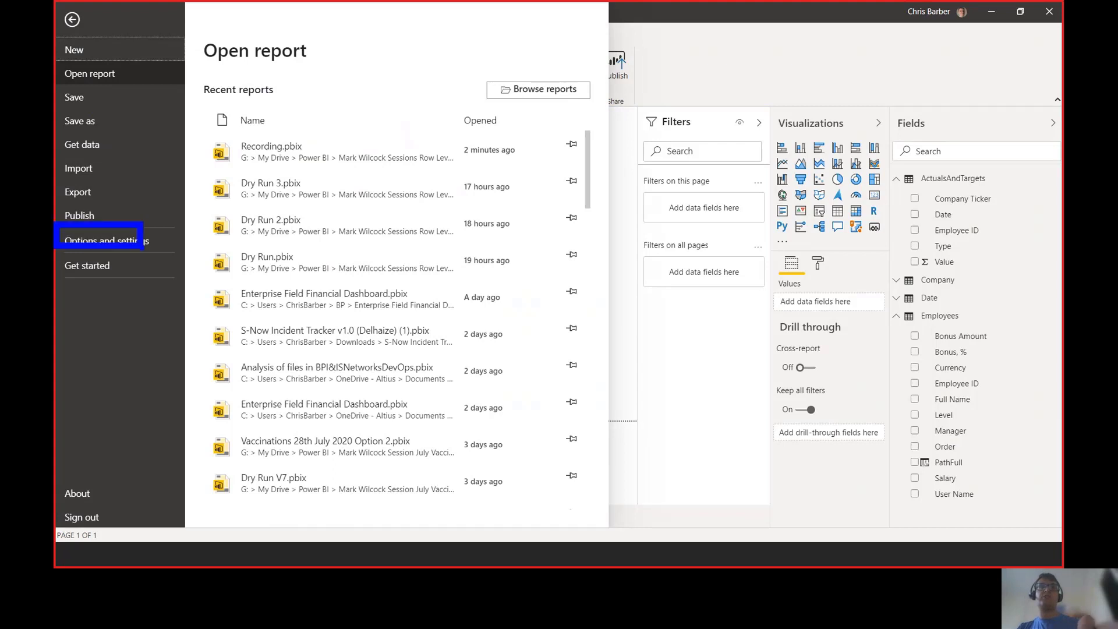
left_click(134, 242)
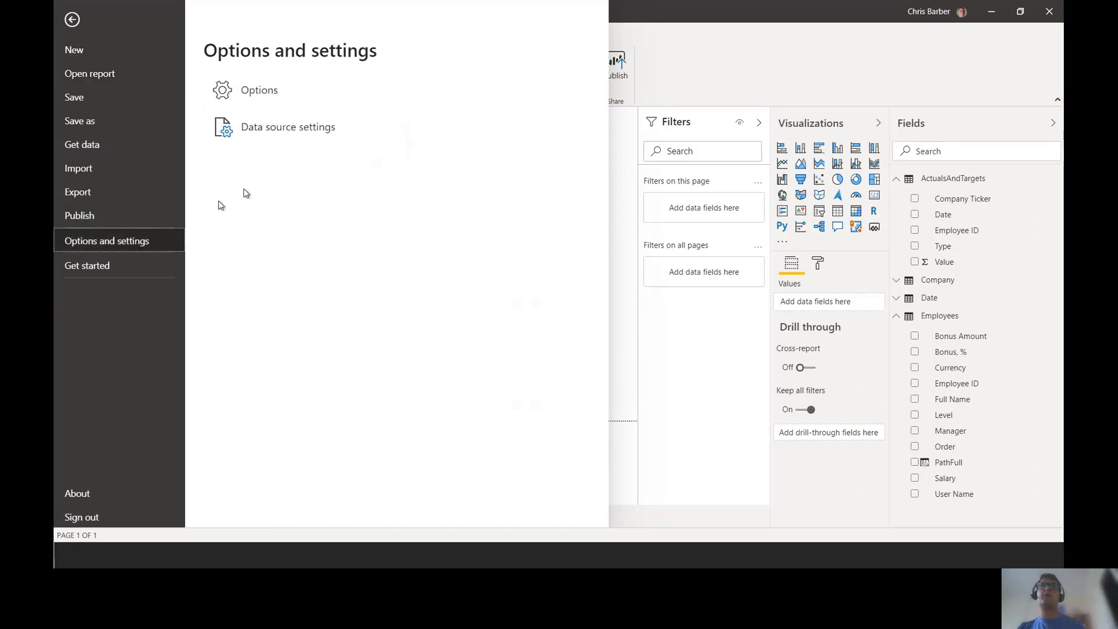
left_click(287, 103)
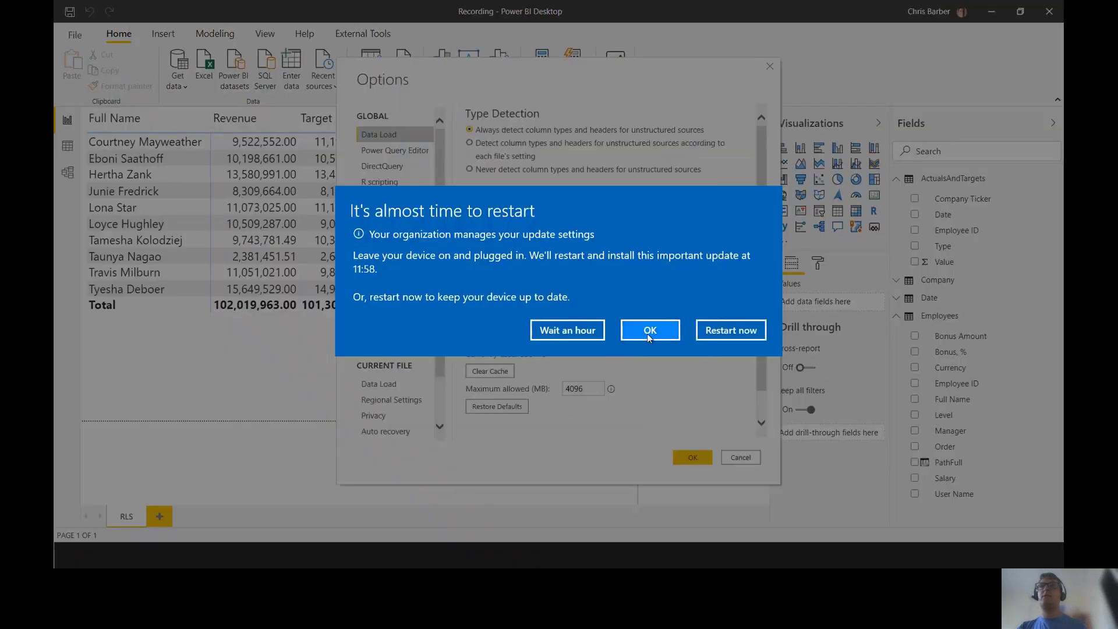
Step: Dismiss the restart notice, set the current file's Report settings to Don't allow end users to export any data, then close Options
left_click(644, 338)
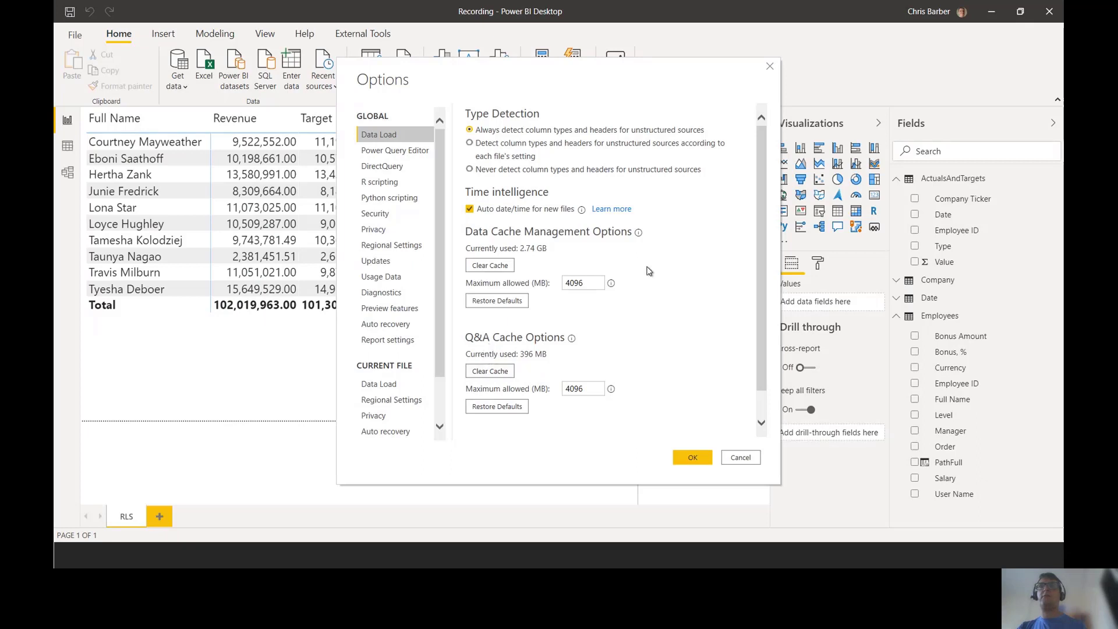
scroll(401, 438, "down", 1)
left_click(398, 425)
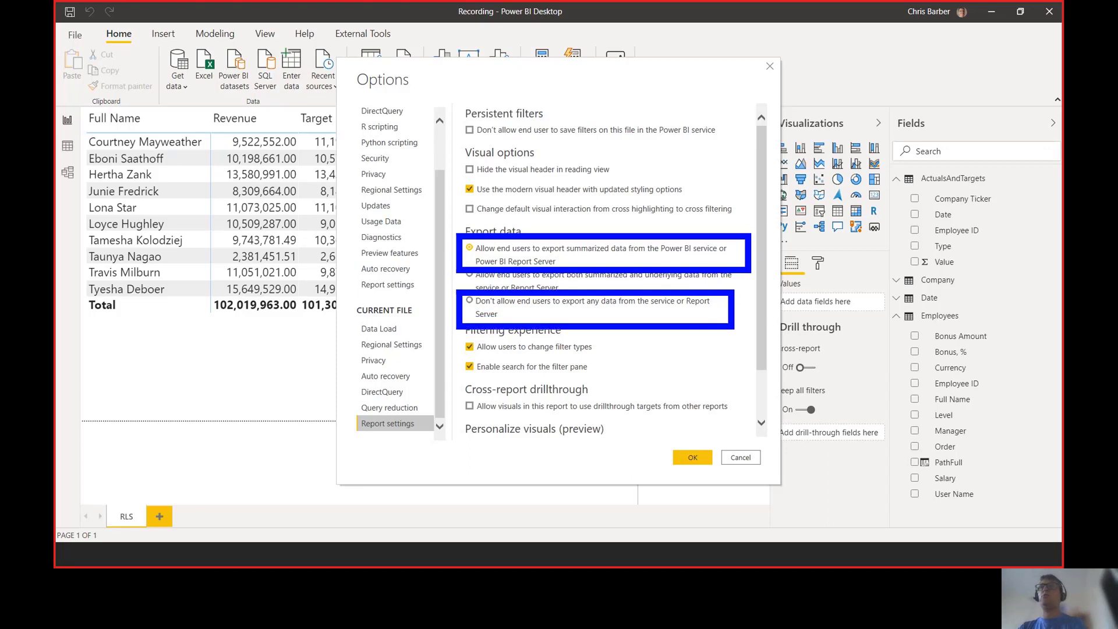
left_click(475, 300)
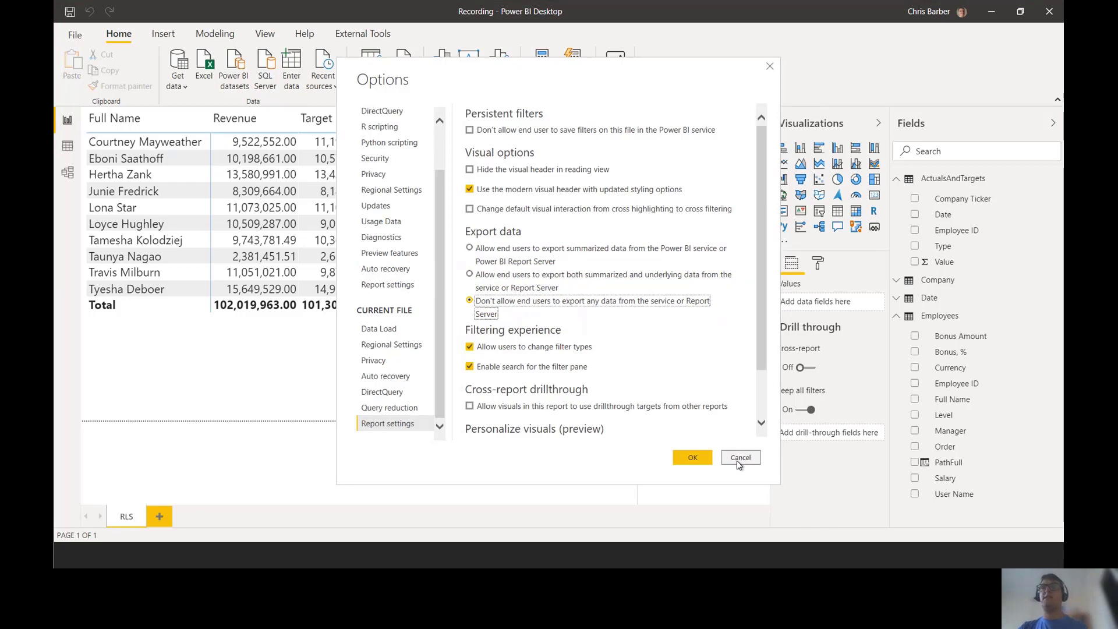
left_click(693, 458)
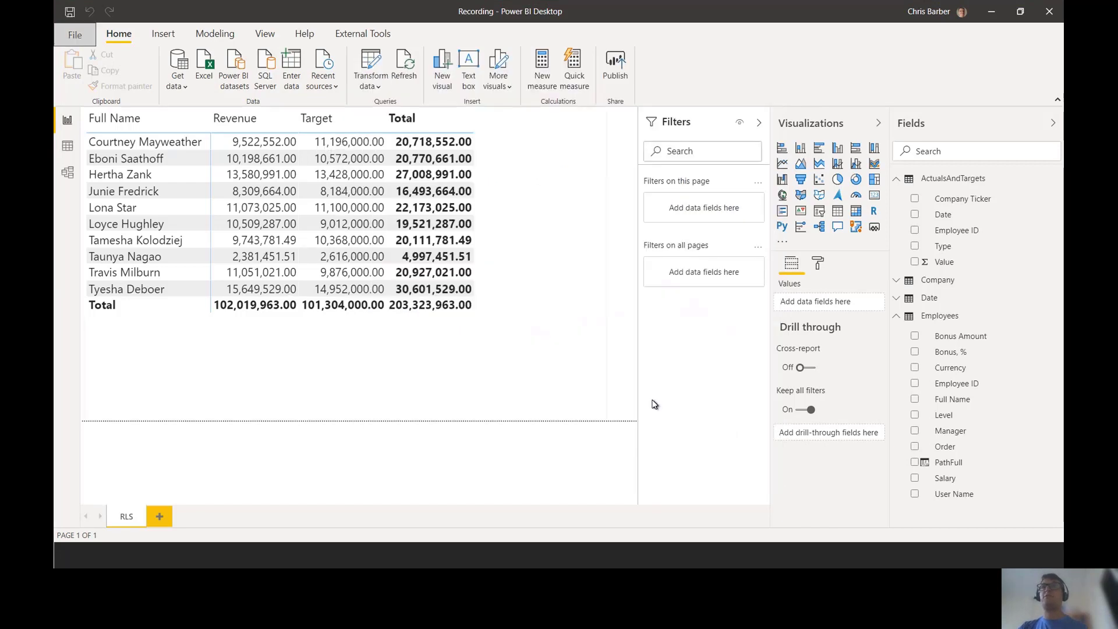